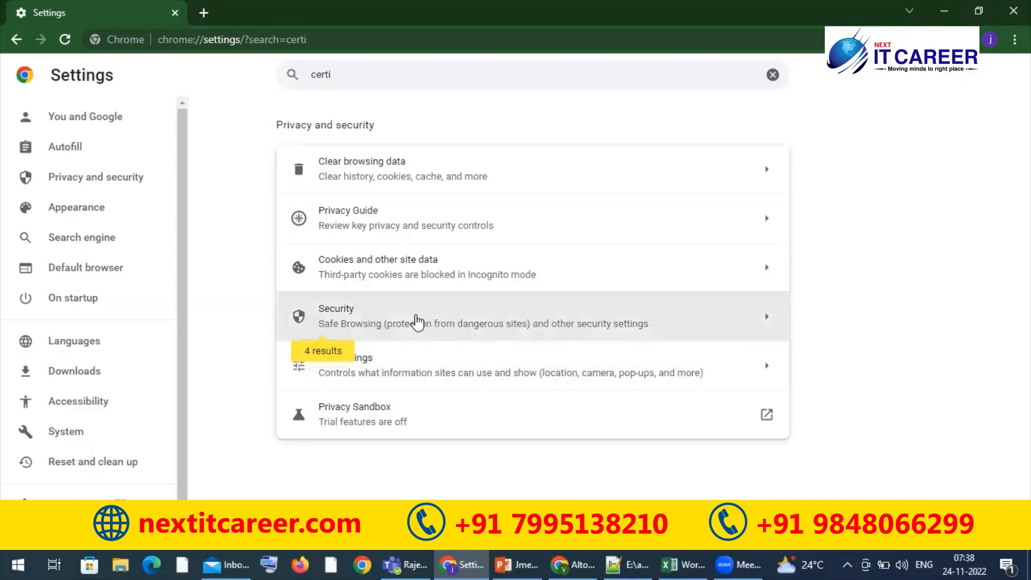
Open the device certificates manager from the Security settings and reposition its window over the page
left_click(404, 322)
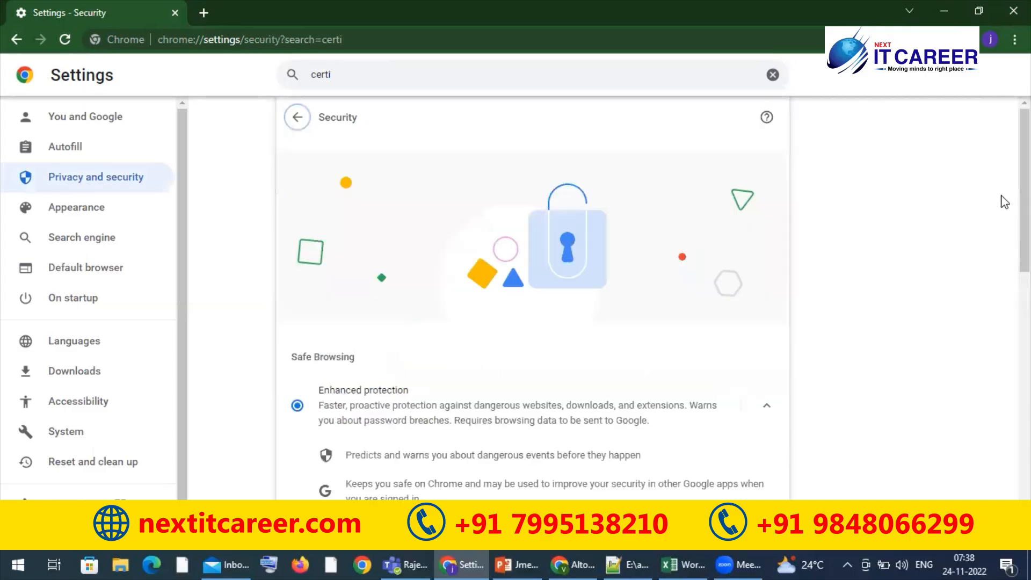
scroll(1004, 200, "down", 3)
scroll(533, 298, "down", 7)
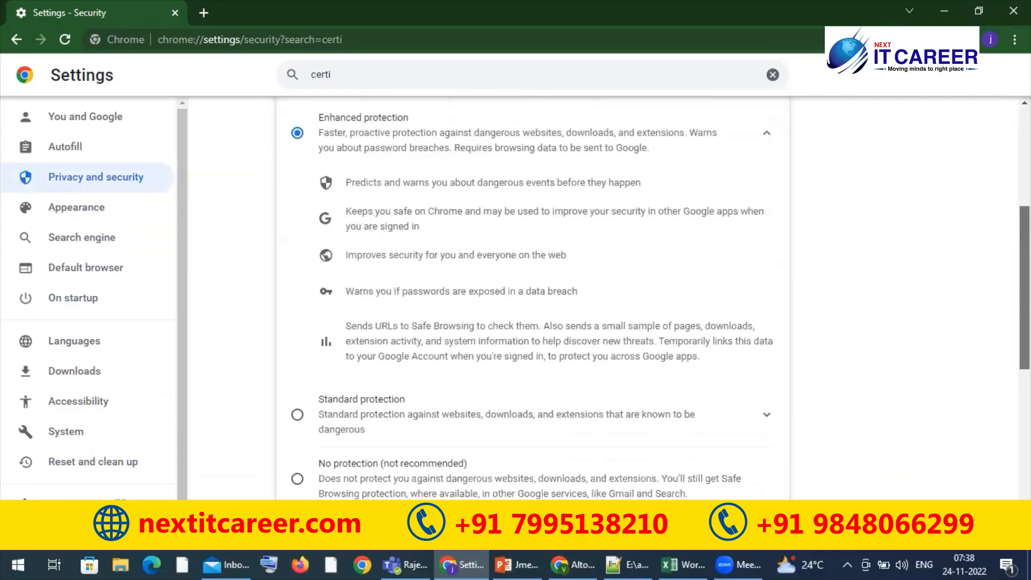
scroll(533, 298, "down", 3)
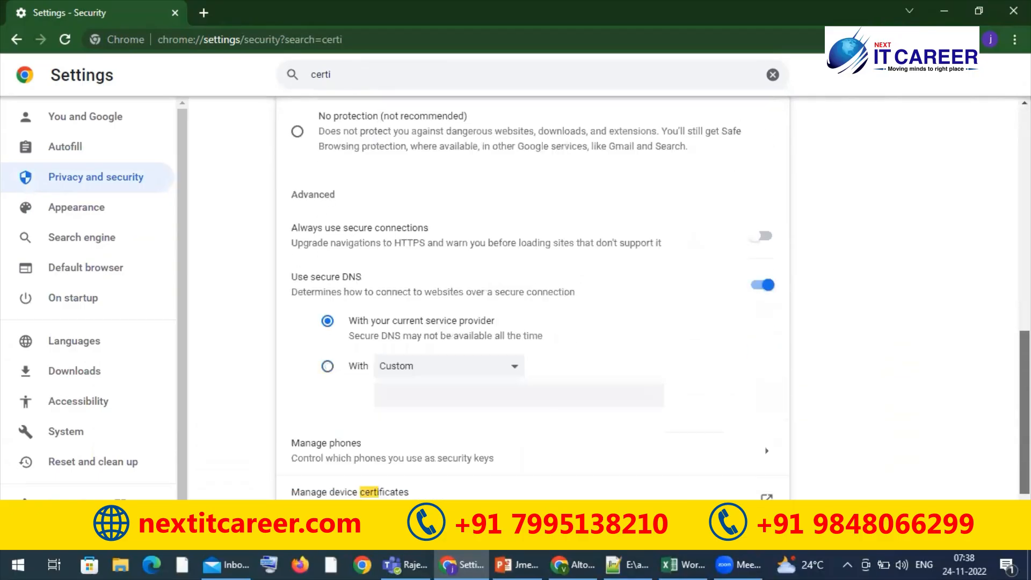
scroll(533, 298, "up", 6)
scroll(533, 298, "down", 6)
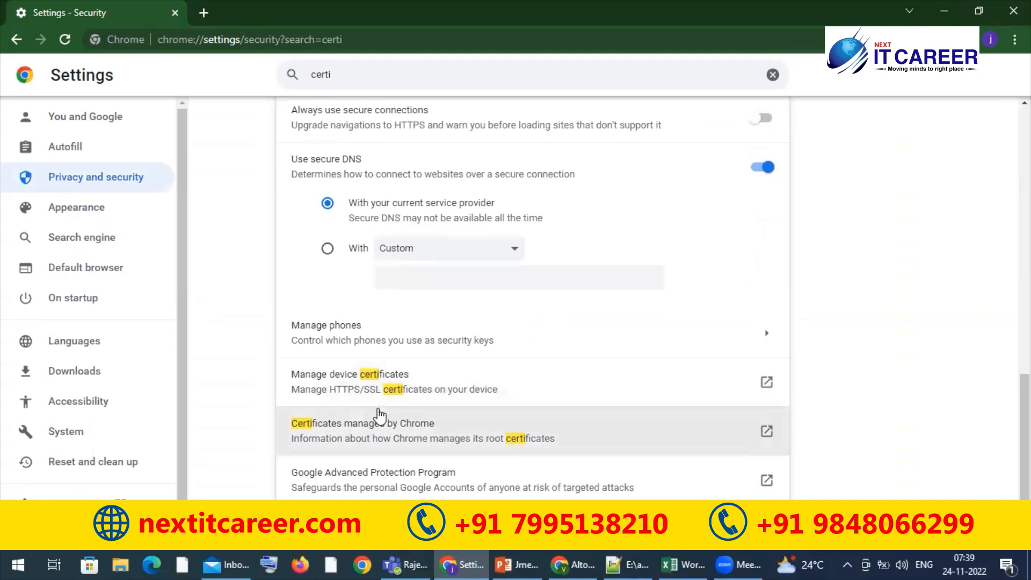
left_click(363, 382)
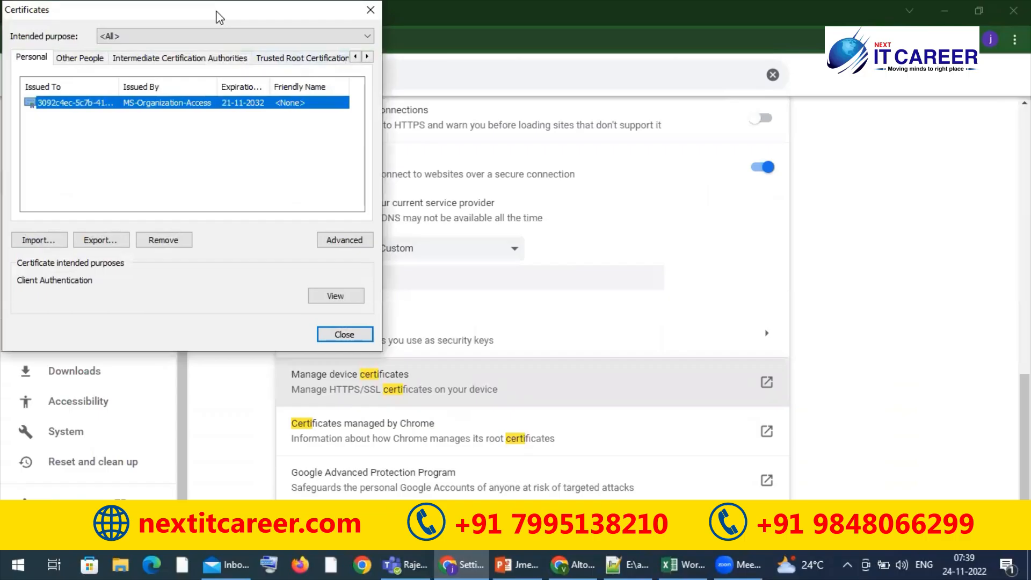
left_click_drag(224, 18, 484, 95)
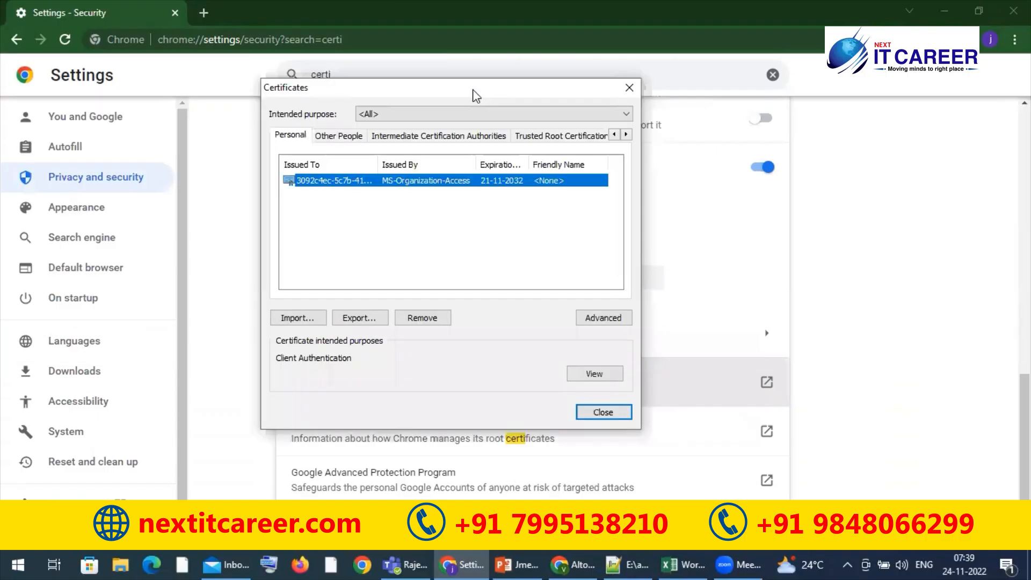
Look through the Other People, Intermediate, Trusted Root, Untrusted Publishers and Trusted Publishers certificate stores
left_click(335, 139)
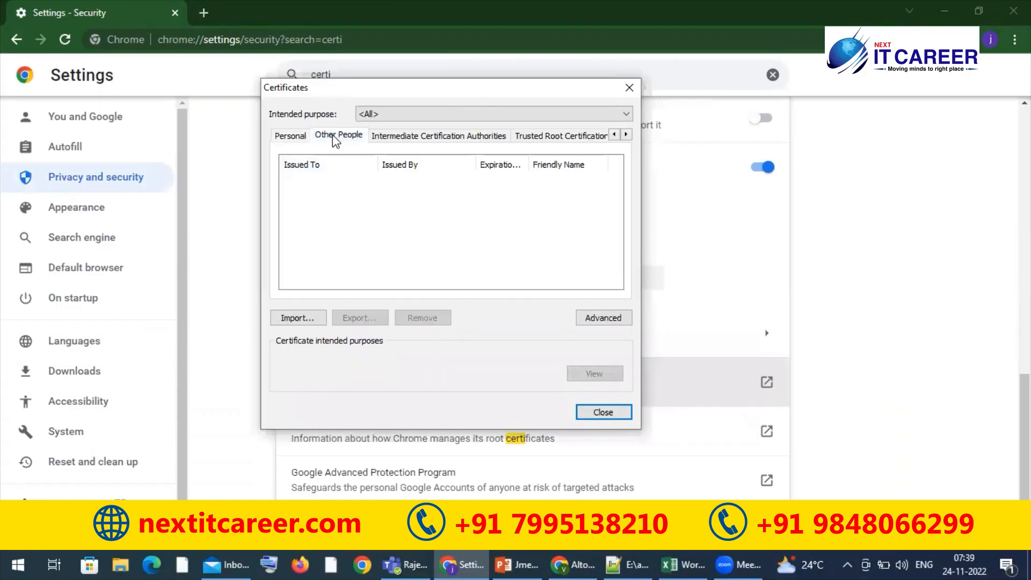
left_click(400, 141)
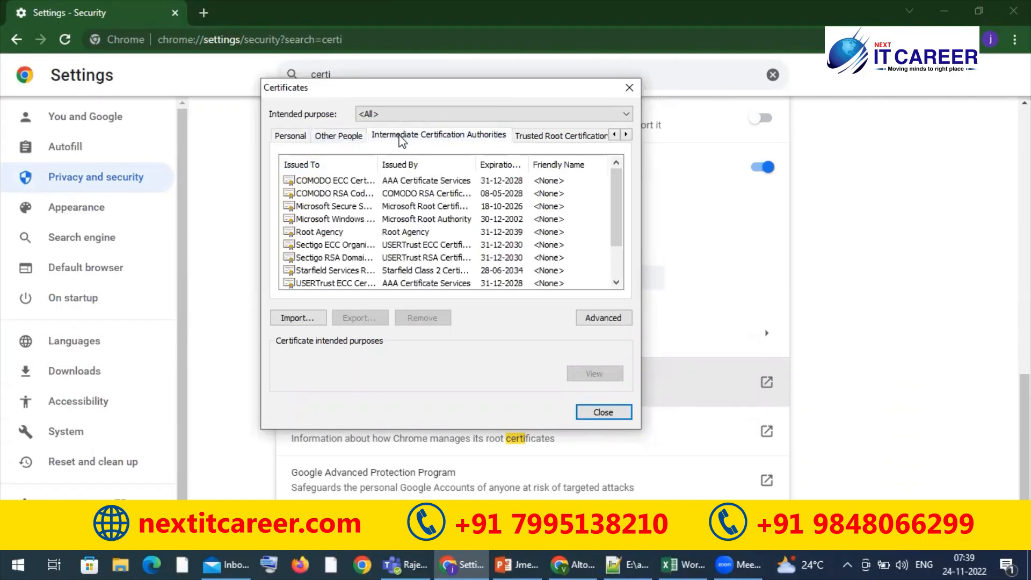
left_click(528, 132)
left_click(626, 134)
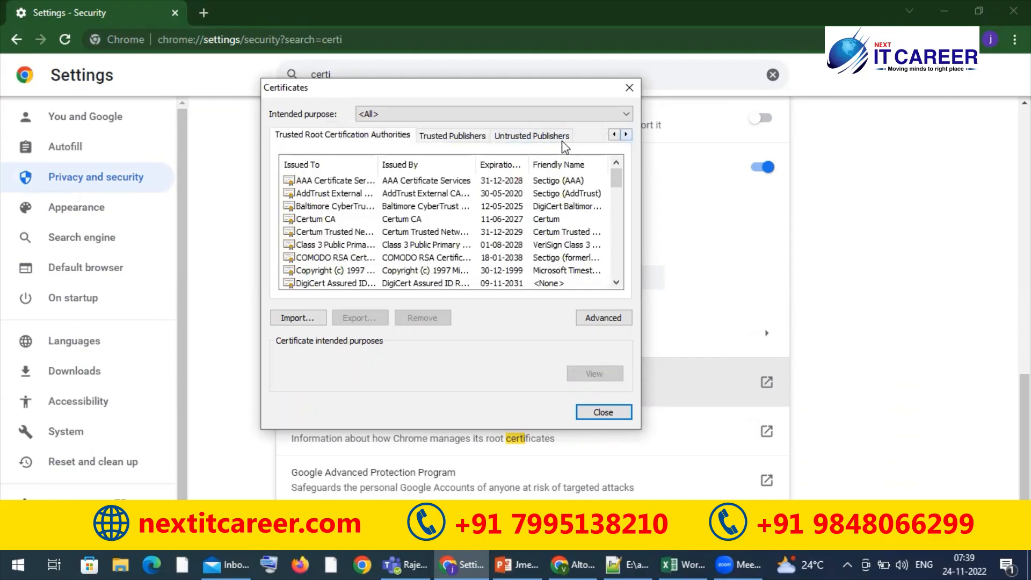
left_click(547, 138)
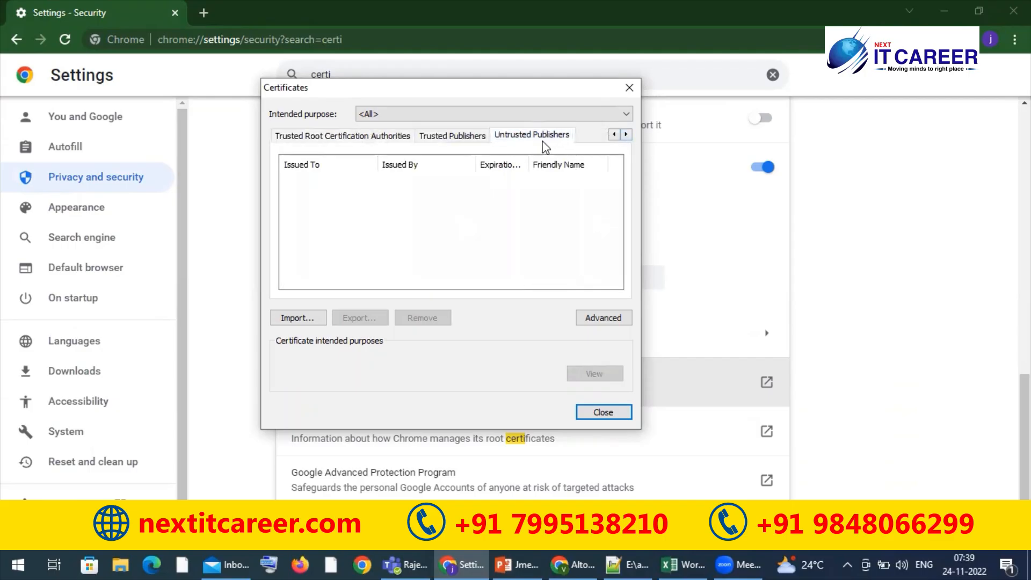
left_click(463, 138)
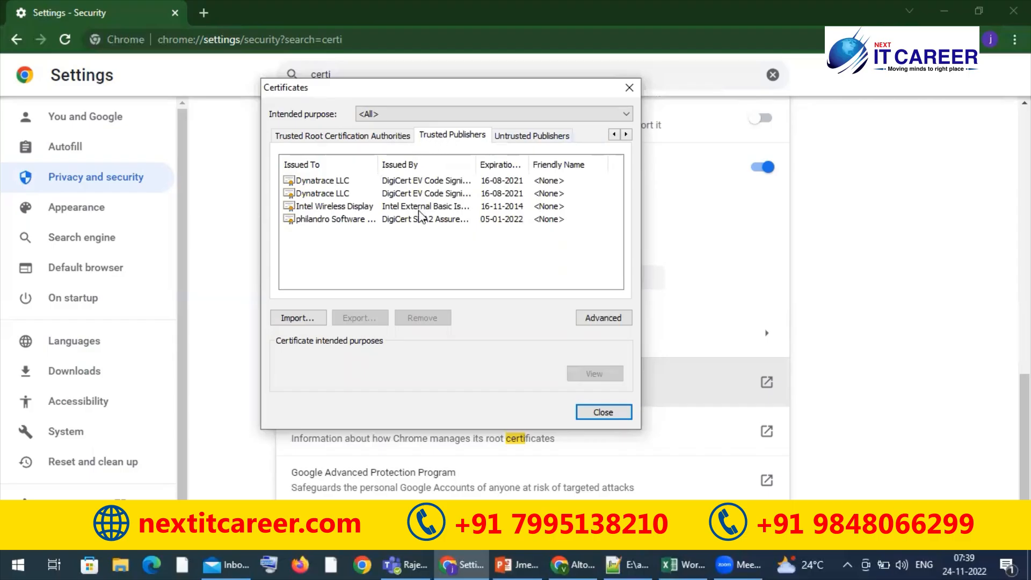
Start the Certificate Import Wizard from the Trusted Root Certification Authorities store and advance to the file selection
left_click(614, 135)
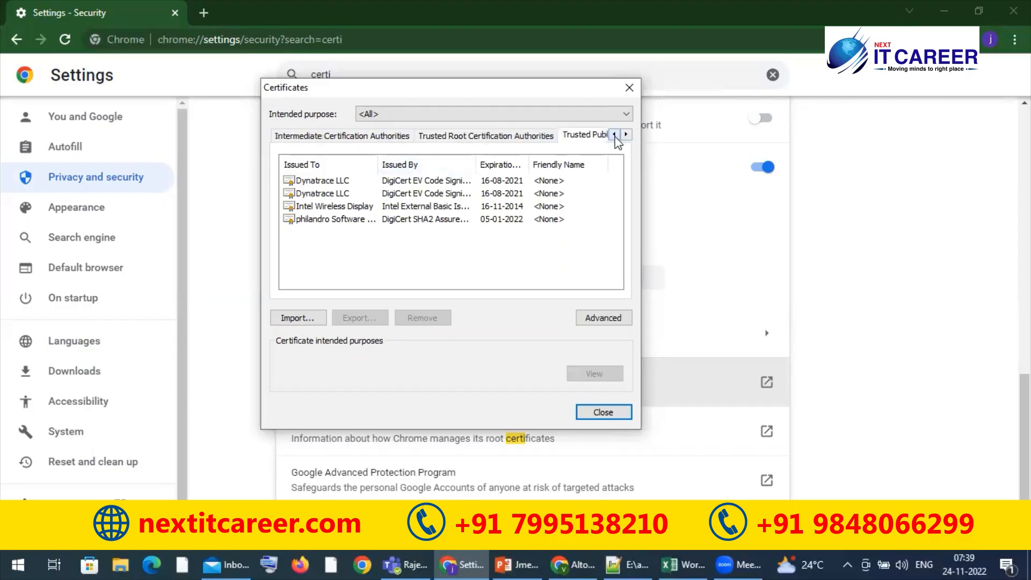
left_click(493, 138)
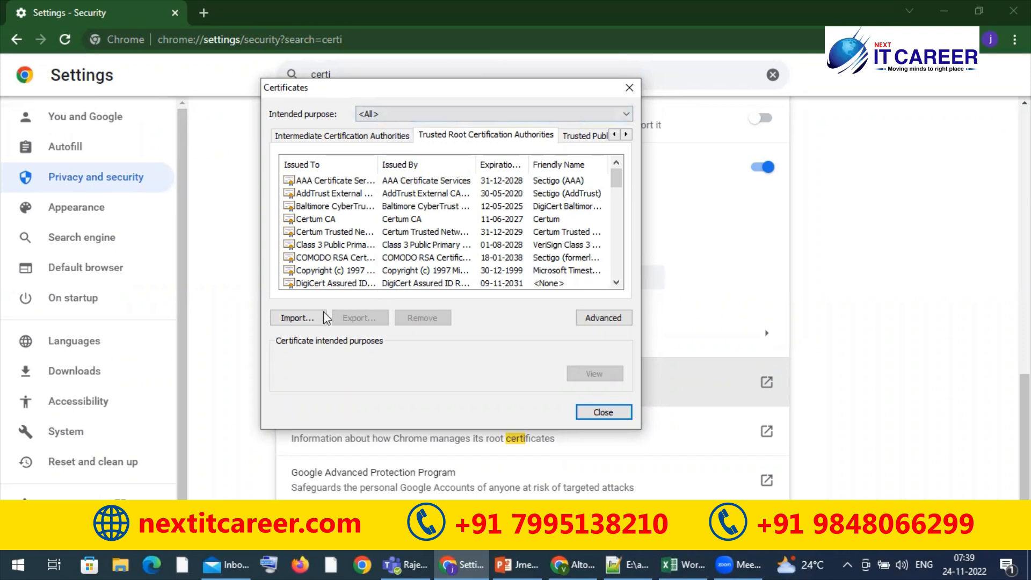
left_click(299, 318)
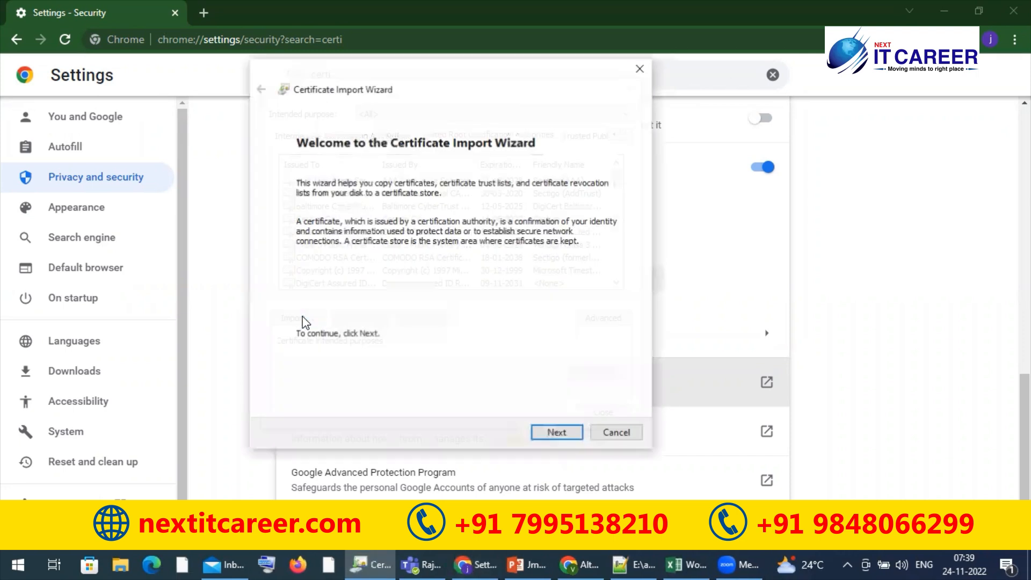
left_click(554, 435)
left_click(554, 435)
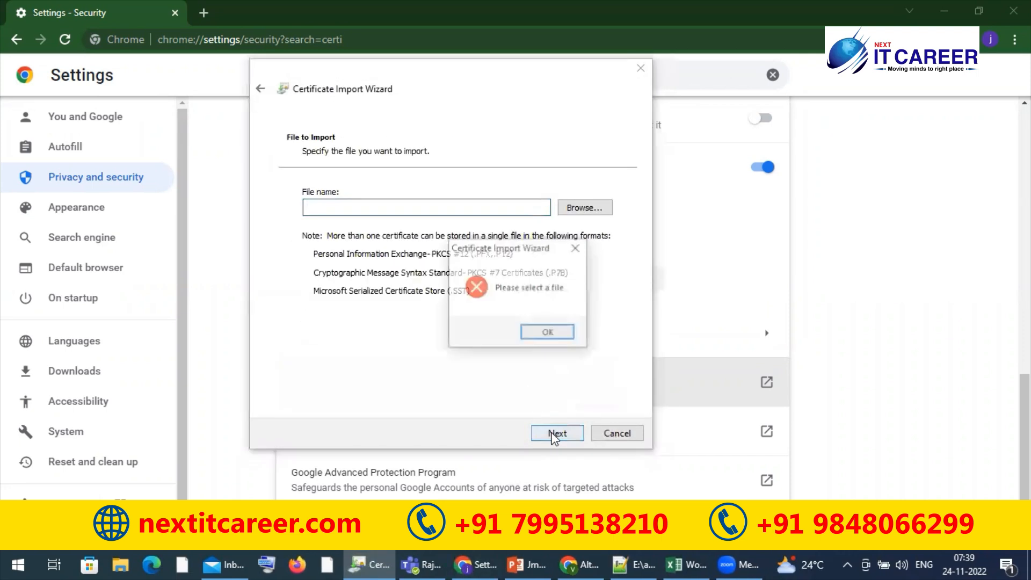
left_click(537, 333)
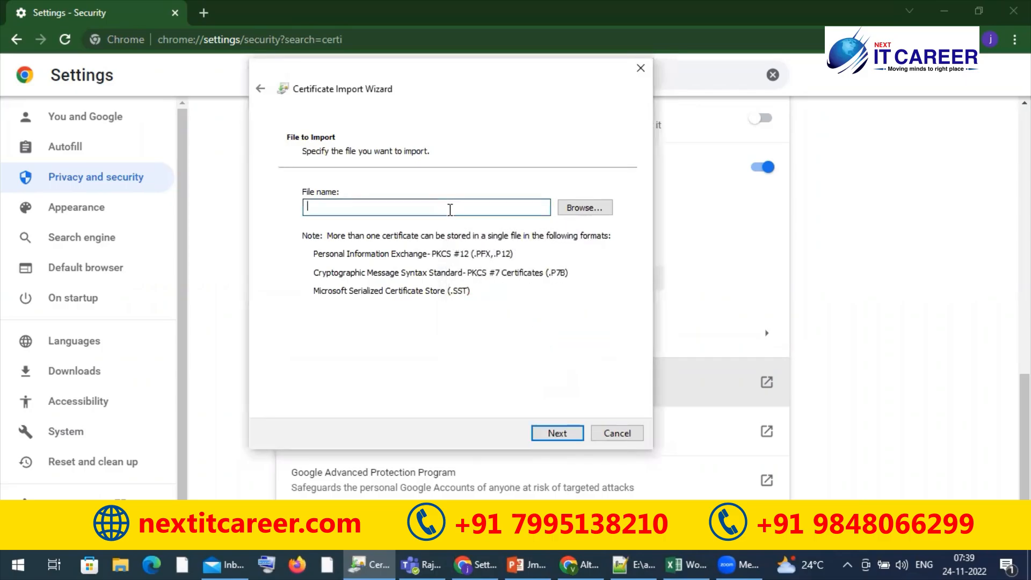
Choose ApacheJMeterTemporaryRootCA from E:\apache-jmeter-5.5\apache-jmeter-5.5\bin as the certificate file to import and continue to the store selection
left_click(580, 208)
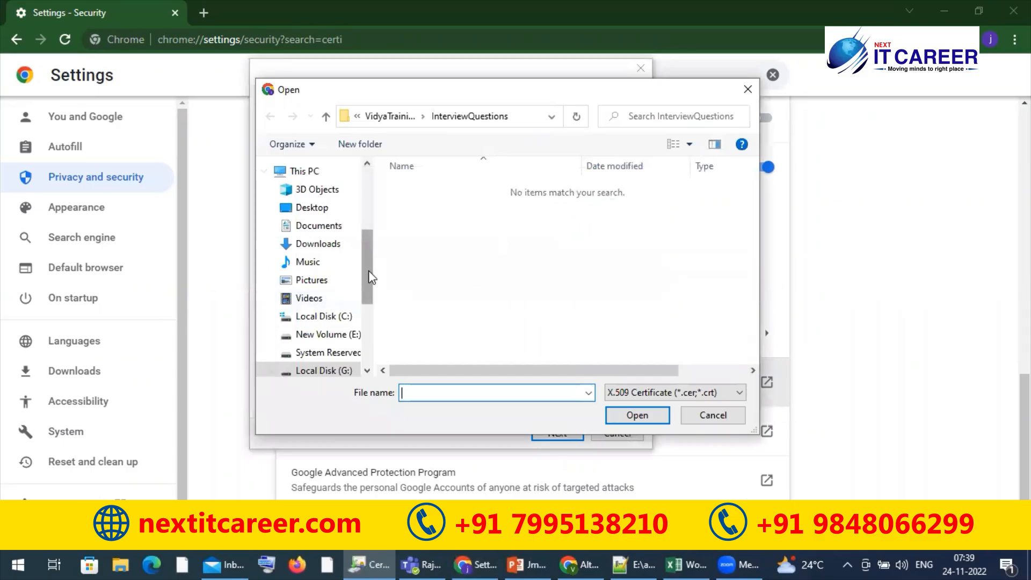
scroll(372, 278, "down", 1)
left_click(355, 294)
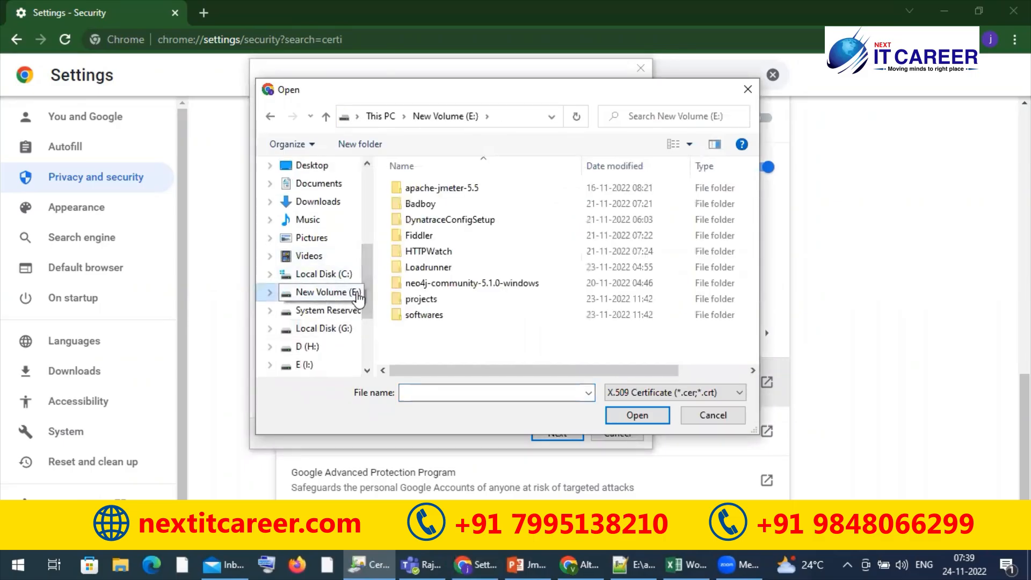
double_click(468, 189)
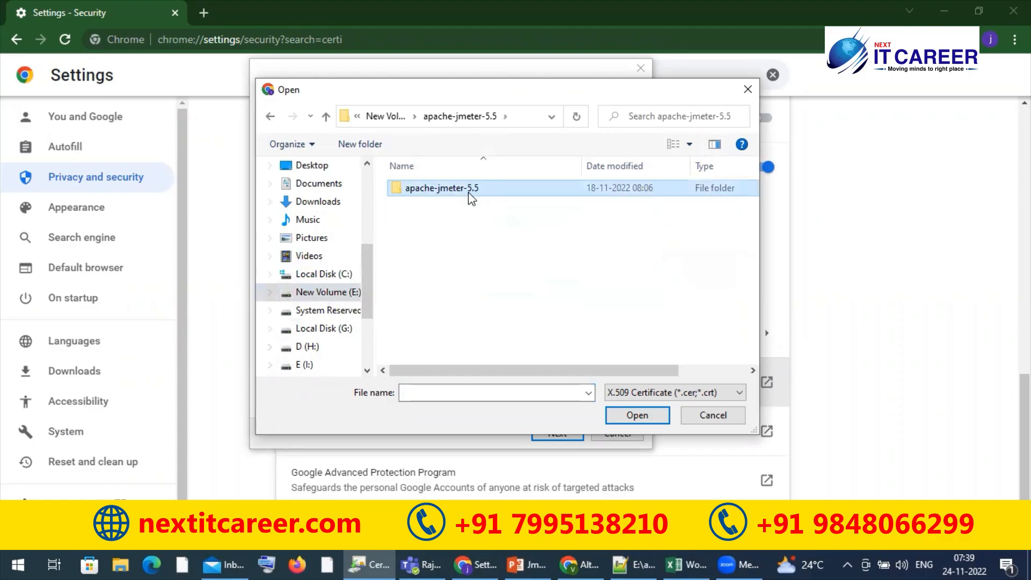
double_click(468, 189)
double_click(451, 205)
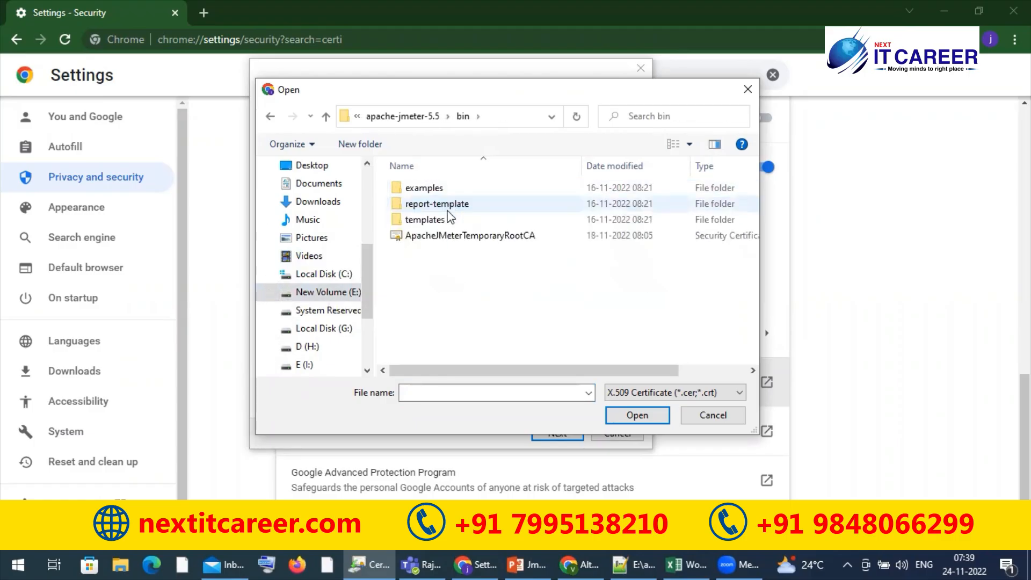
left_click(450, 237)
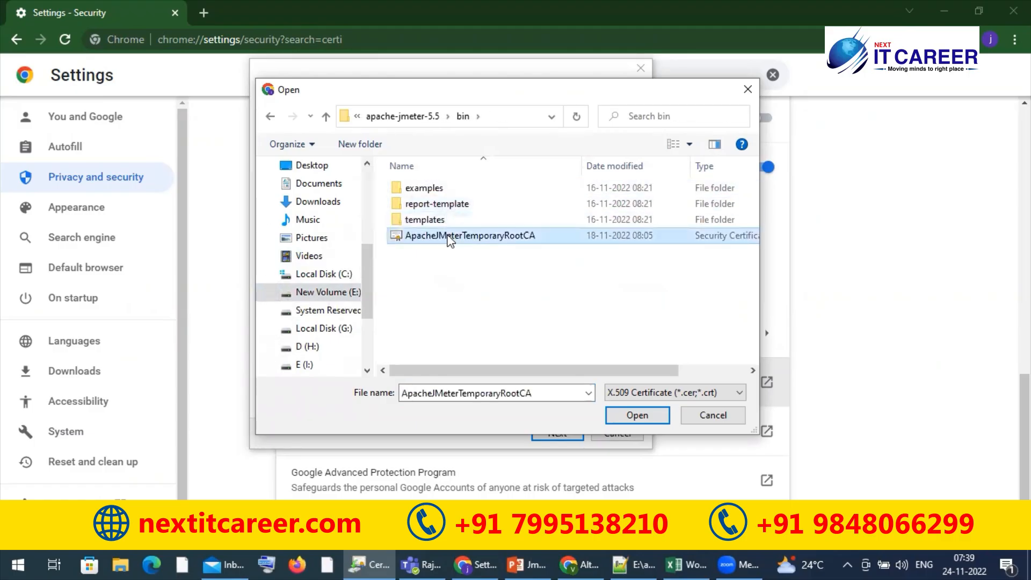
left_click(637, 416)
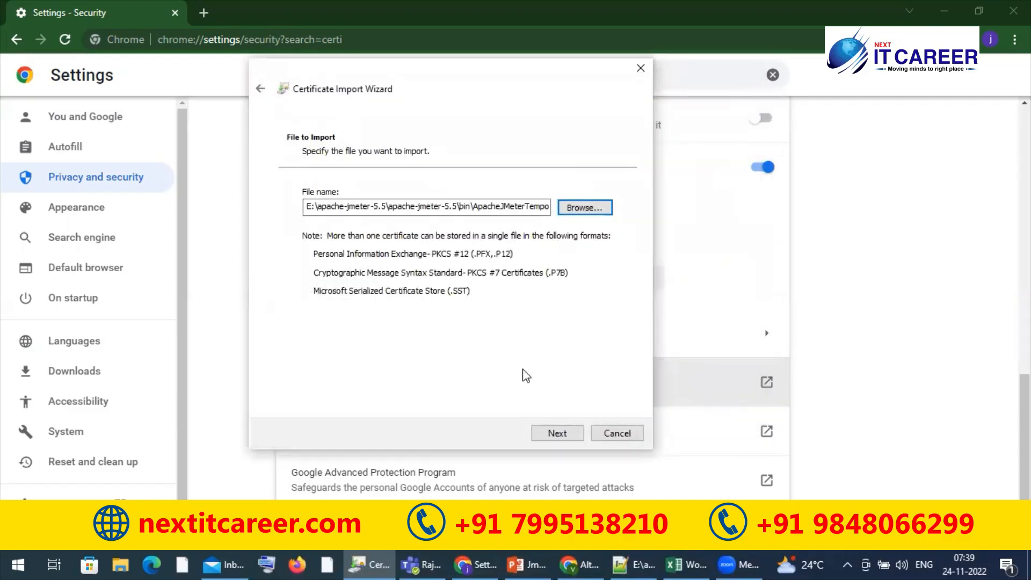
left_click(559, 434)
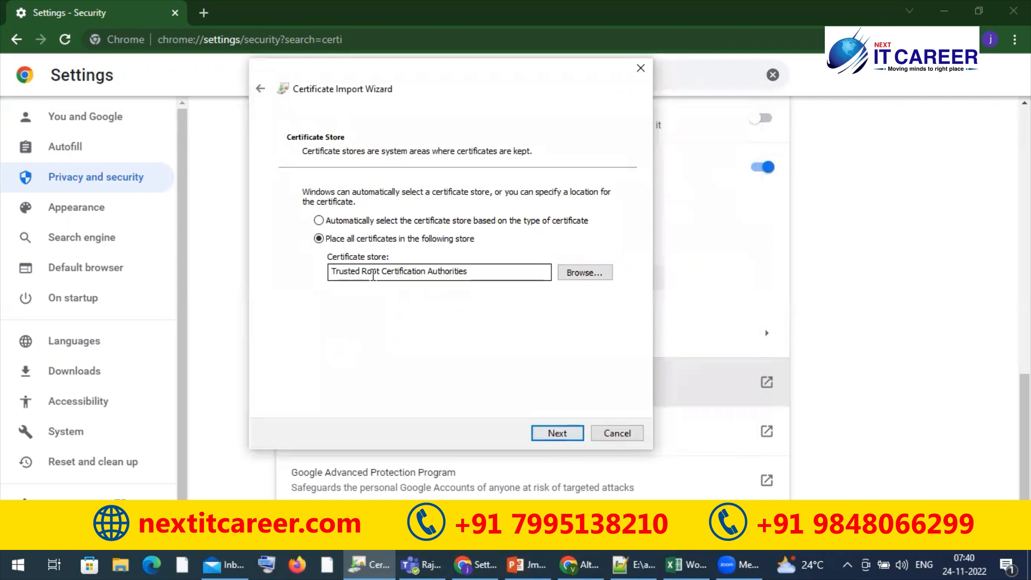
left_click(576, 274)
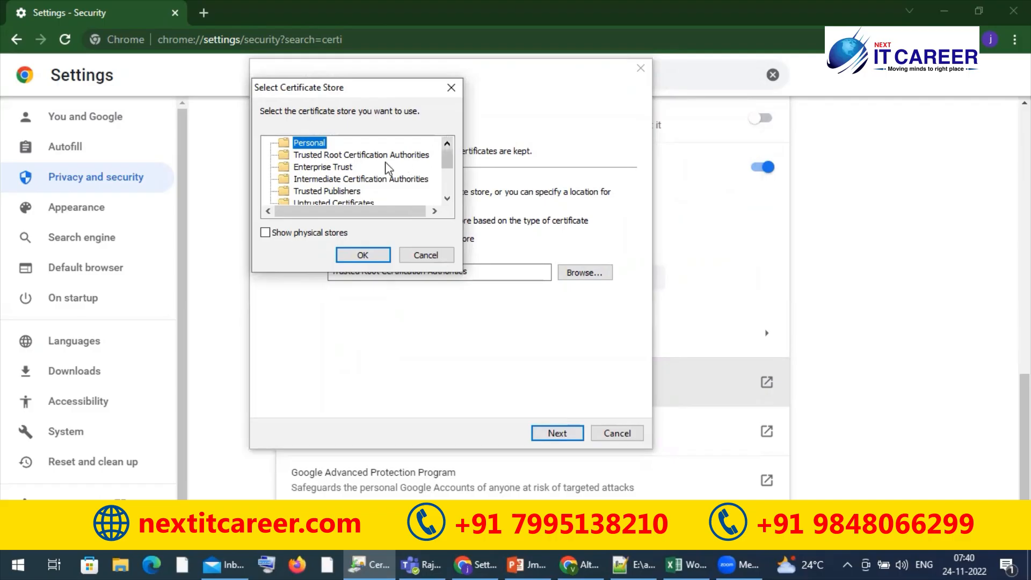
left_click(360, 157)
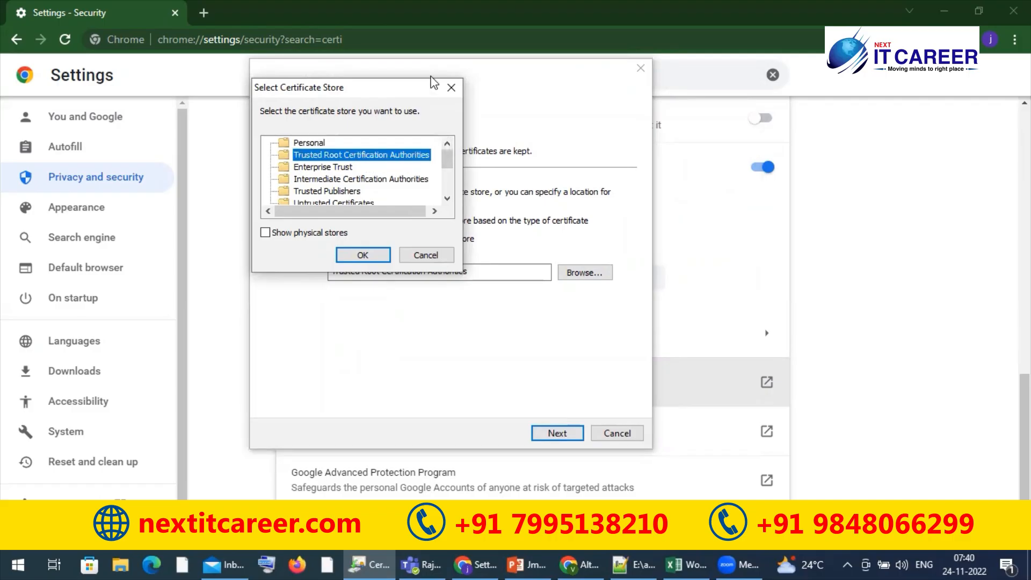
left_click(450, 85)
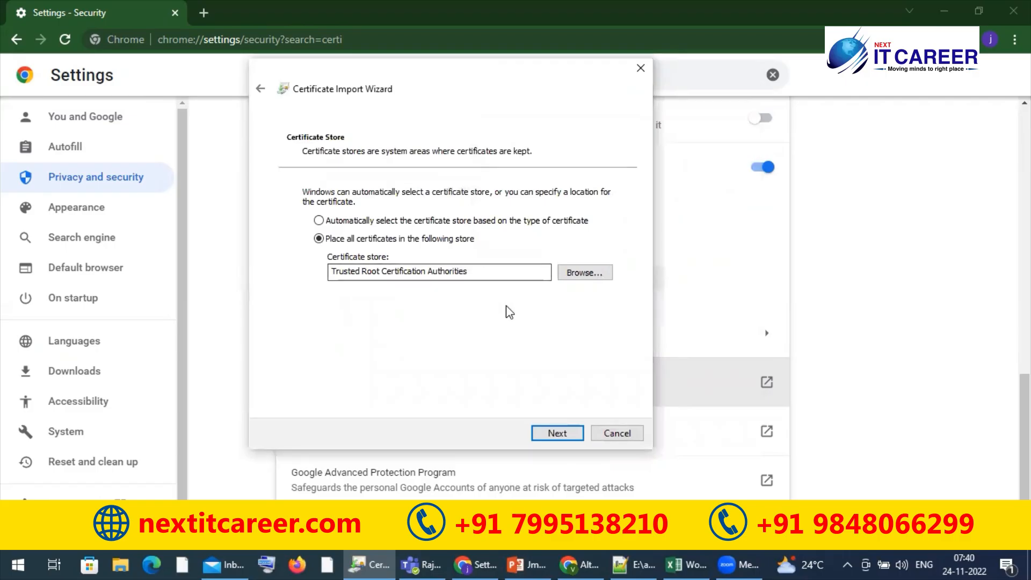
Complete the import into Trusted Root Certification Authorities and accept installing the JMeter root certificate
left_click(554, 435)
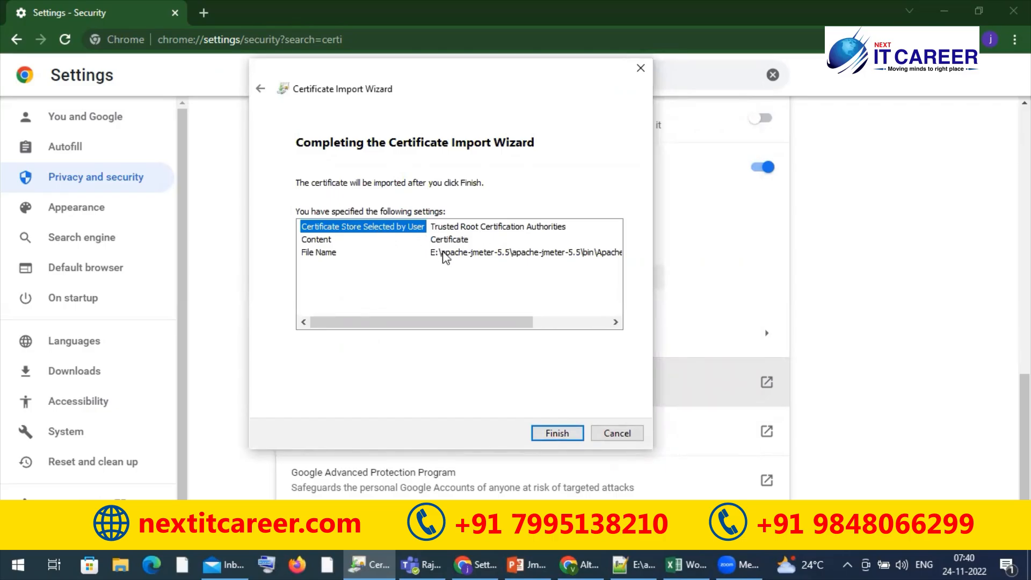
left_click(563, 434)
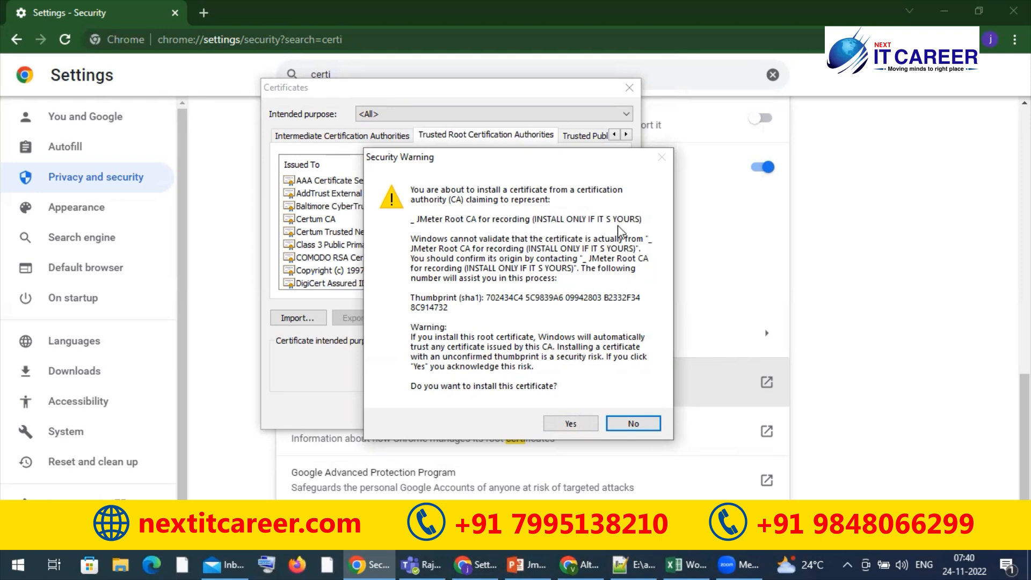
left_click(572, 423)
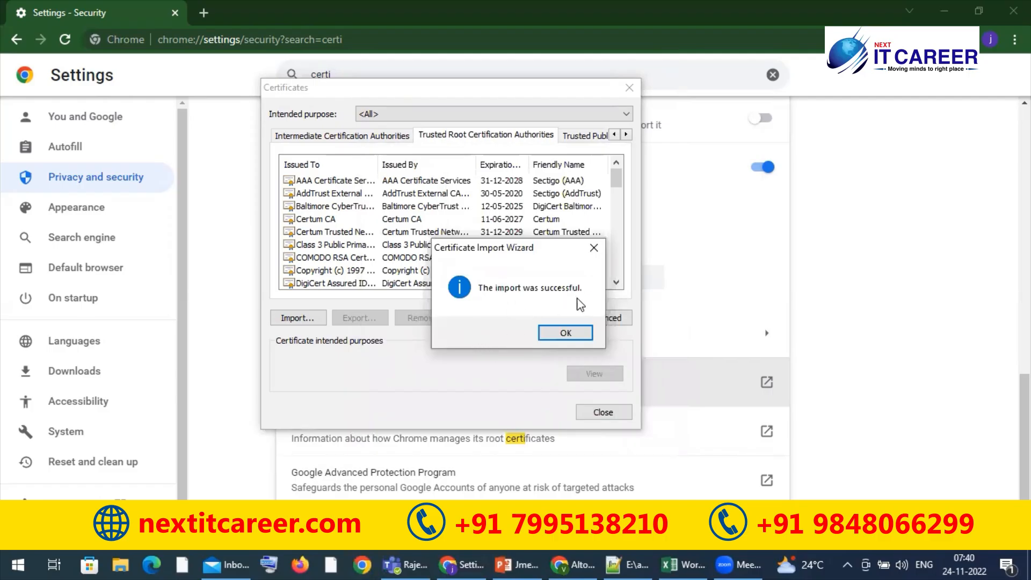
left_click(556, 333)
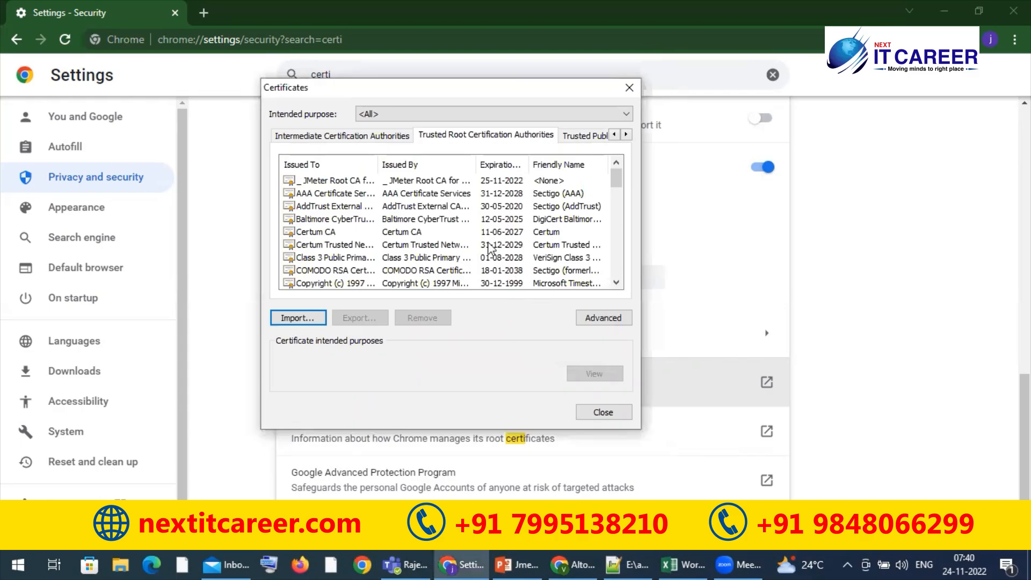
View the general information of the imported JMeter Root CA certificate, then close the certificates manager
left_click(353, 182)
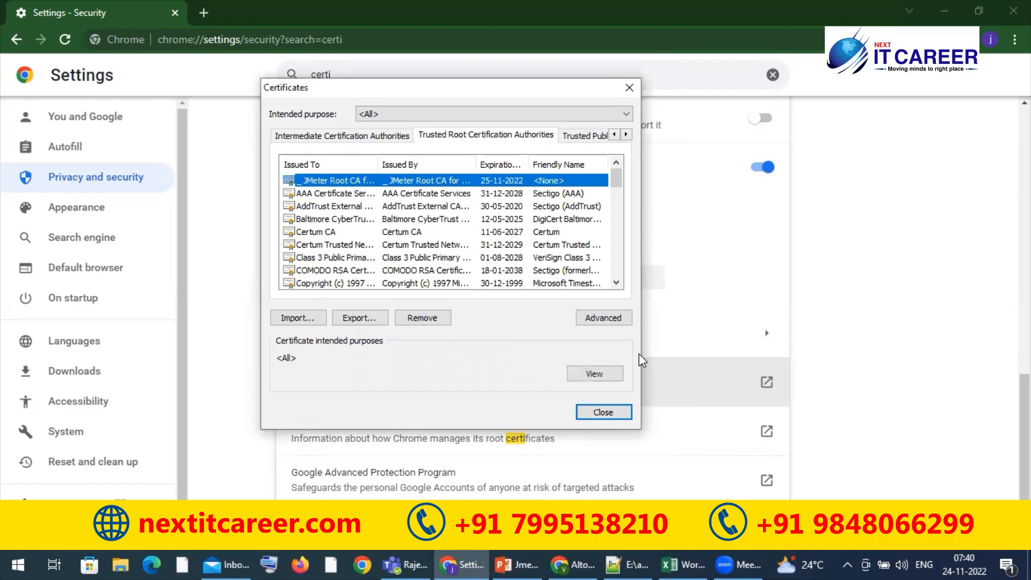
left_click(603, 371)
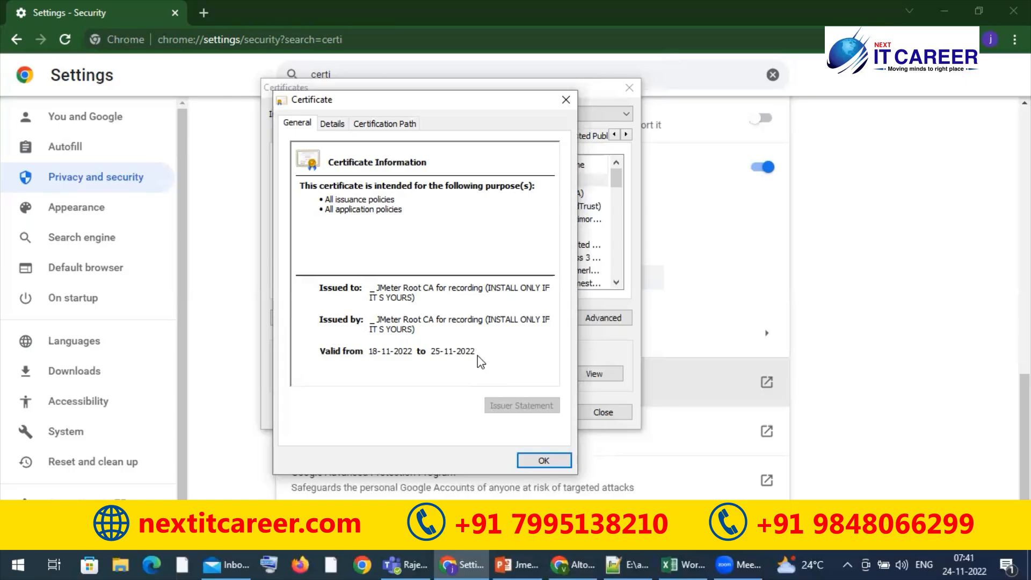
left_click(541, 462)
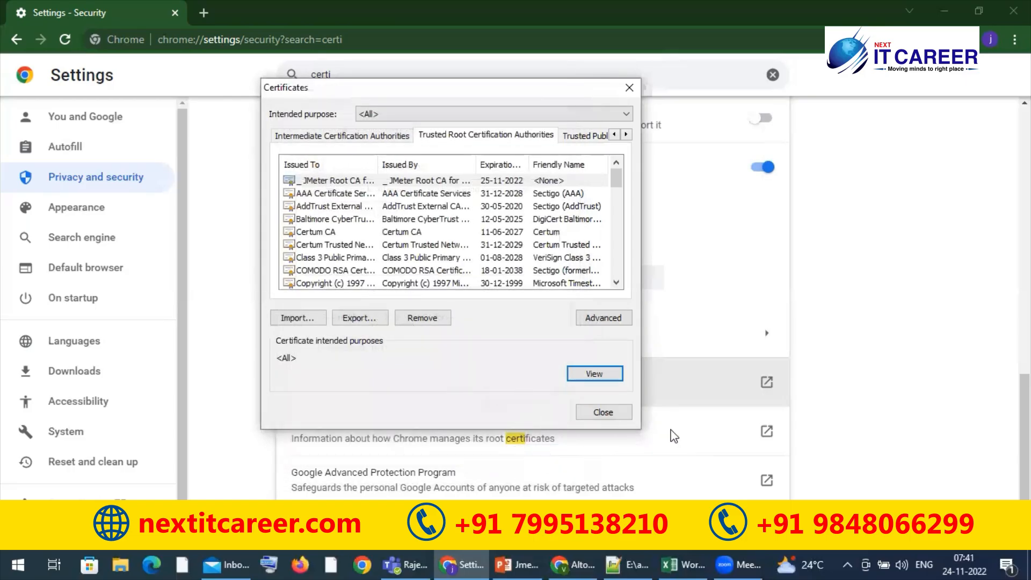
left_click(604, 412)
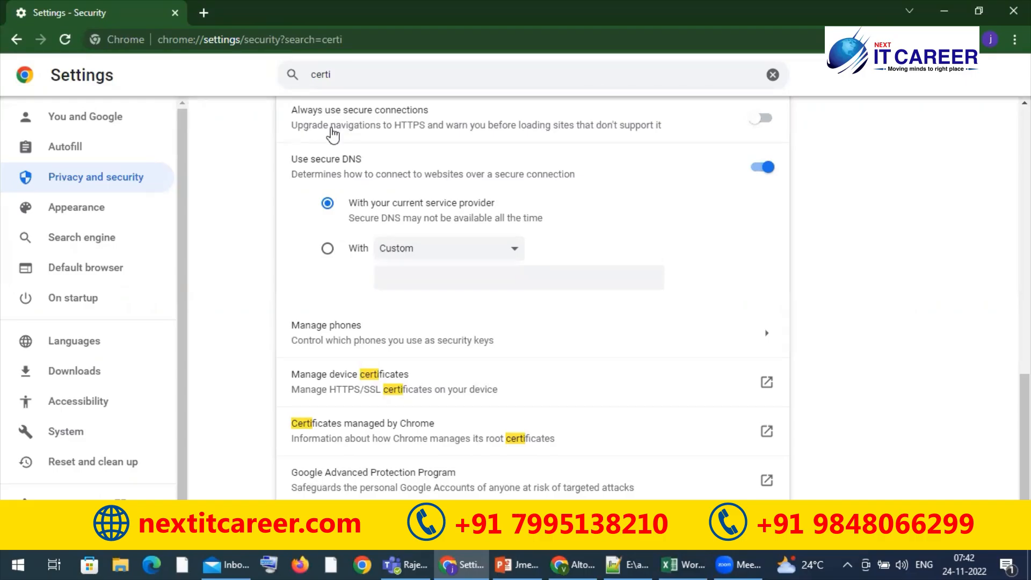
Open a new browser tab and close the Security settings tab
left_click(205, 11)
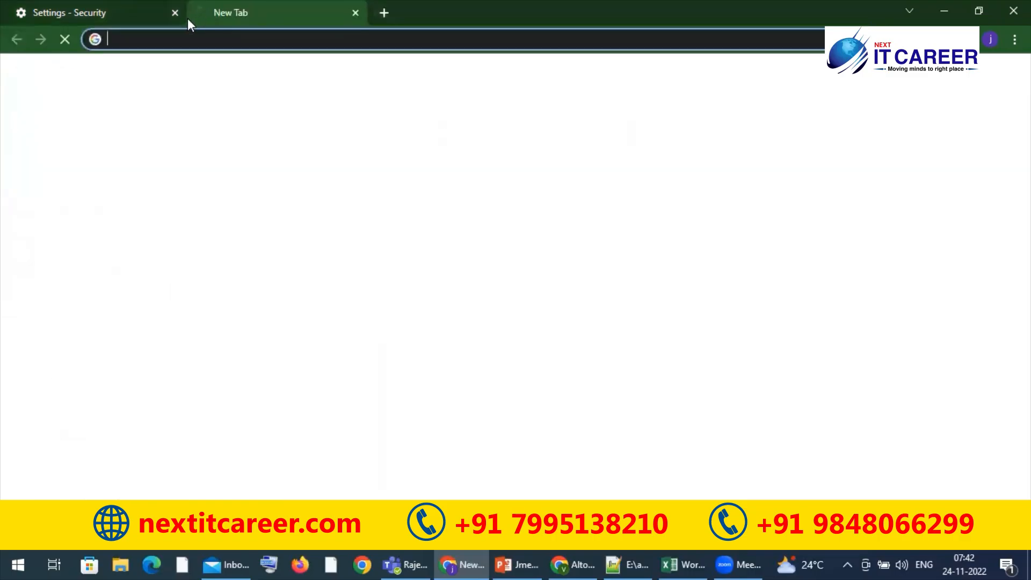
left_click(173, 11)
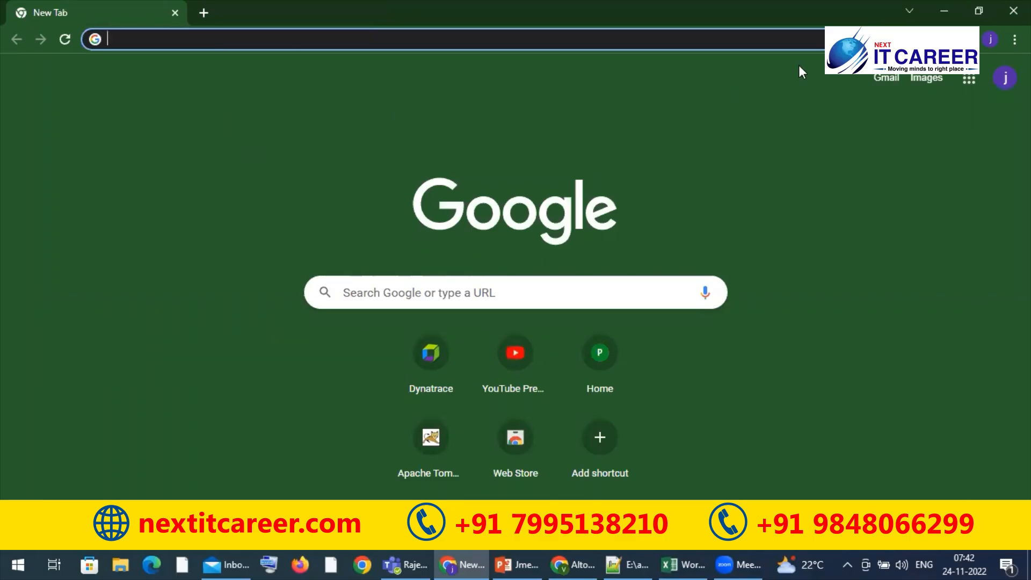
Open the browser's settings for clearing browsing data
left_click(1015, 39)
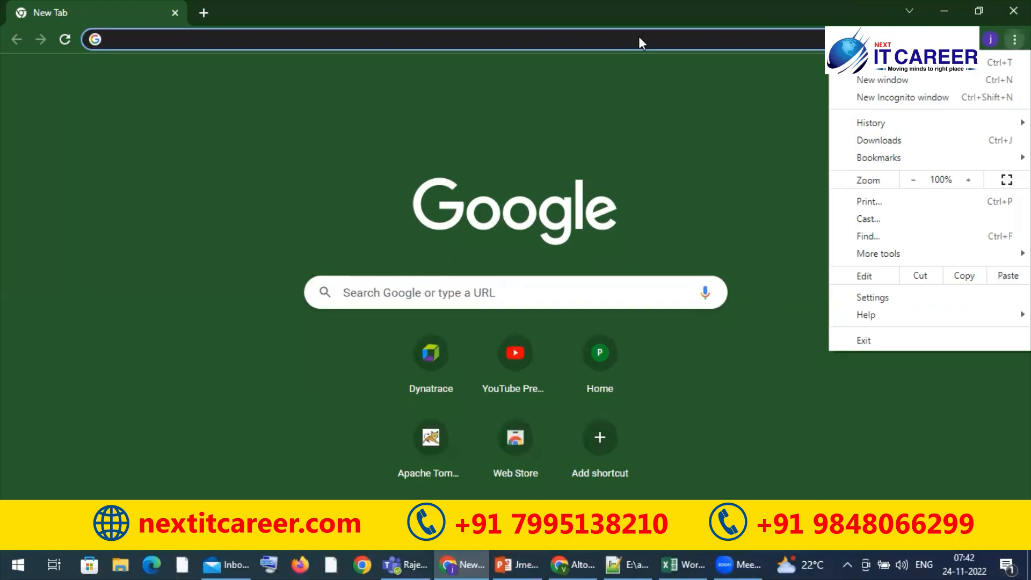
left_click(657, 88)
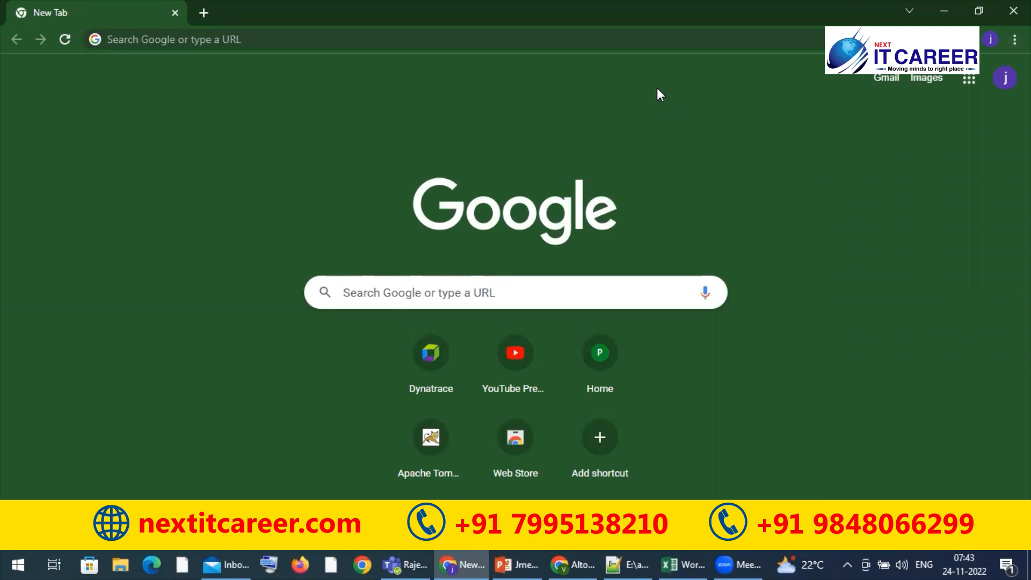
key("ctrl+shift+Delete")
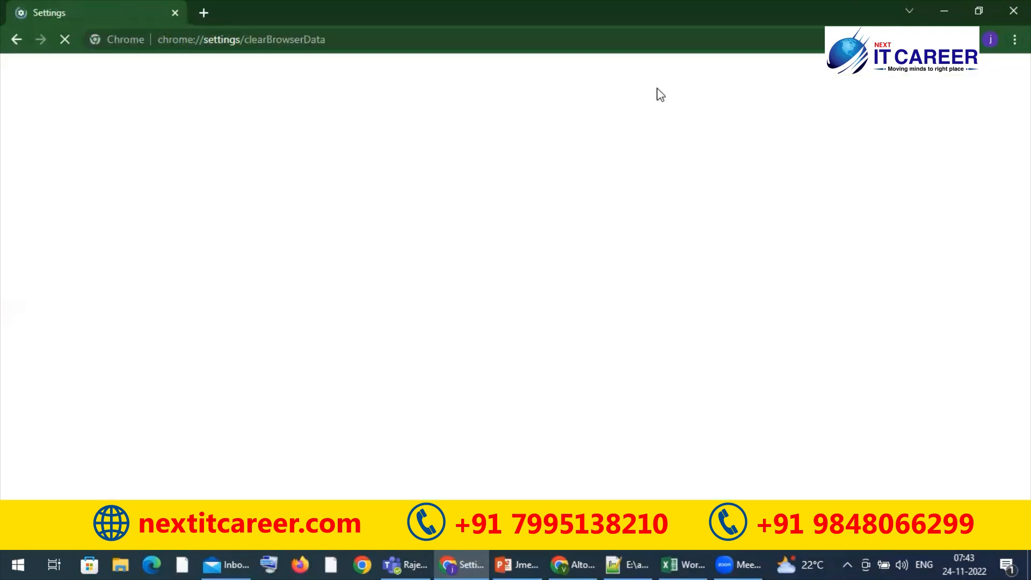
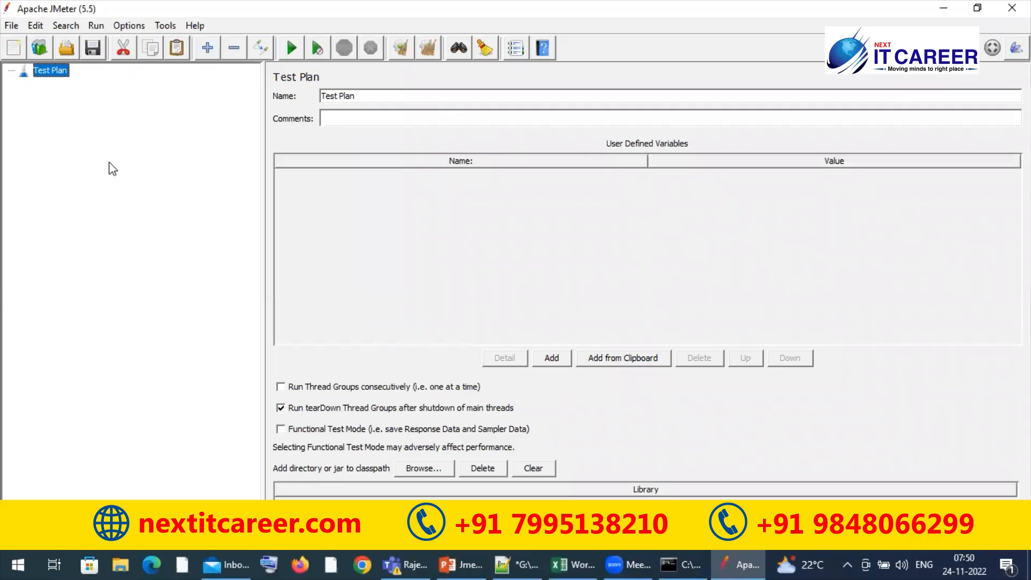
Add a Thread Group to the Test Plan
right_click(58, 78)
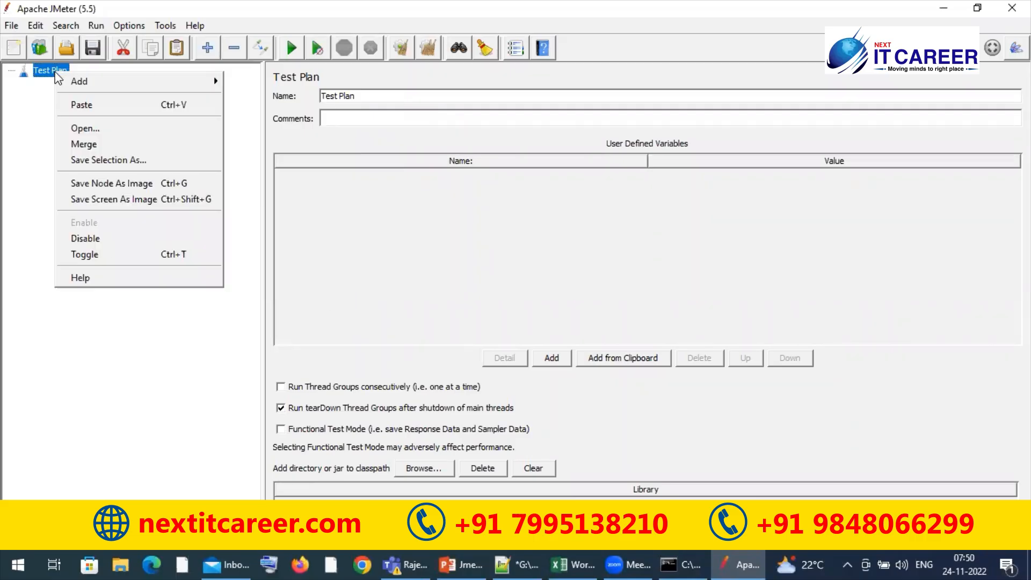
left_click(21, 120)
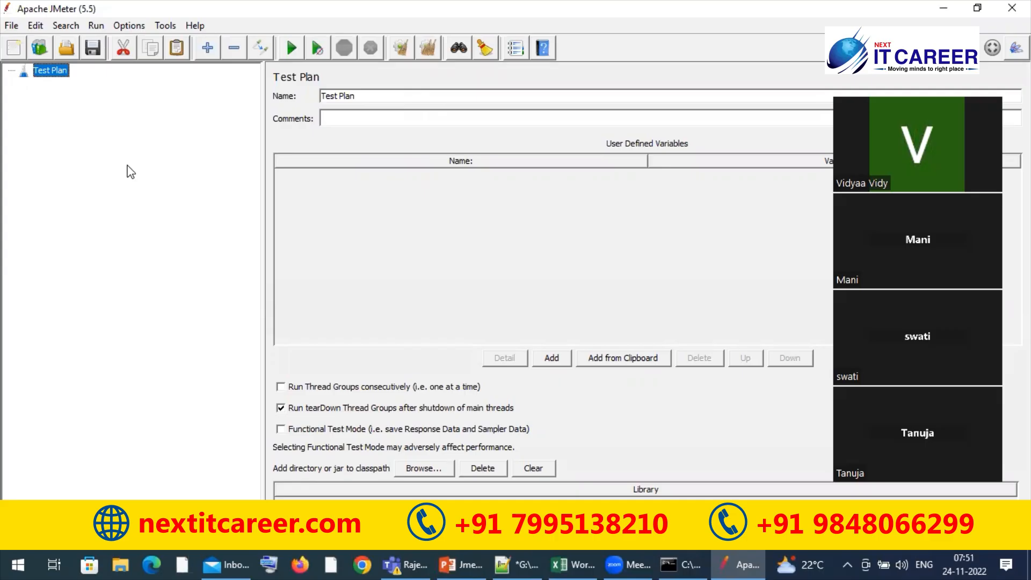
right_click(45, 70)
mouse_move(68, 81)
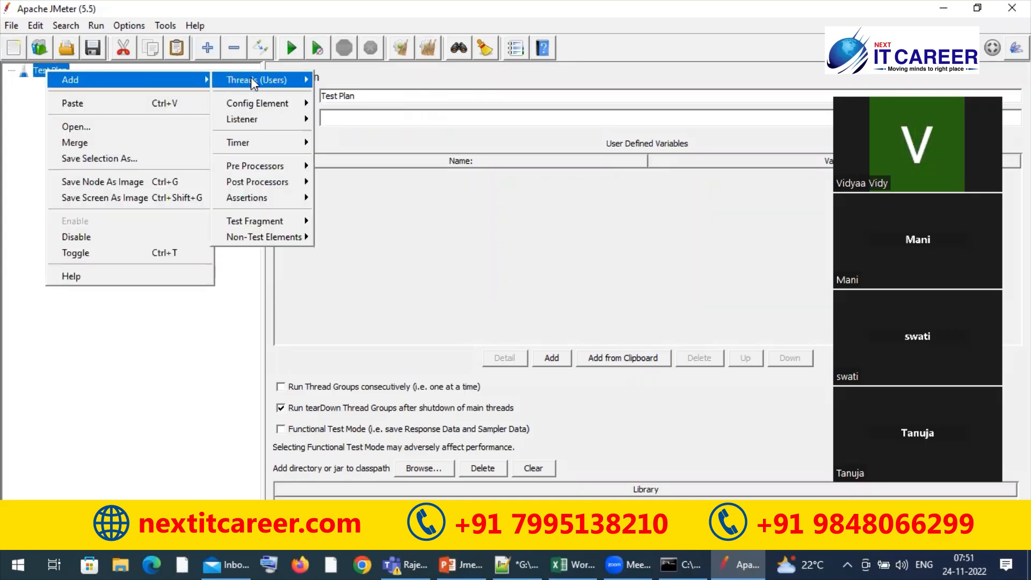
mouse_move(250, 80)
left_click(337, 95)
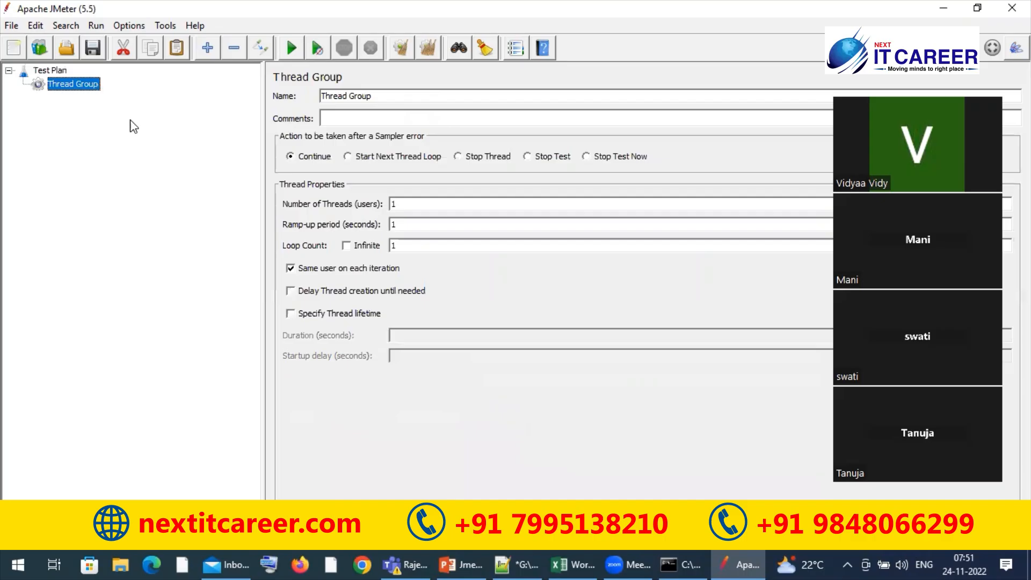
Add a Recording Controller logic controller under the Thread Group
right_click(85, 87)
mouse_move(247, 96)
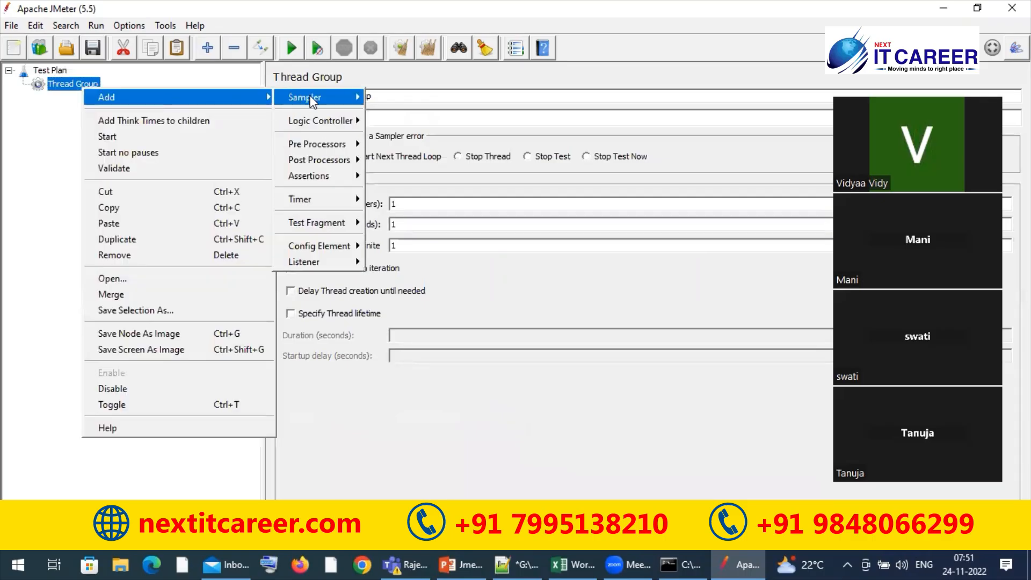
mouse_move(322, 121)
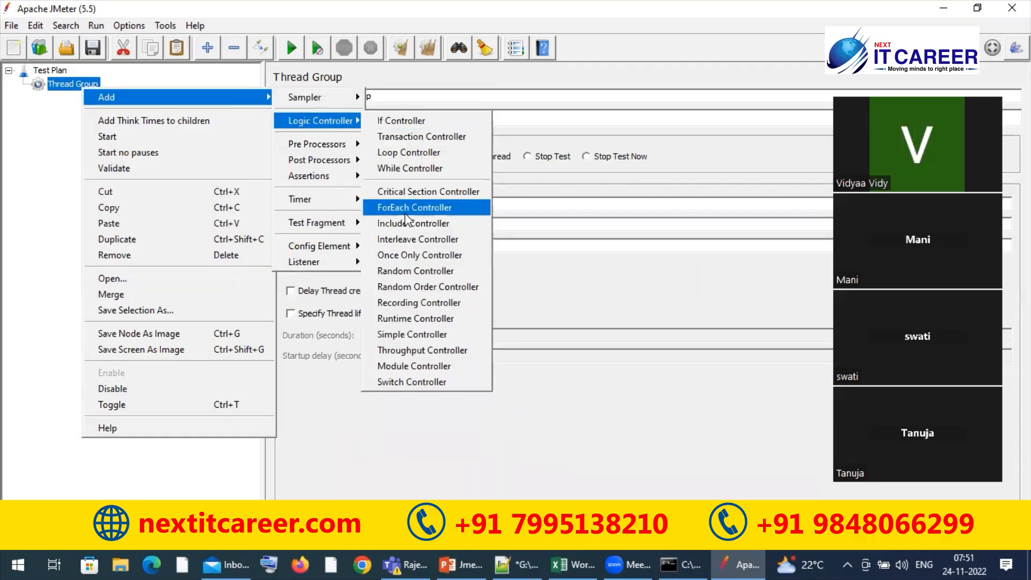
left_click(411, 303)
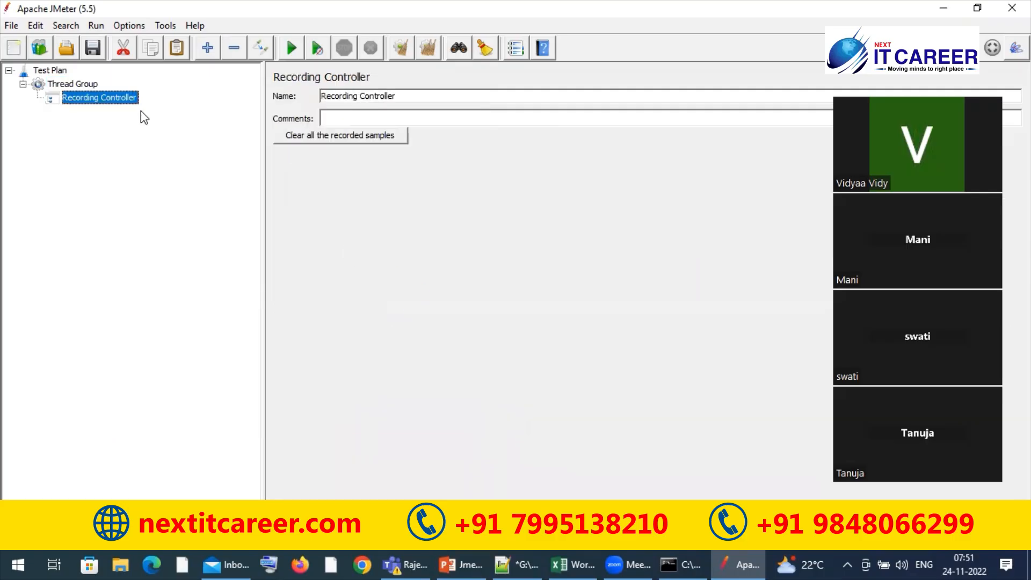
Add a View Results Tree listener to the Test Plan
right_click(62, 71)
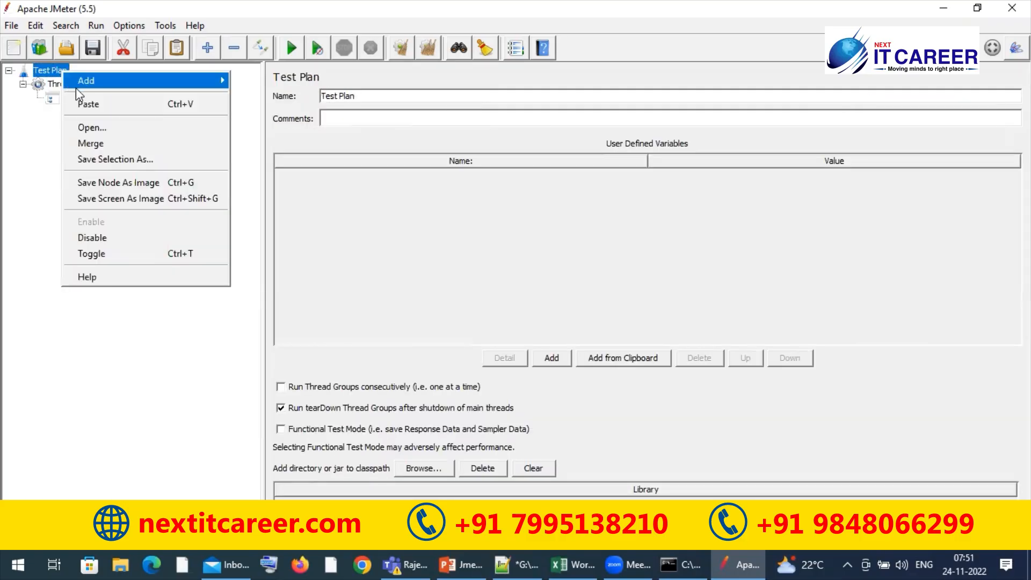
mouse_move(161, 80)
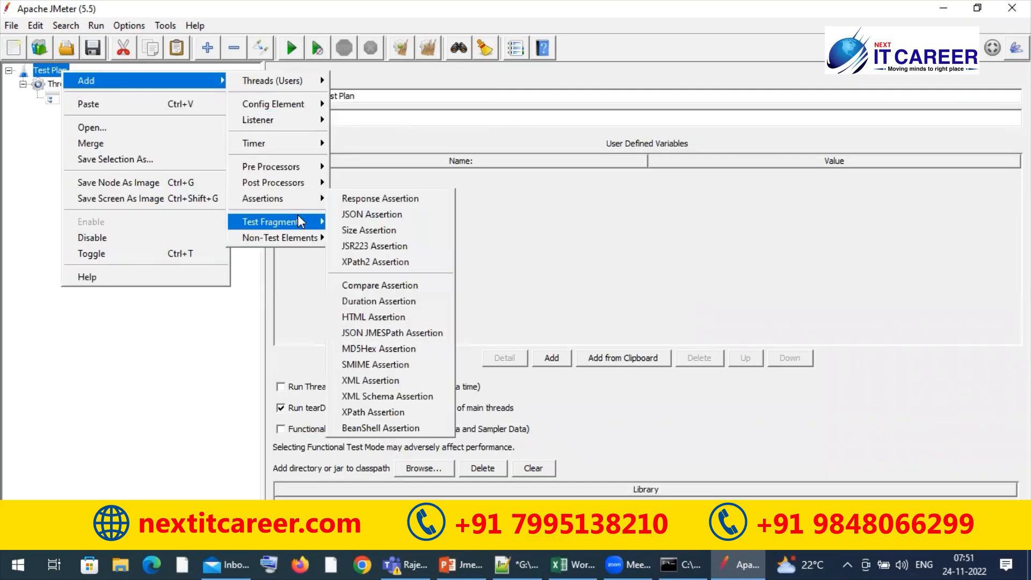
mouse_move(293, 127)
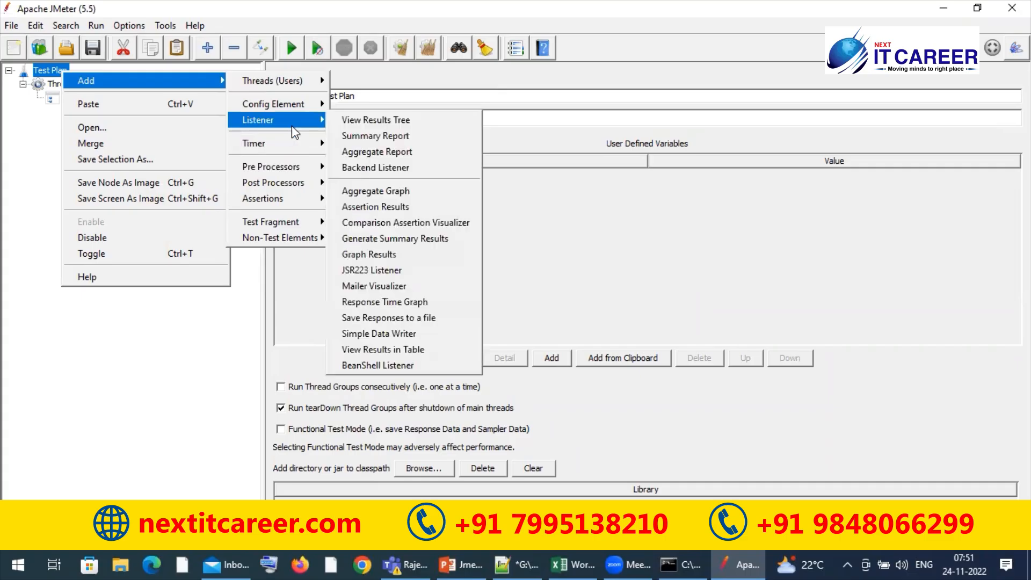
left_click(376, 121)
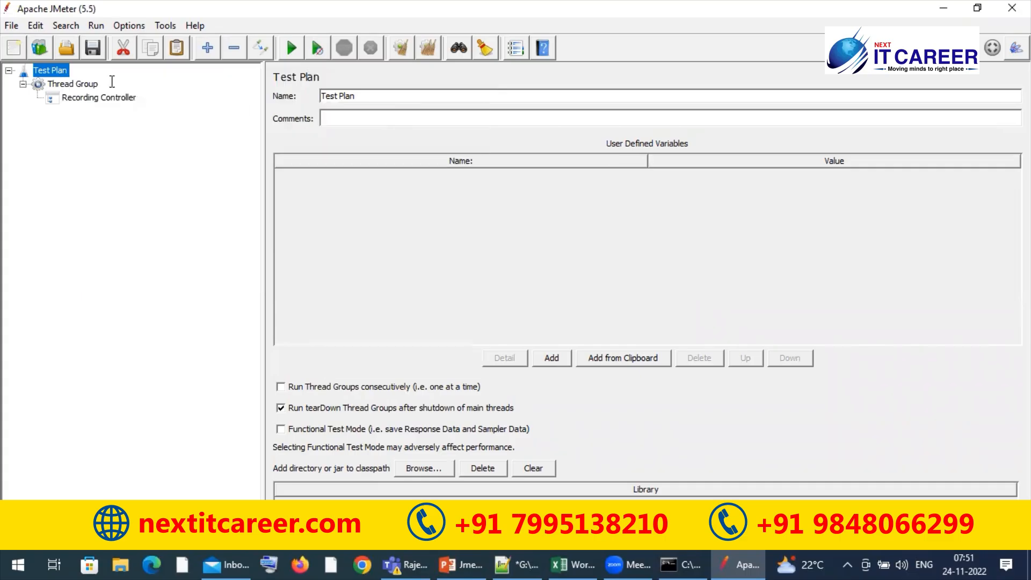
Add an HTTP(S) Test Script Recorder to the Test Plan and place it above View Results Tree
right_click(63, 76)
mouse_move(174, 82)
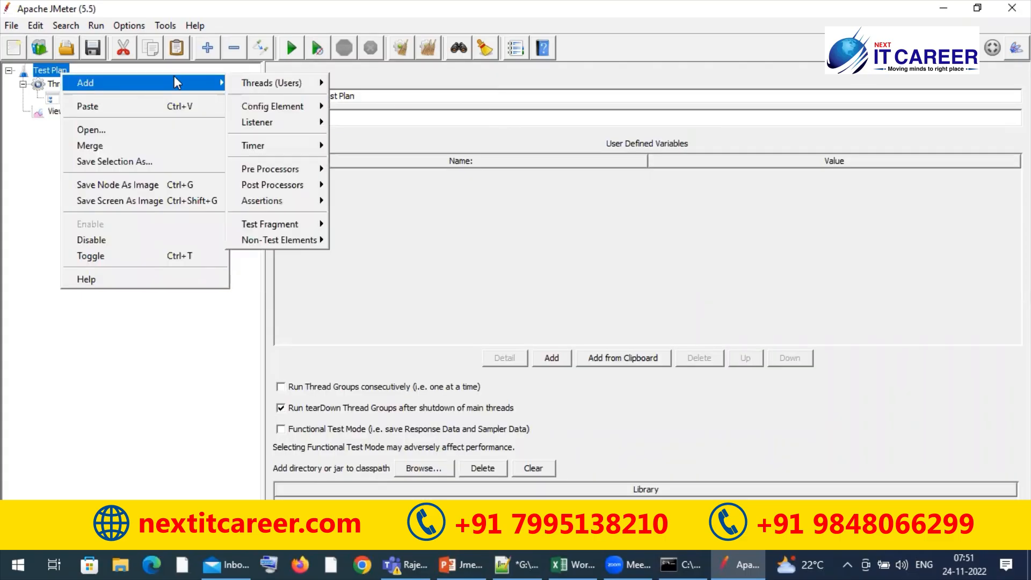
mouse_move(270, 225)
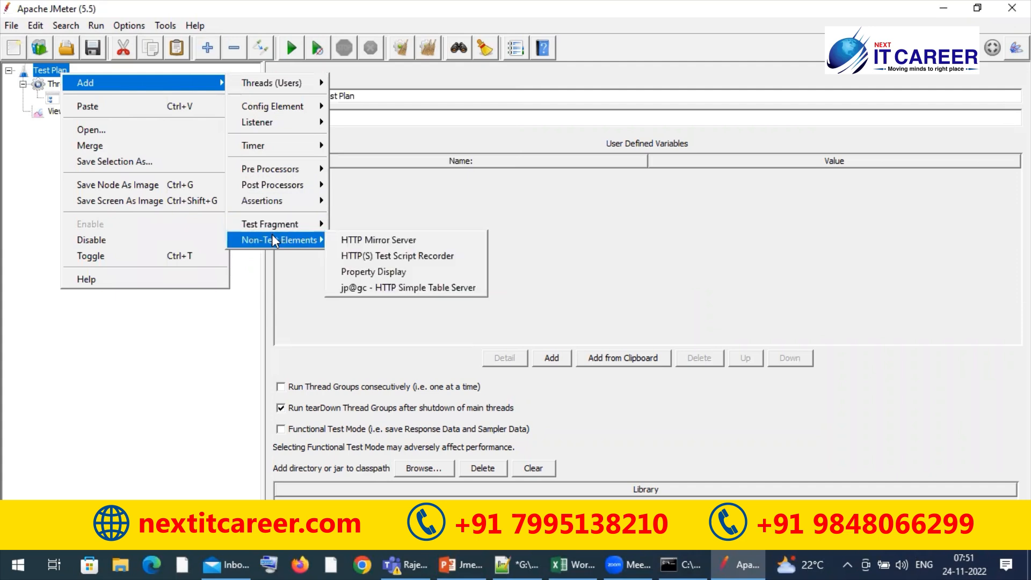
left_click(369, 258)
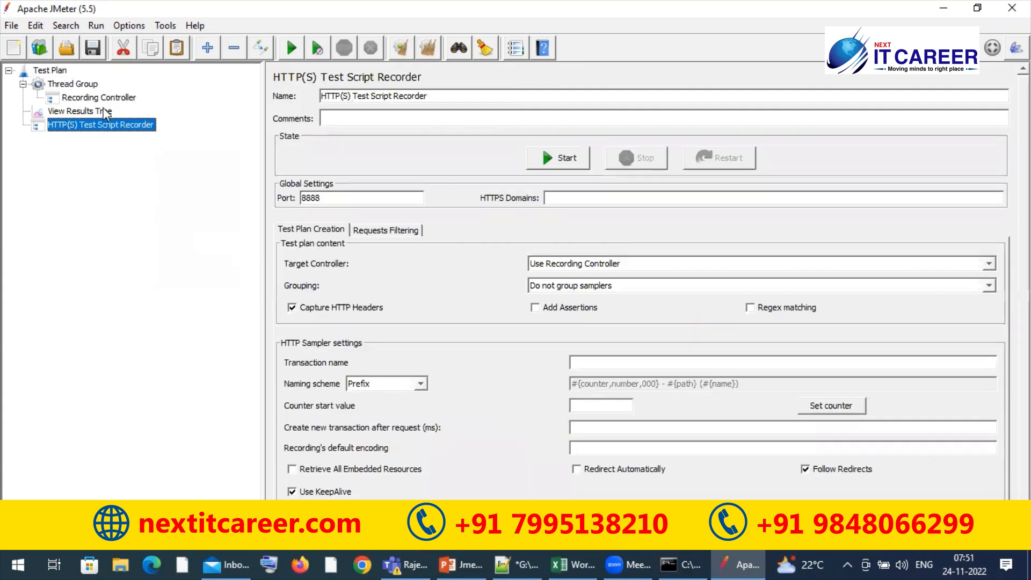
left_click_drag(87, 128, 85, 114)
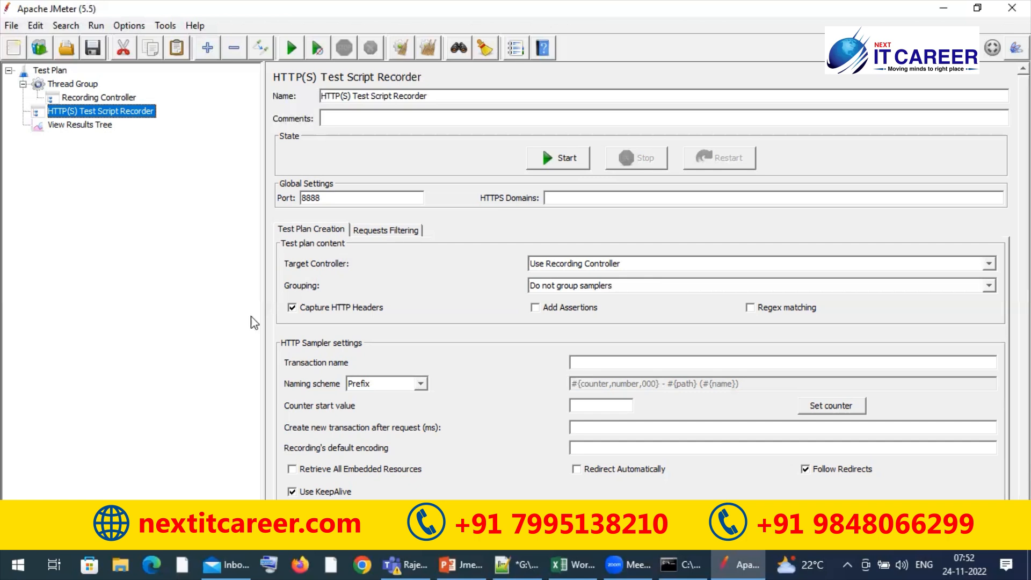
Set the HTTP(S) Test Script Recorder's port to 8080
left_click(354, 201)
double_click(353, 201)
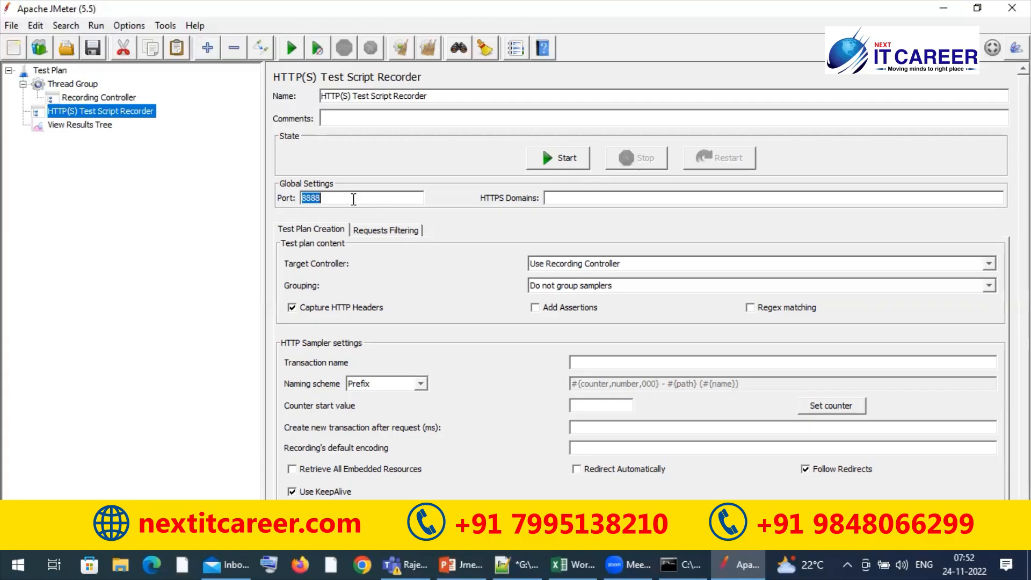
type("8080")
Choose Use Recording Controller as the recorder's target controller and set grouping to Put each group in a new transaction controller
left_click(585, 269)
left_click(572, 280)
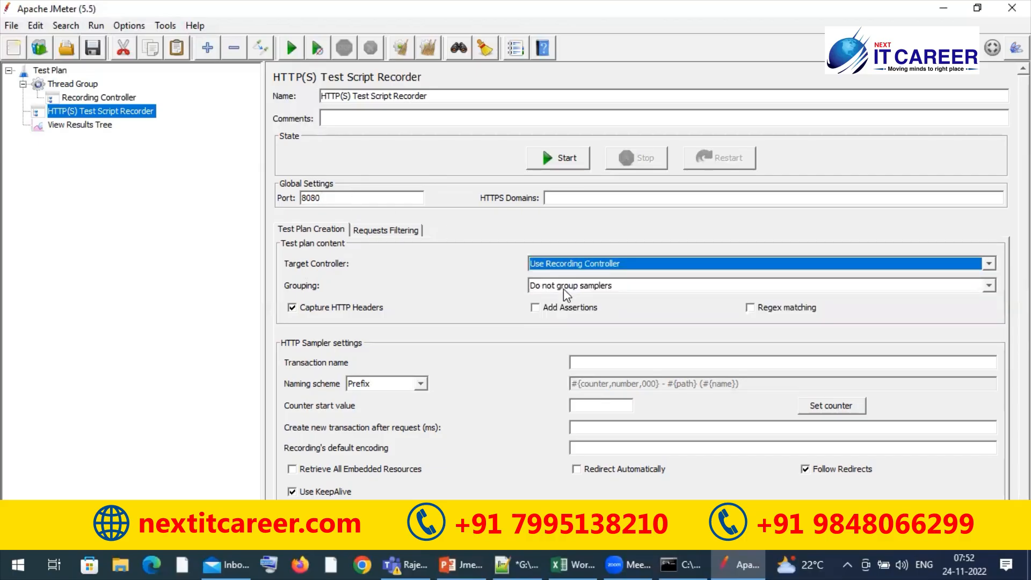
left_click(567, 286)
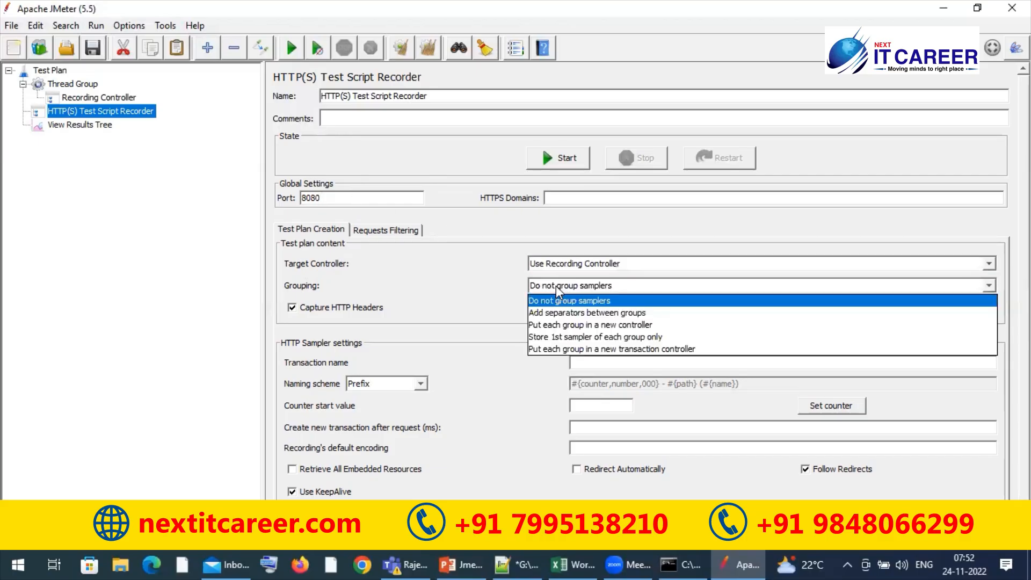
left_click(565, 350)
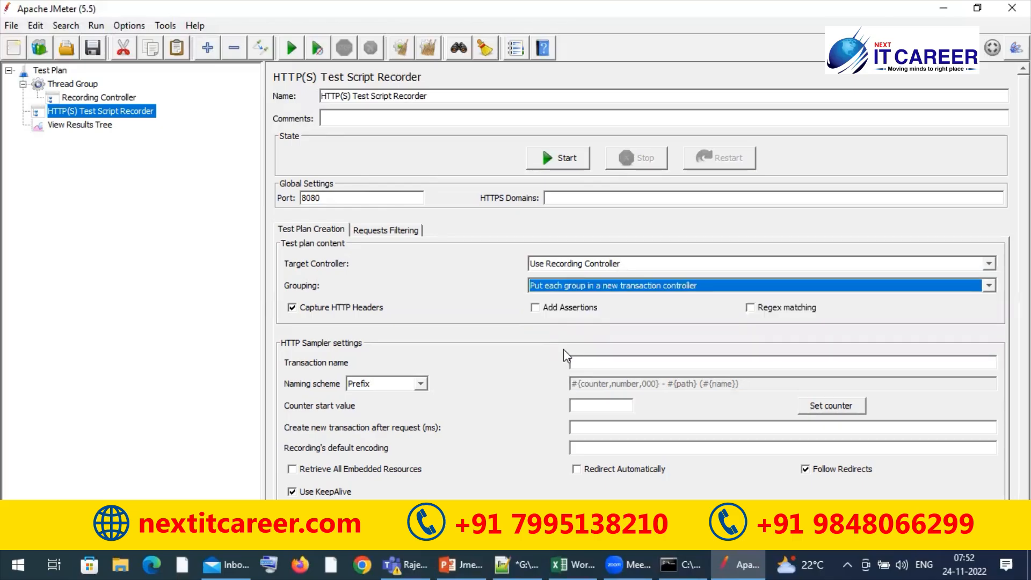
left_click(584, 363)
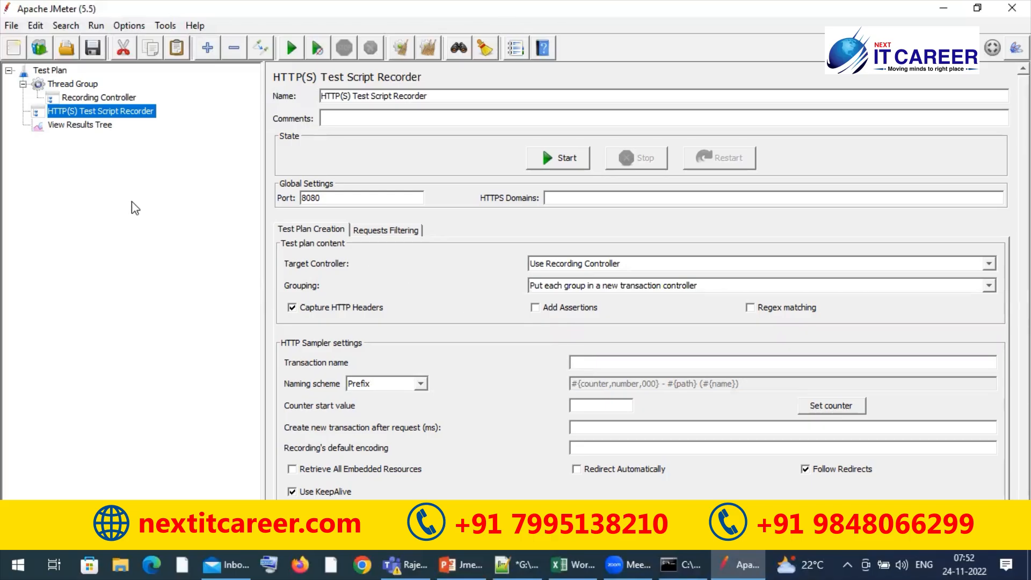
Open the View Results Tree listener's results filename for editing
left_click(99, 126)
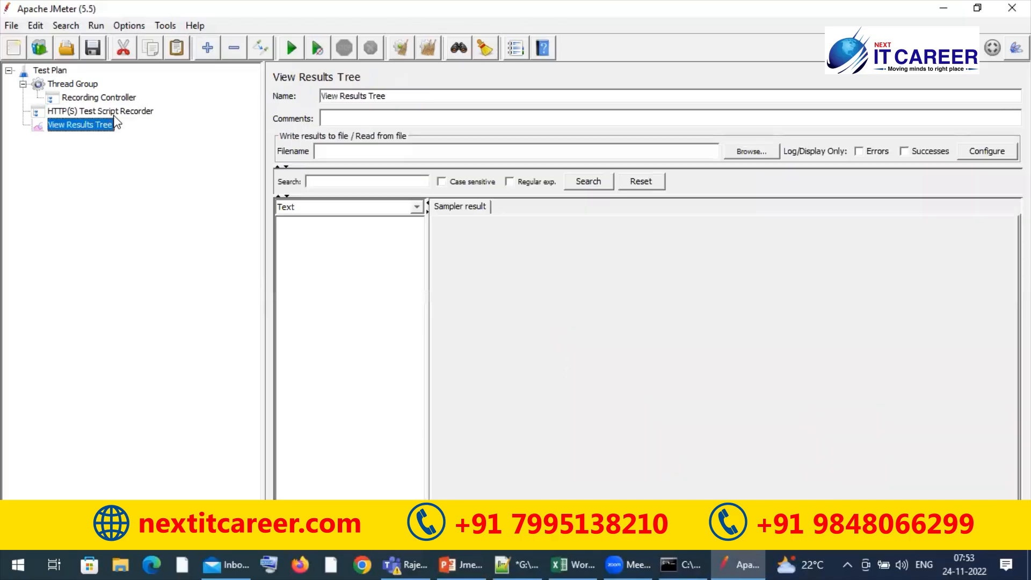
left_click(114, 116)
left_click(100, 126)
left_click(335, 156)
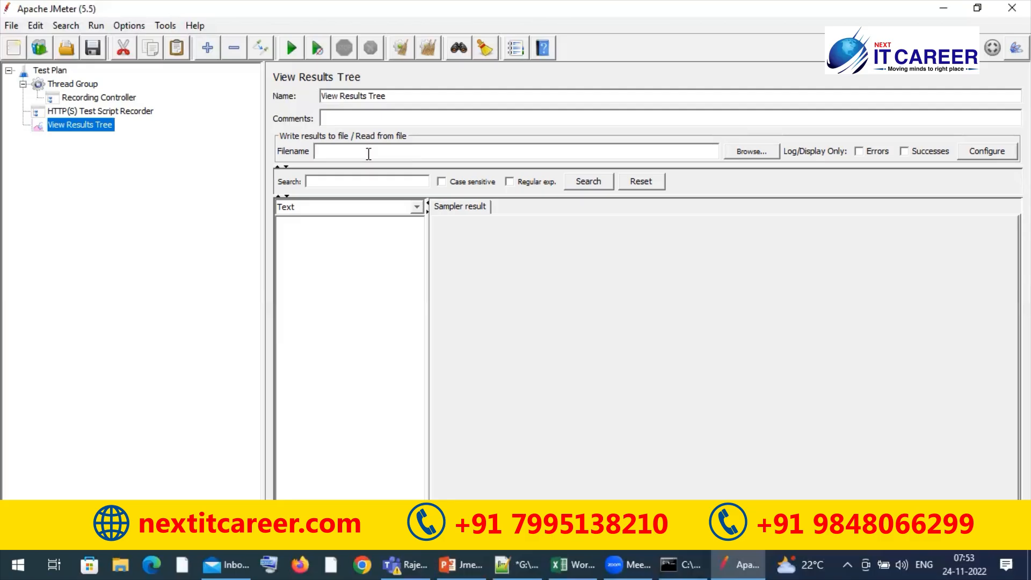
Switch to File Explorer, view the bin folder of apache-jmeter-5.5 on New Volume (E:), and return to JMeter
left_click(125, 564)
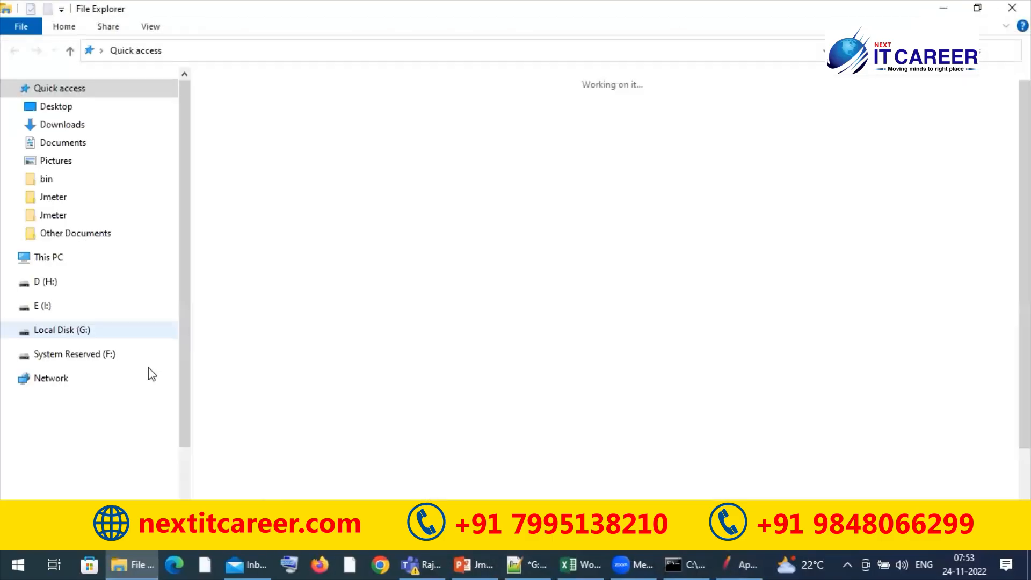
left_click(78, 422)
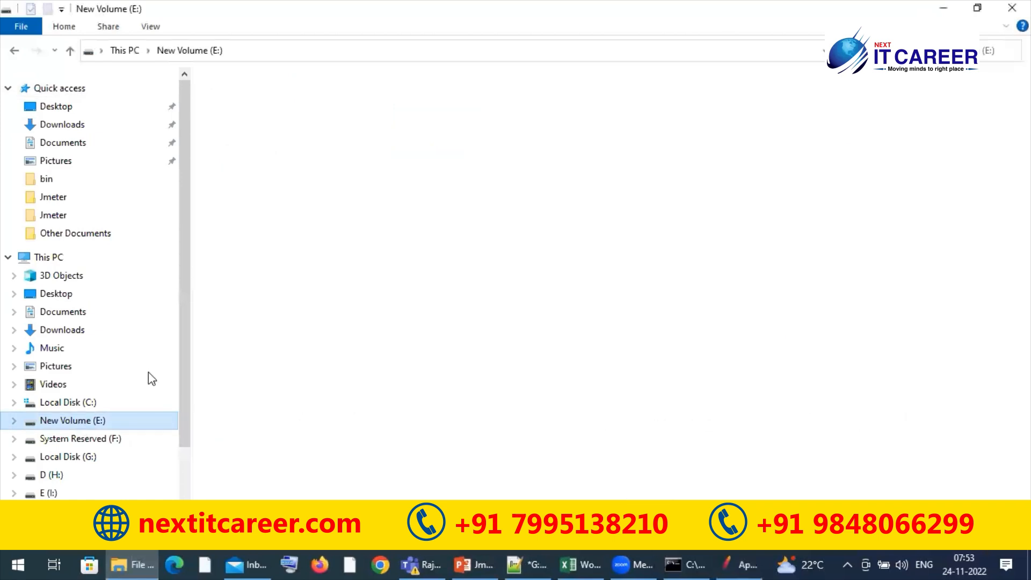
double_click(283, 98)
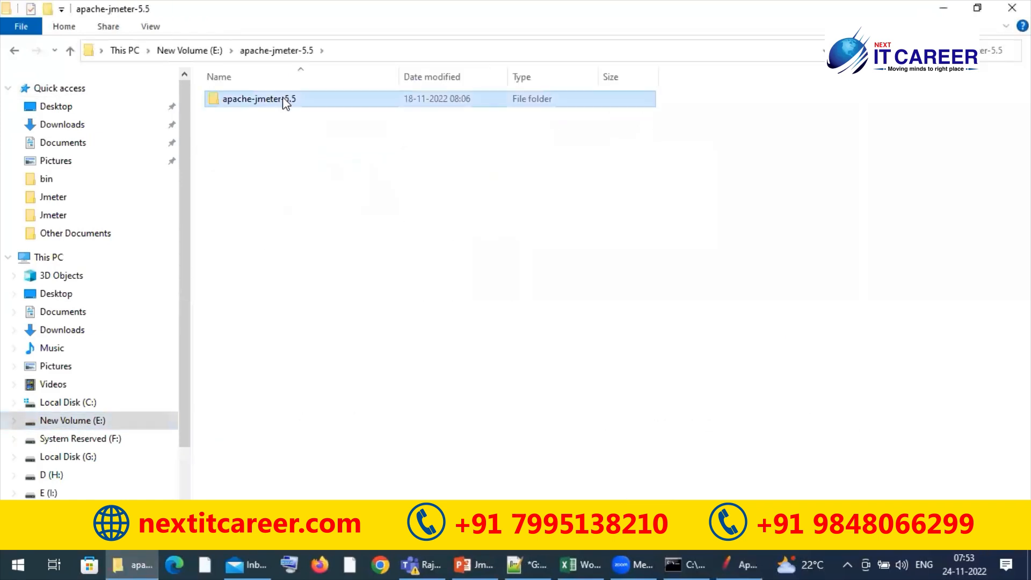
double_click(283, 99)
double_click(258, 114)
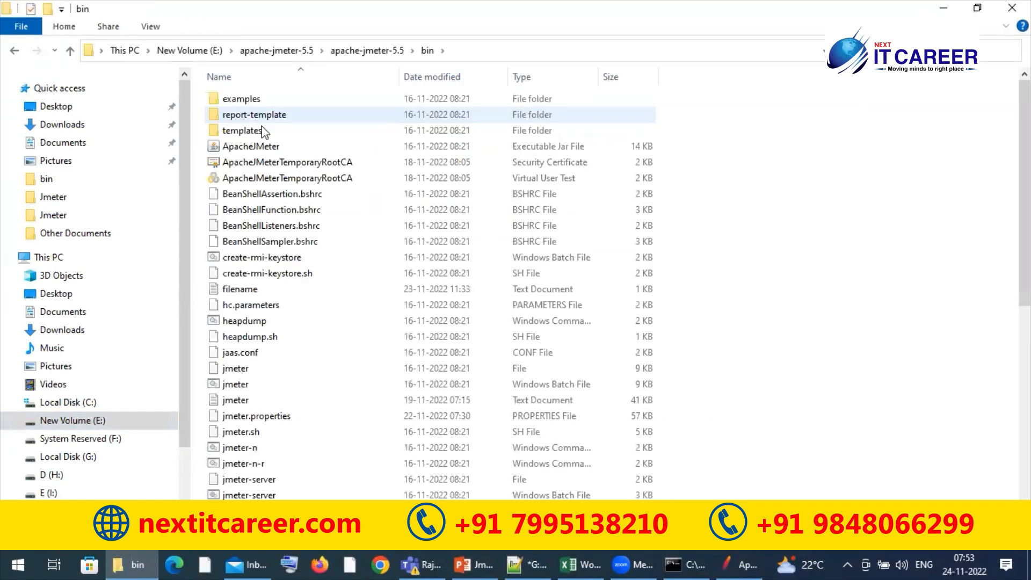
key("alt+Tab")
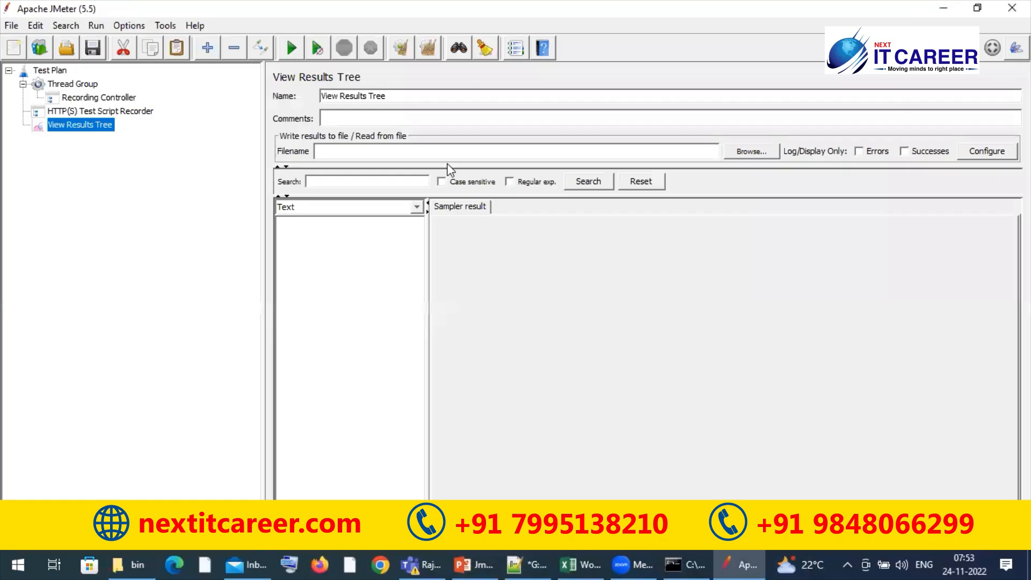
Enter "recordingblazemeter." as the View Results Tree results filename
type("recordingblazemeter.")
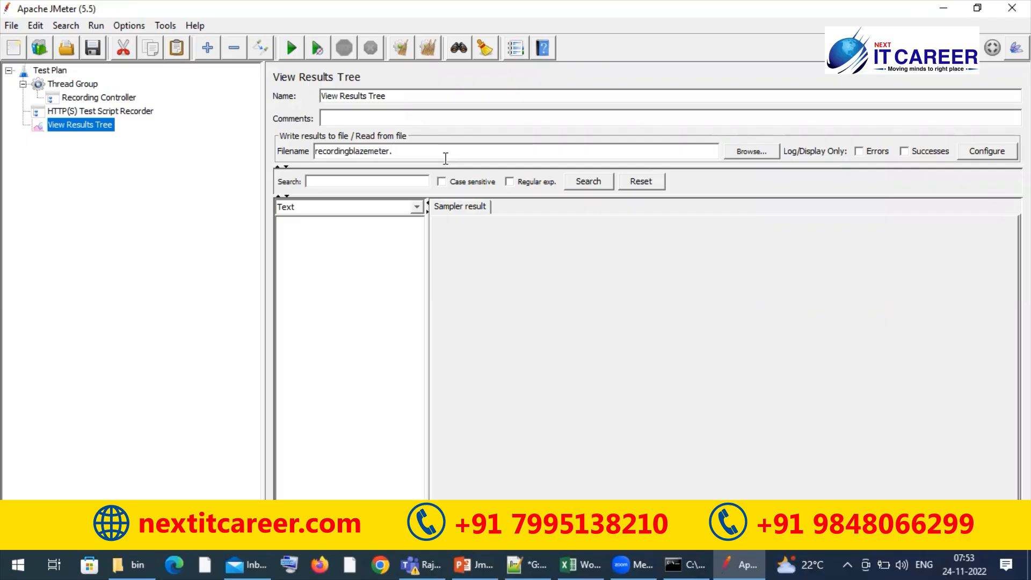
Nest View Results Tree under the HTTP(S) Test Script Recorder and complete its results filename with the extension xml
left_click_drag(83, 127, 105, 111)
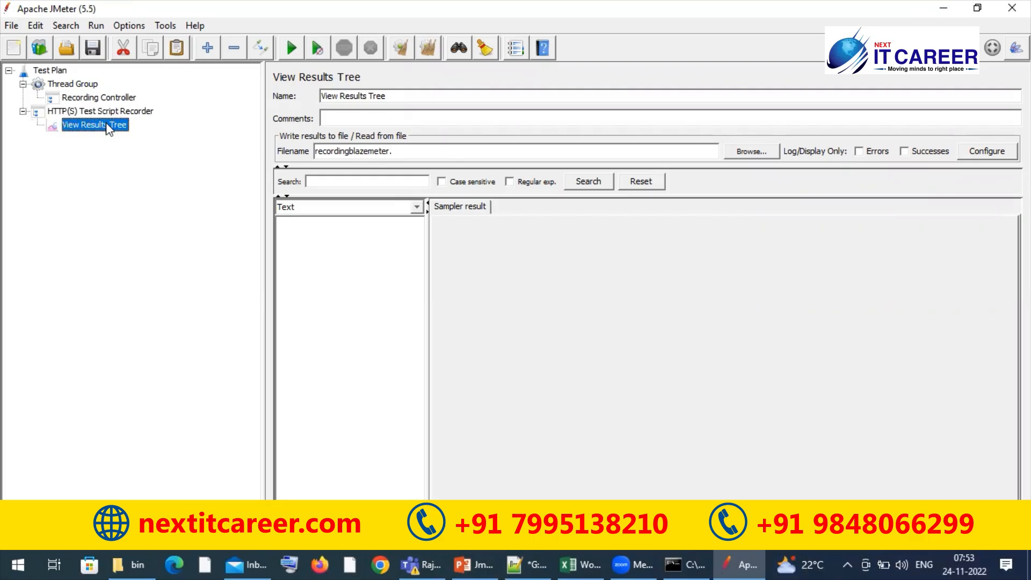
left_click(111, 113)
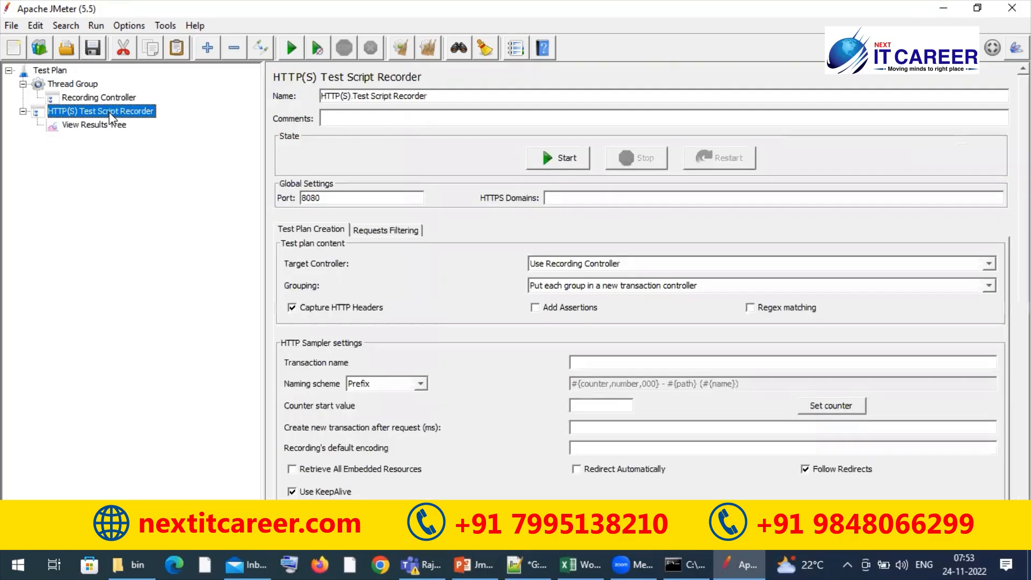
left_click(101, 129)
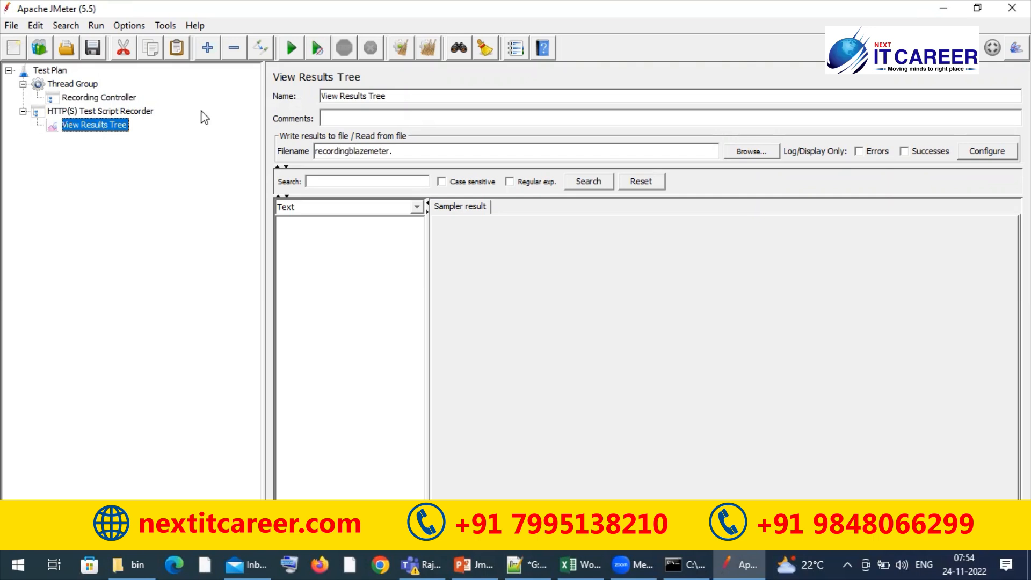
type("xml")
Rename the Test Plan to ChromeBrowserRecording
left_click(81, 84)
double_click(402, 99)
left_click(52, 69)
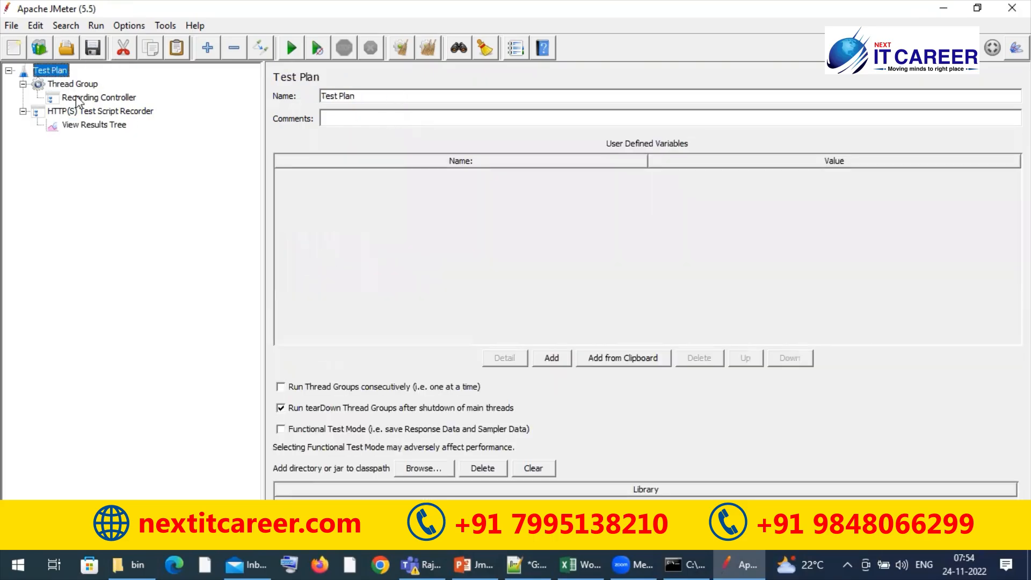
double_click(382, 99)
key("ctrl+a")
type("ChromeBrowserRecording")
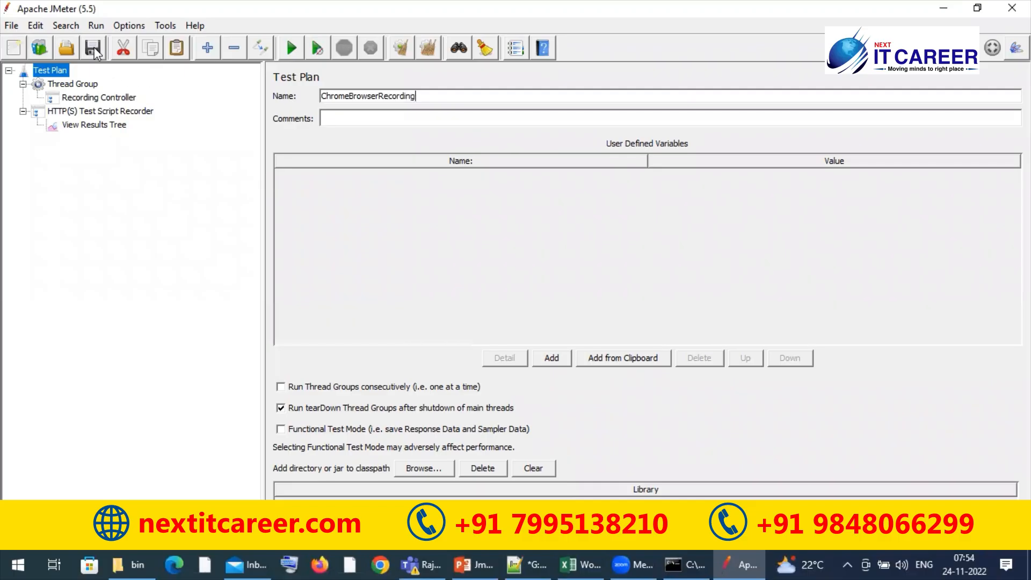
Save the test plan as ChromeBrowserRecording.jmx in the VidyaTraining\Nov2022_Jmeter_Batch\JmeterScripts folder on Local Disk (G:)
left_click(92, 48)
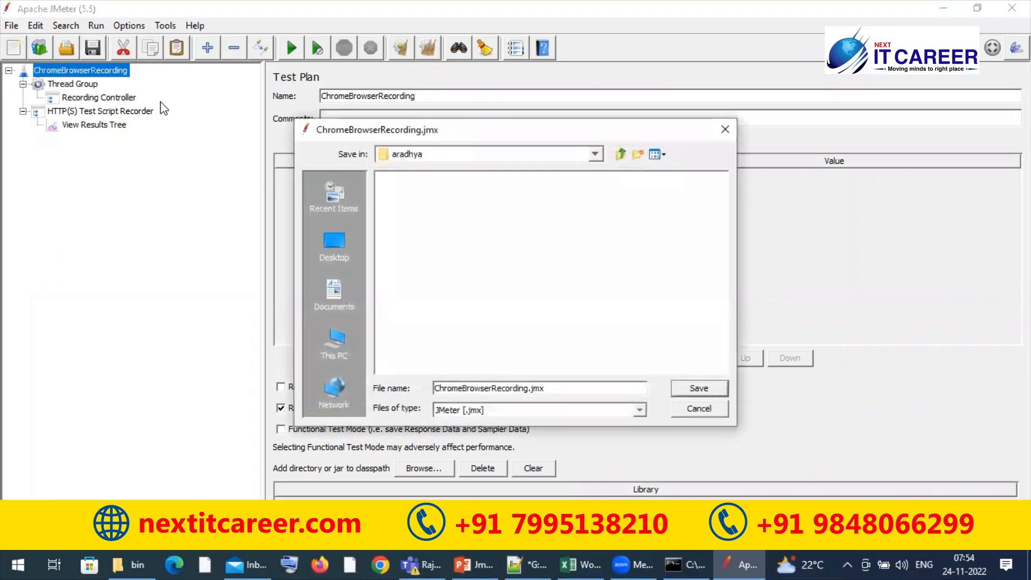
left_click(335, 349)
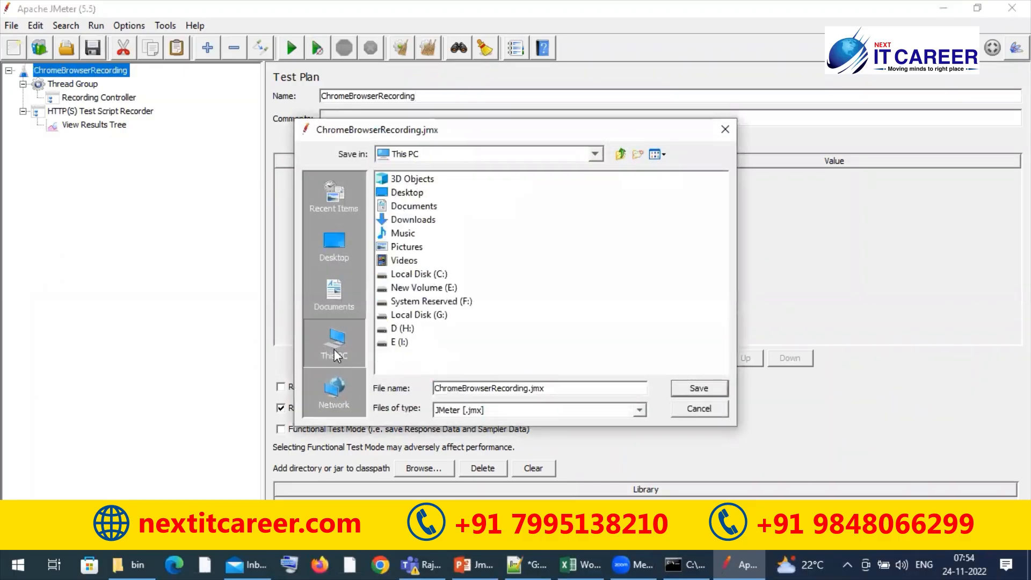
double_click(419, 315)
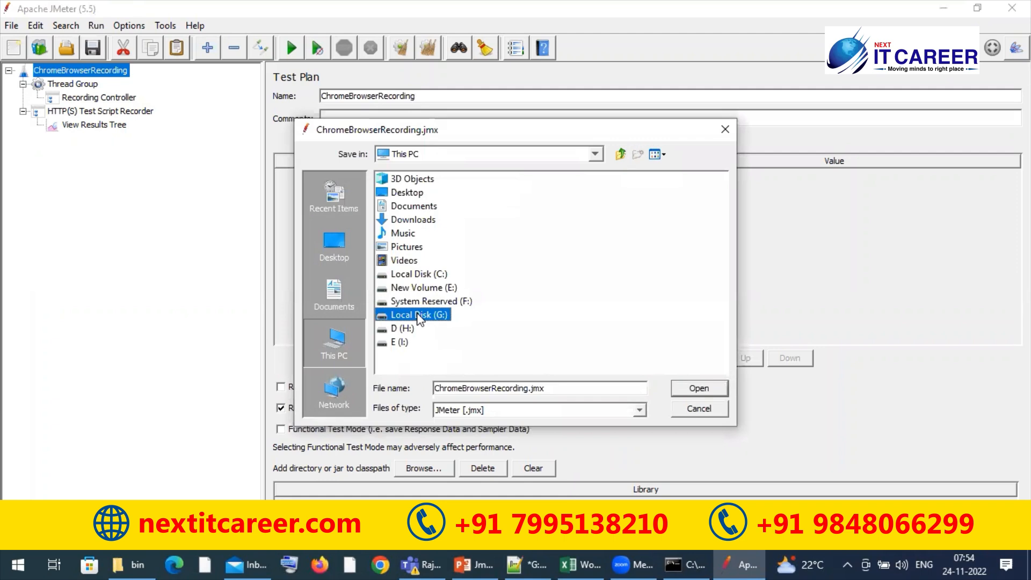
double_click(433, 288)
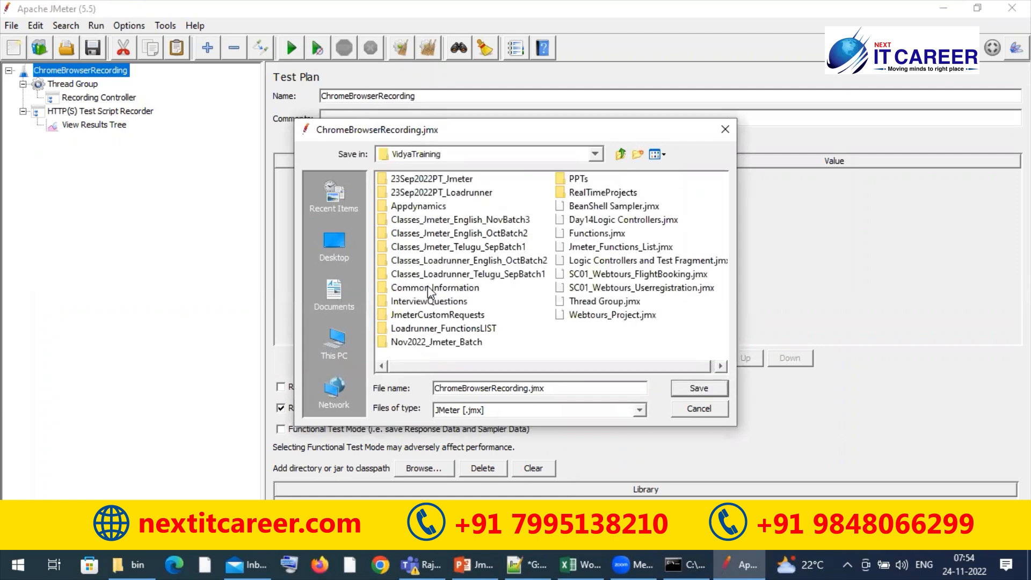
double_click(444, 340)
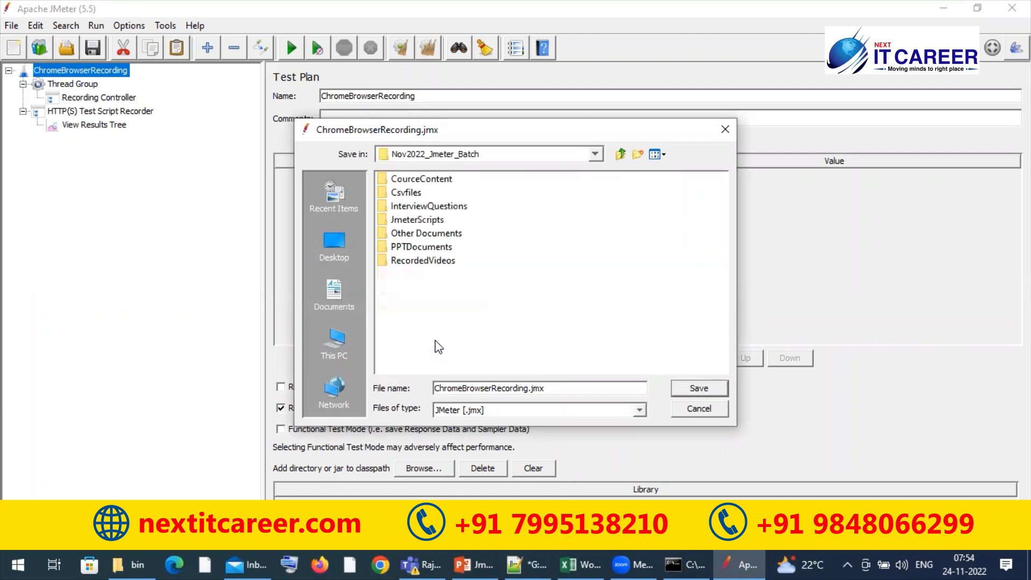
double_click(420, 220)
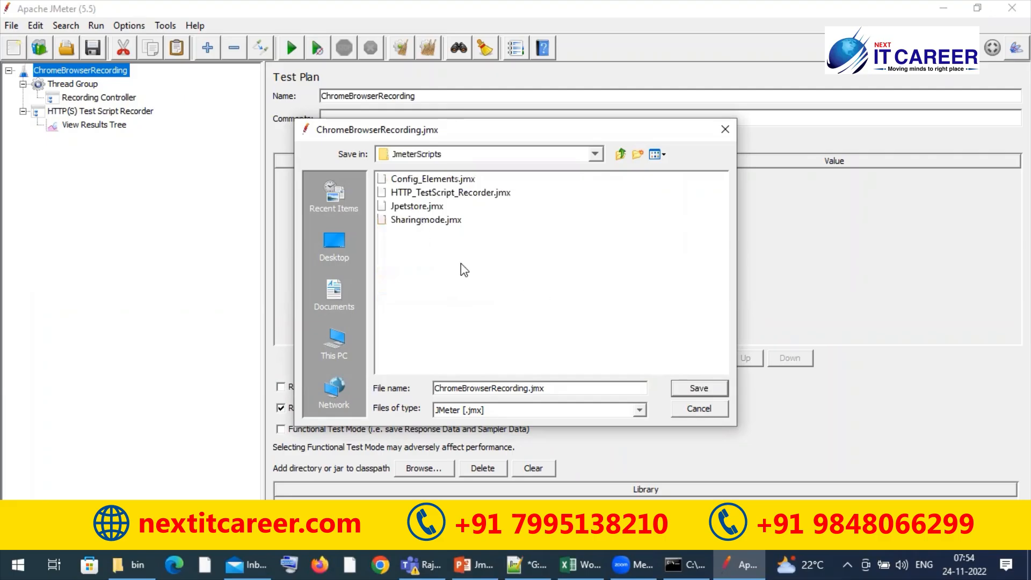
left_click(698, 386)
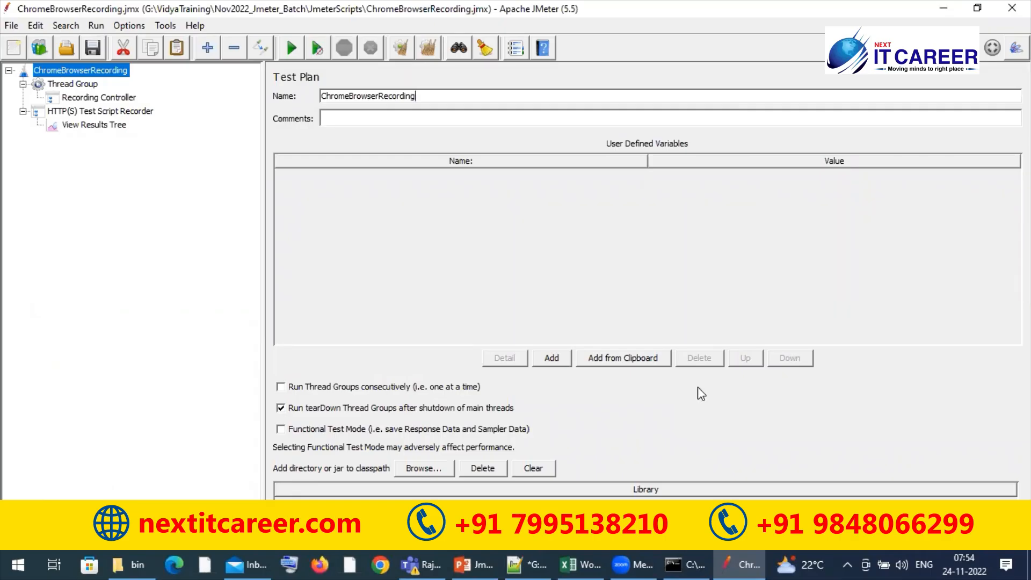
Start recording with the HTTP(S) Test Script Recorder on port 8080 and acknowledge the root CA certificate notice
left_click(100, 111)
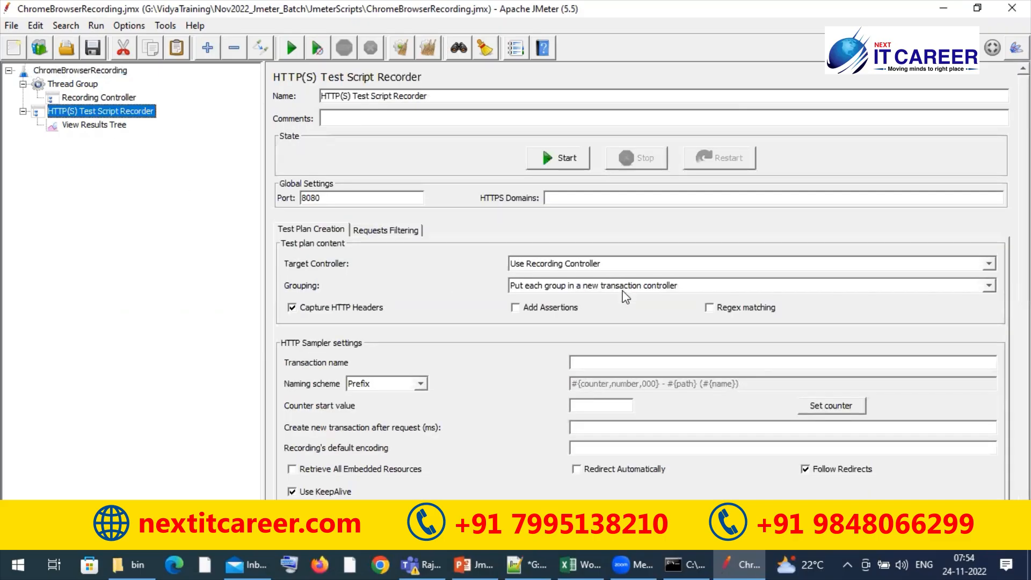
left_click(552, 157)
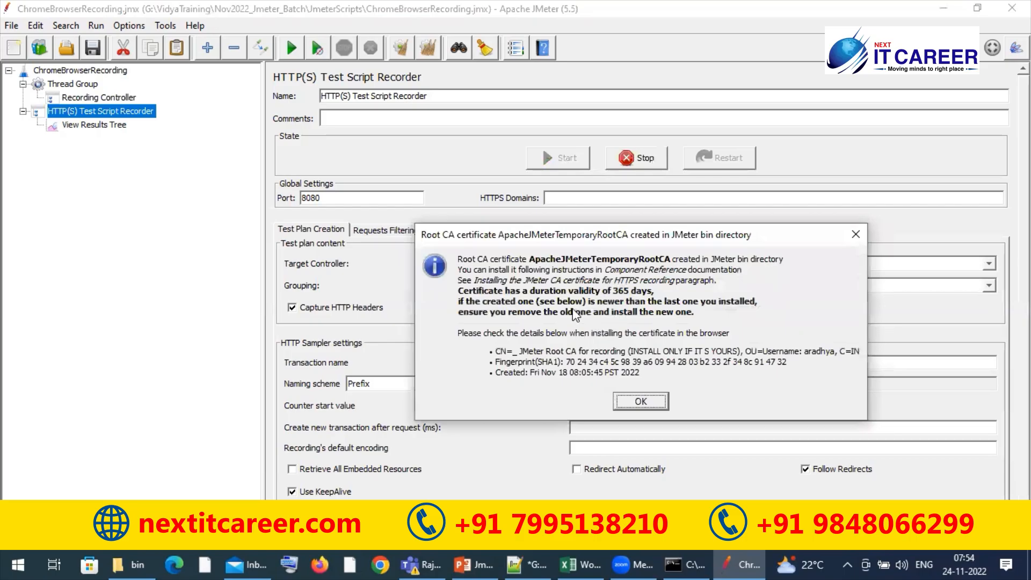
left_click(643, 401)
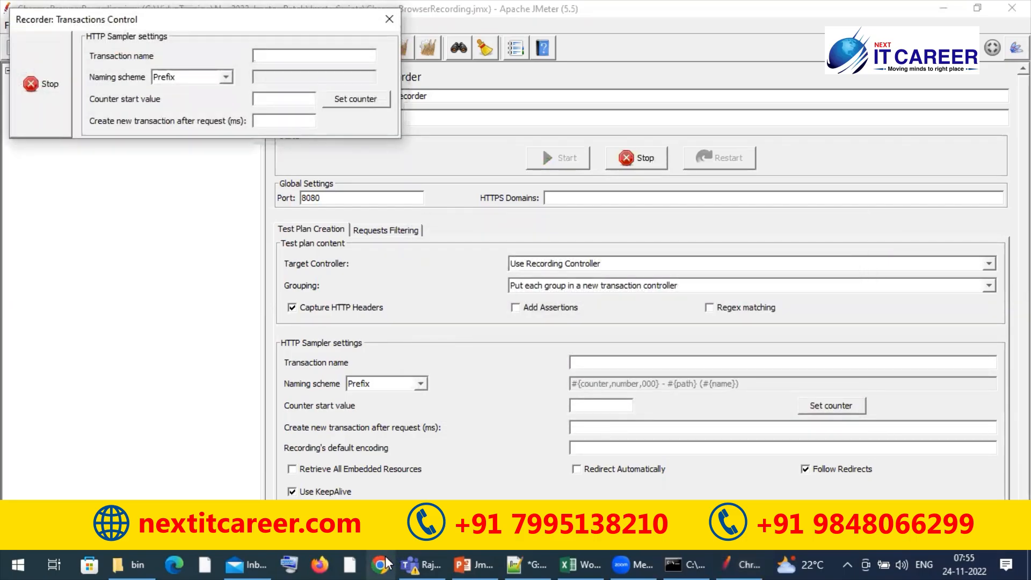
Switch to Chrome with the green V profile, move the recorder dialog lower, and open the Altoro Mutual site from the DemoSites bookmarks
left_click(383, 564)
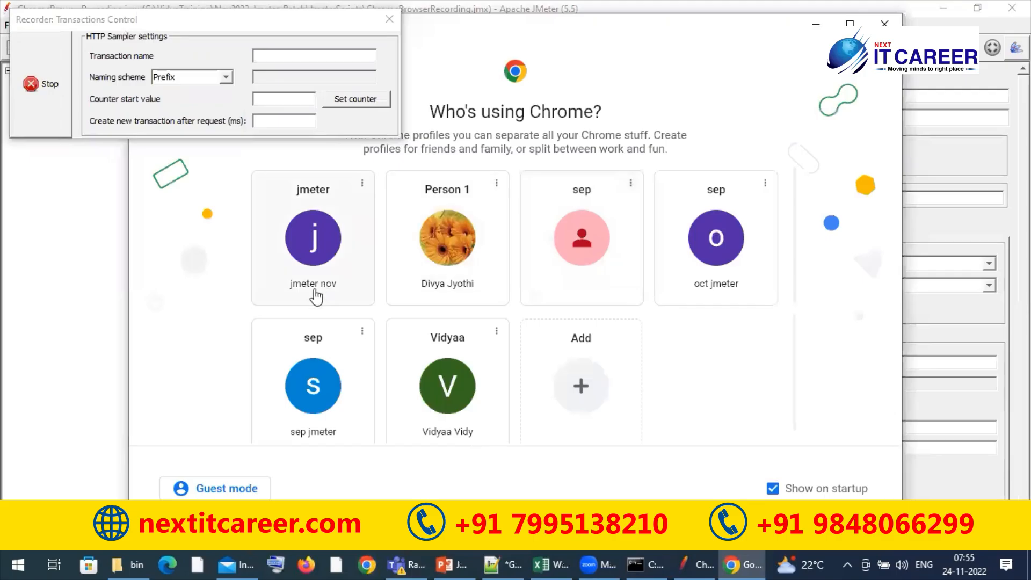
left_click(452, 382)
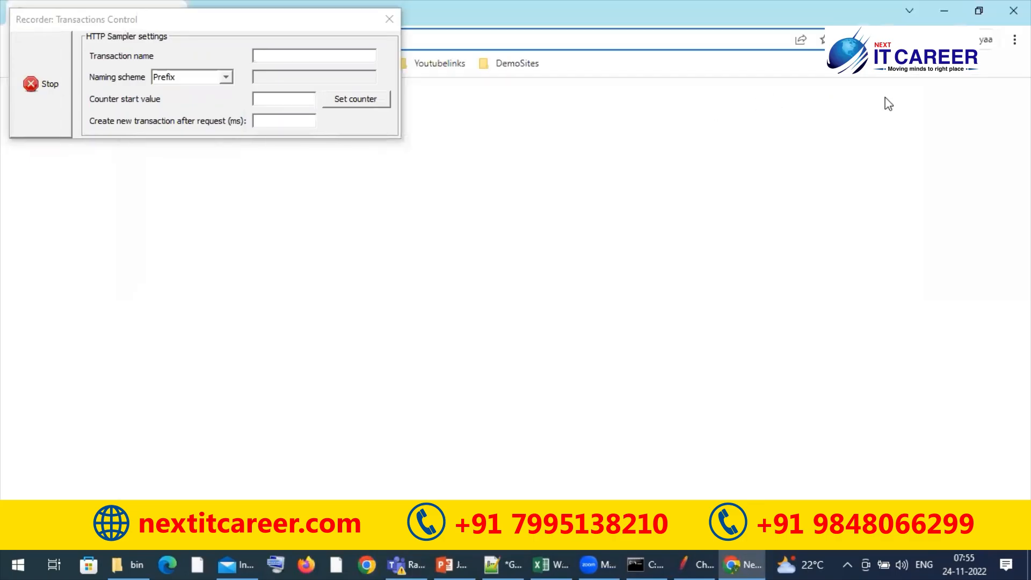
left_click(330, 25)
left_click_drag(331, 16, 334, 231)
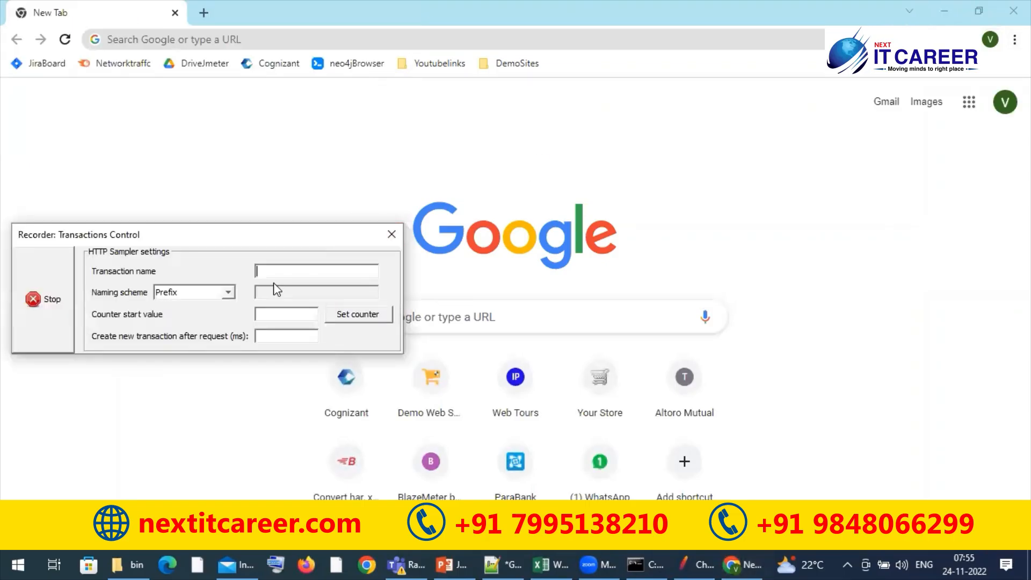
left_click(515, 66)
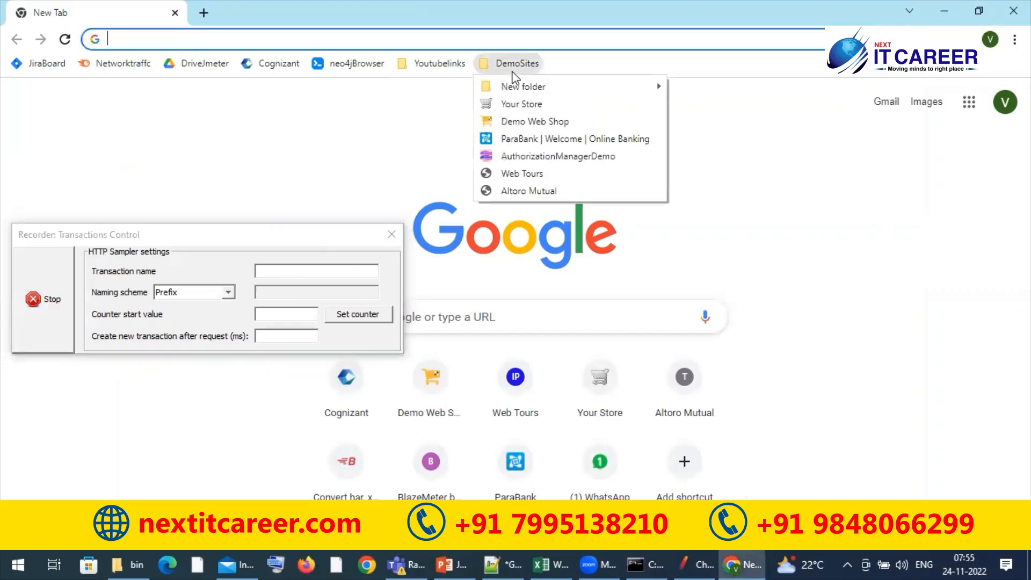
left_click(525, 191)
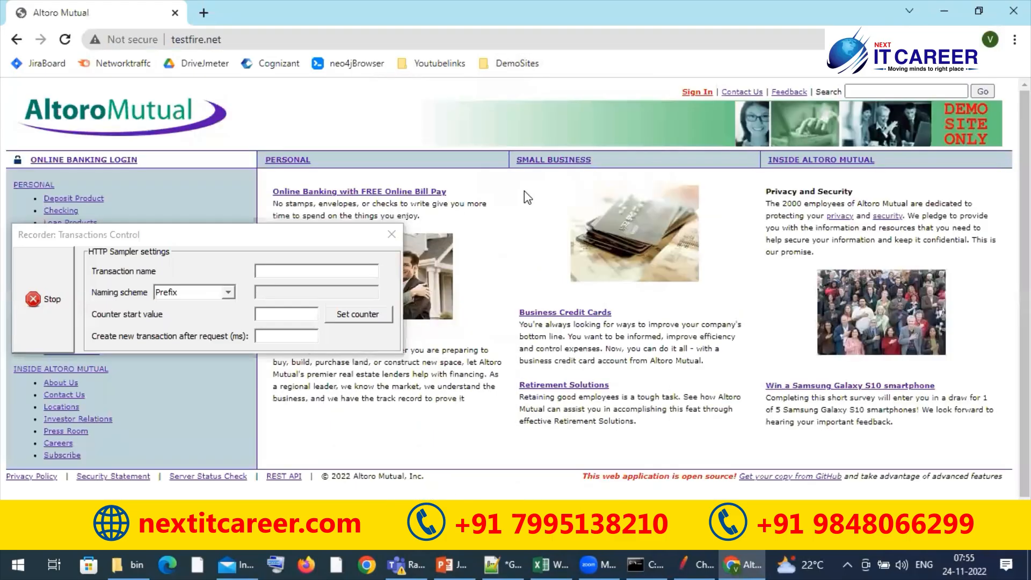
Switch back to JMeter and examine the elements and HTTP requests captured under the Recording Controller for the Altoro Mutual visit
left_click(688, 556)
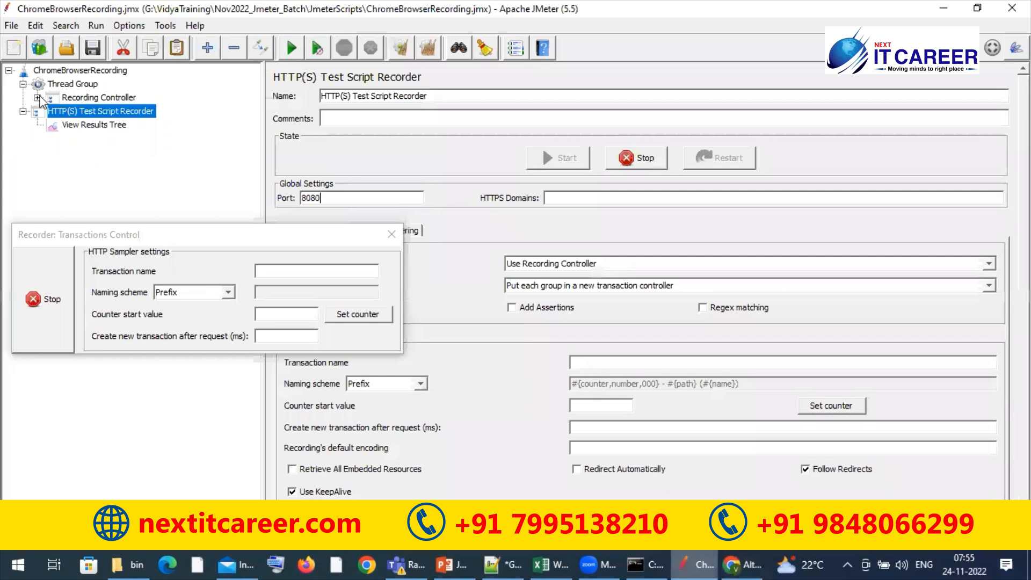
left_click(37, 97)
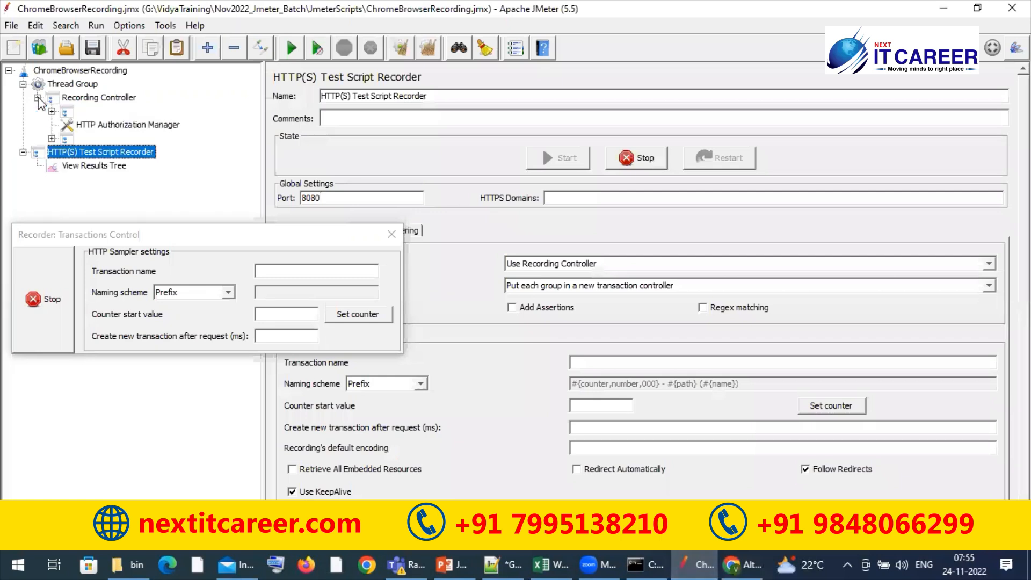
left_click(86, 112)
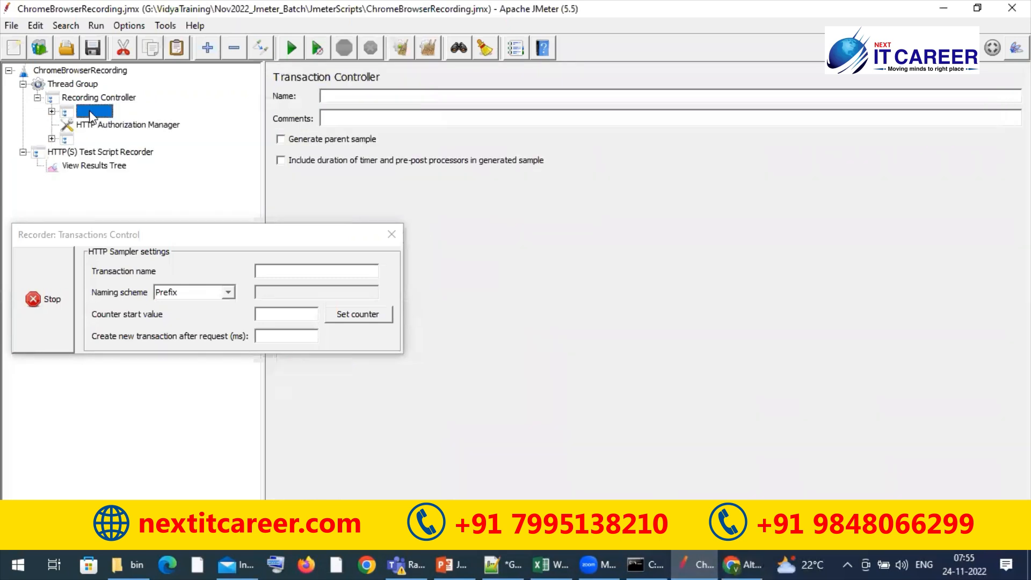
left_click(110, 128)
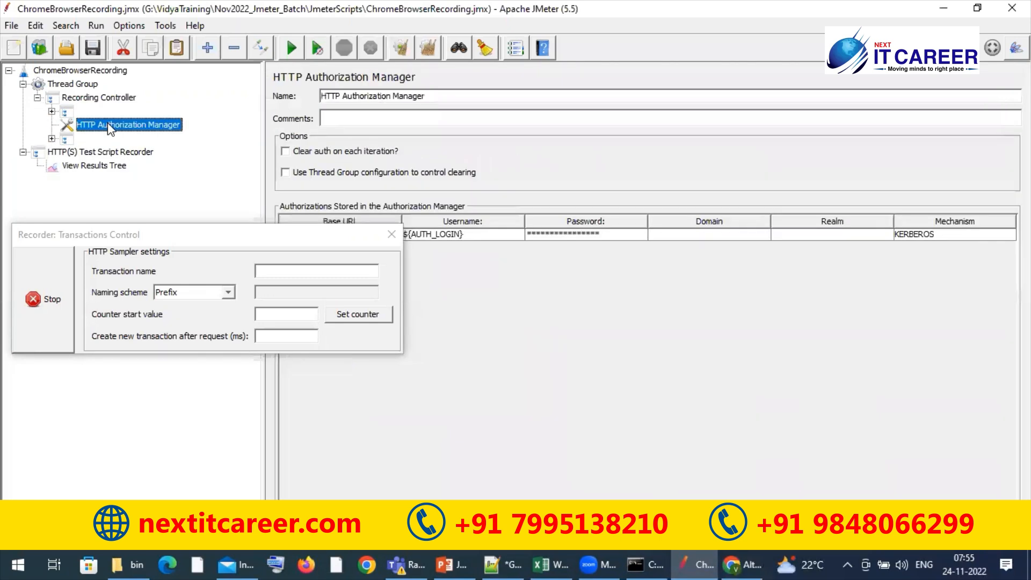
left_click(74, 142)
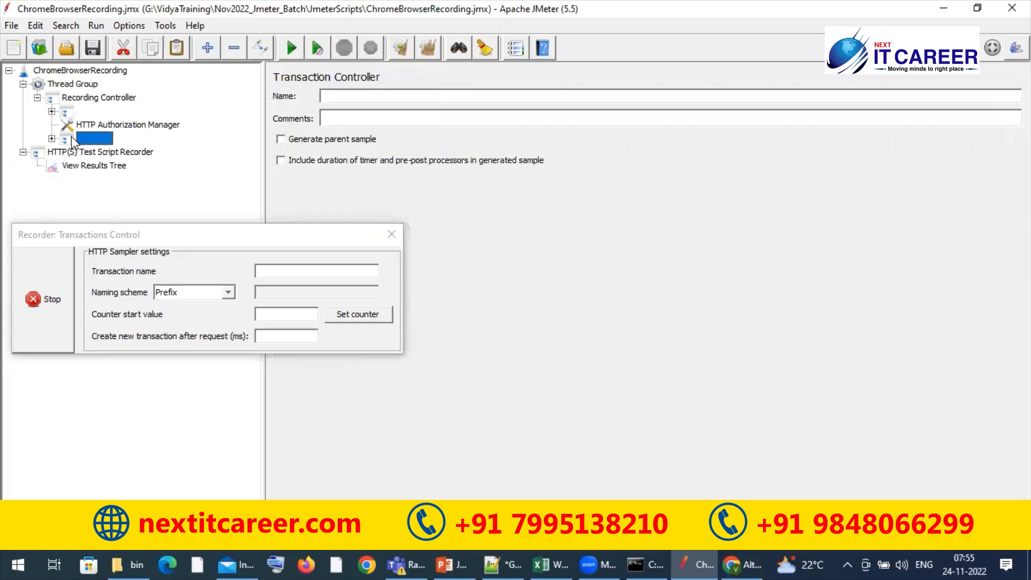
left_click(51, 139)
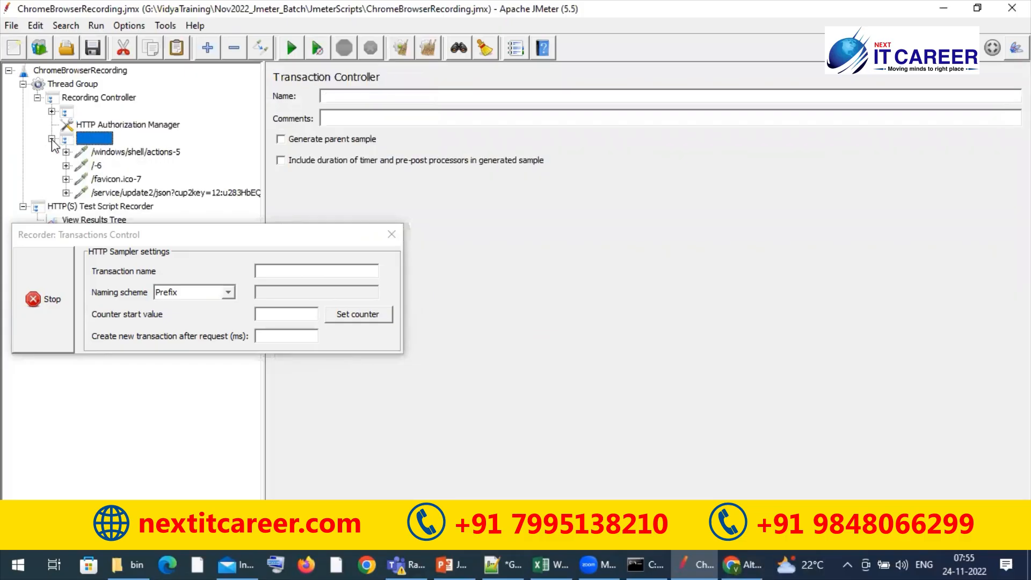
left_click(110, 154)
left_click(99, 166)
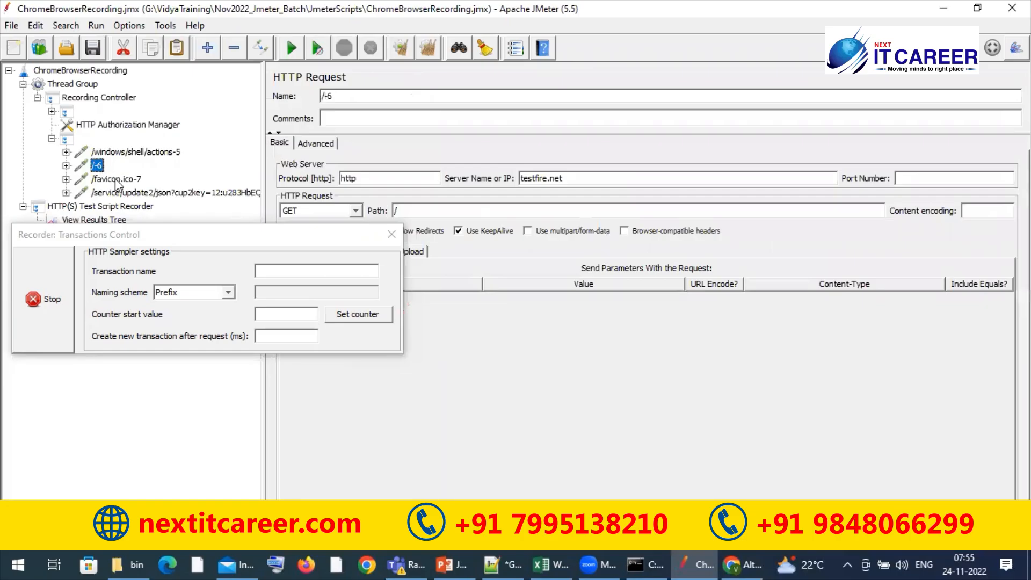
left_click(116, 180)
left_click(120, 191)
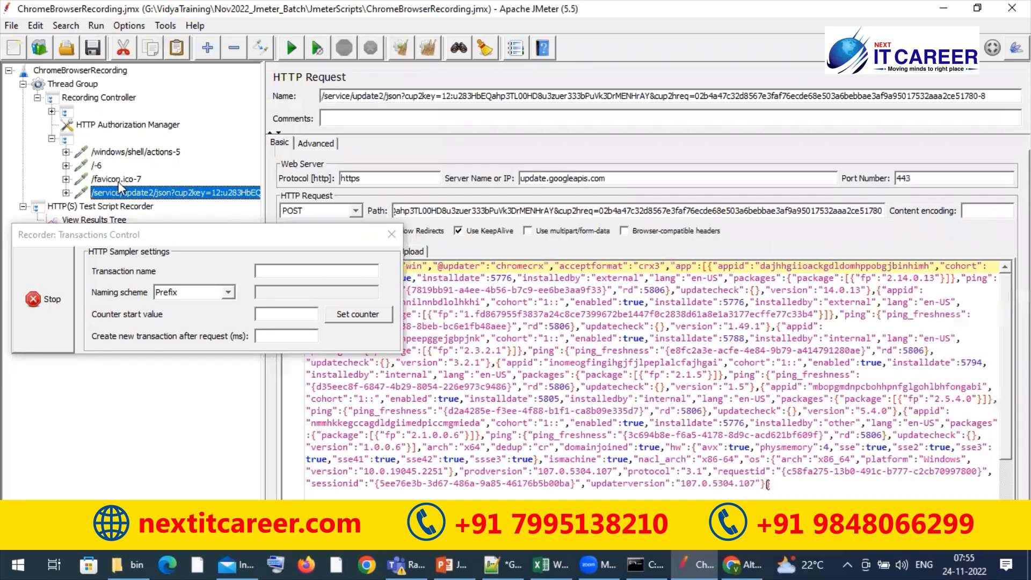
left_click(107, 153)
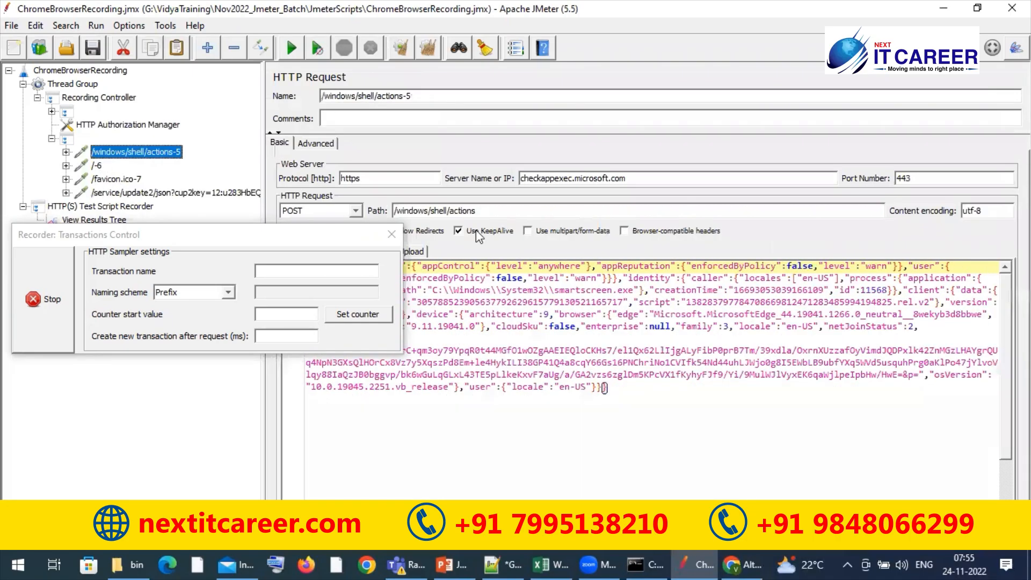
left_click(85, 168)
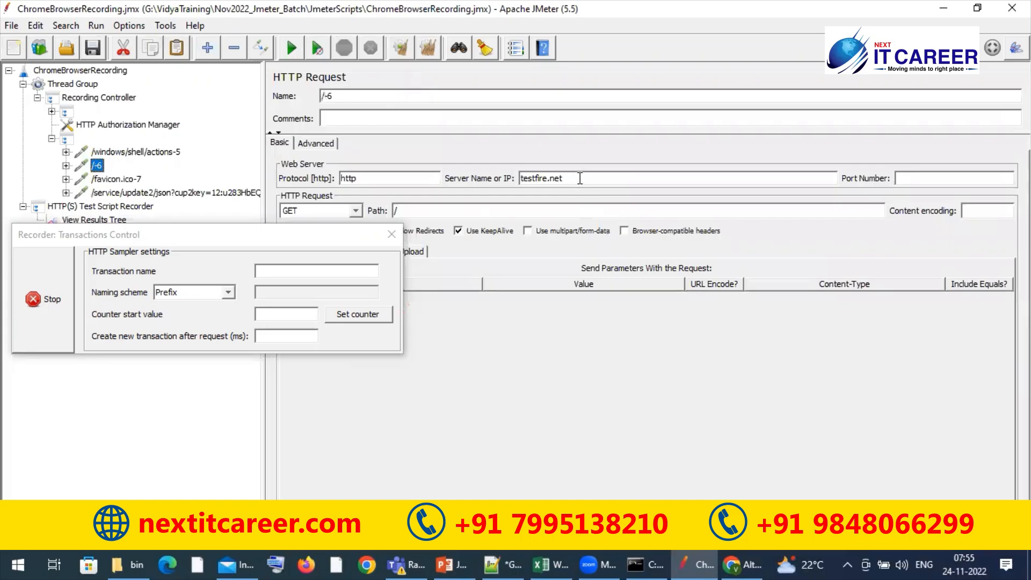
Name the unnamed transaction controller that holds the testfire.net home page request Homepage
left_click(75, 141)
left_click(394, 97)
type("Homepage")
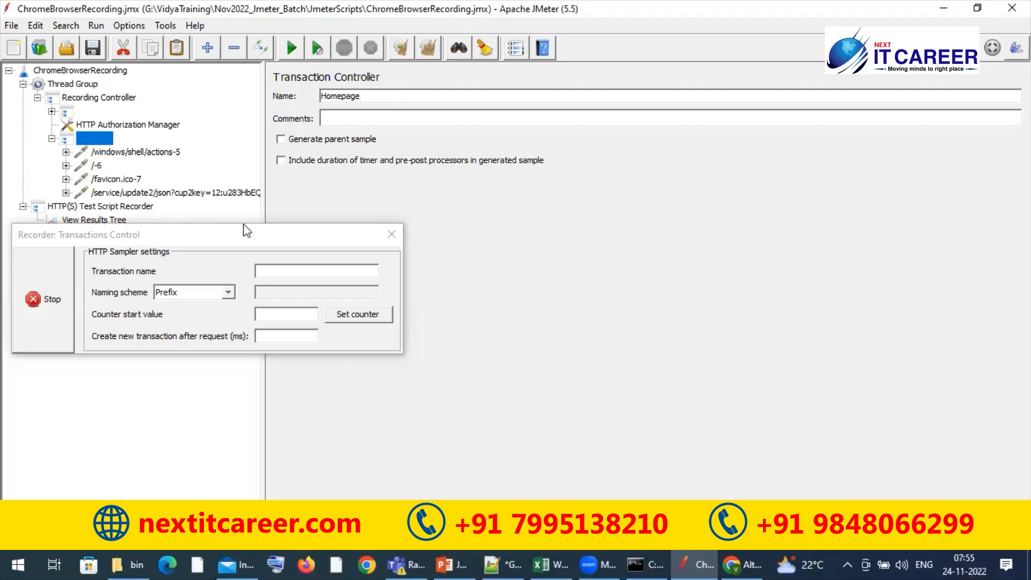
Record a visit to Altoro Mutual's Small Business page in Chrome, and move the recorder dialog clear of JMeter's test plan tree
left_click(750, 561)
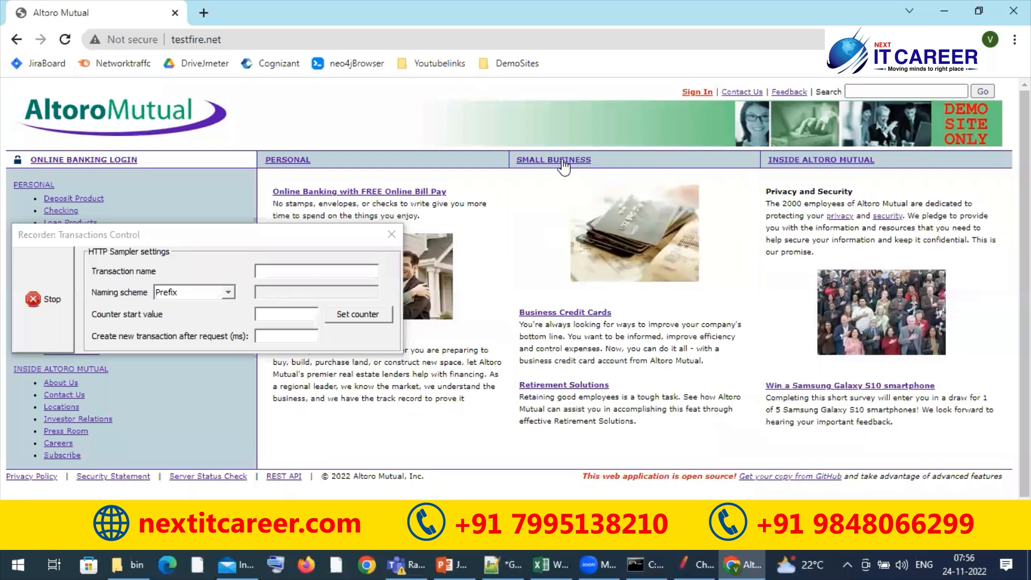
left_click(562, 161)
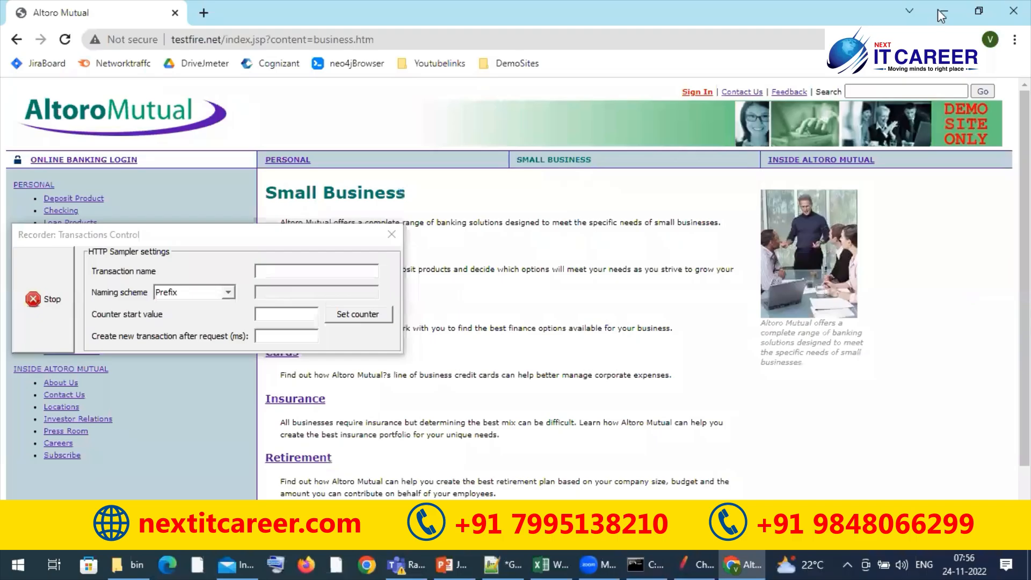
left_click(154, 234)
left_click_drag(166, 234, 206, 335)
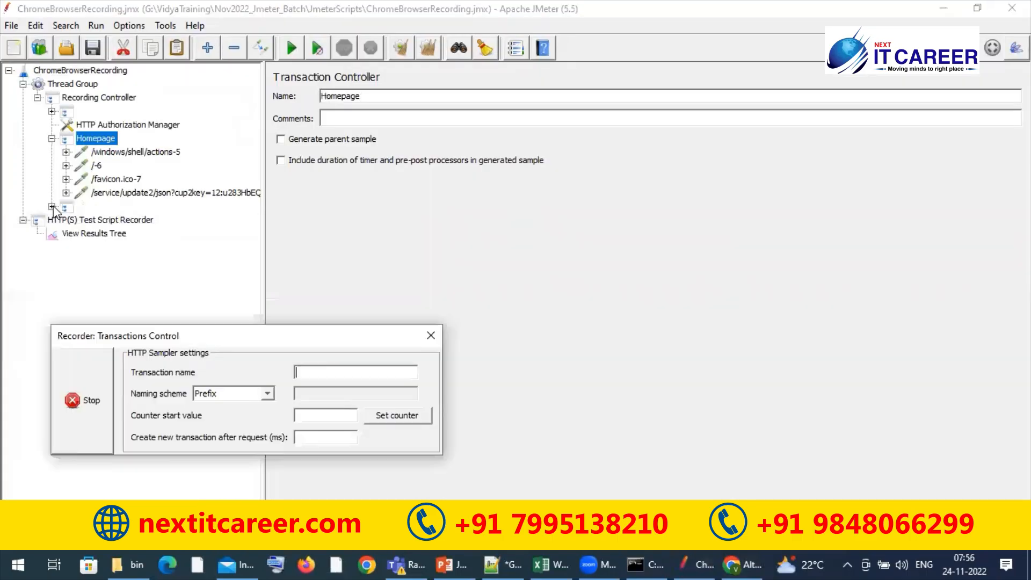
Examine the HTTP requests captured for the Small Business page in the unnamed transaction controller below Homepage
left_click(110, 220)
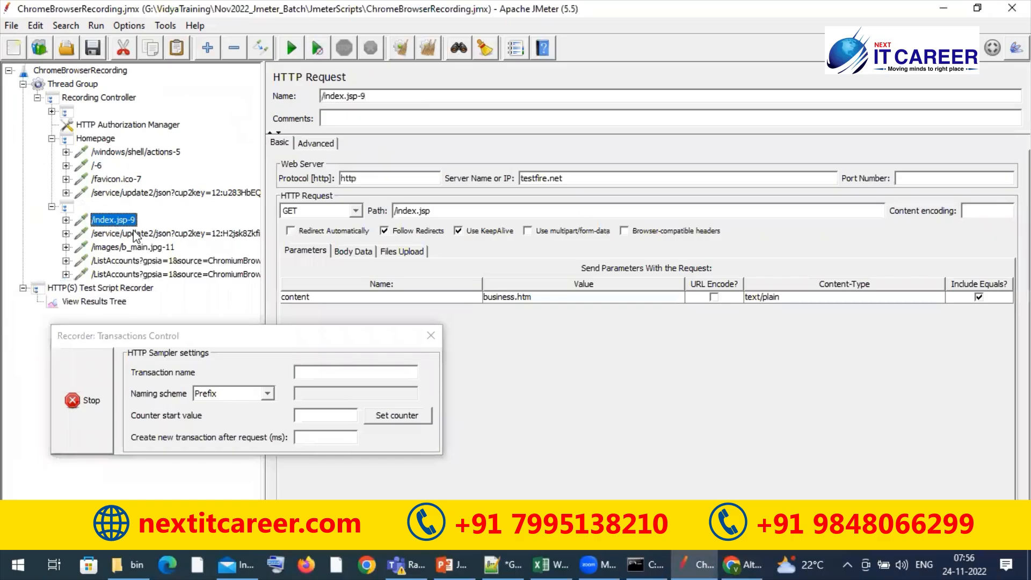
left_click(136, 235)
left_click(141, 248)
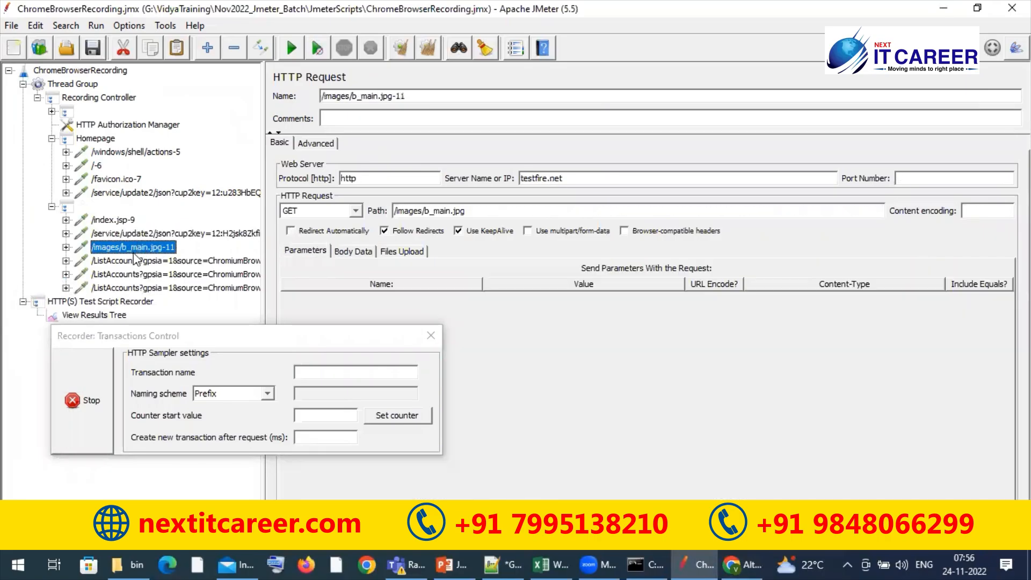
key("Down")
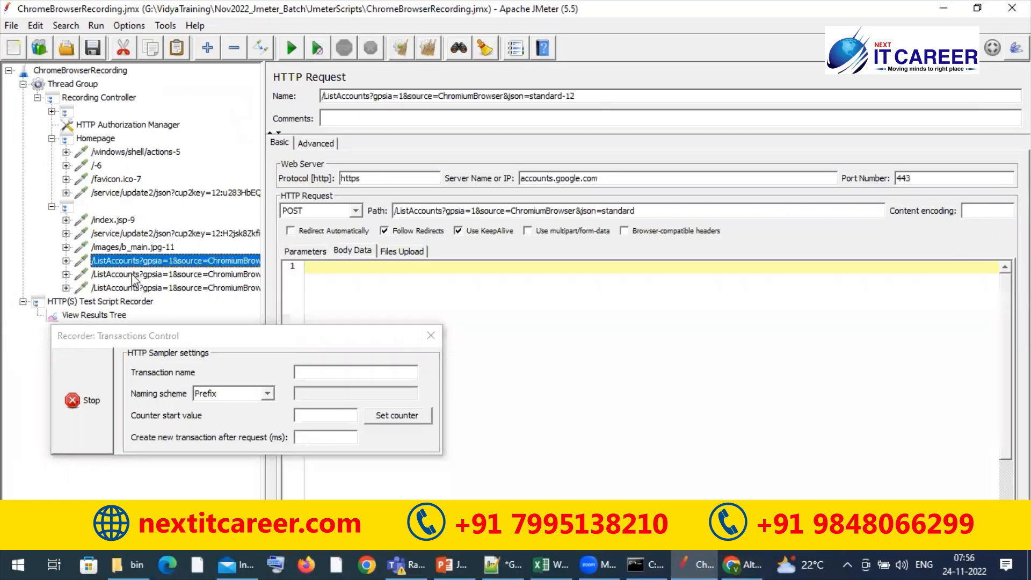
key("Down")
key("Down")
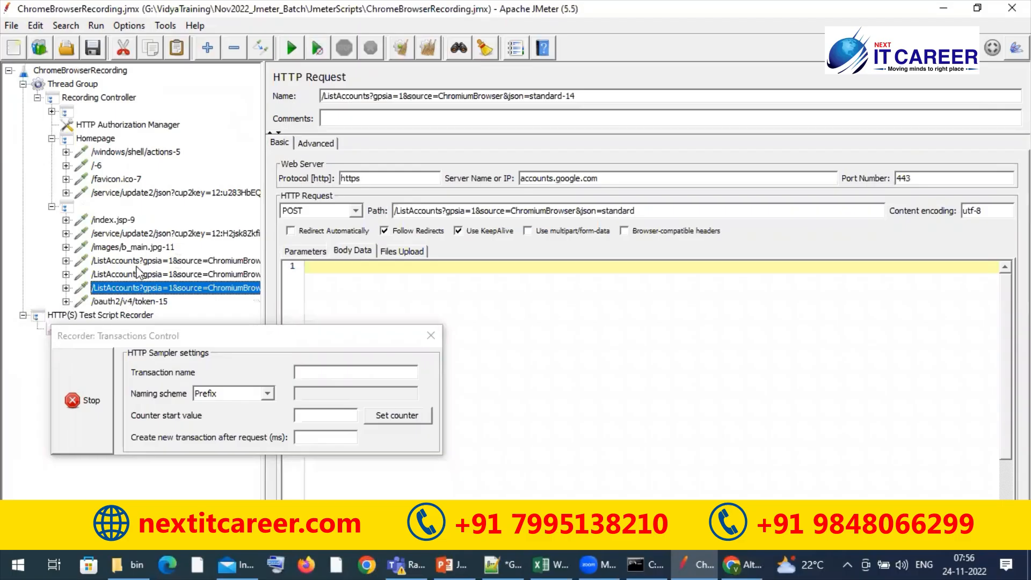
key("Down")
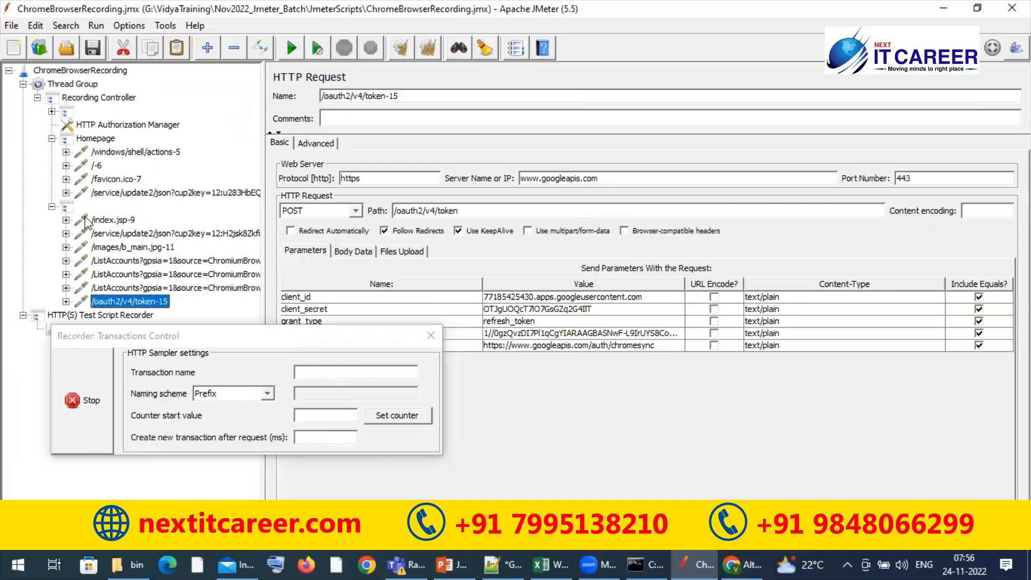
left_click(138, 236)
key("Down")
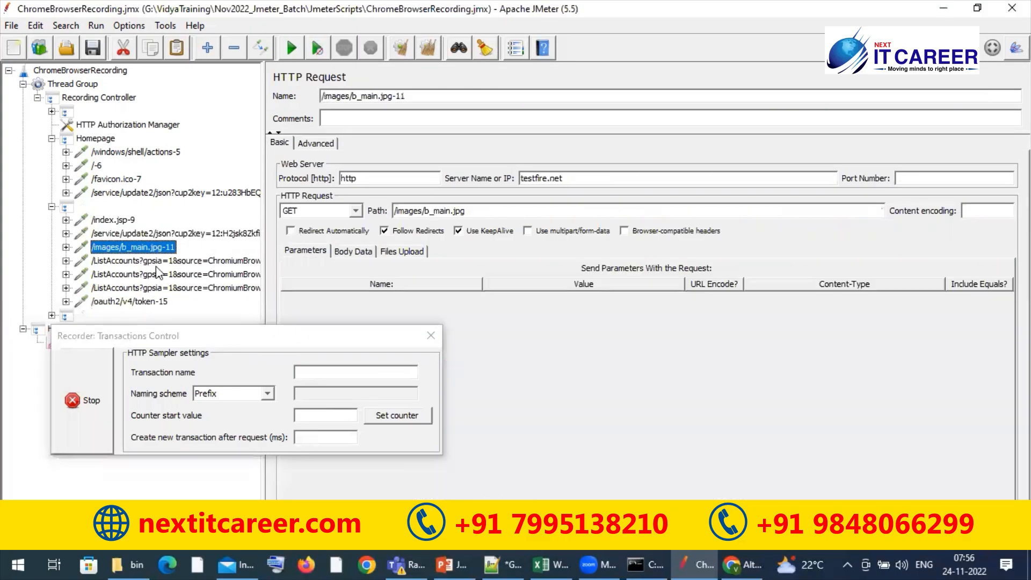
Examine the three ListAccounts requests captured under the unnamed transaction controller below Homepage
left_click(159, 263)
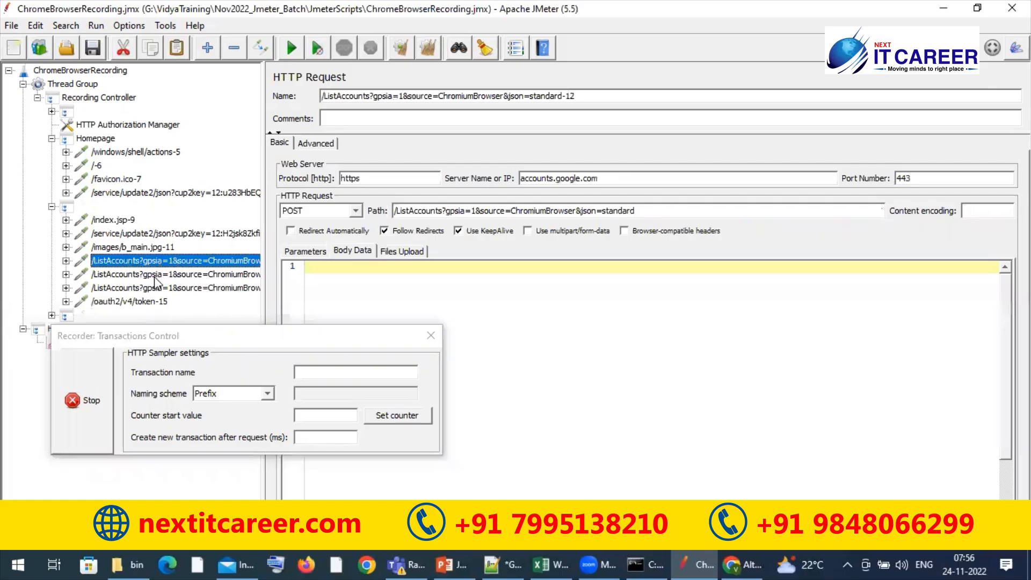
left_click(153, 277)
left_click(147, 288)
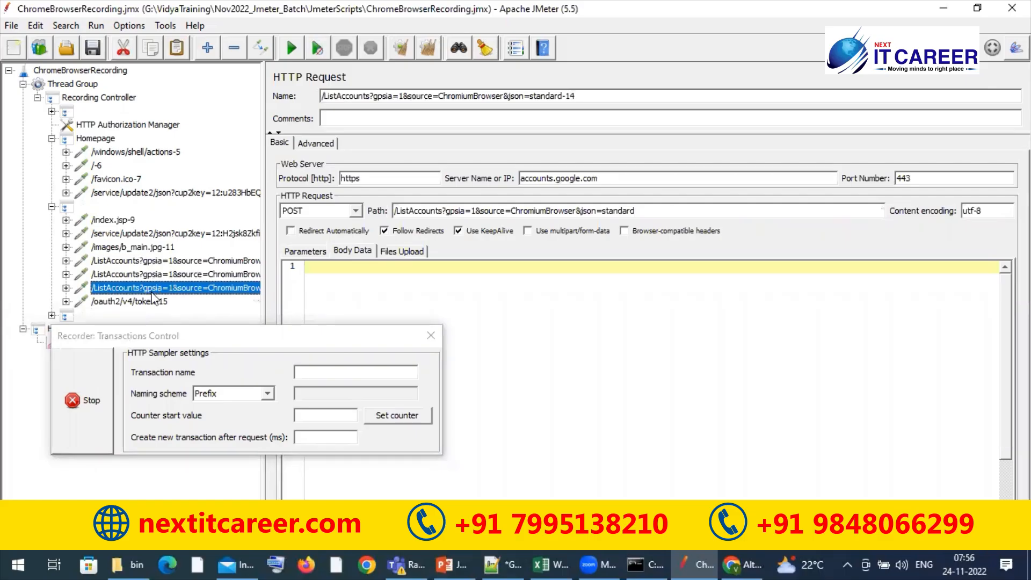
Move the recorder dialog clear of the tree, name the unnamed controller below Homepage Small business, and save the test plan
left_click(189, 338)
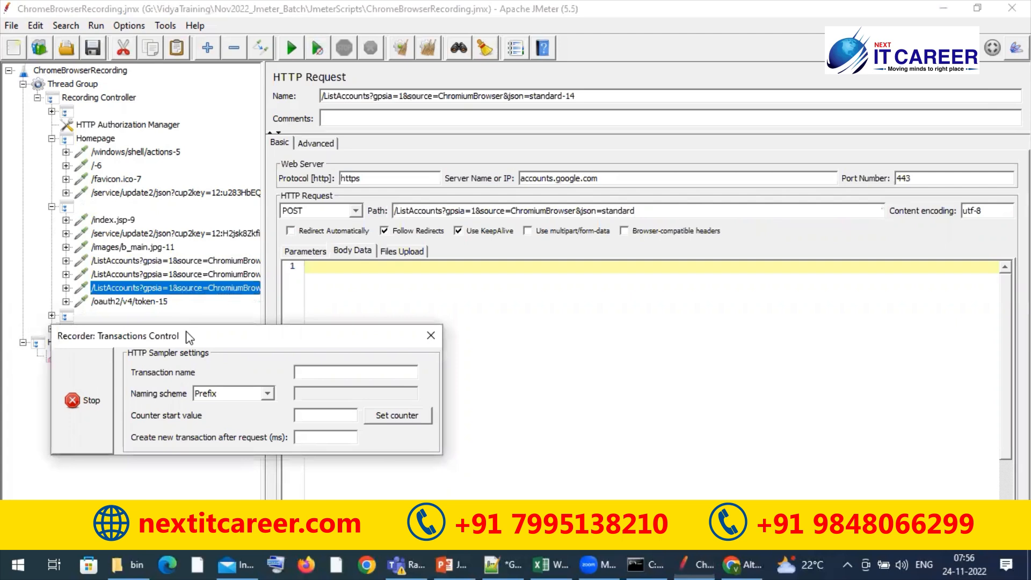
left_click_drag(190, 337, 178, 400)
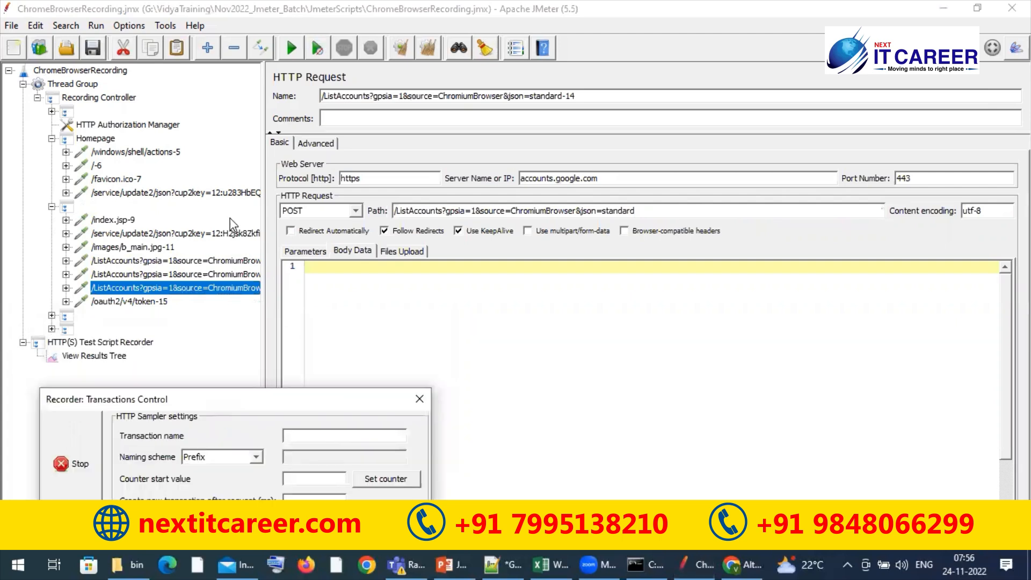
left_click(86, 207)
type("Small business")
left_click(89, 47)
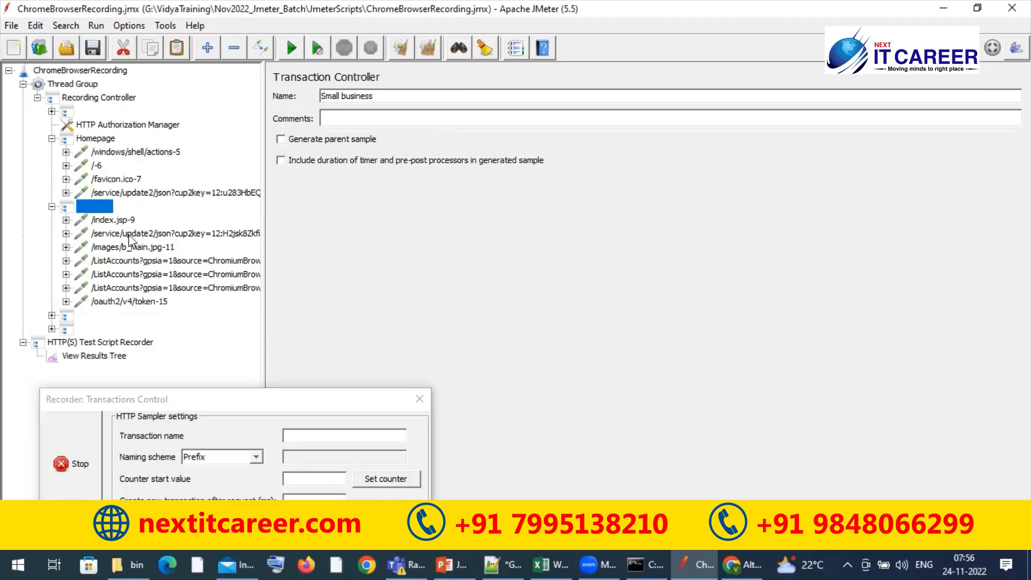
Switch to Chrome, move the recorder dialog off the page links, and record a visit to the Small Business section's Deposit Products page
left_click(740, 563)
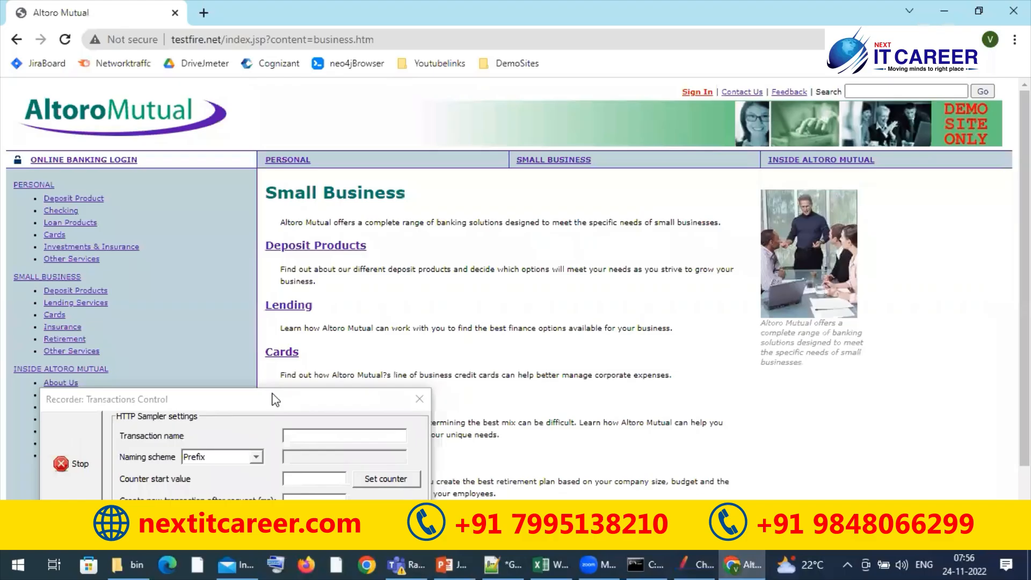
left_click_drag(276, 400, 759, 50)
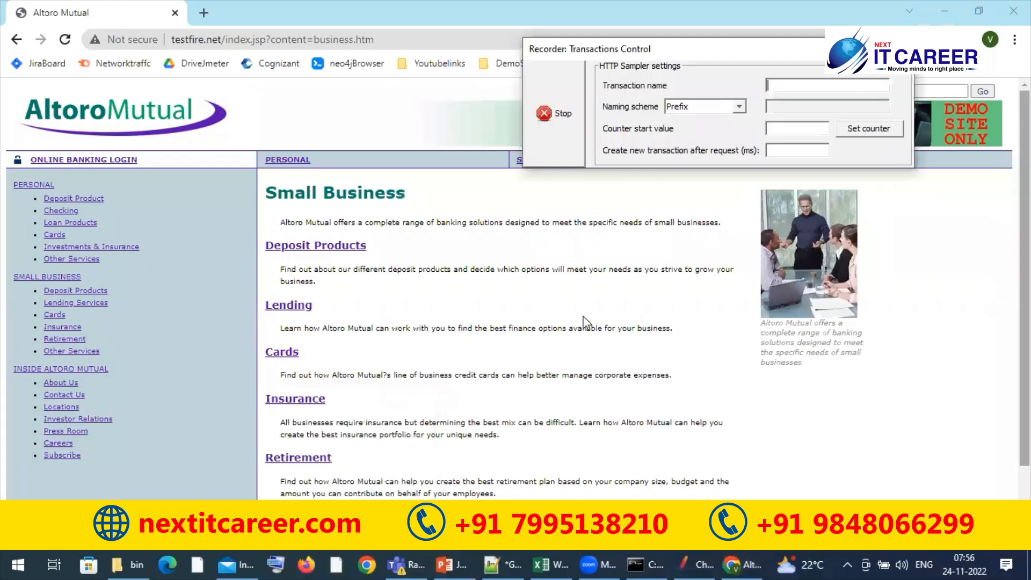
scroll(585, 322, "down", 3)
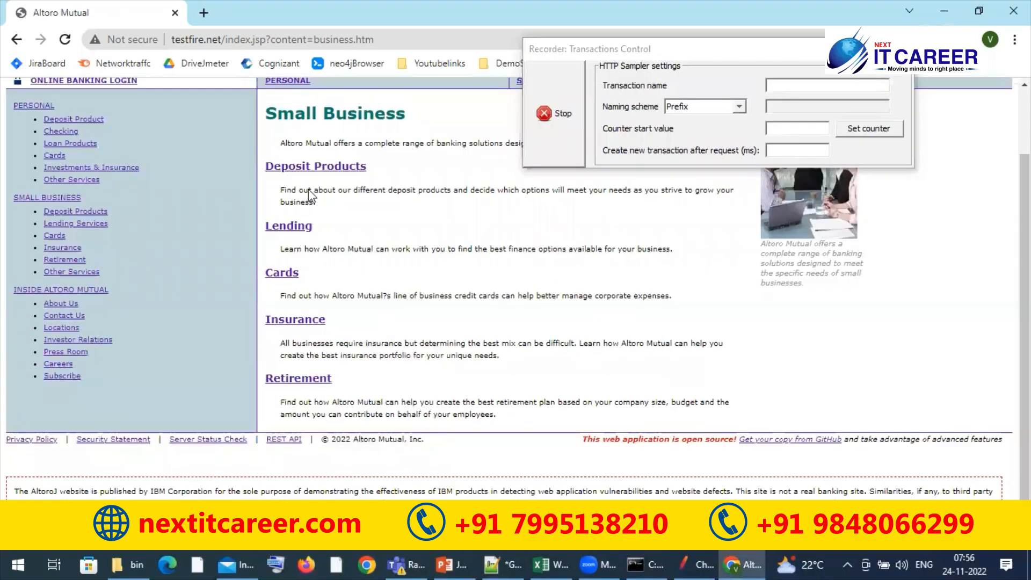
left_click(305, 172)
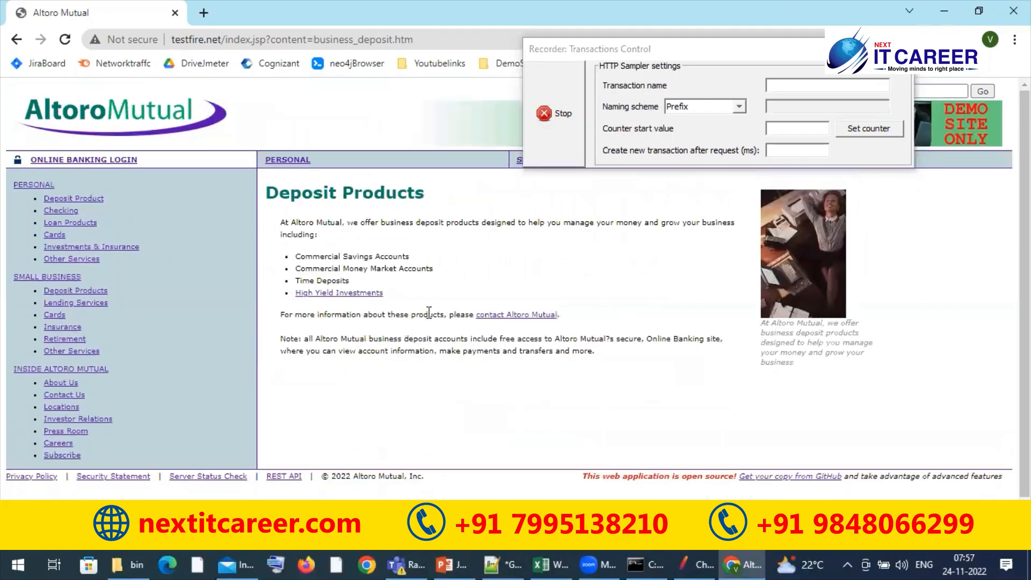
Switch back to JMeter and examine the HTTP requests captured in the unnamed transaction controllers below Small business
key("alt+Tab")
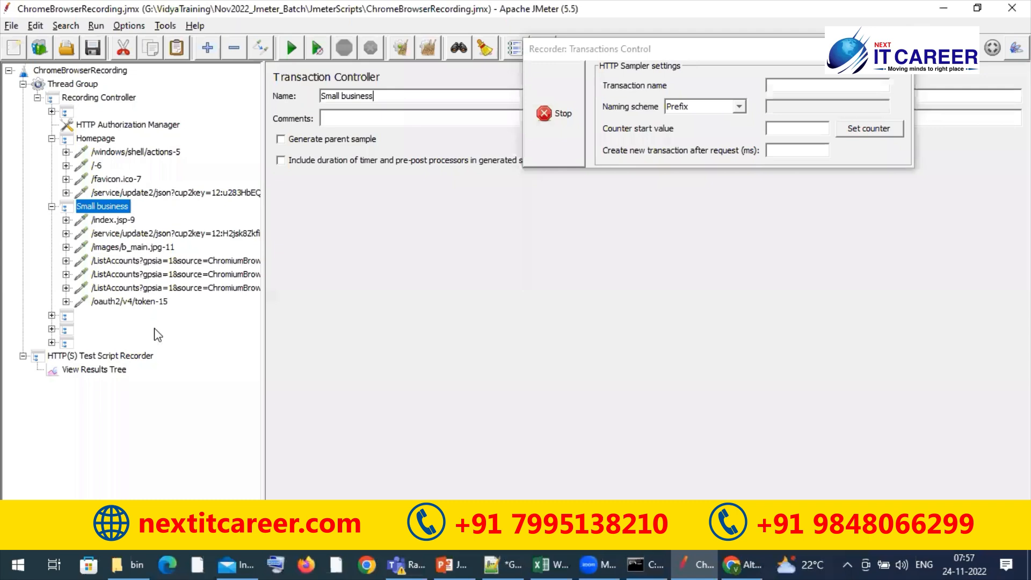
left_click(52, 342)
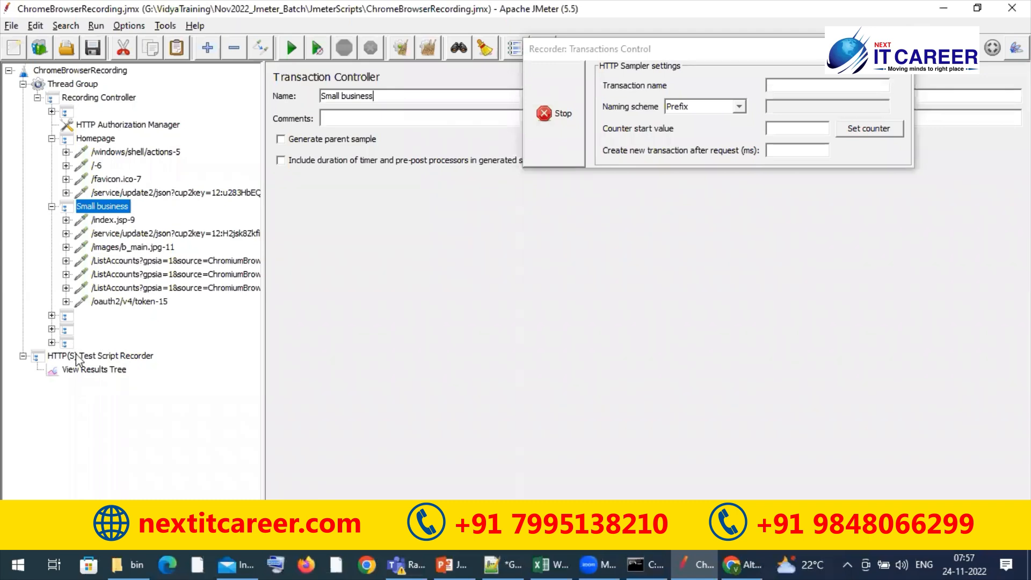
left_click(51, 315)
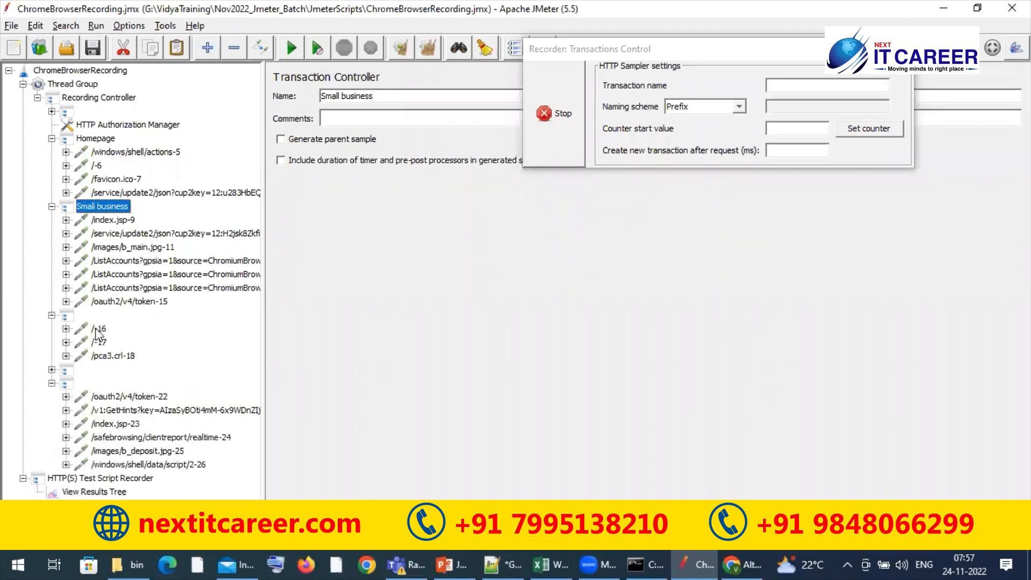
left_click(99, 328)
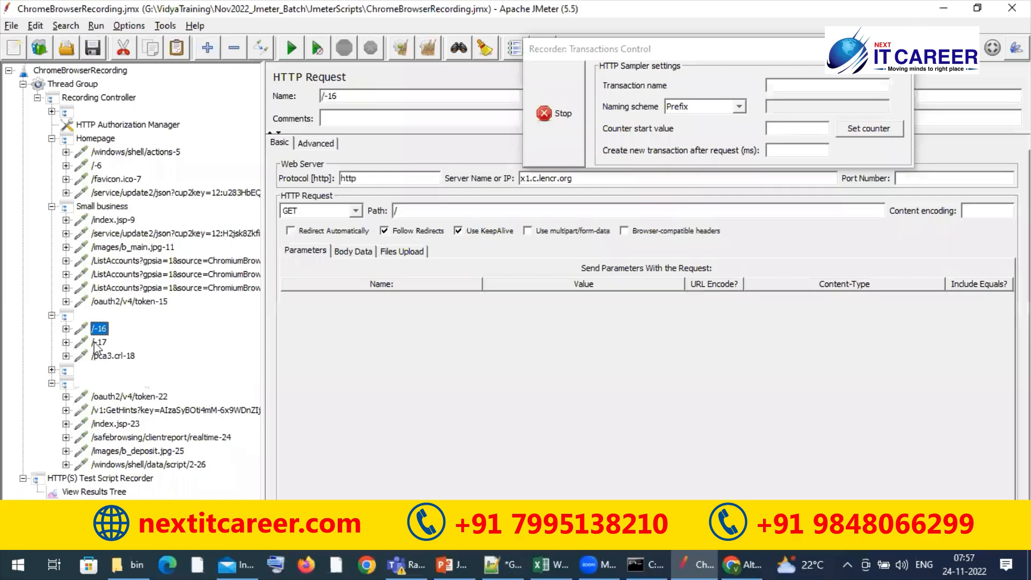
key("Down")
key("Down")
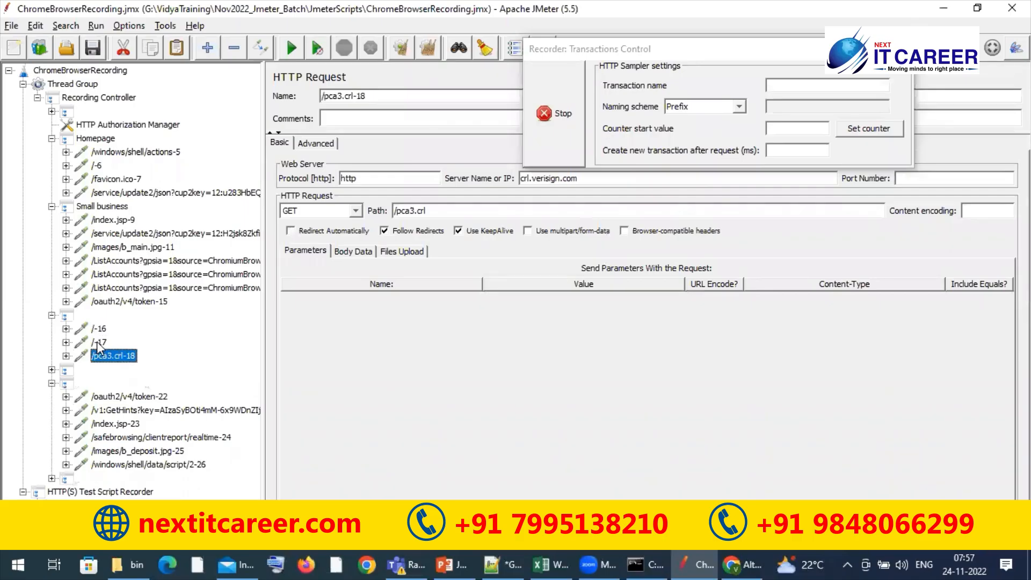
key("Down")
key("Right")
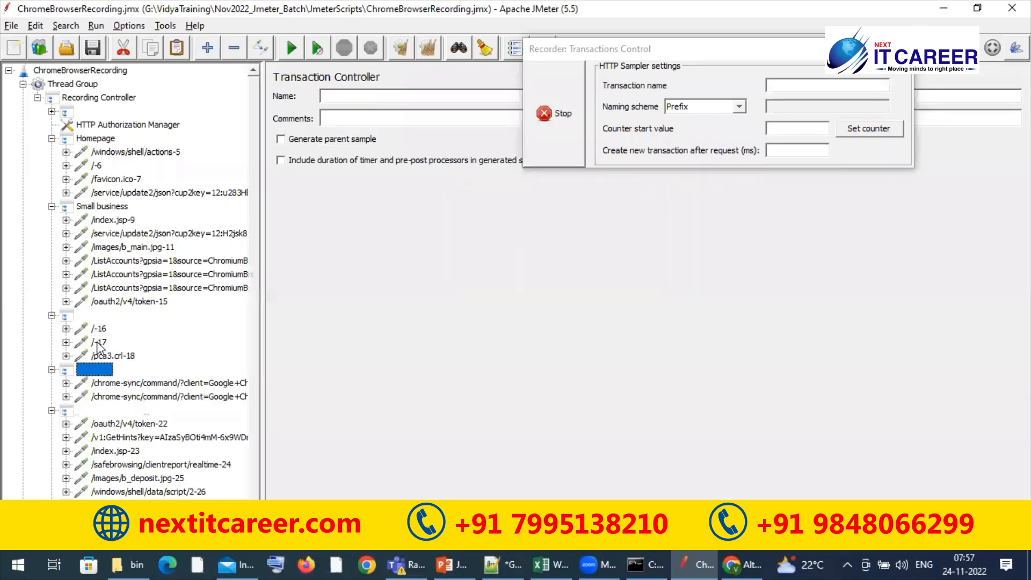
key("Down")
key("Down")
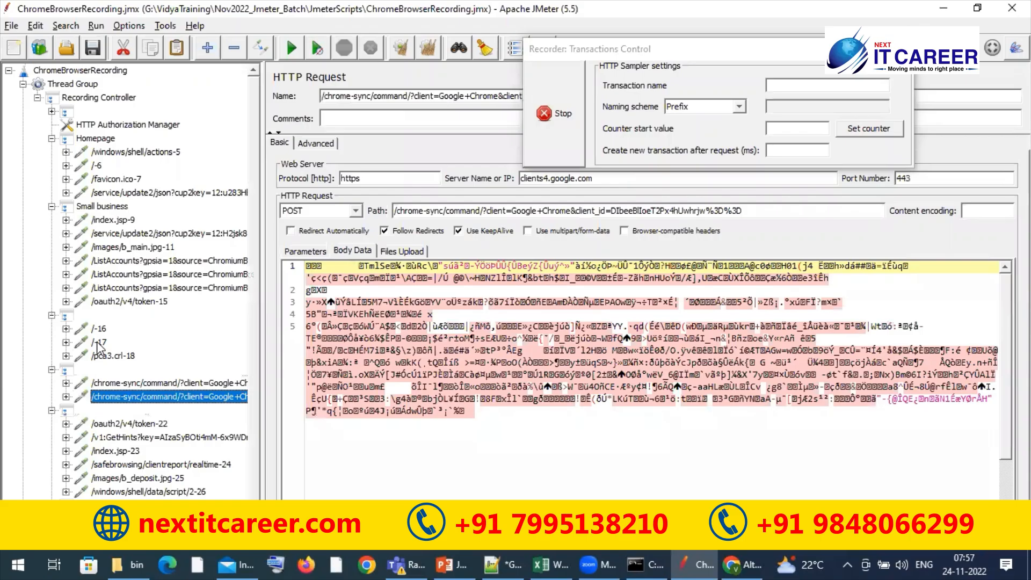
key("Down")
key("Down")
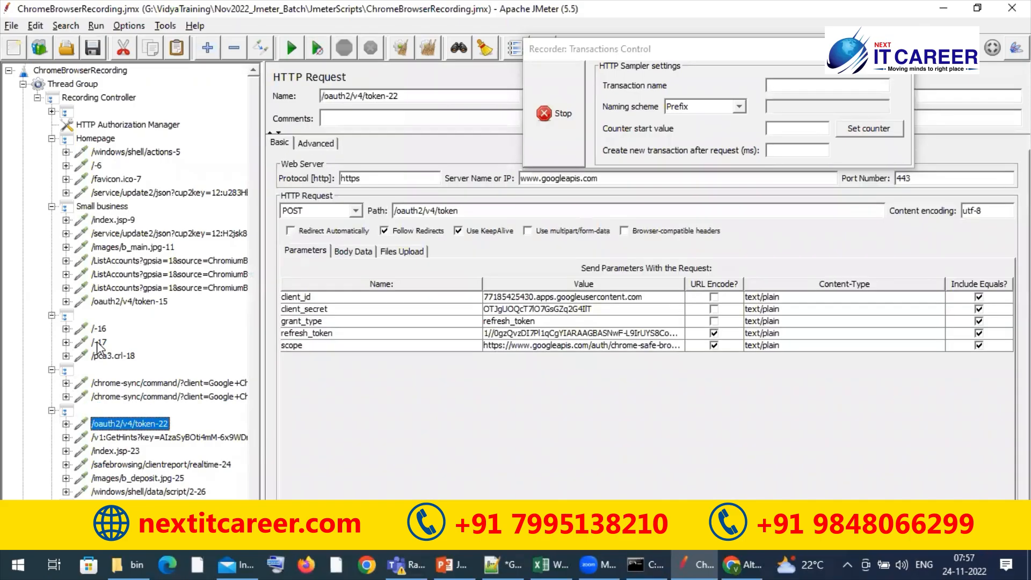
key("Down")
key("Down")
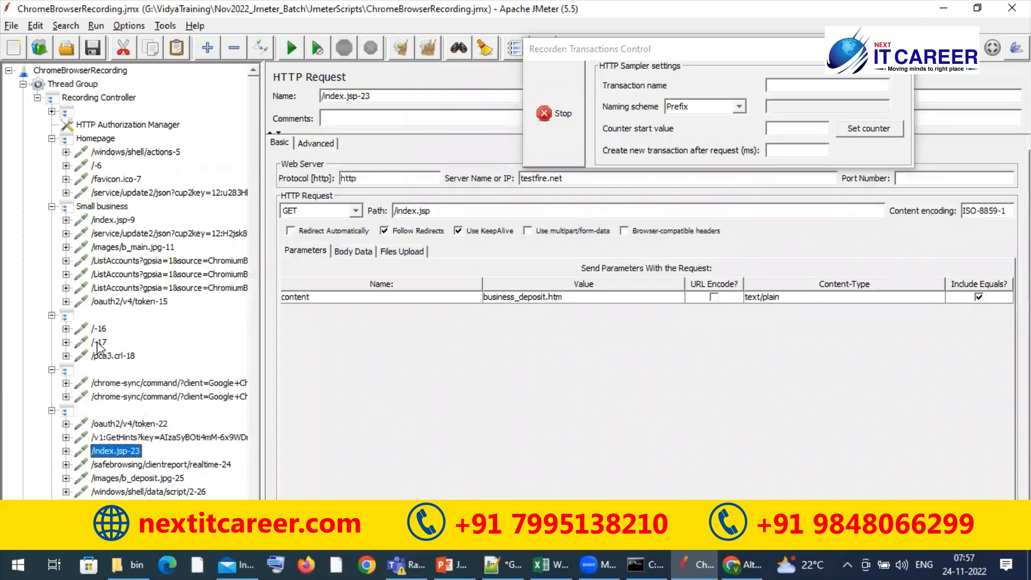
key("Down")
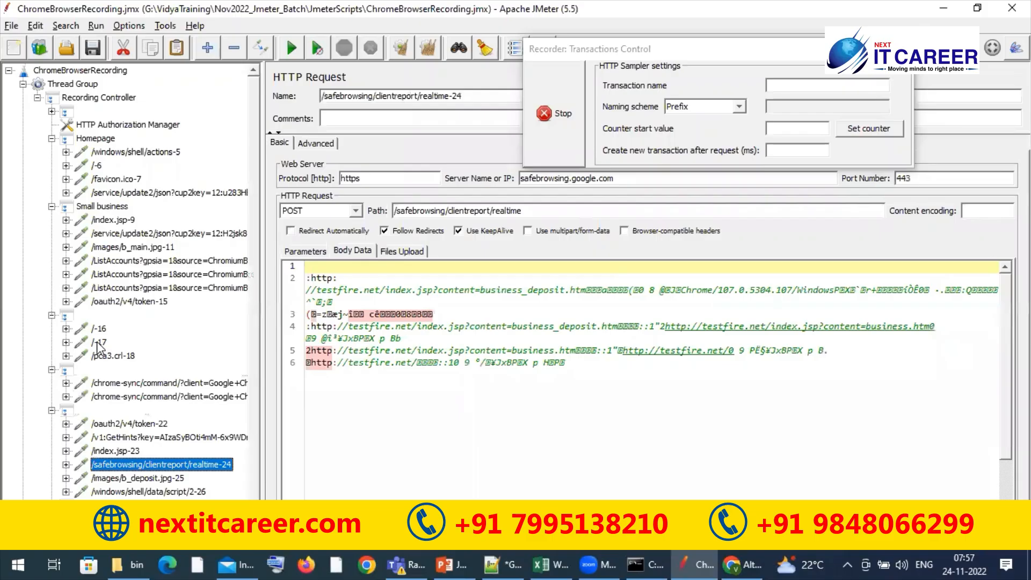
Name the transaction controller that holds the business_deposit.htm request DepositeProducts, checking the page title in Chrome, and stop the recording
key("Up")
key("Up")
key("Up")
key("Up")
left_click(333, 94)
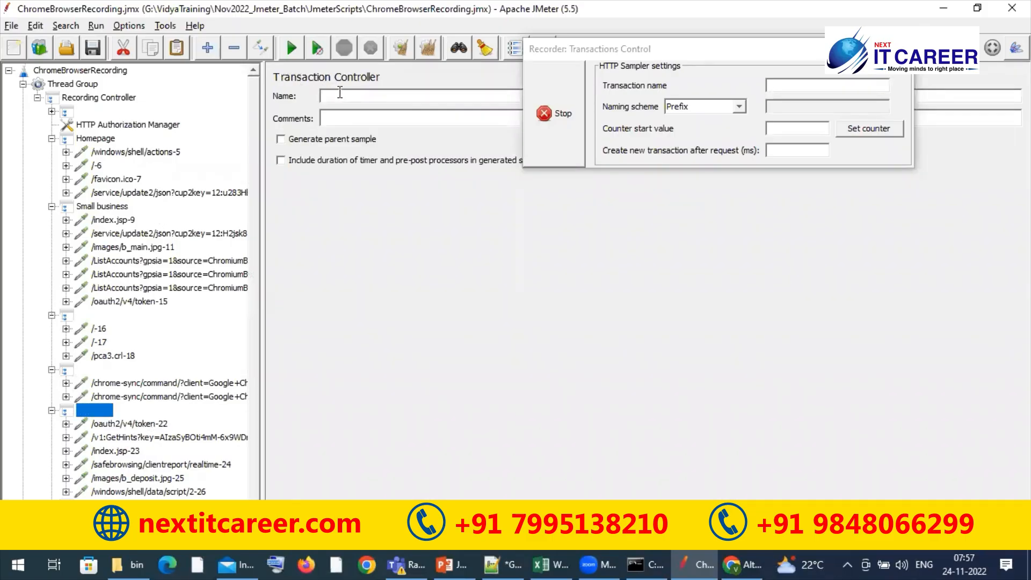
left_click(595, 40)
key("alt+Tab")
key("alt+Tab")
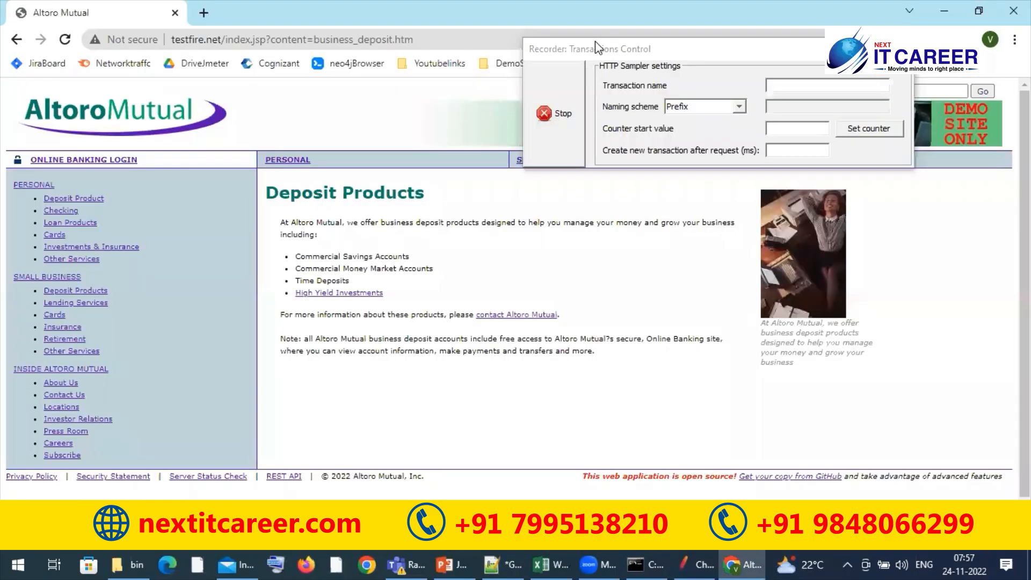
key("alt+Tab")
key("Tab")
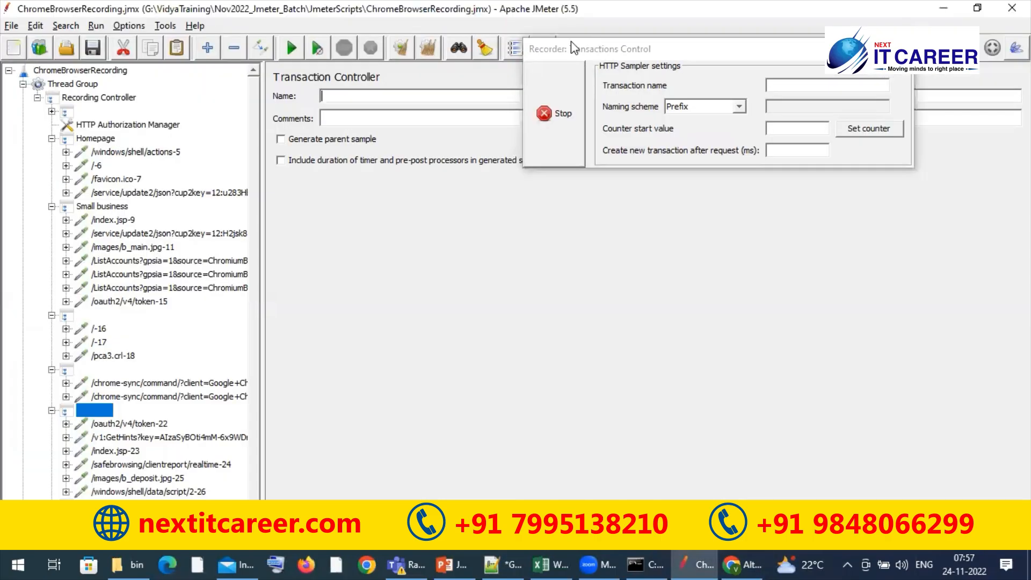
type("DepositeProducts")
left_click(547, 127)
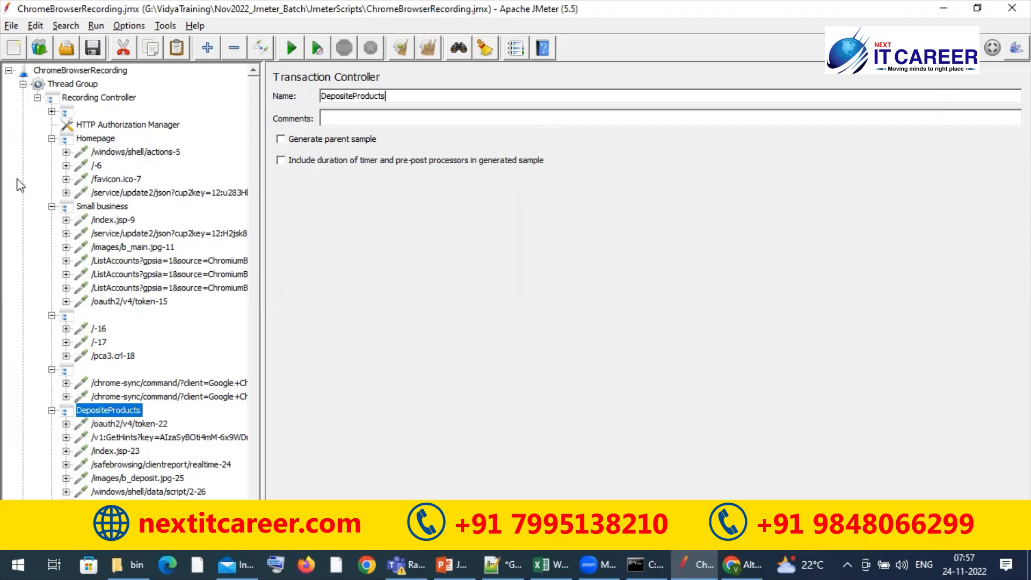
Collapse the Recording Controller and examine the sampler results of the recorded requests in View Results Tree
left_click(38, 98)
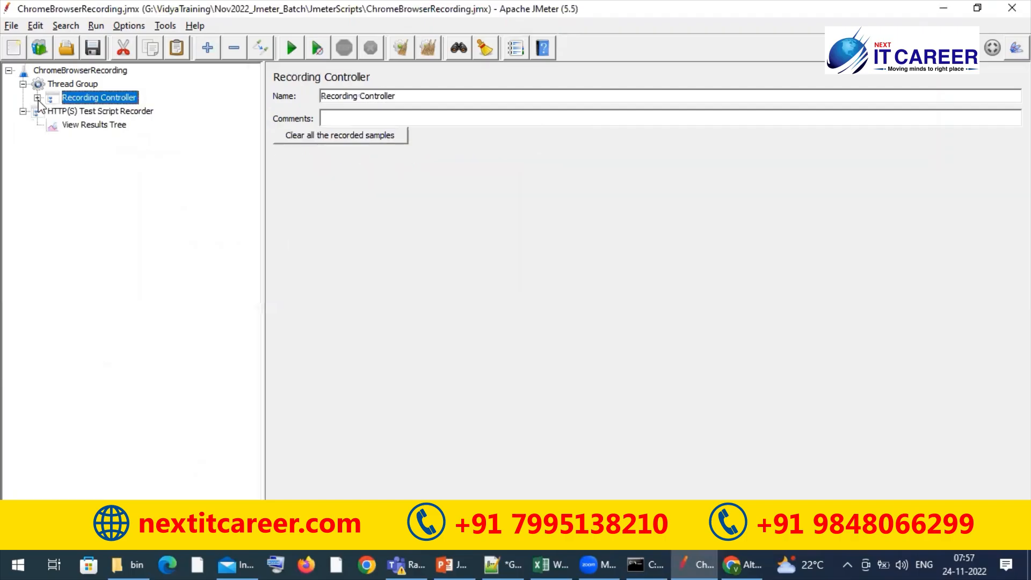
left_click(97, 128)
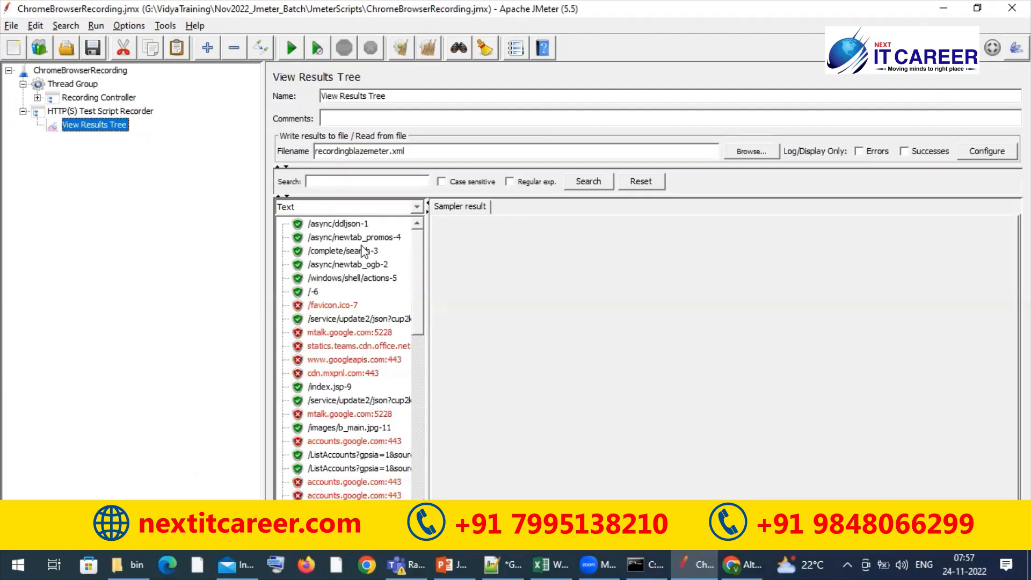
left_click(344, 224)
key("Down")
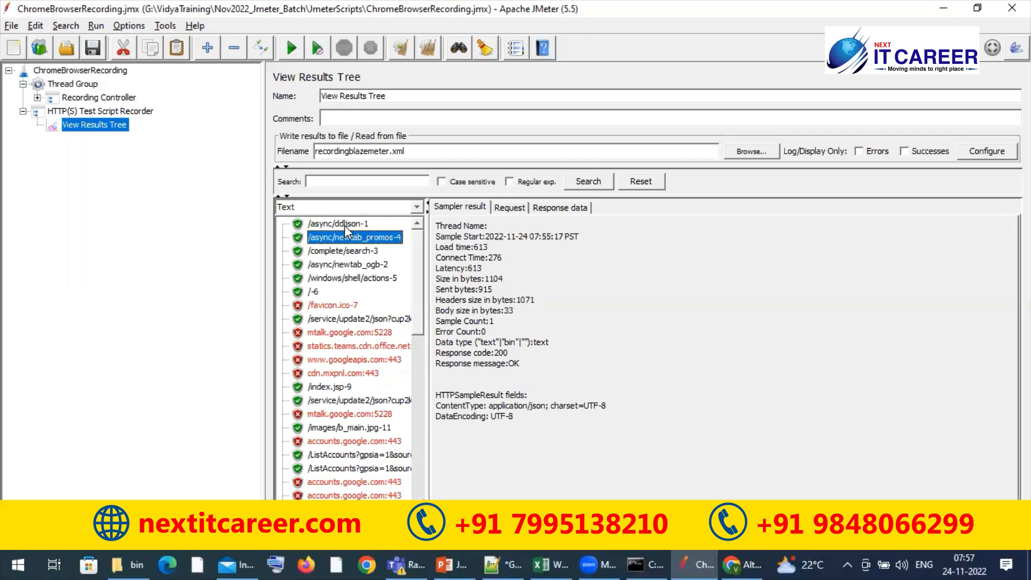
key("Down")
key("Down")
key("Down")
key("Down")
key("Down")
key("Down")
key("Down")
key("Down")
key("Down")
key("Down")
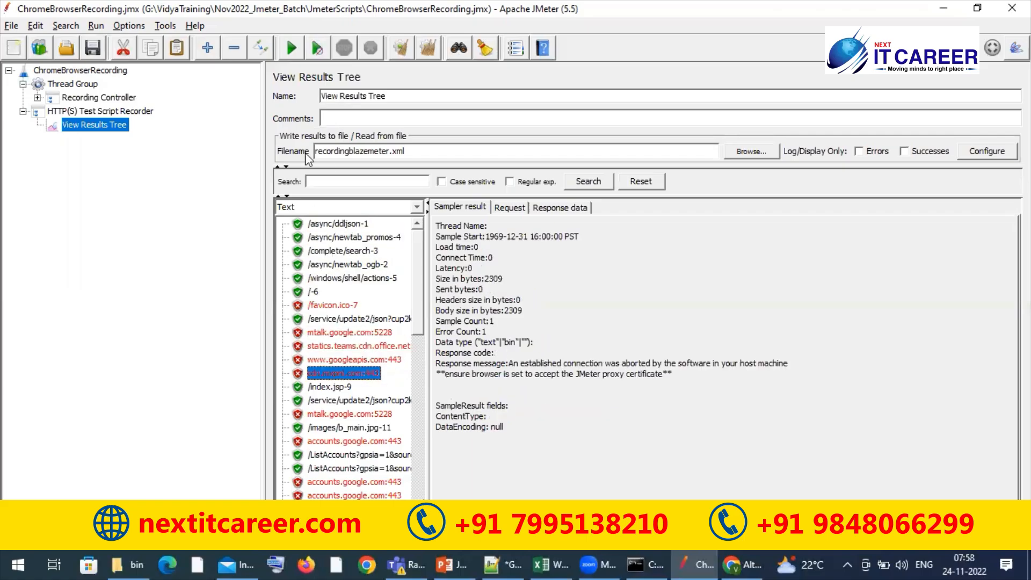
Look for the View Results Tree output file recordingblazemeter.xml in JMeter's bin folder in File Explorer
double_click(338, 151)
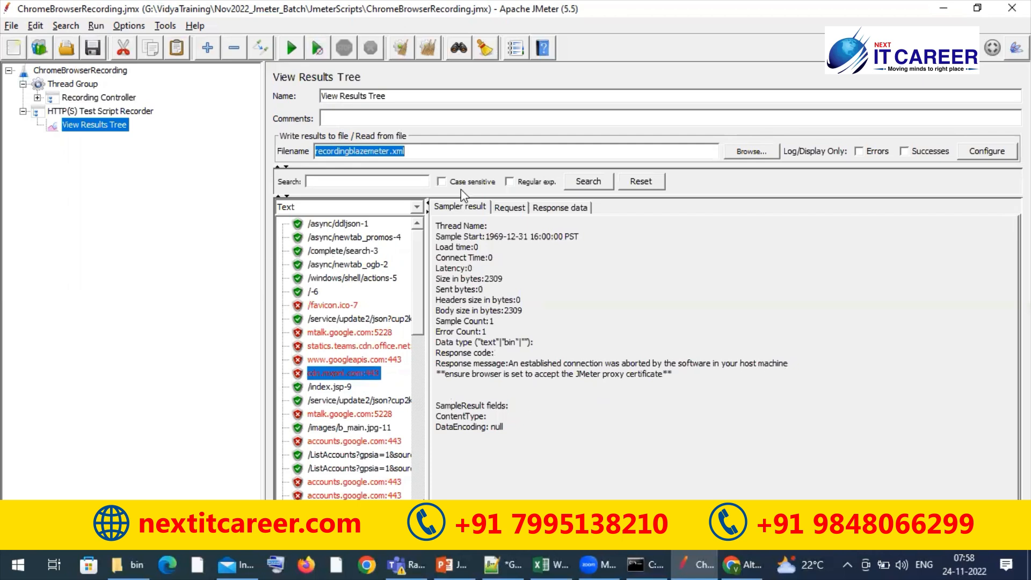
left_click(464, 153)
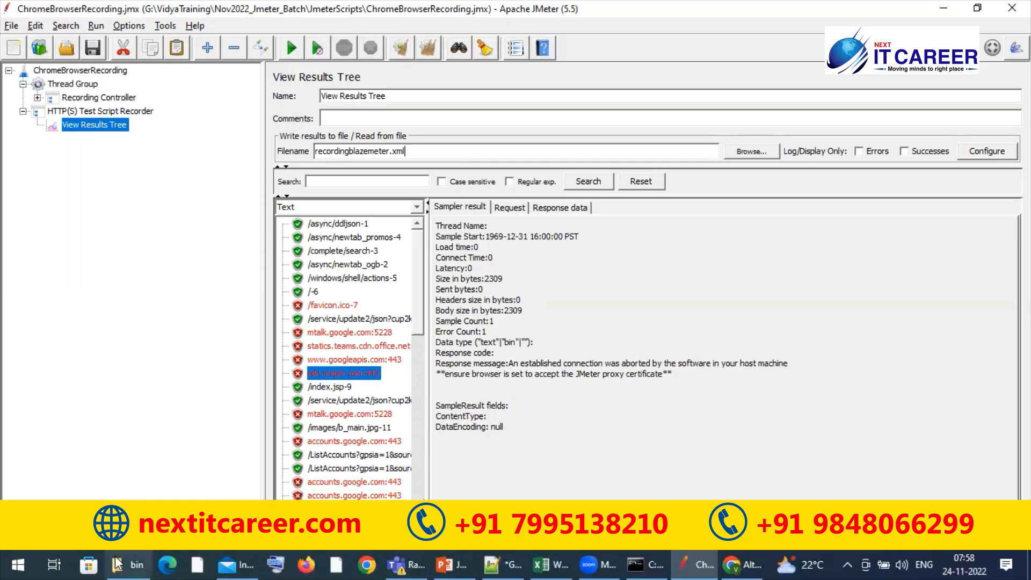
left_click(135, 564)
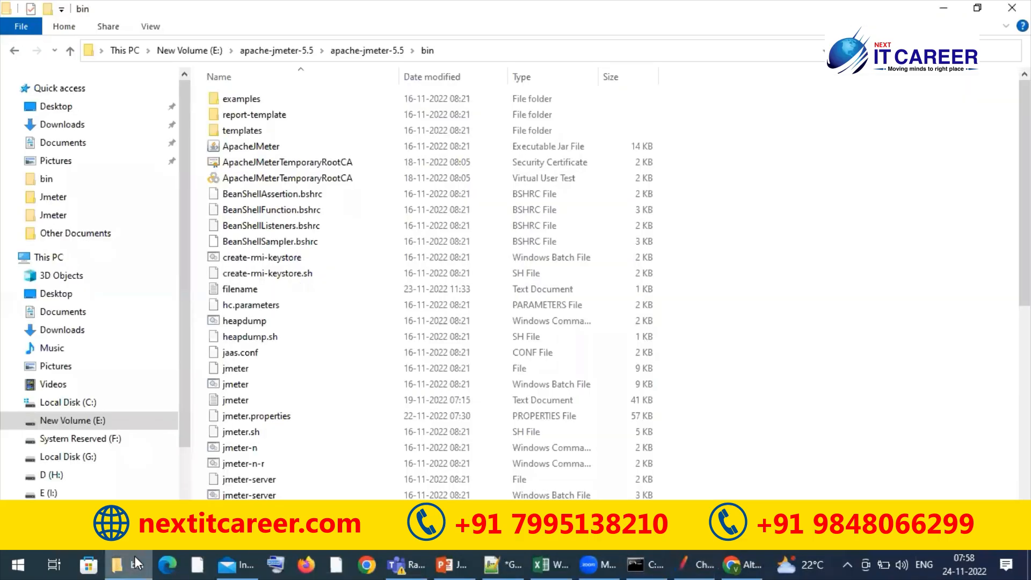
left_click(327, 232)
key("alt+Tab")
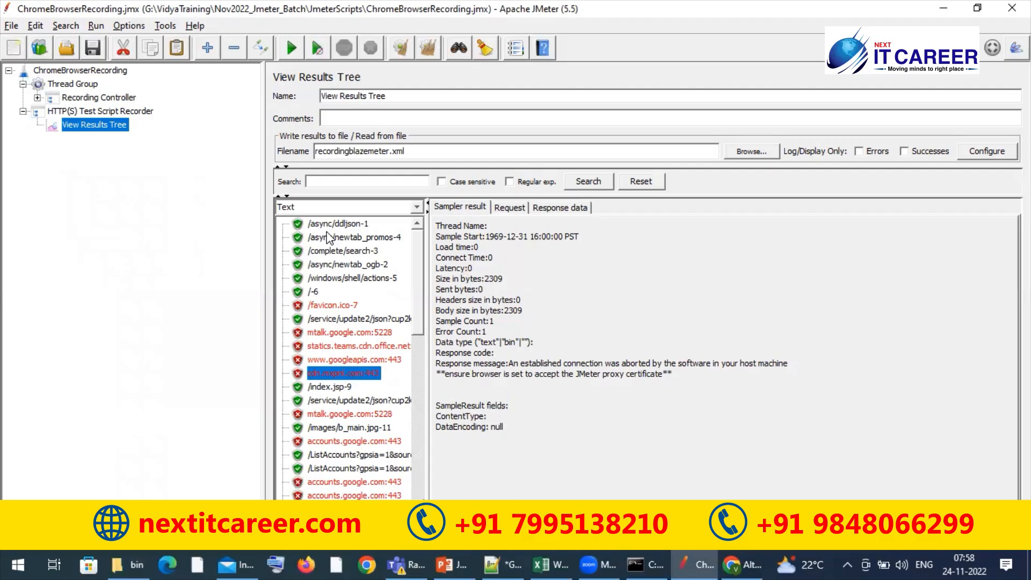
key("alt+Tab")
key("r")
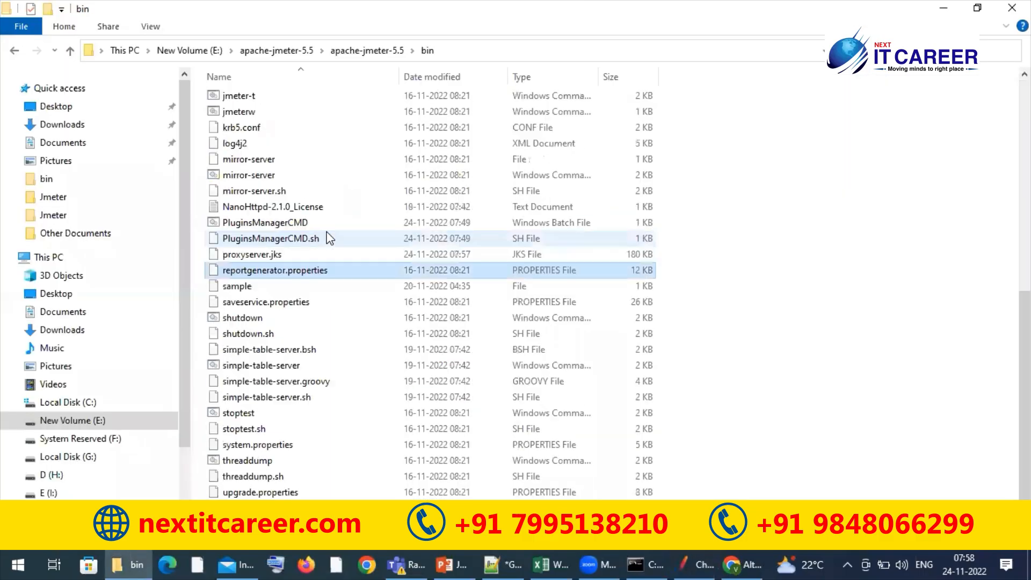
key("r")
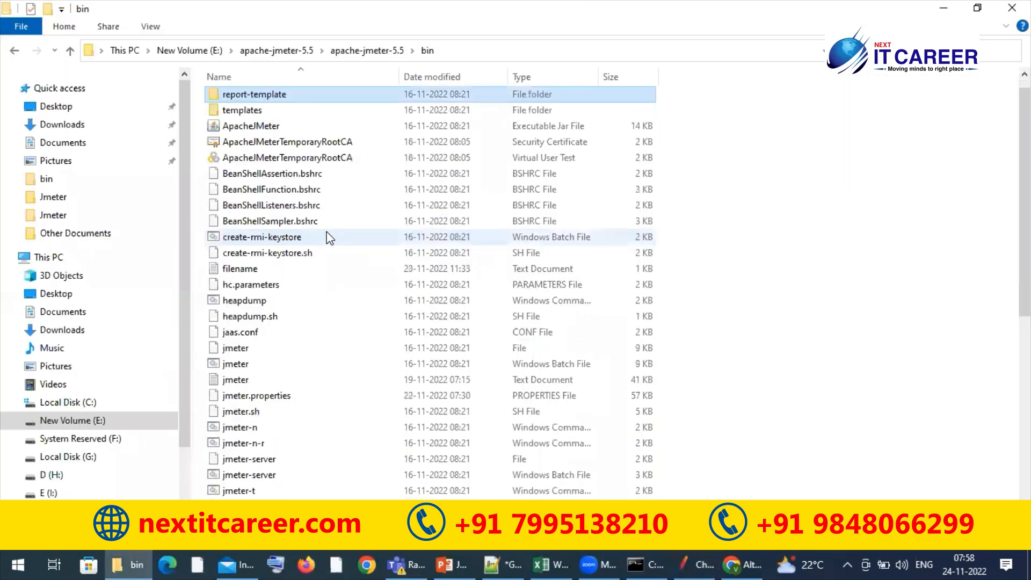
key("r")
key("r")
key("r")
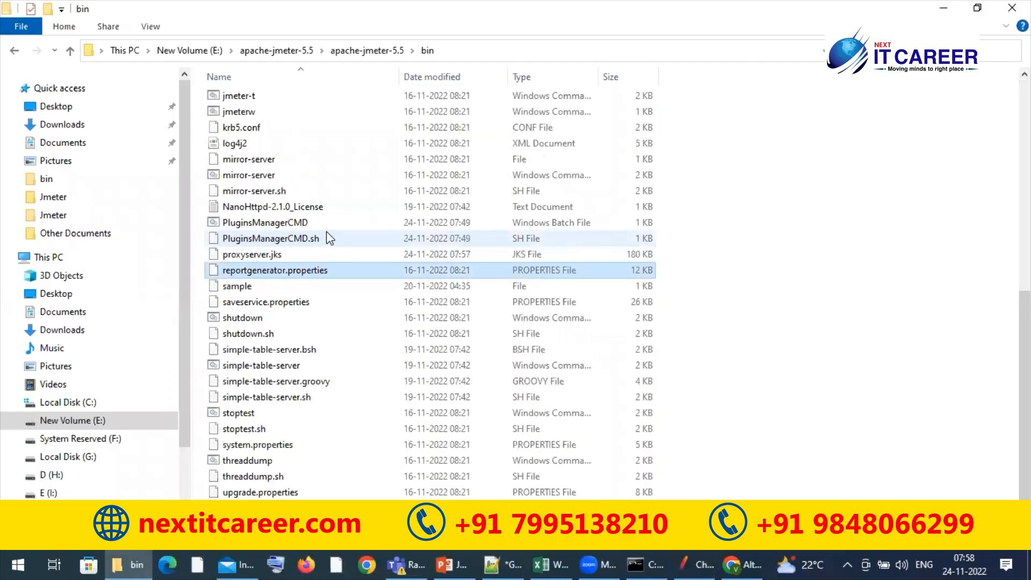
key("r")
key("r")
key("r")
key("r")
key("r")
Switch back to JMeter and check which folder holds recordingblazemeter.xml by browsing for View Results Tree's results file, without opening it
key("alt+Tab")
left_click(746, 151)
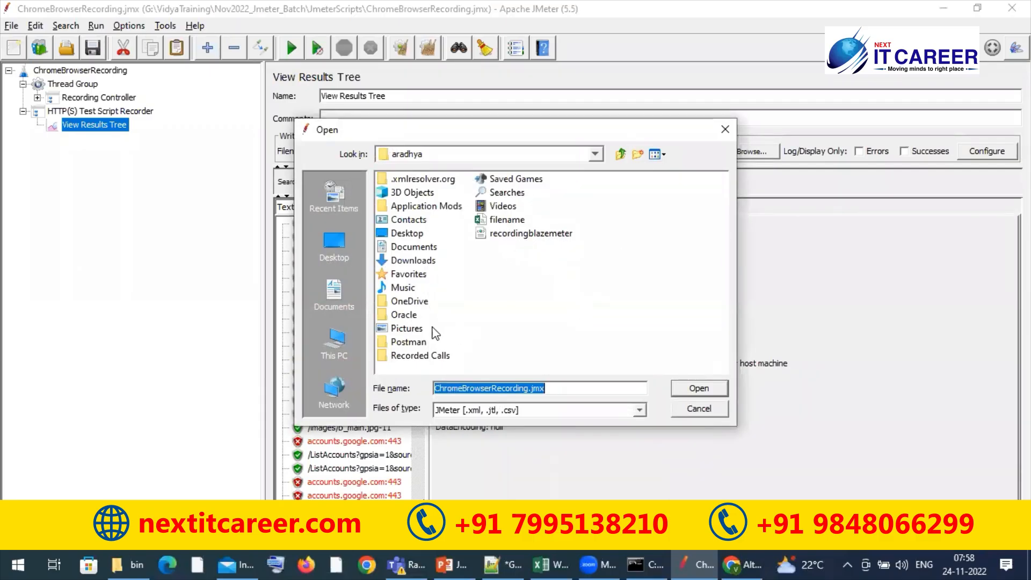
left_click(522, 157)
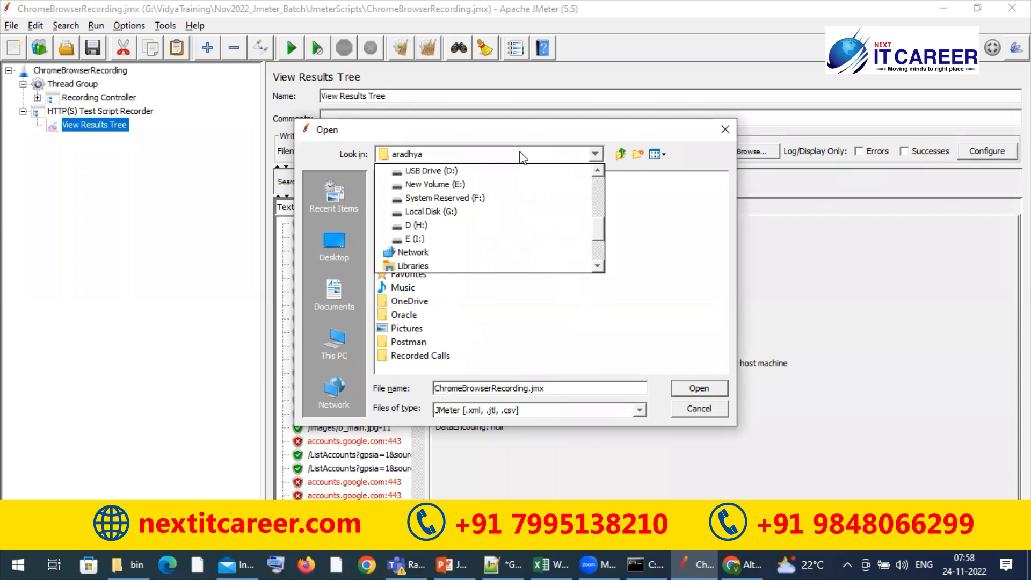
left_click(520, 153)
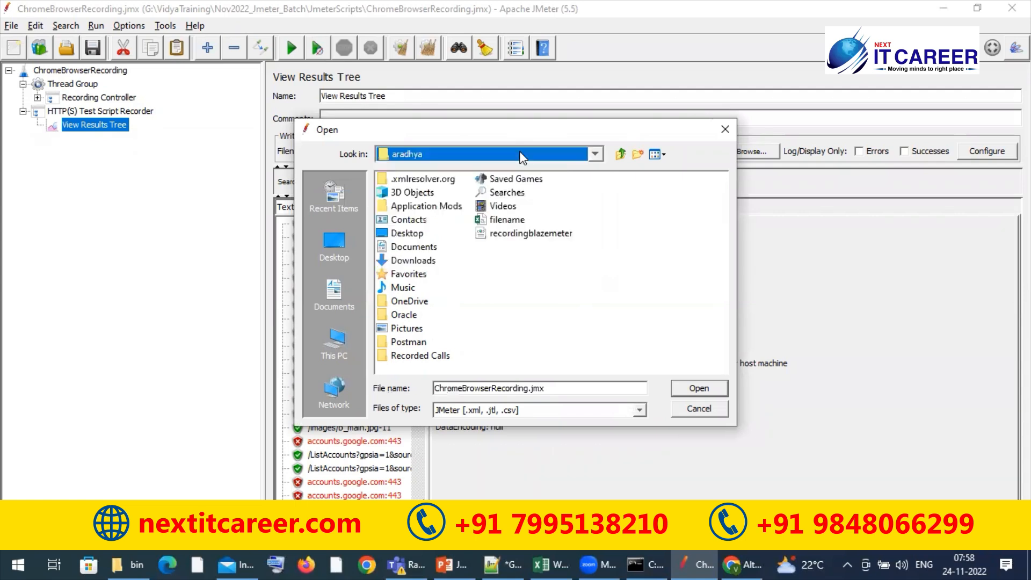
left_click(597, 155)
scroll(599, 175, "up", 2)
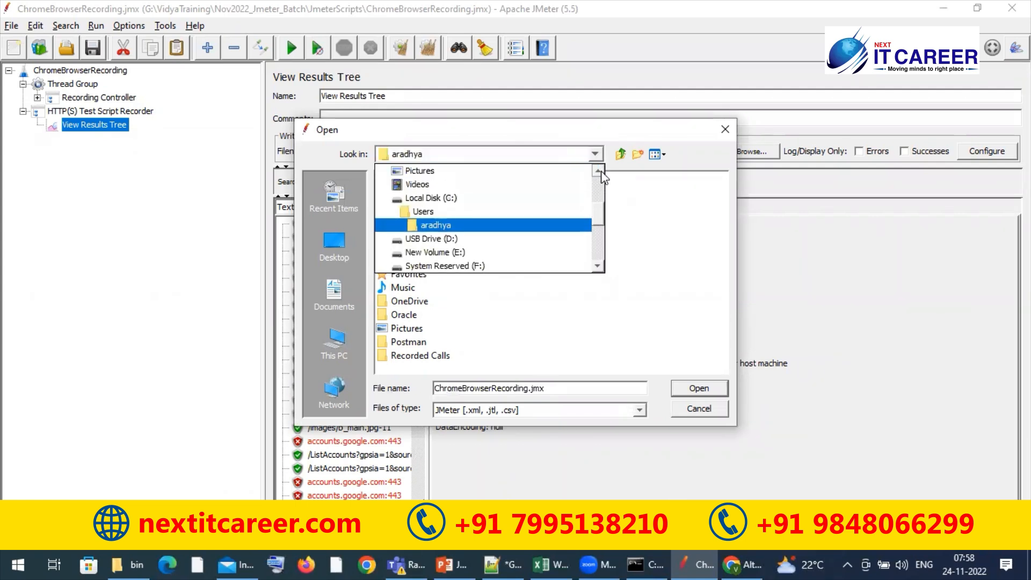
left_click(683, 252)
left_click(531, 233)
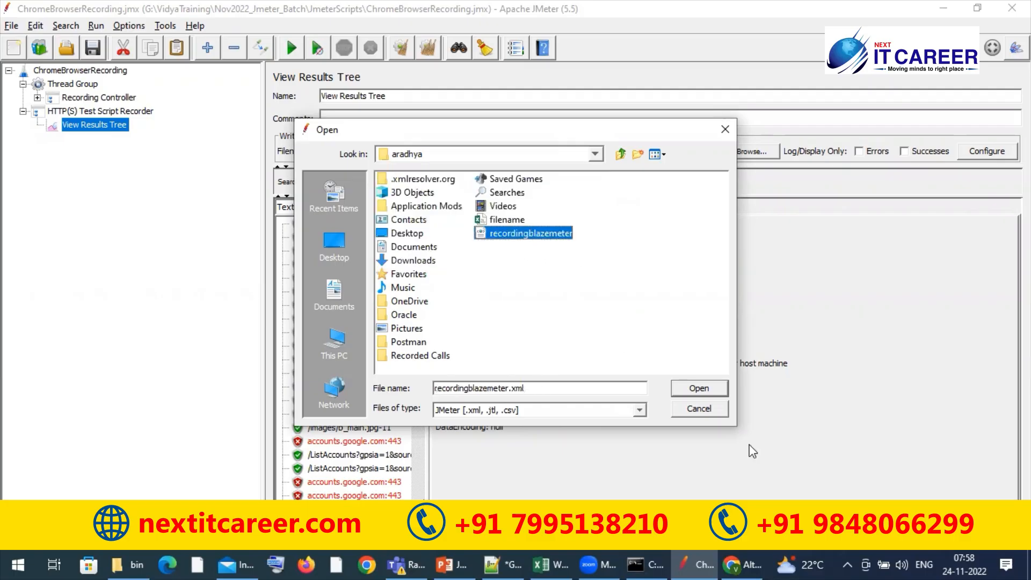
left_click(703, 409)
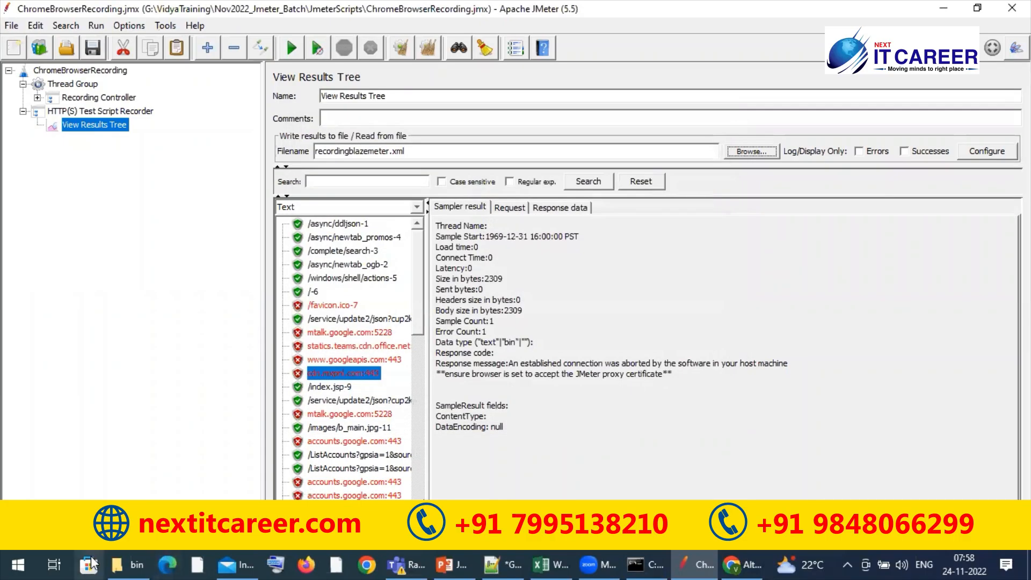
Locate the recordingblazemeter XML file in the user's profile folder under Users on Local Disk (C:) in File Explorer
left_click(124, 556)
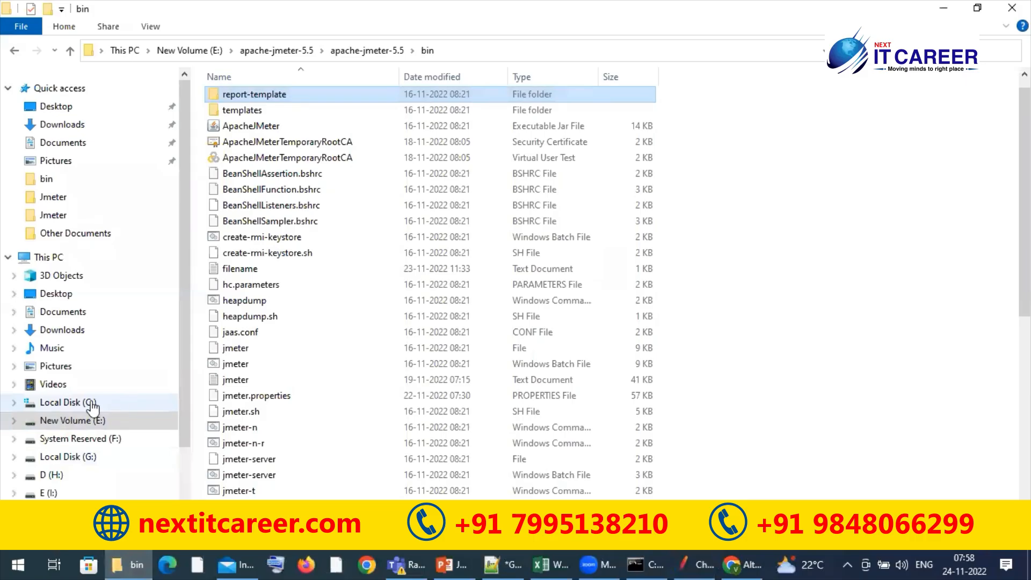
left_click(106, 405)
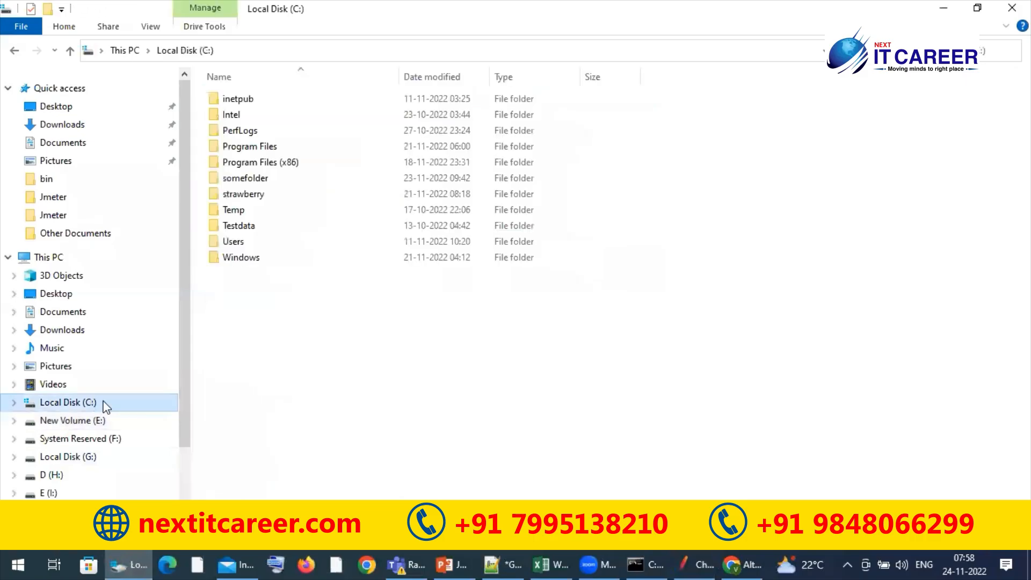
double_click(236, 241)
double_click(281, 100)
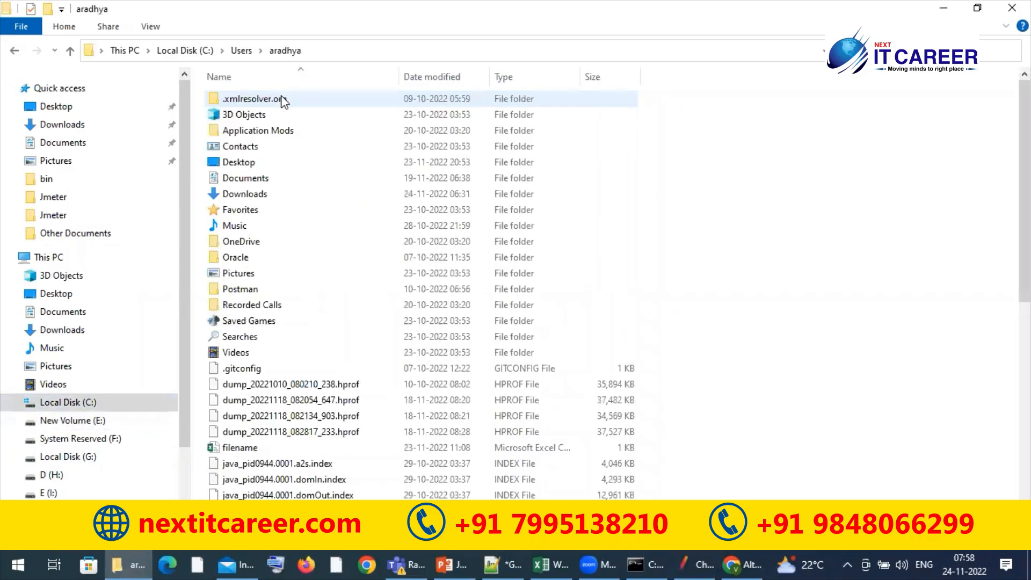
left_click(282, 230)
key("r")
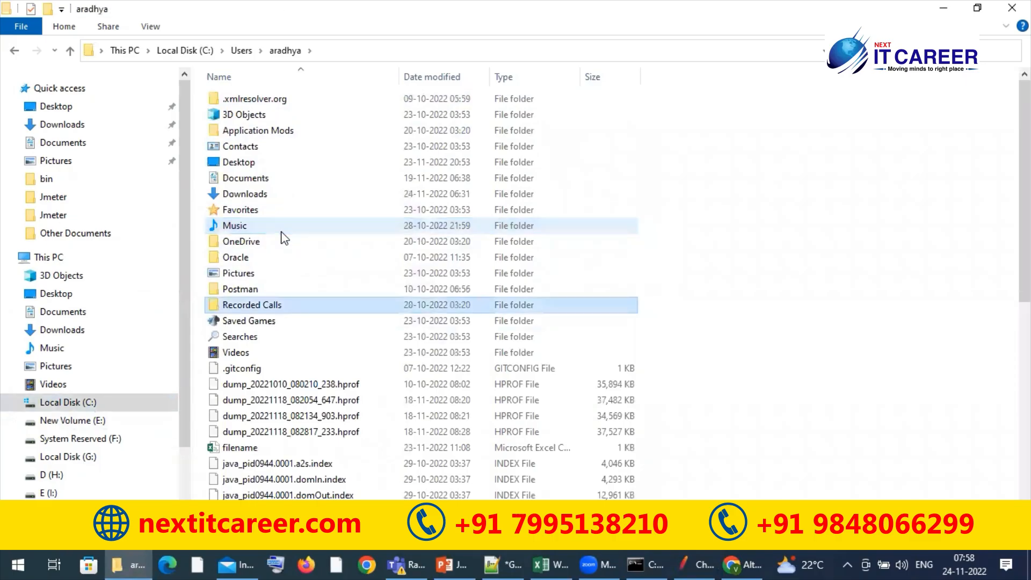
key("r")
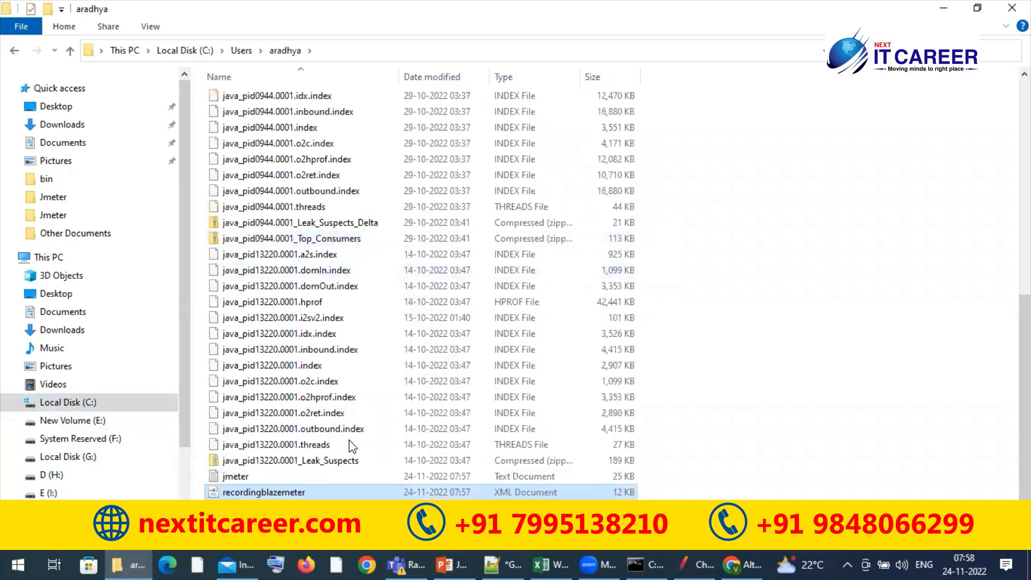
left_click(269, 493)
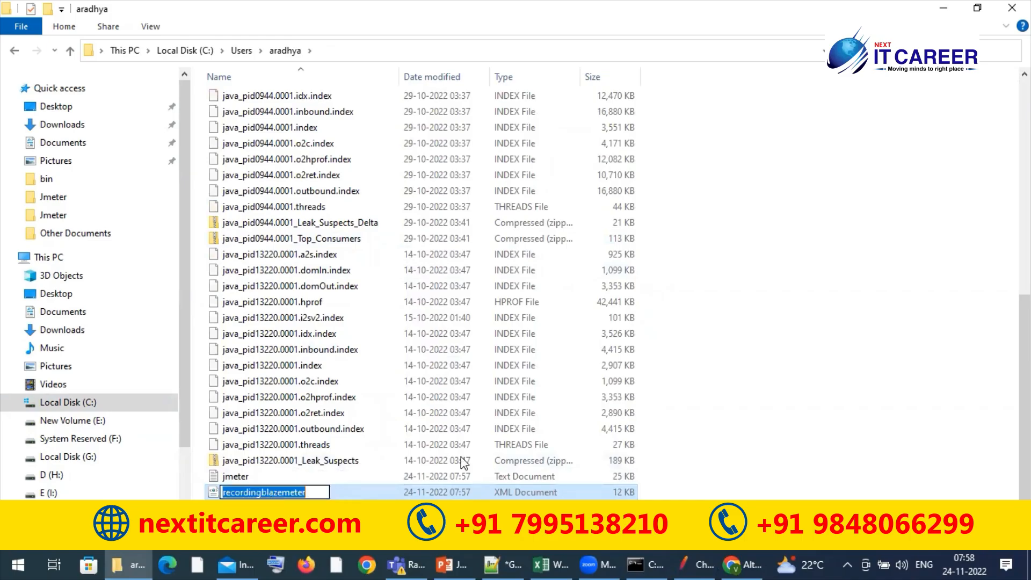
key("Return")
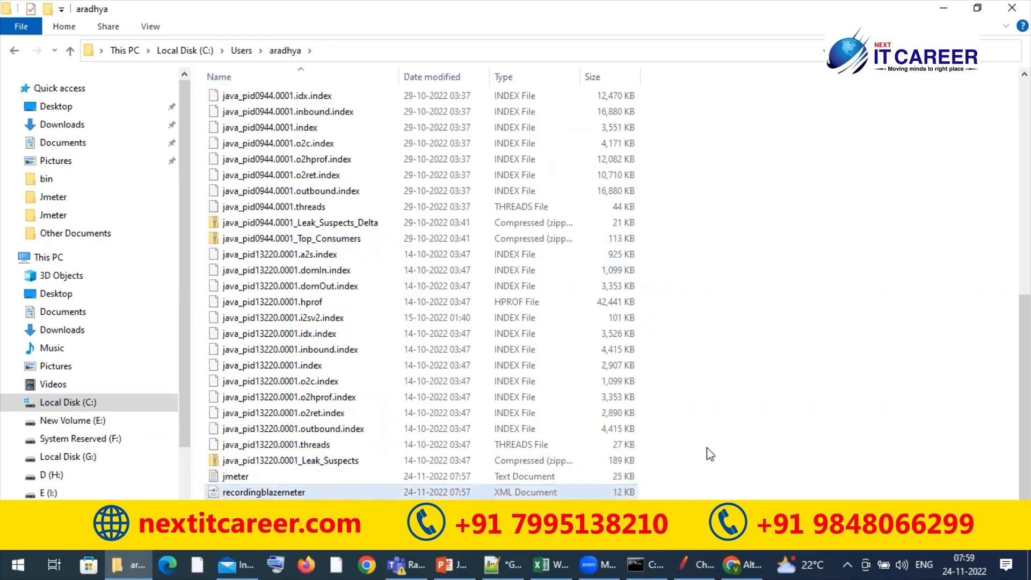
Return to JMeter and examine the sampler results of newtab_promos-4, search-3 and newtab_ogb-2 in View Results Tree
left_click(688, 558)
left_click(37, 98)
left_click(37, 98)
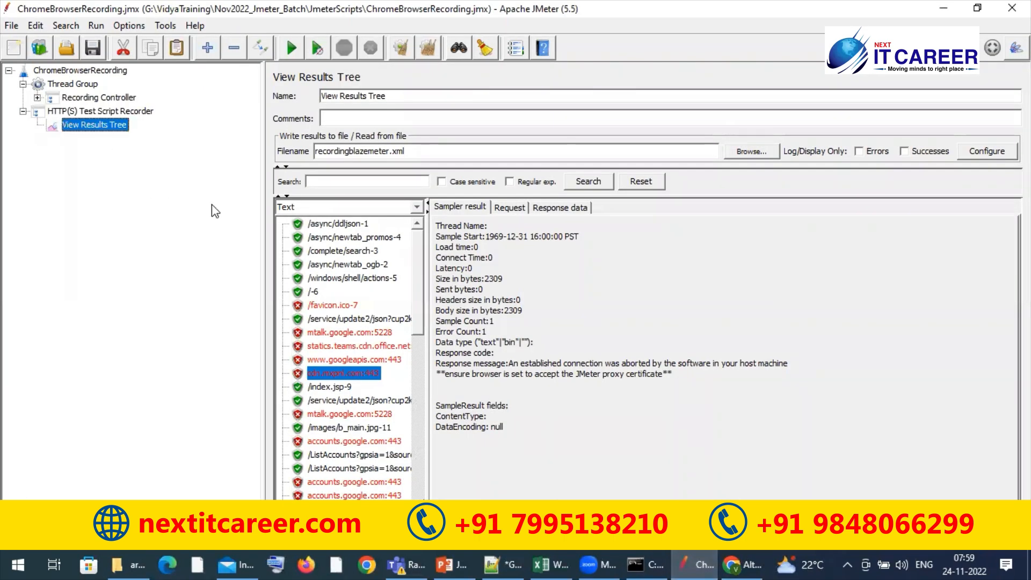
left_click(344, 236)
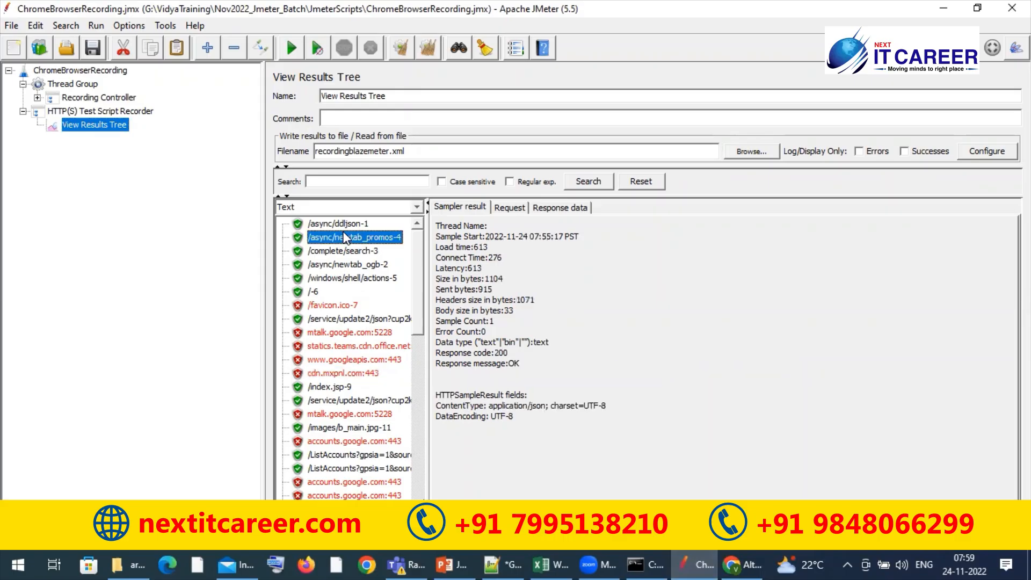
left_click(337, 252)
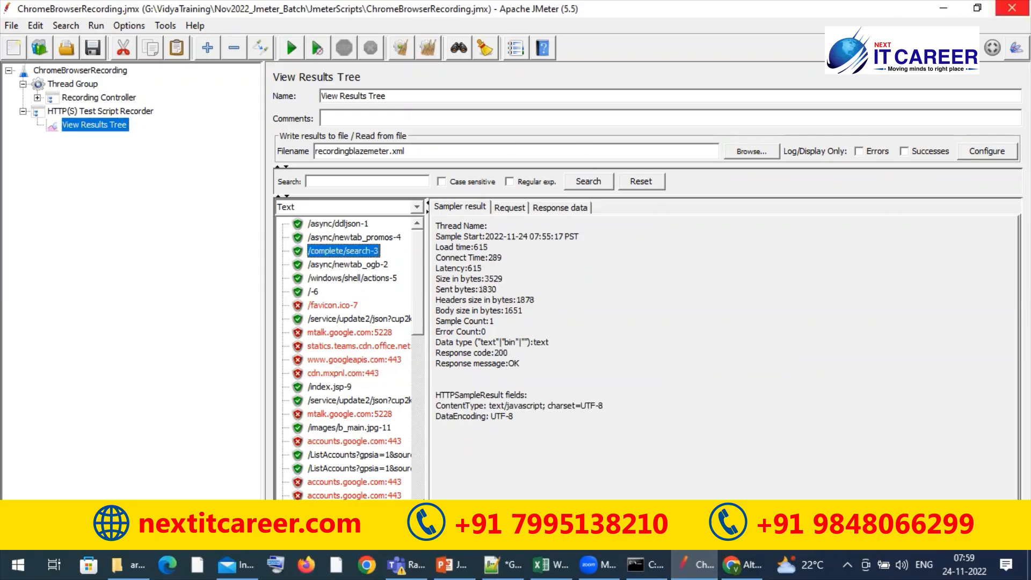
key("Down")
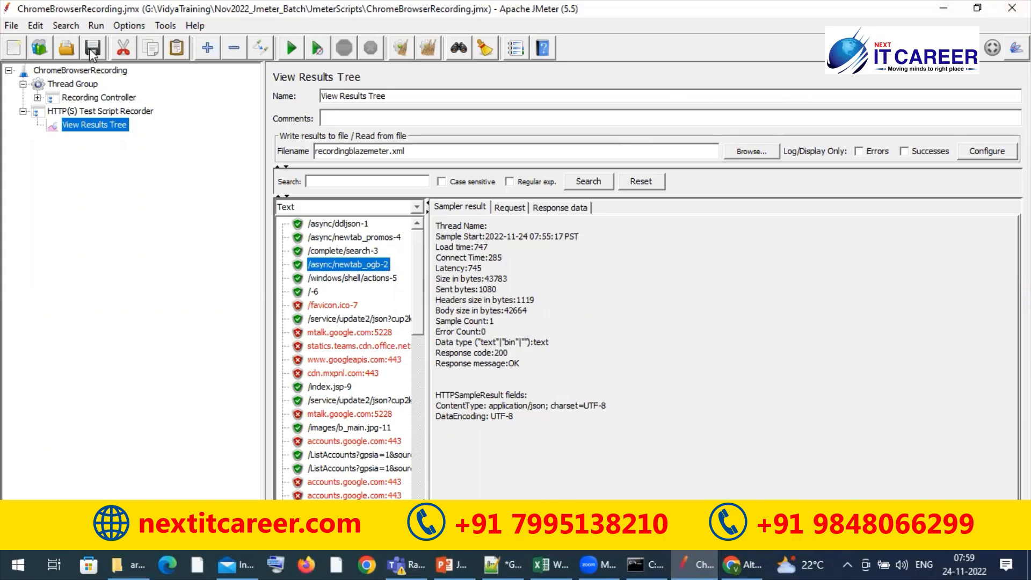
Close JMeter and relaunch it from Windows Run with jmeter.bat
left_click(1012, 8)
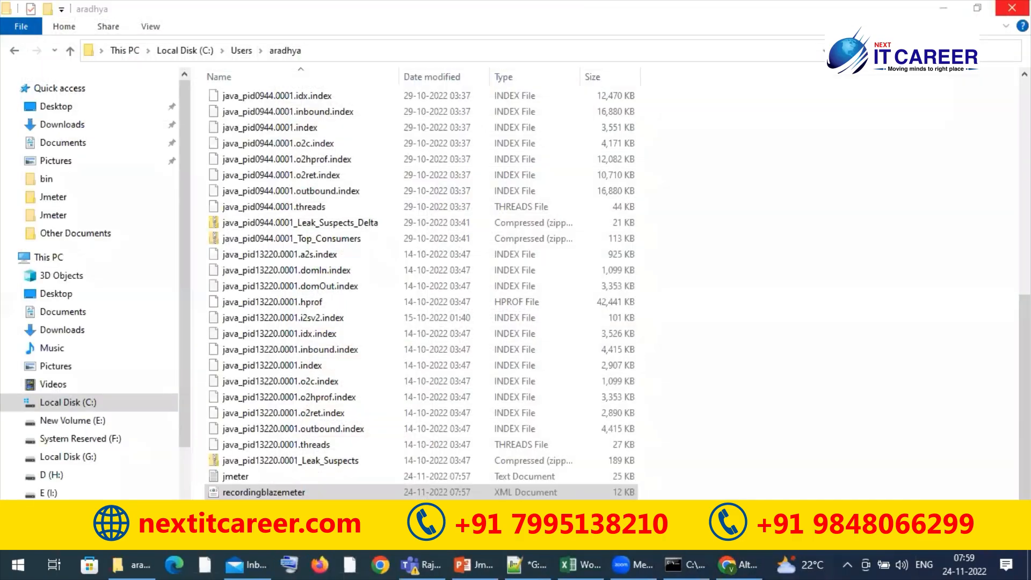
key("super+r")
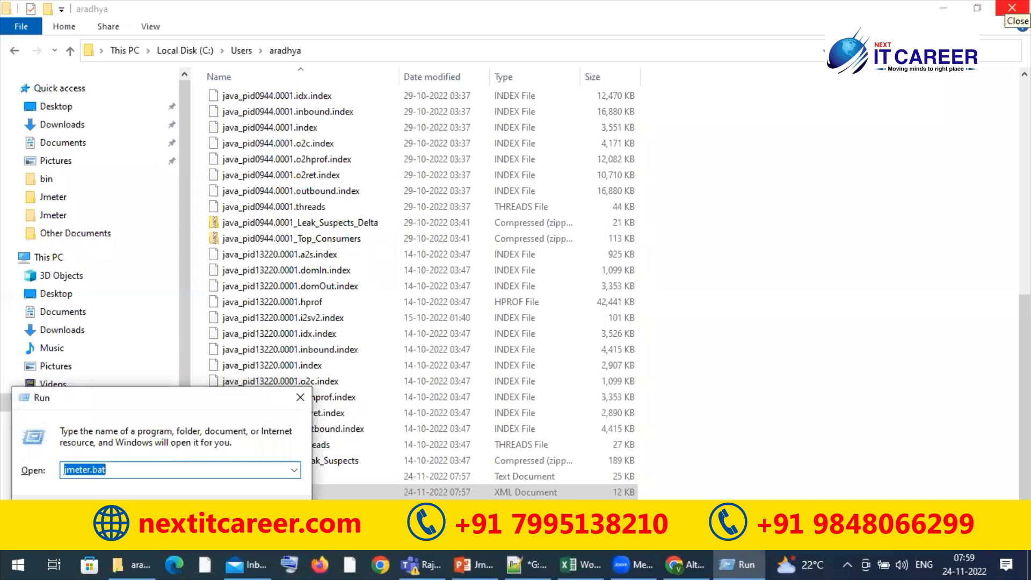
key("Return")
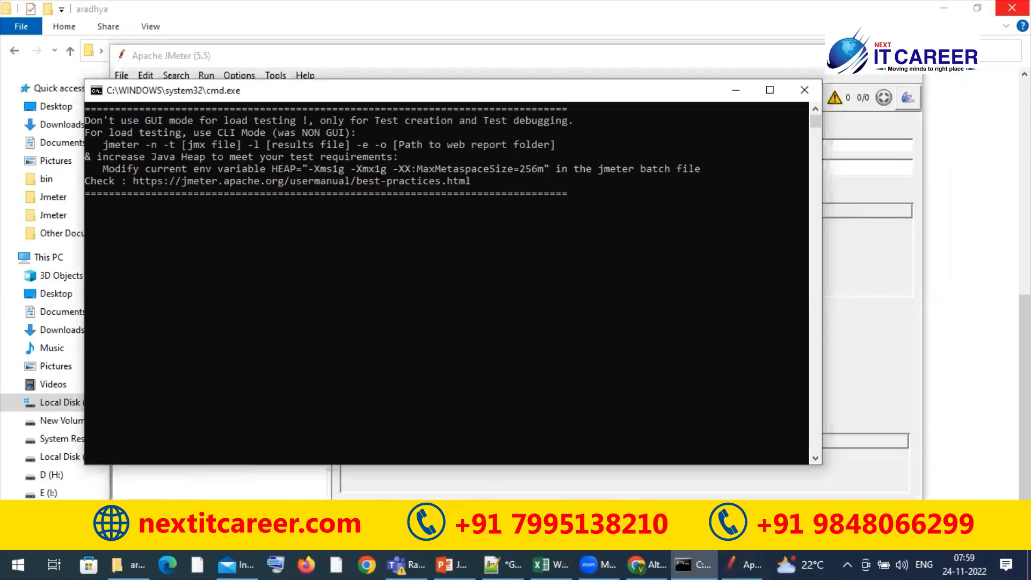
Reopen the recent test plan ChromeBrowserRecording.jmx in the new JMeter window
left_click(763, 62)
left_click(121, 76)
mouse_move(275, 146)
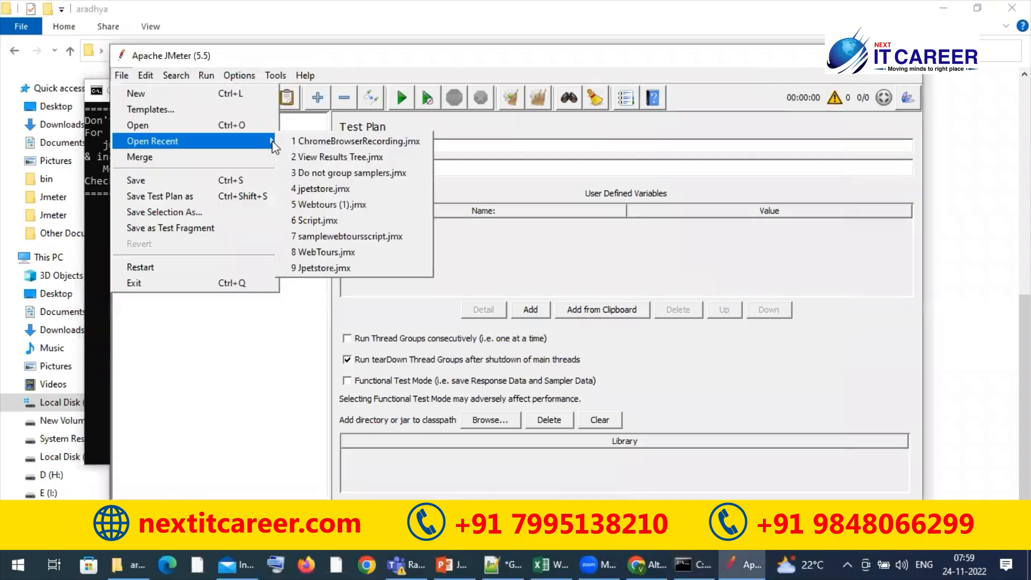
left_click(310, 141)
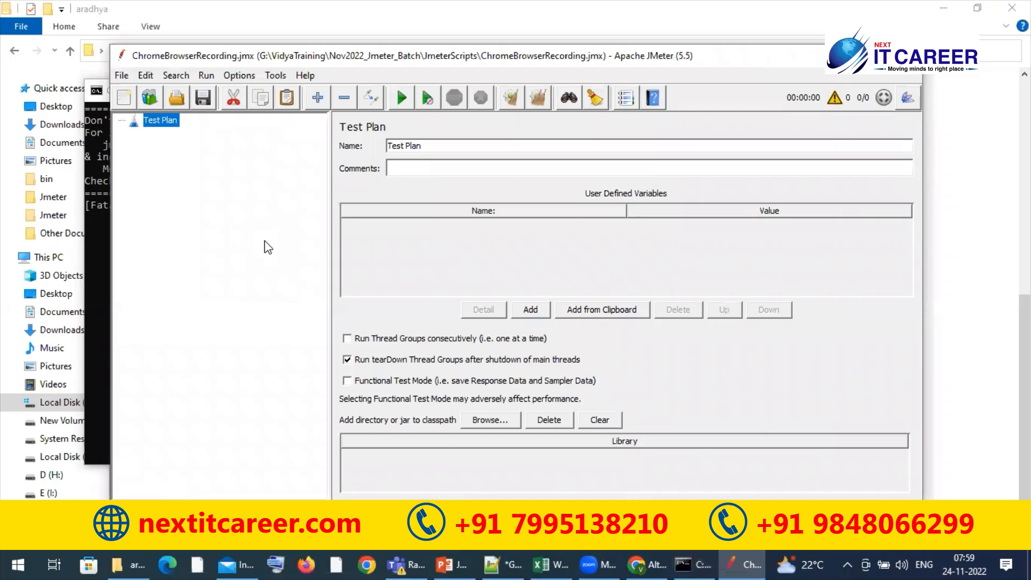
Load recordingblazemeter.xml from the user's profile folder into the View Results Tree below the HTTP(S) Test Script Recorder
left_click(133, 148)
left_click(189, 161)
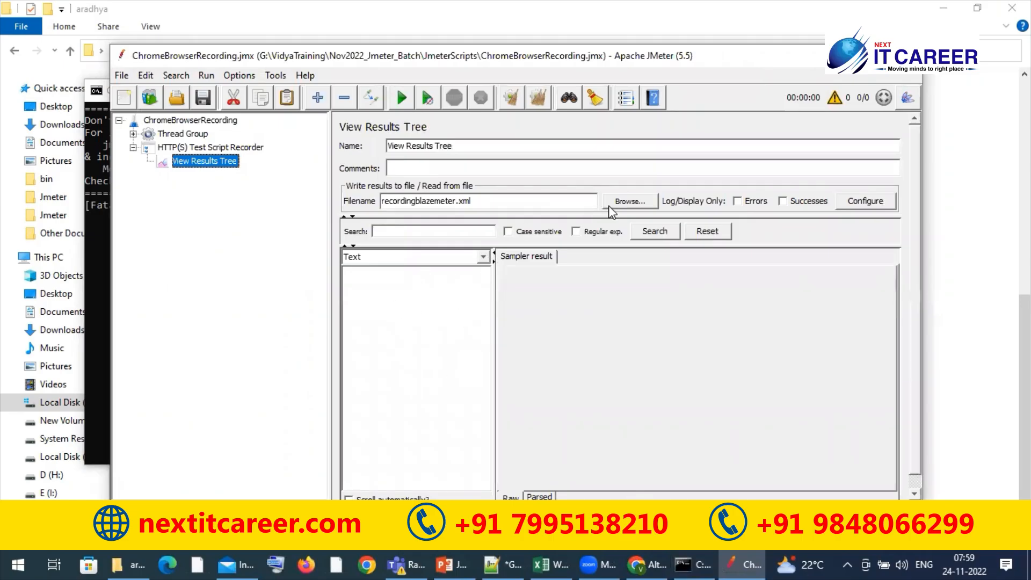
left_click(626, 202)
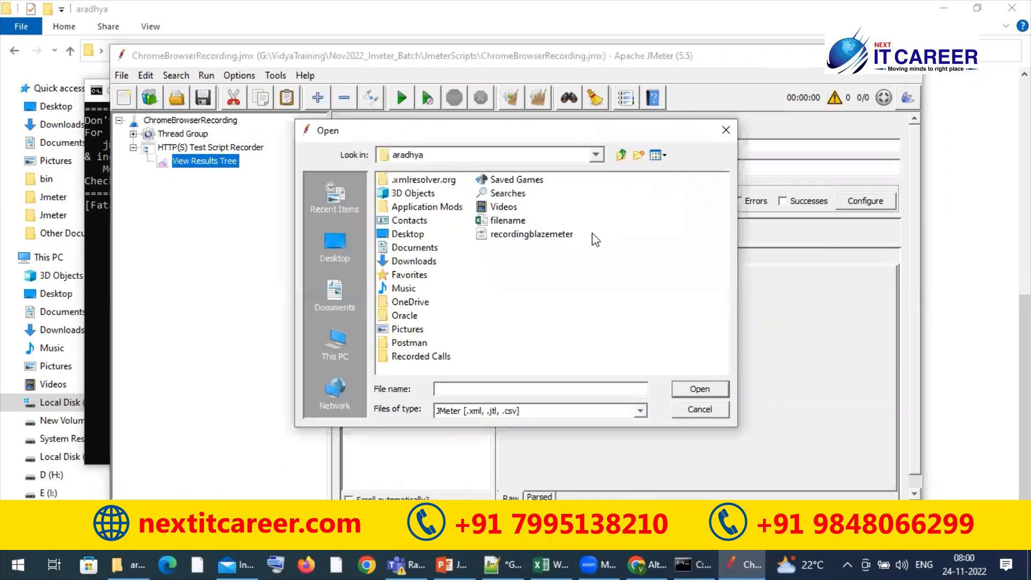
left_click(537, 234)
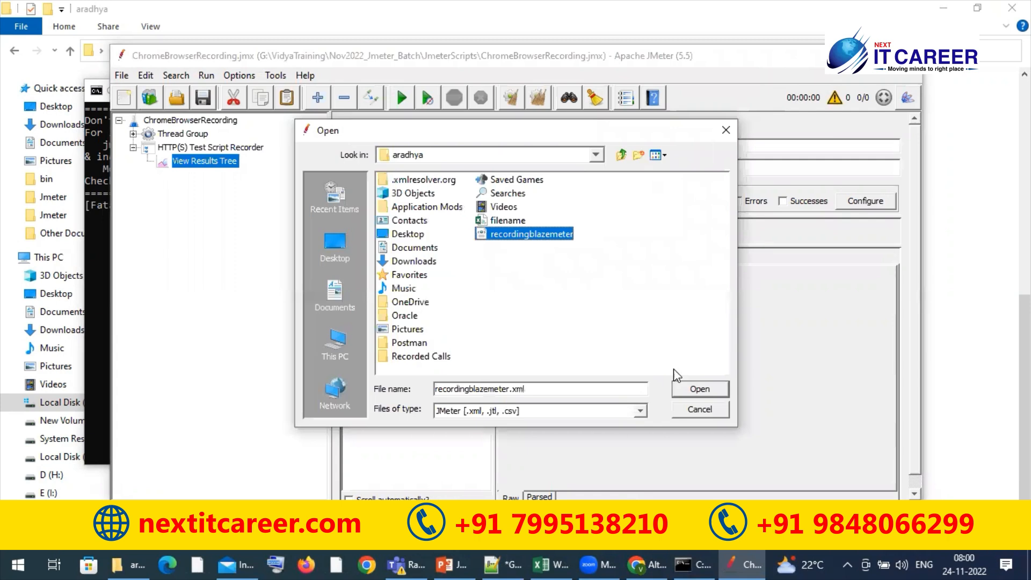
left_click(708, 387)
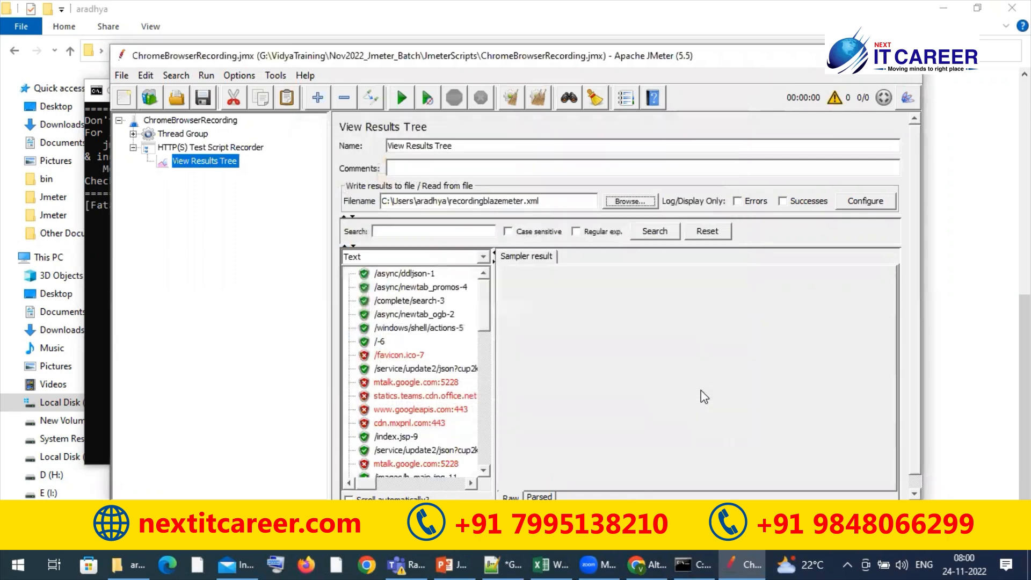
Examine the sampler results of the requests loaded from the results file in View Results Tree
left_click(424, 329)
key("Up")
key("Up")
key("Down")
key("Down")
key("Down")
key("Down")
key("Down")
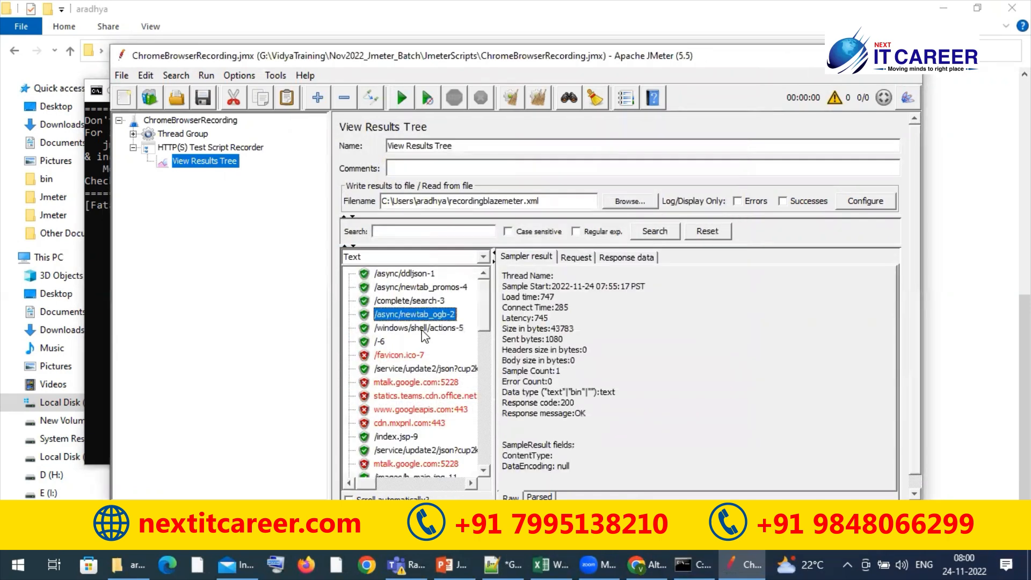
key("Down")
key("Down")
key("Down")
key("Down")
key("Down")
key("Down")
key("Down")
key("Down")
key("Down")
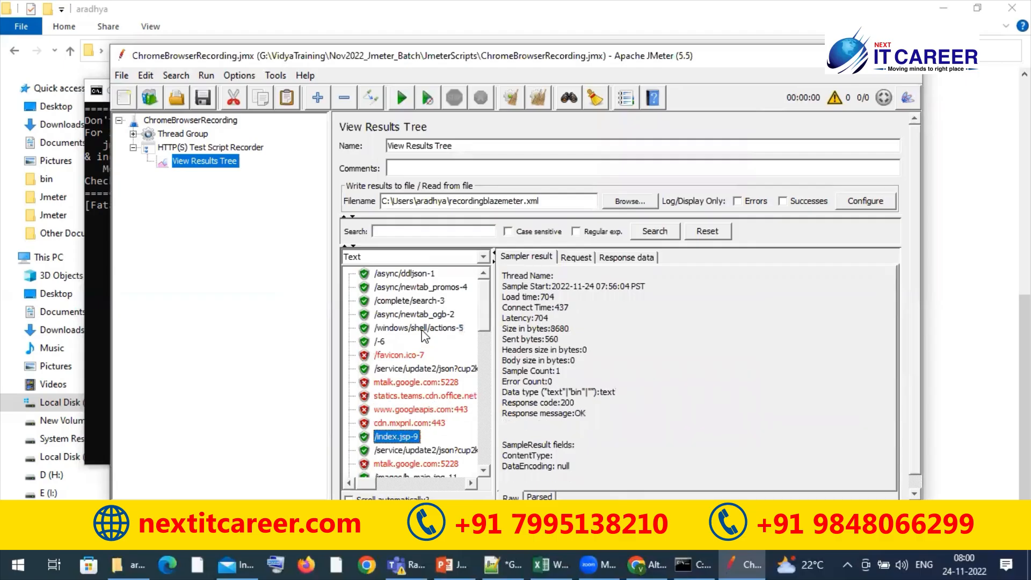
key("Up")
key("Up")
key("Up")
key("Up")
key("Up")
key("Up")
key("Up")
key("Up")
key("Up")
key("Up")
key("Up")
key("Up")
key("Up")
key("Up")
key("Up")
key("Up")
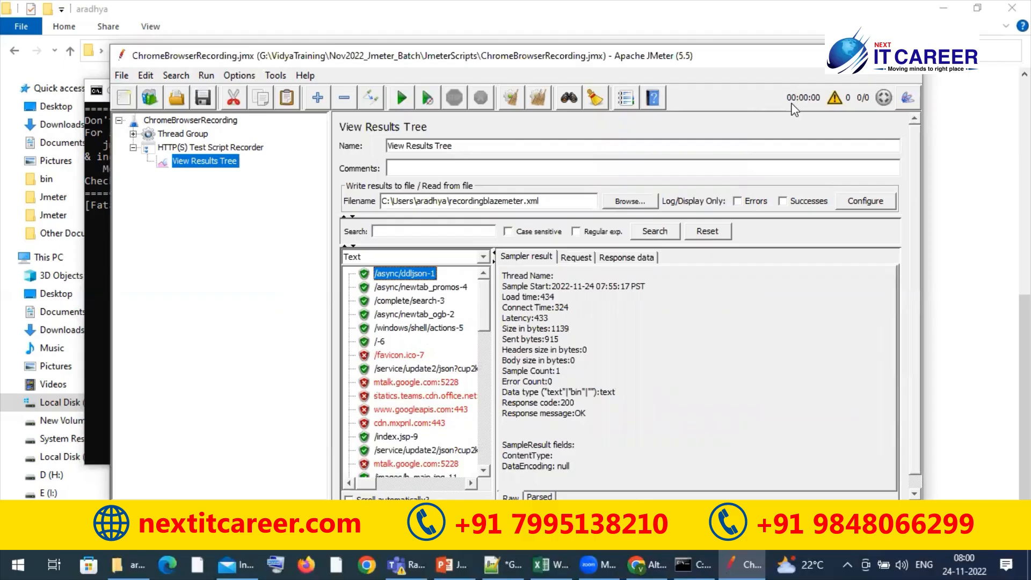
Maximize the JMeter window and review the path of the loaded results file in View Results Tree
left_click(871, 56)
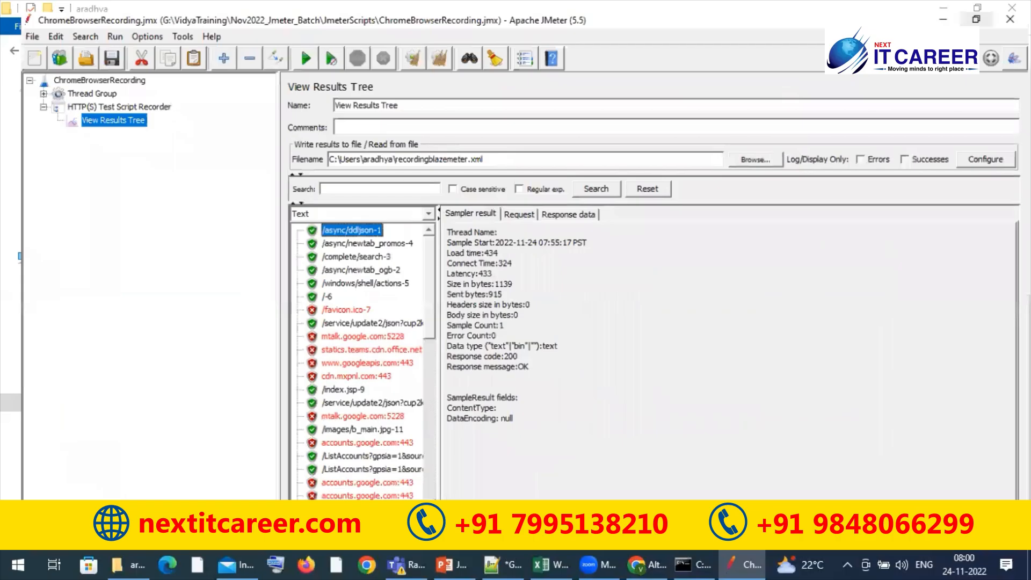
triple_click(608, 149)
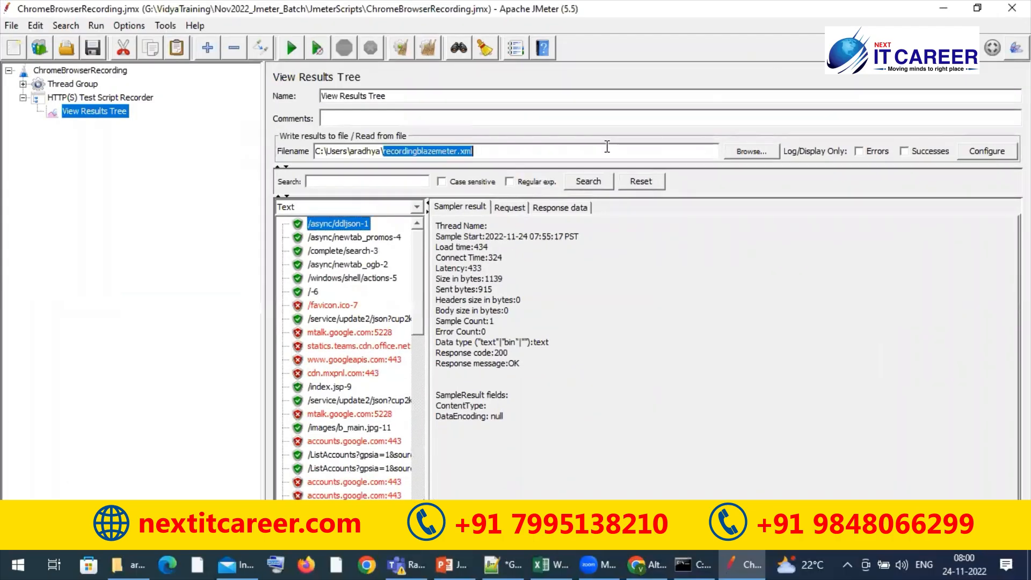
left_click(133, 270)
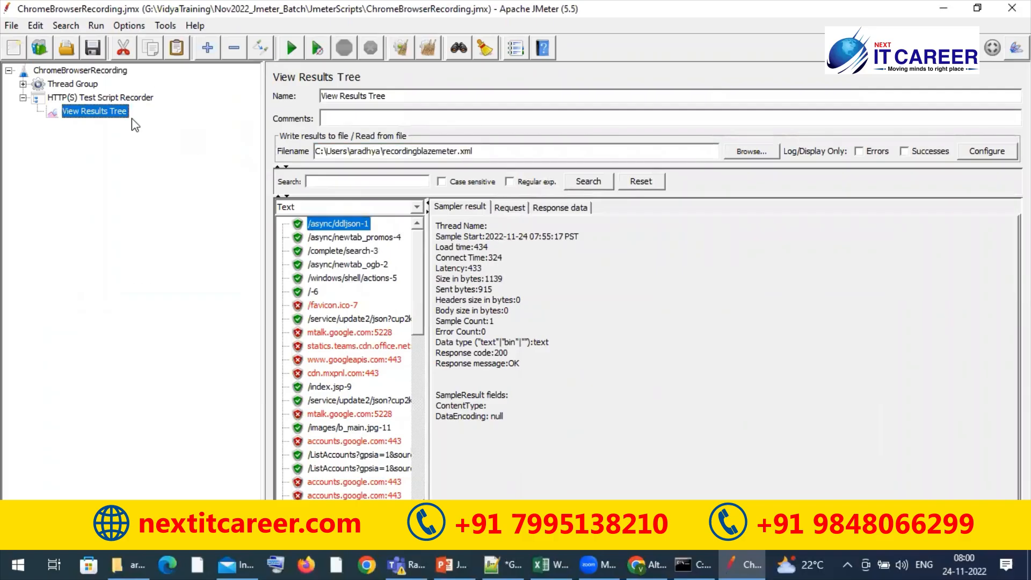
double_click(511, 147)
left_click(510, 149)
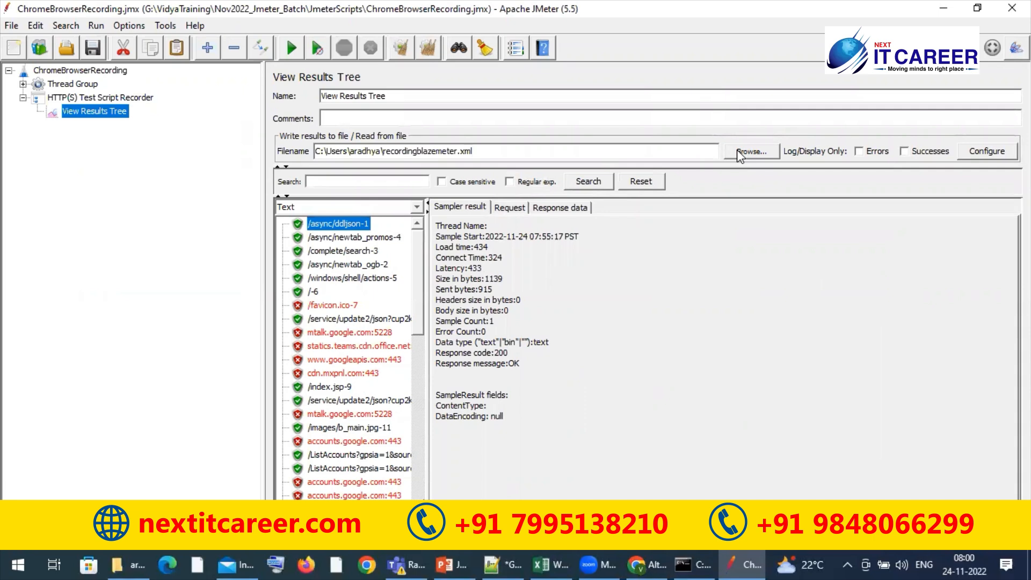
In File Explorer, open G:\VidyaTraining\Nov2022_Jmeter_Batch\JmeterScripts and copy the folder path
left_click(130, 559)
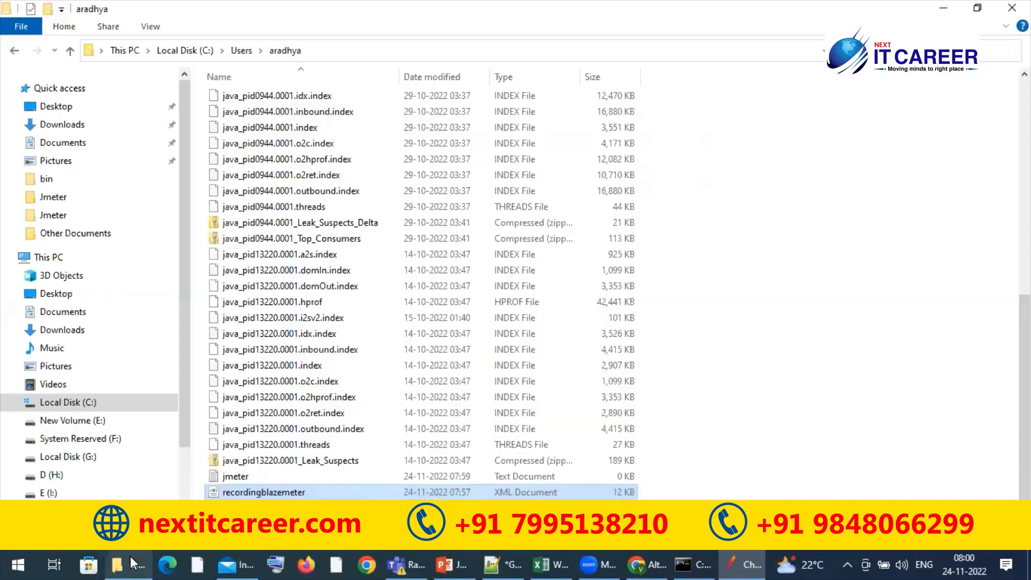
left_click(85, 421)
left_click(76, 456)
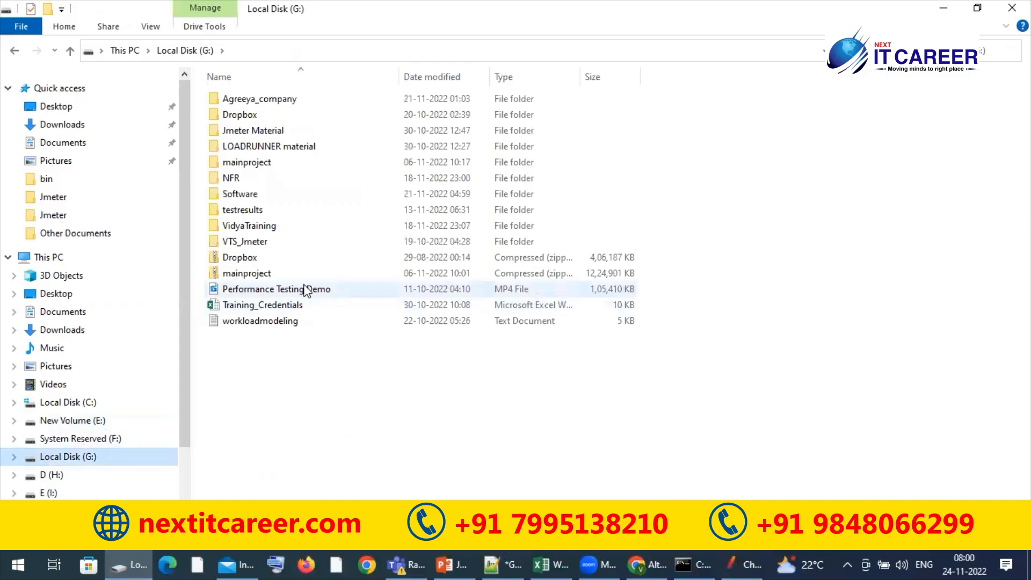
double_click(279, 230)
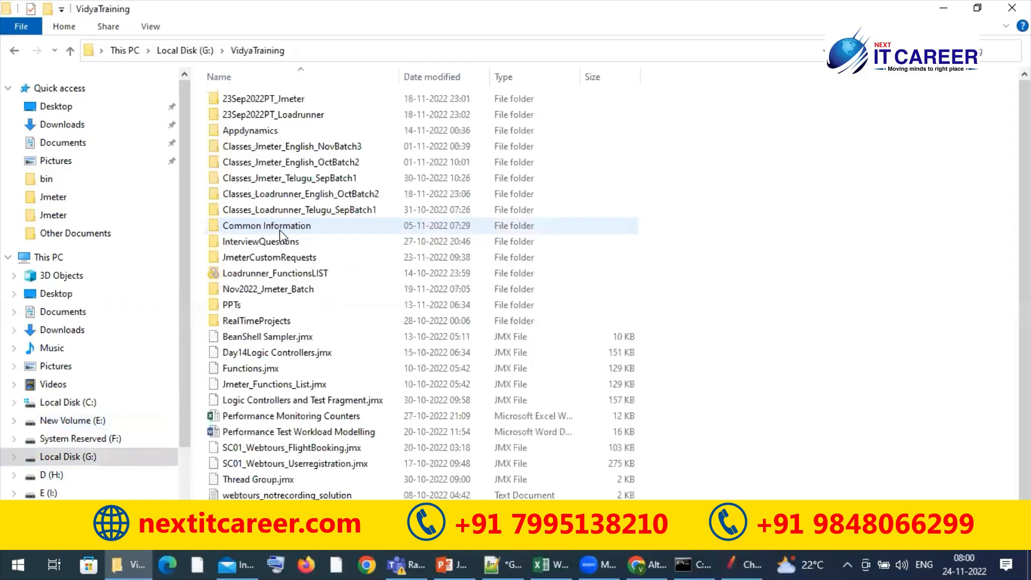
left_click(265, 292)
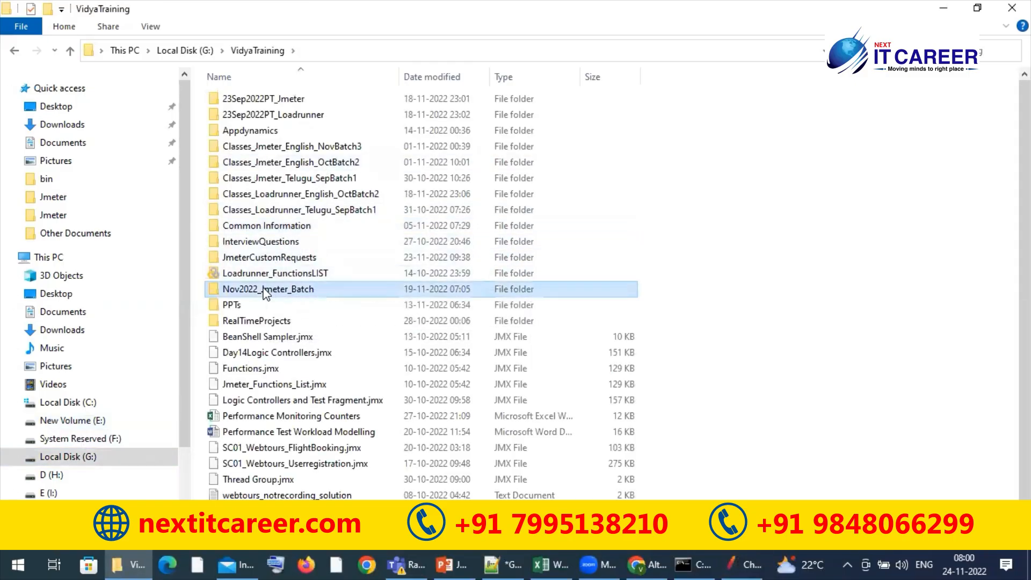
double_click(266, 292)
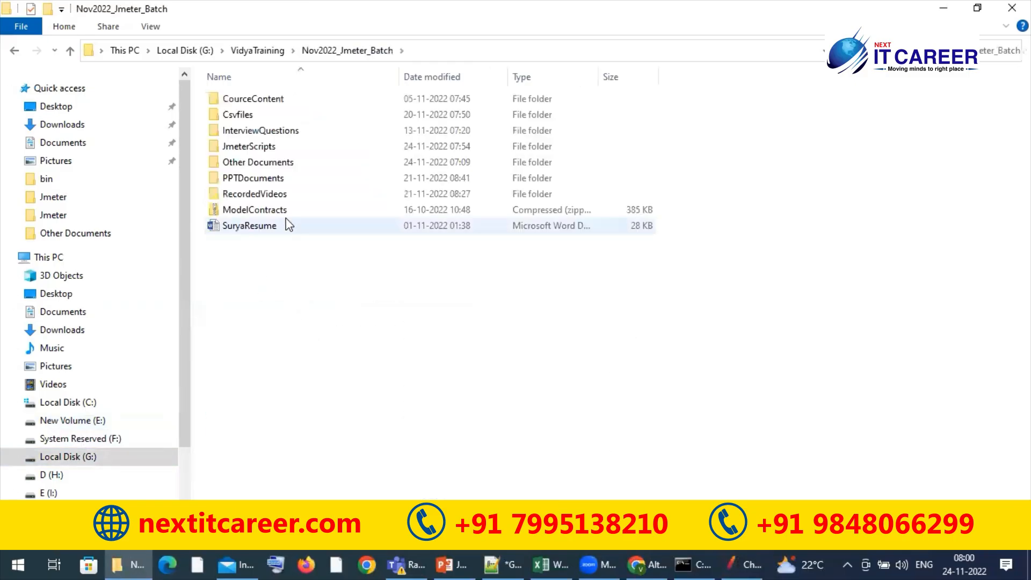
double_click(279, 148)
left_click(541, 51)
key("ctrl+c")
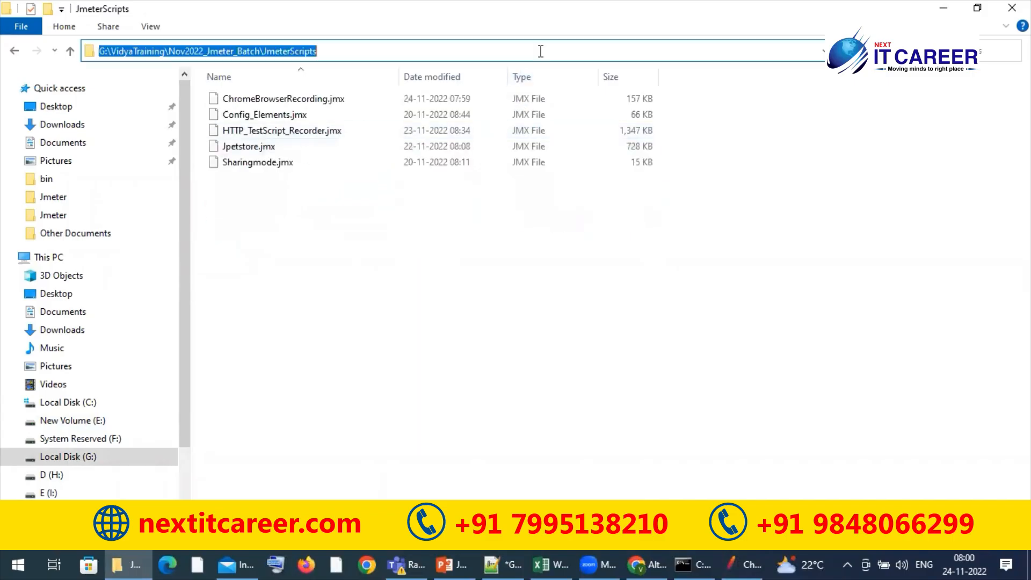
Back in JMeter, set the View Results Tree results file to G:\VidyaTraining\Nov2022_Jmeter_Batch\JmeterScripts\chromerecordingresponse.xml
key("alt+Tab")
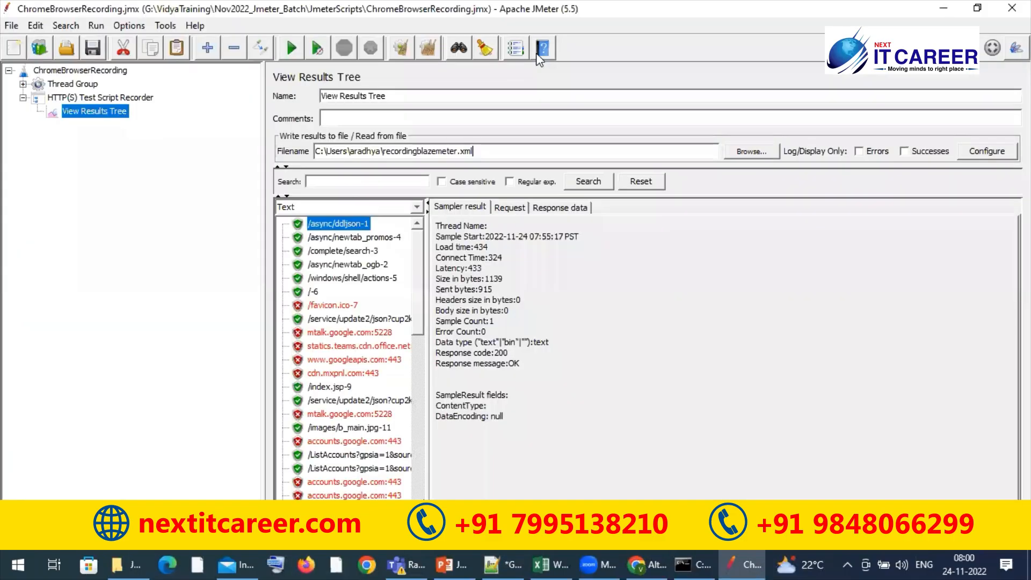
triple_click(434, 151)
key("ctrl+v")
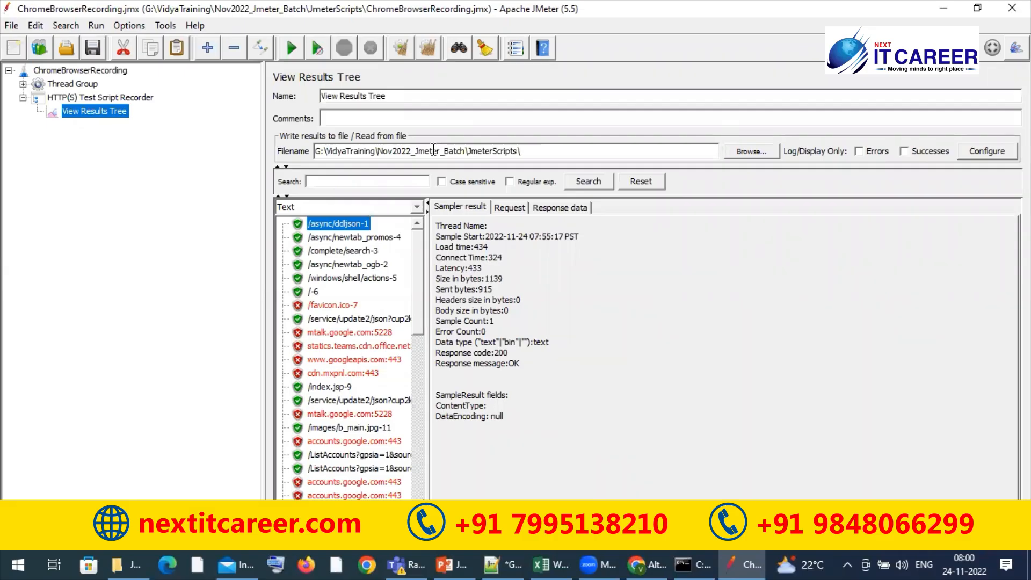
type("\\chromerecordingresponse.xml")
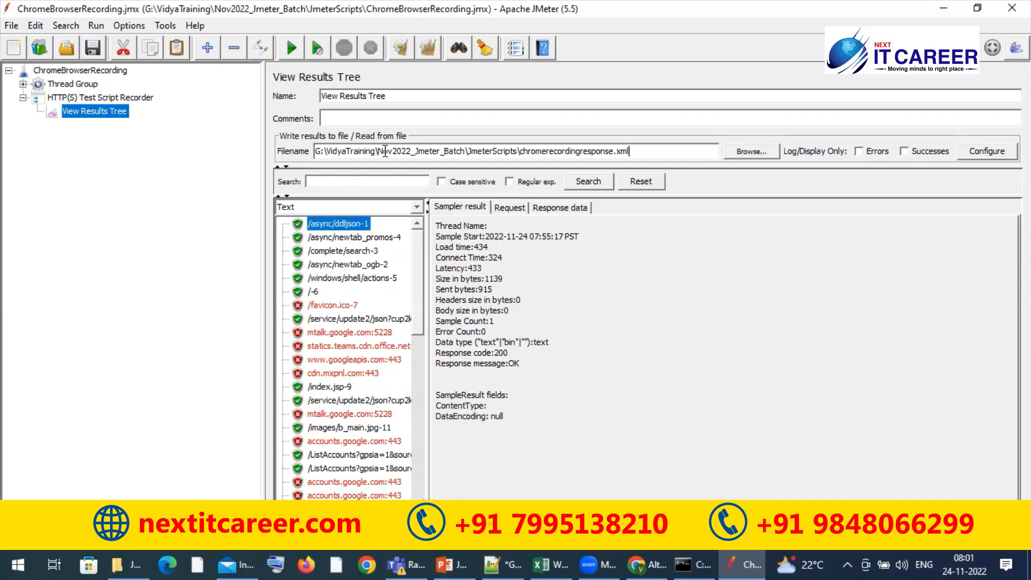
left_click(105, 100)
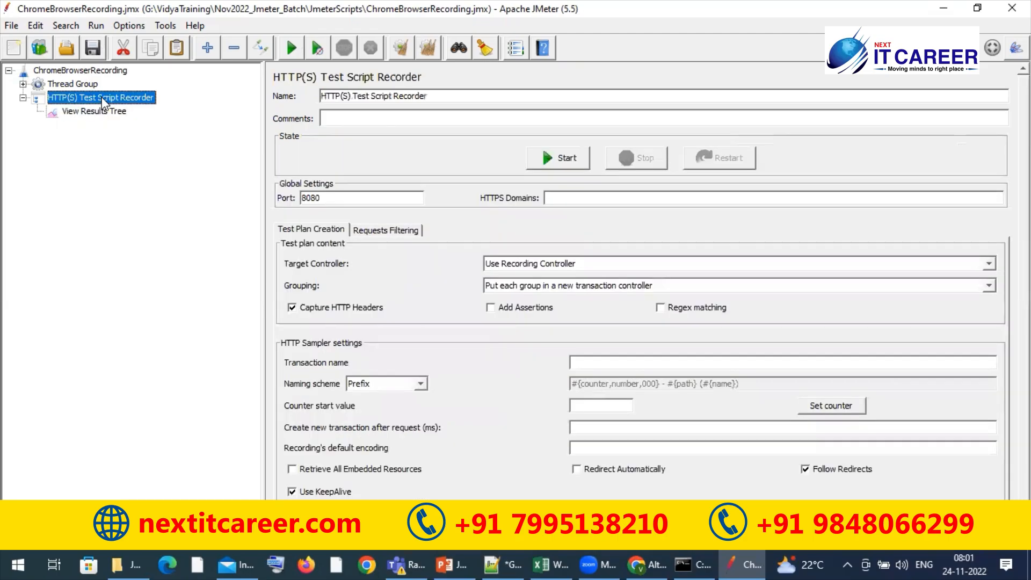
key("Down")
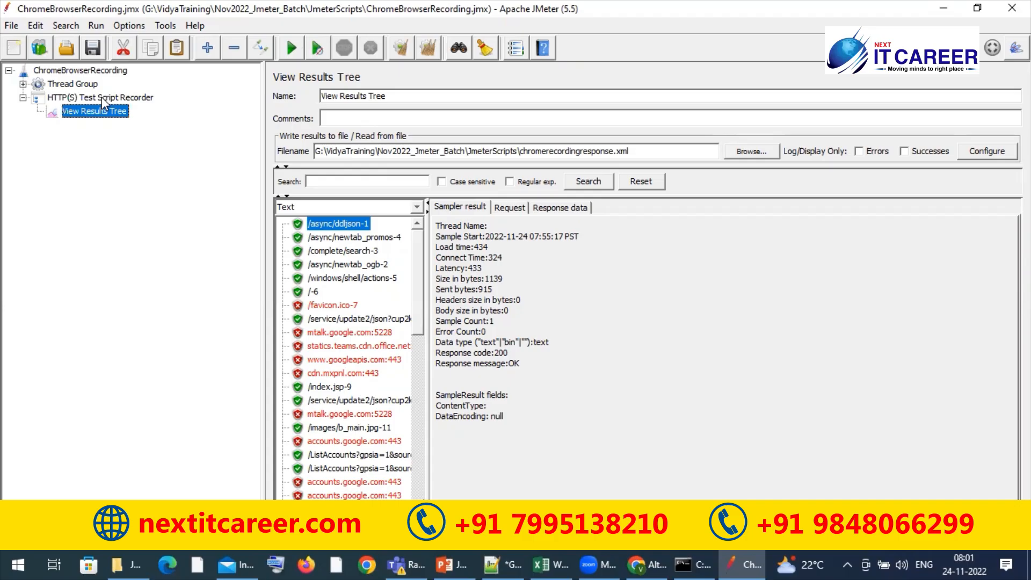
Review the HTTP Authorization Manager inside the Thread Group's Recording Controller, and close JMeter
left_click(23, 84)
left_click(37, 98)
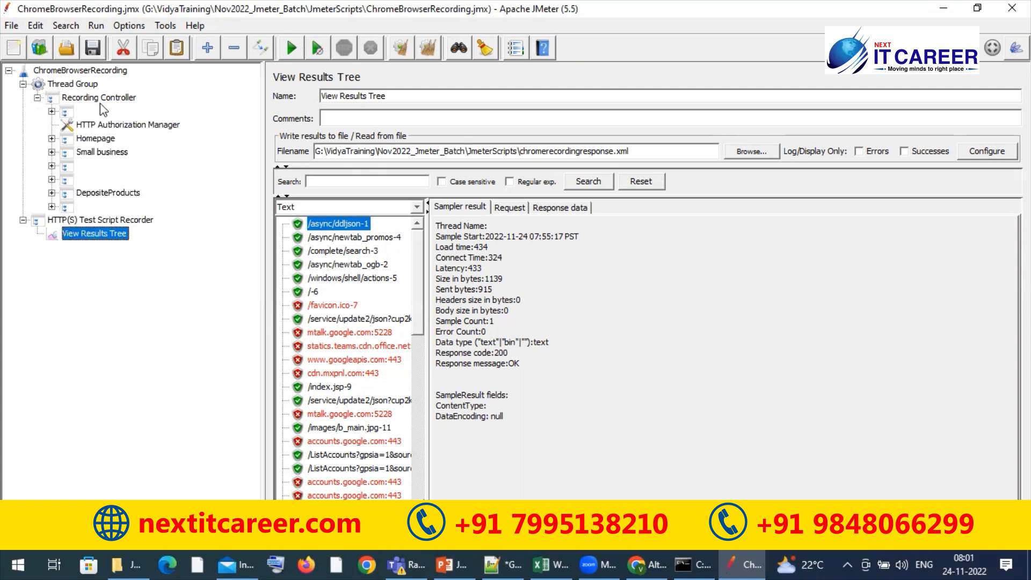
left_click(98, 139)
left_click(109, 127)
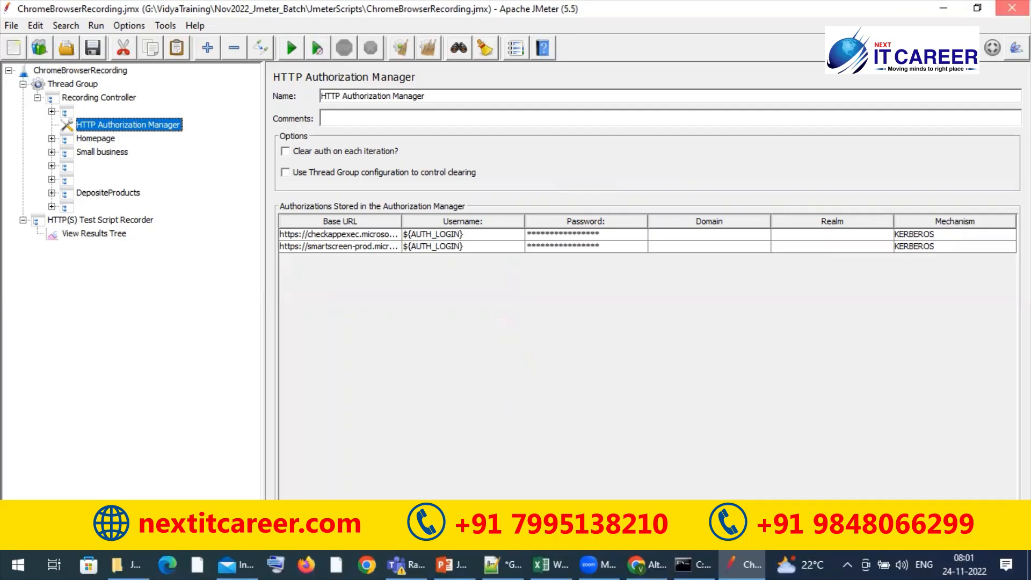
left_click(1012, 7)
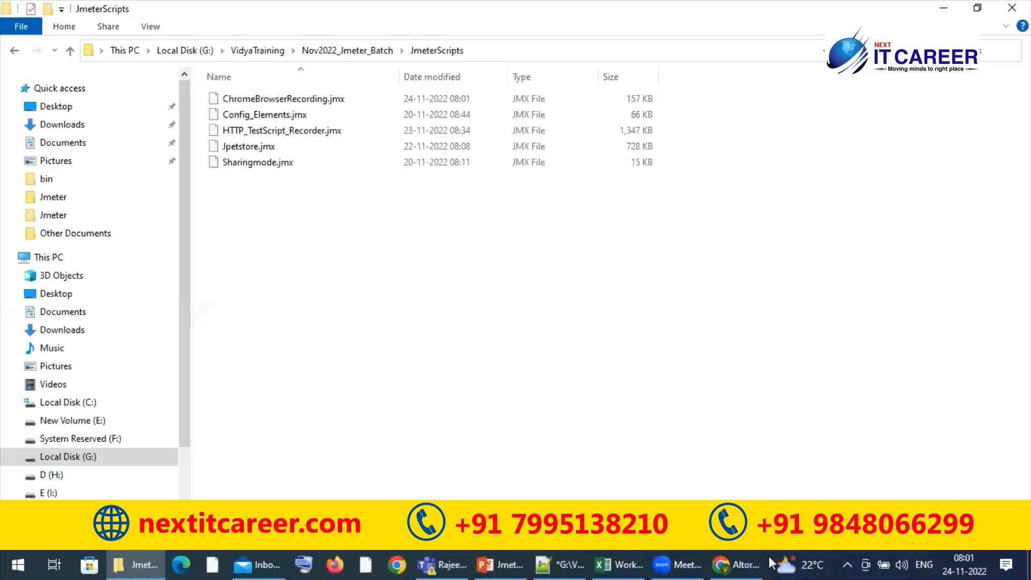
Switch to Chrome, search its settings for "proxy" and open the computer's proxy settings
left_click(742, 556)
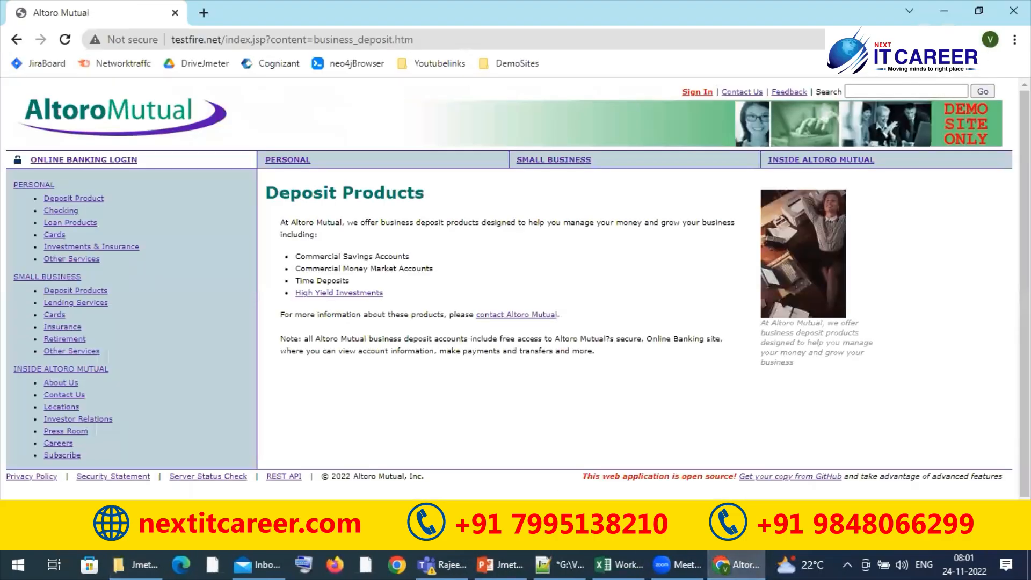
left_click(1015, 40)
left_click(857, 299)
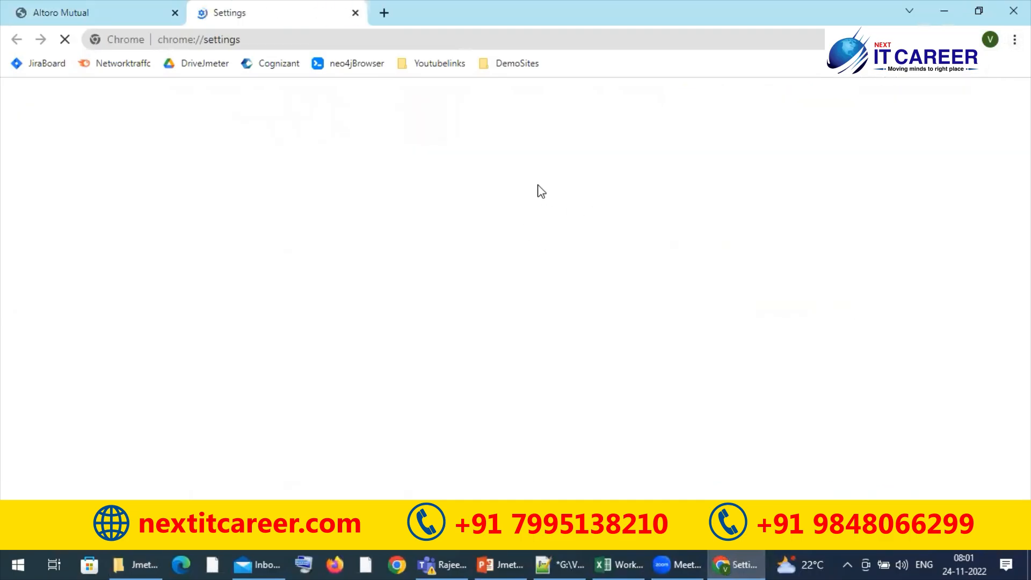
type("proxy")
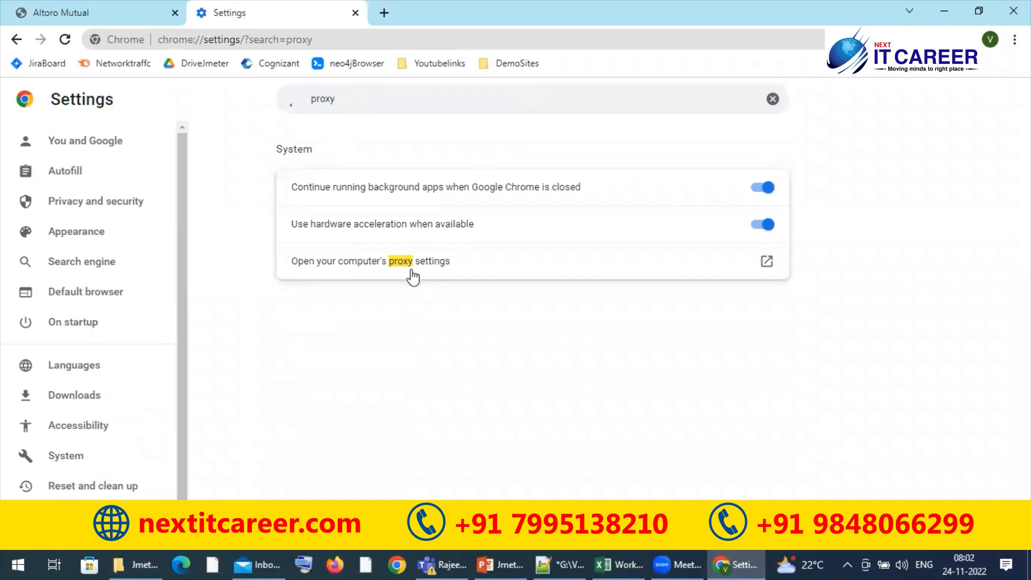
left_click(412, 268)
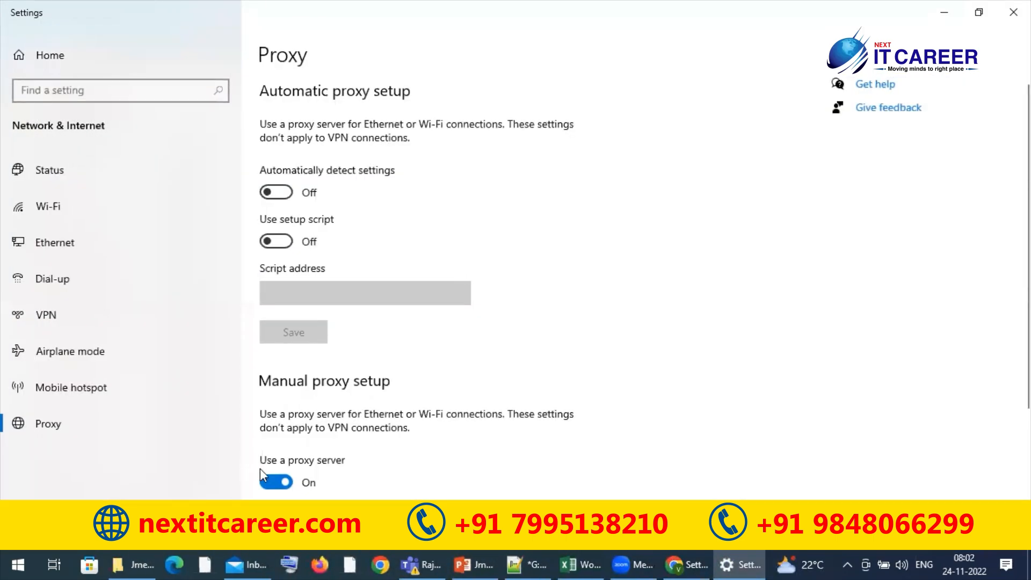
Turn off the manual proxy server and automatic settings detection, close both settings pages and minimize Chrome
left_click(275, 483)
left_click(278, 192)
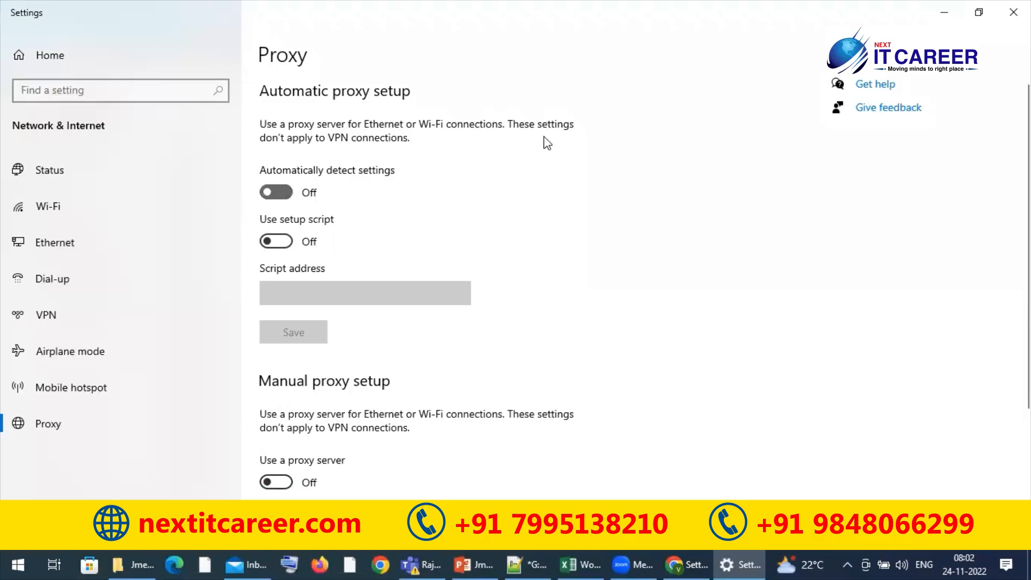
left_click(1014, 12)
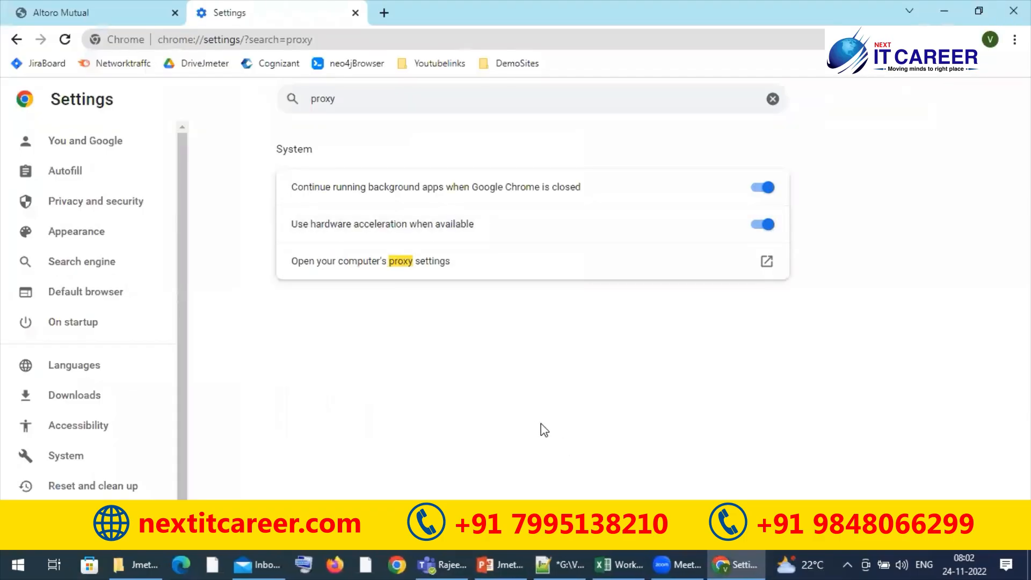
left_click(355, 13)
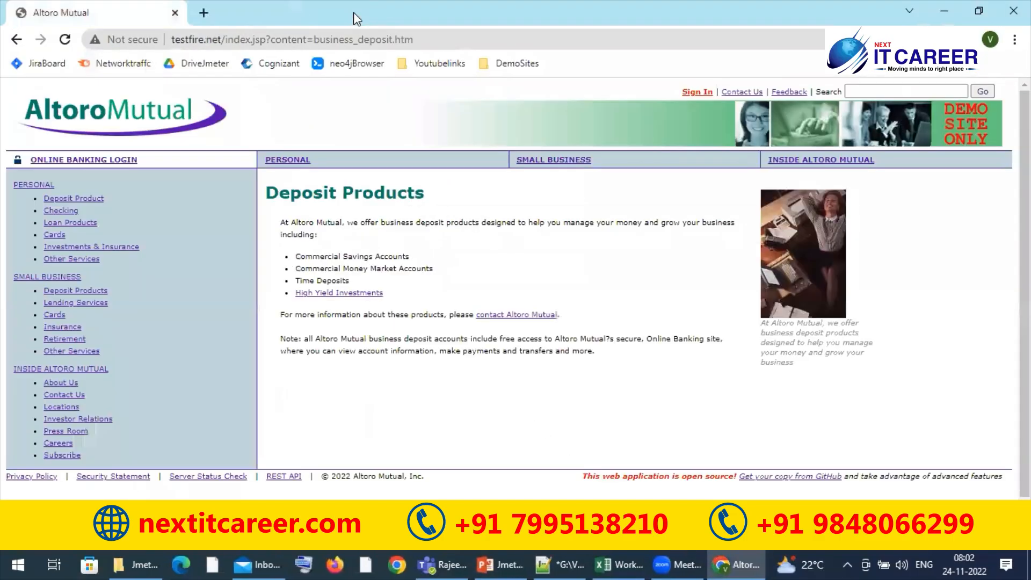
left_click(944, 11)
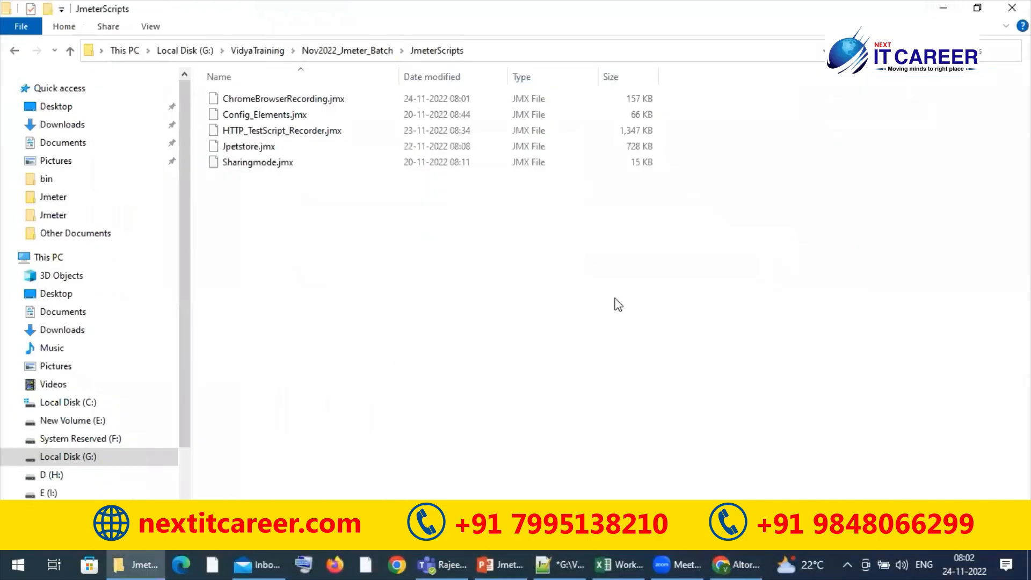
Open Microsoft Edge, dismiss the offer to restore pages and maximize the browser window
left_click(186, 556)
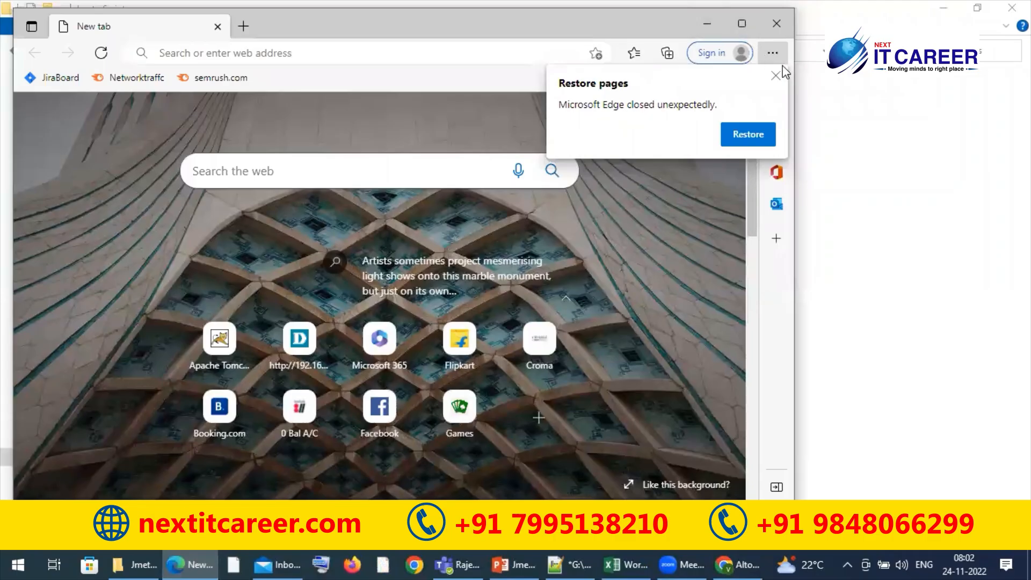
left_click(774, 76)
left_click(742, 23)
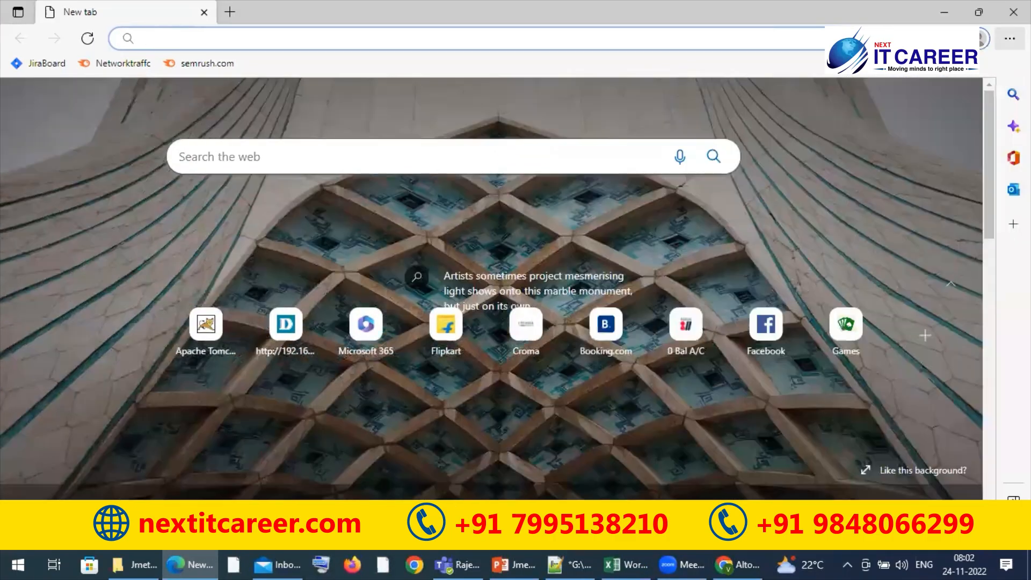
Search the Edge settings for "certi" and open the certificate manager
left_click(1009, 38)
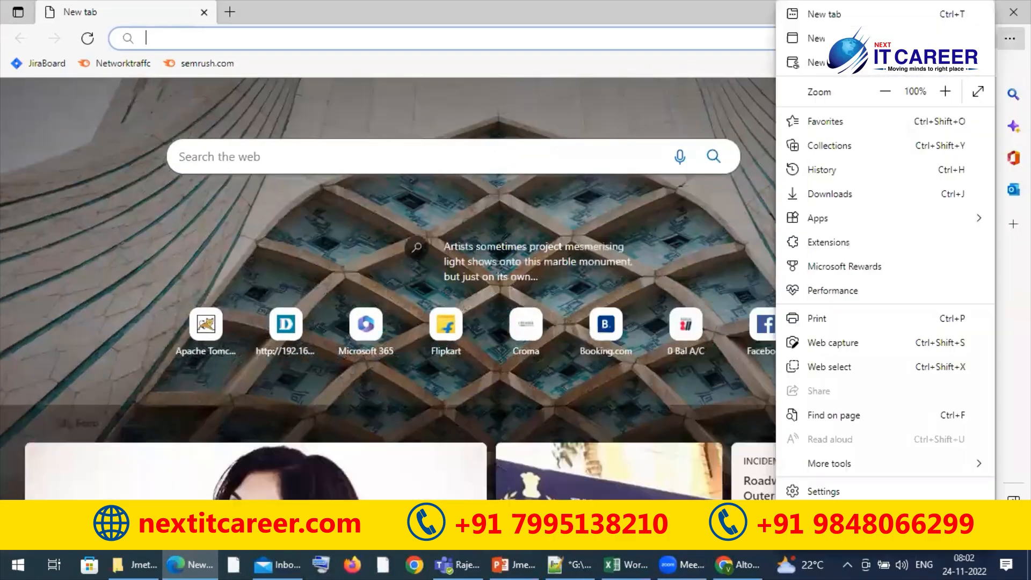
left_click(834, 492)
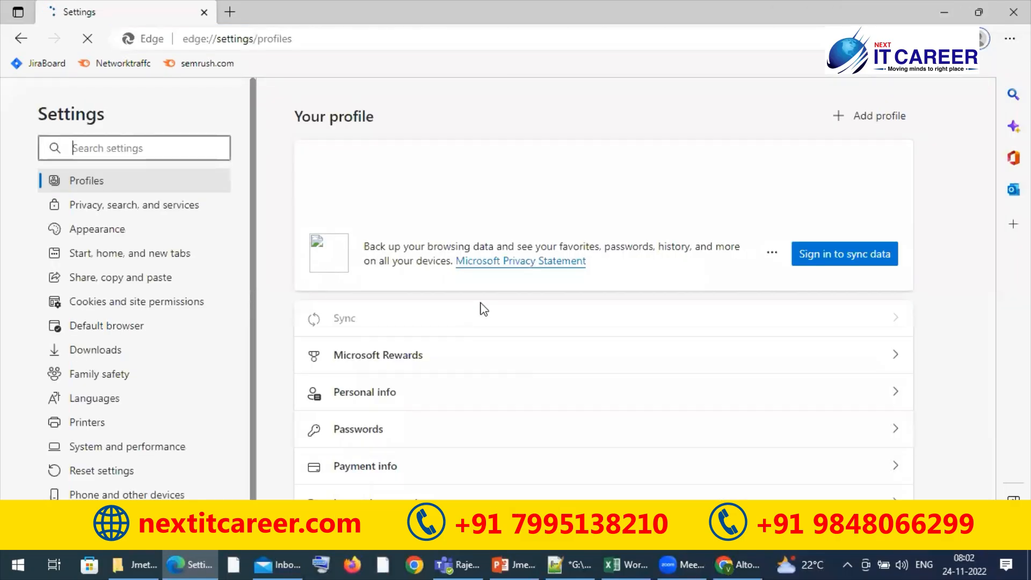
left_click(150, 147)
type("certi")
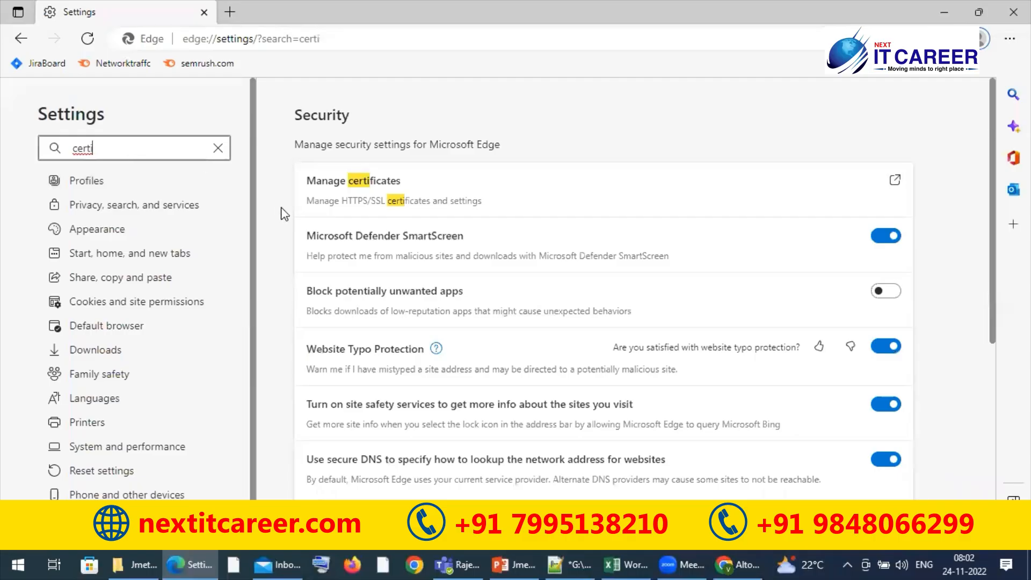
left_click(428, 184)
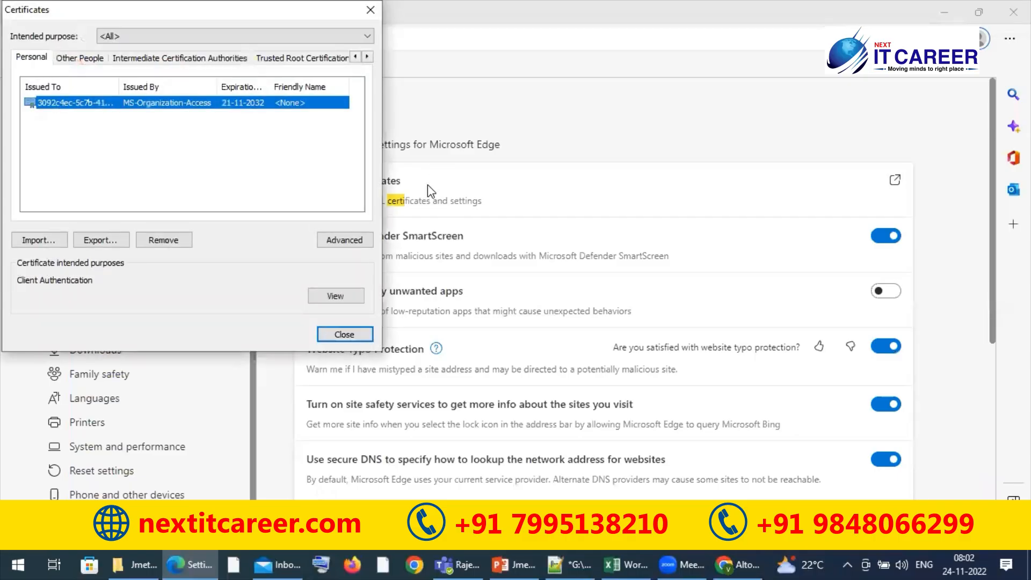
Delete the JMeter Root CA certificate from the Trusted Root Certification Authorities
left_click(280, 59)
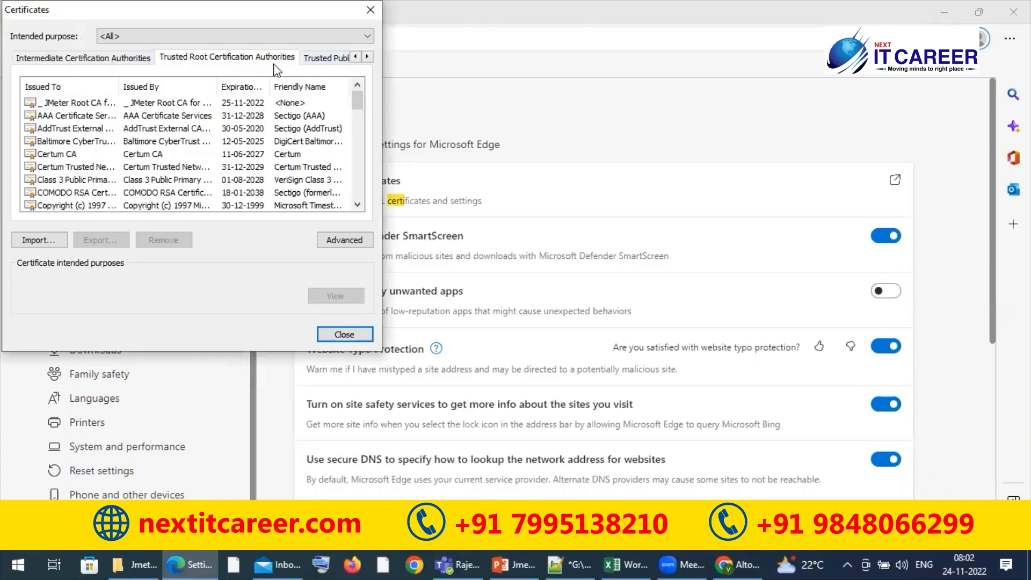
left_click(179, 105)
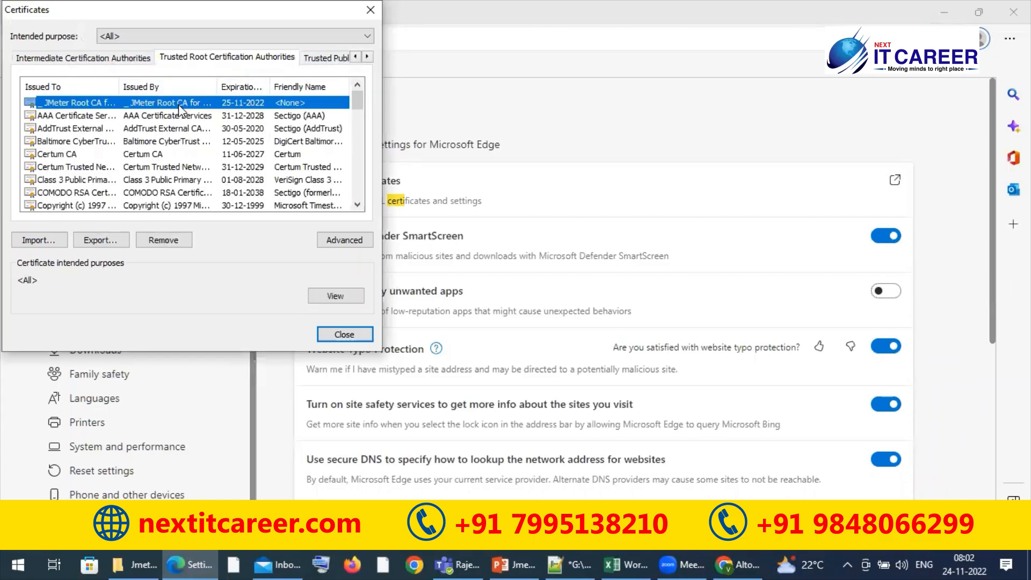
left_click(172, 240)
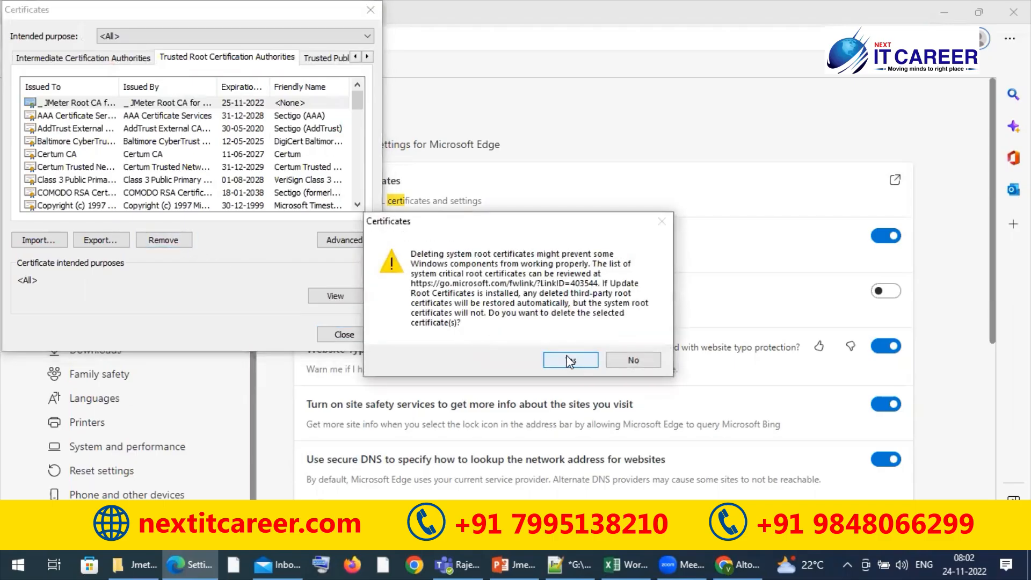
left_click(554, 359)
left_click(562, 373)
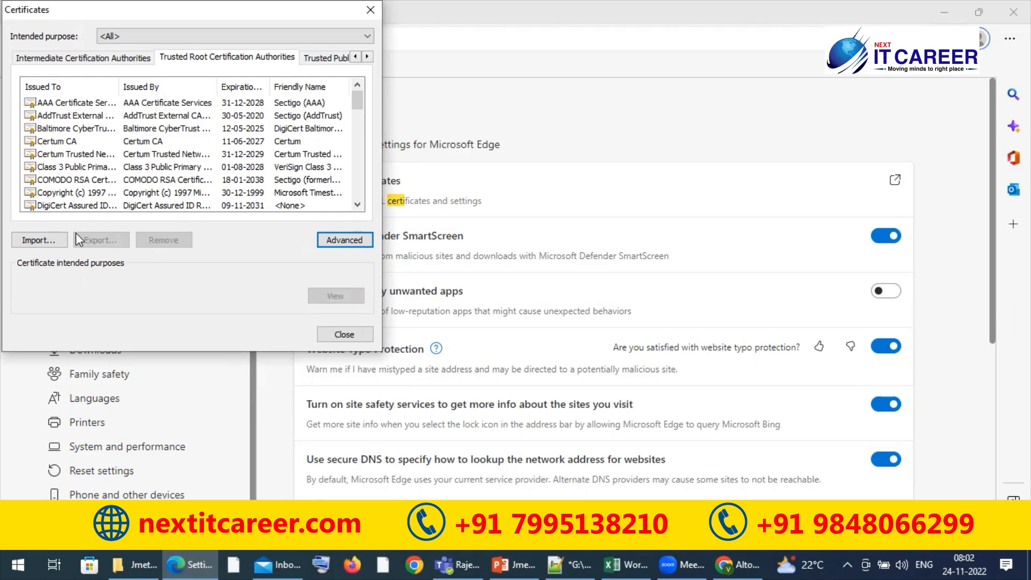
Start a certificate import and choose the ApacheJMeterTemporaryRootCA file from the apache-jmeter-5.5 bin folder on drive E
left_click(40, 240)
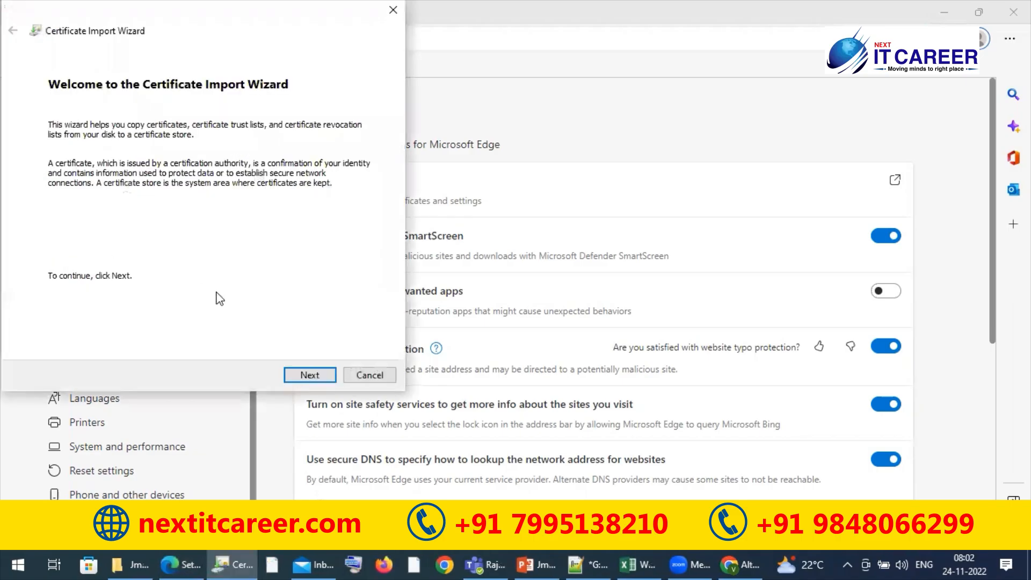
left_click(310, 375)
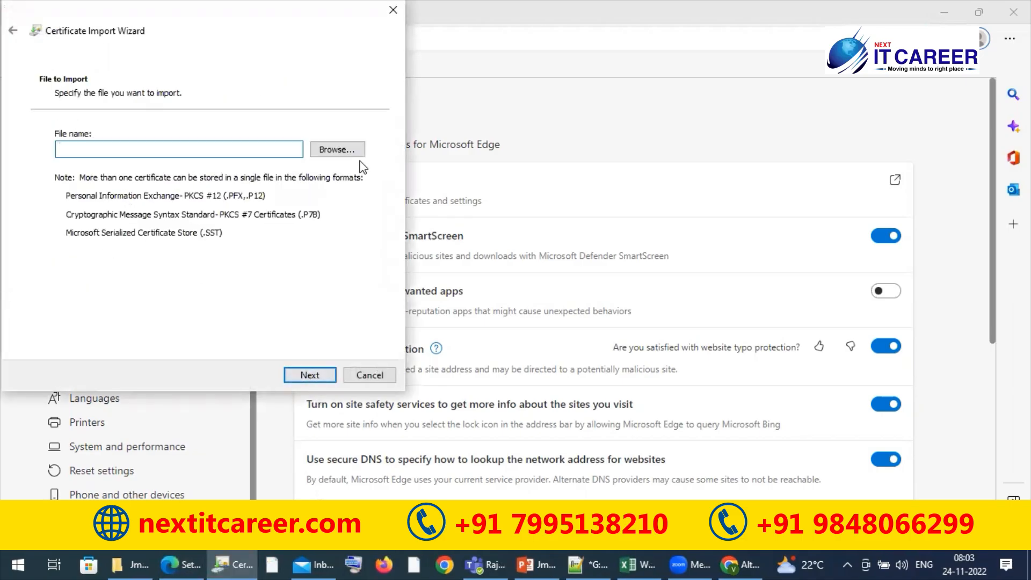
left_click(343, 155)
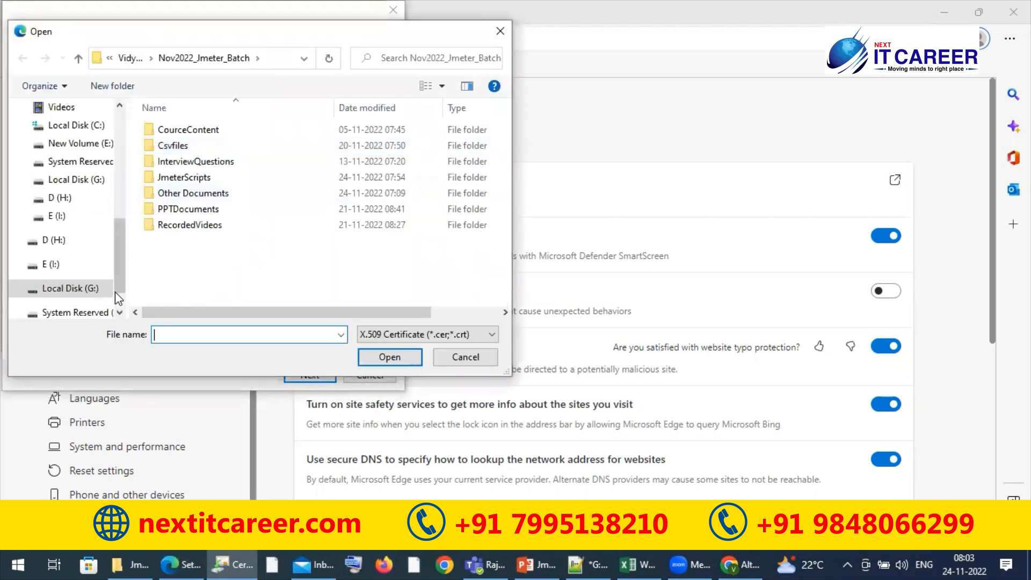
left_click(79, 150)
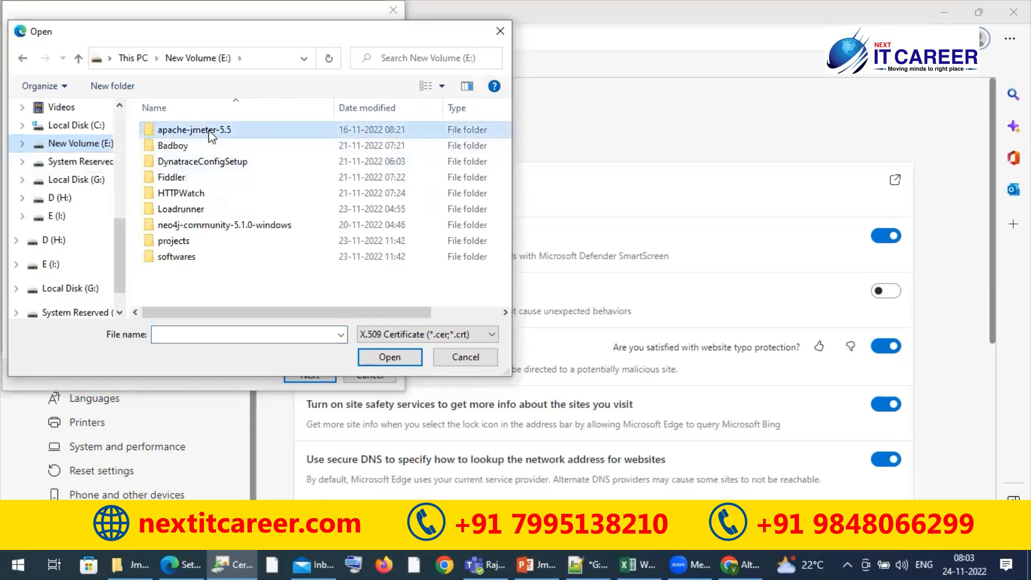
double_click(209, 131)
double_click(209, 131)
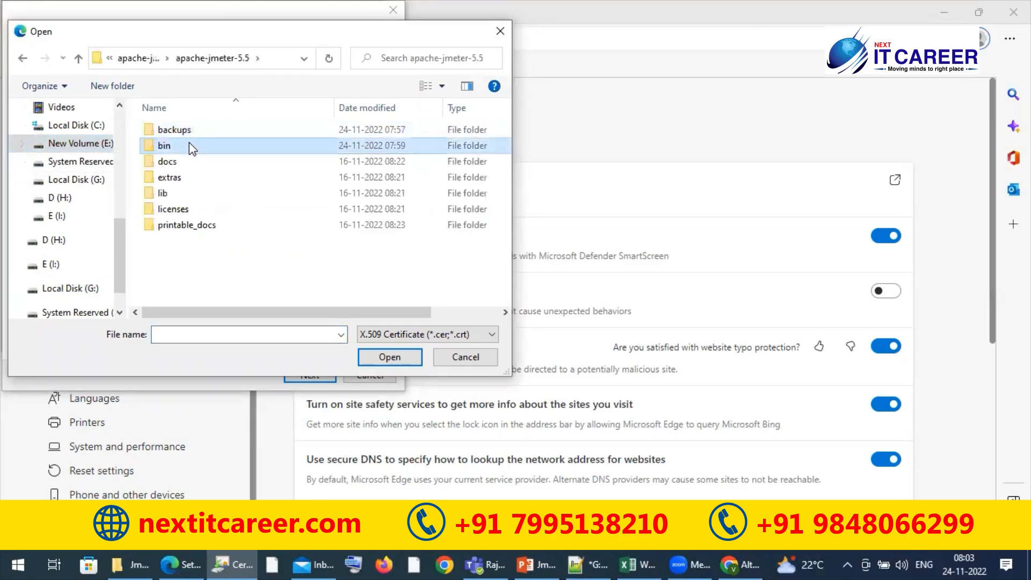
double_click(189, 143)
left_click(185, 178)
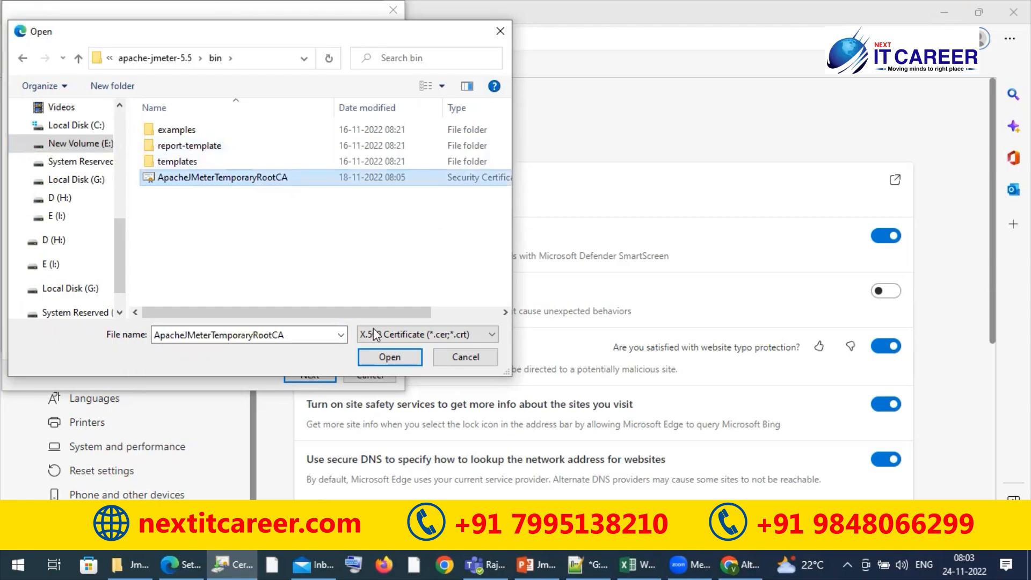
left_click(383, 360)
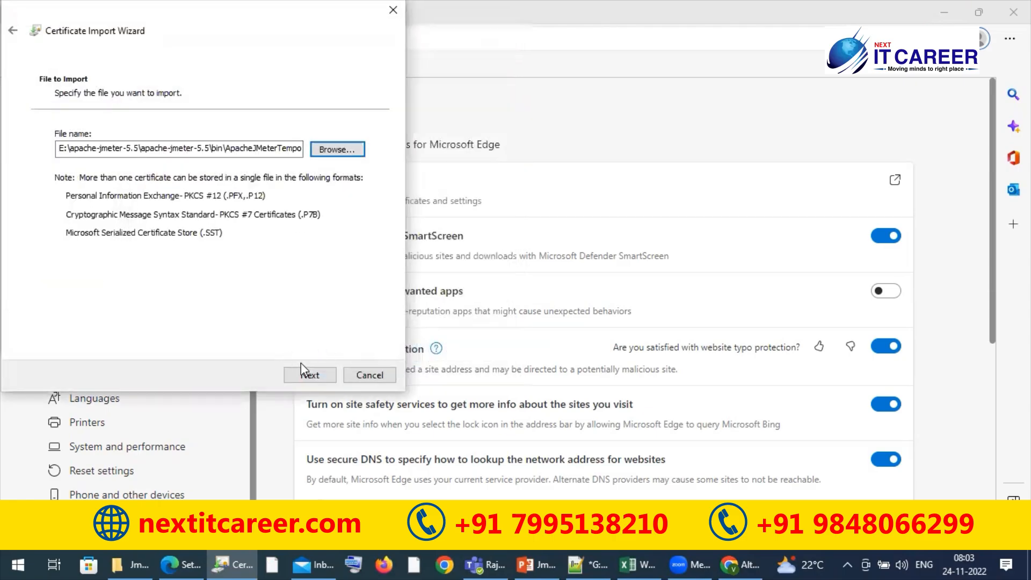
Import the JMeter certificate into the Trusted Root Certification Authorities store and accept its installation
left_click(302, 376)
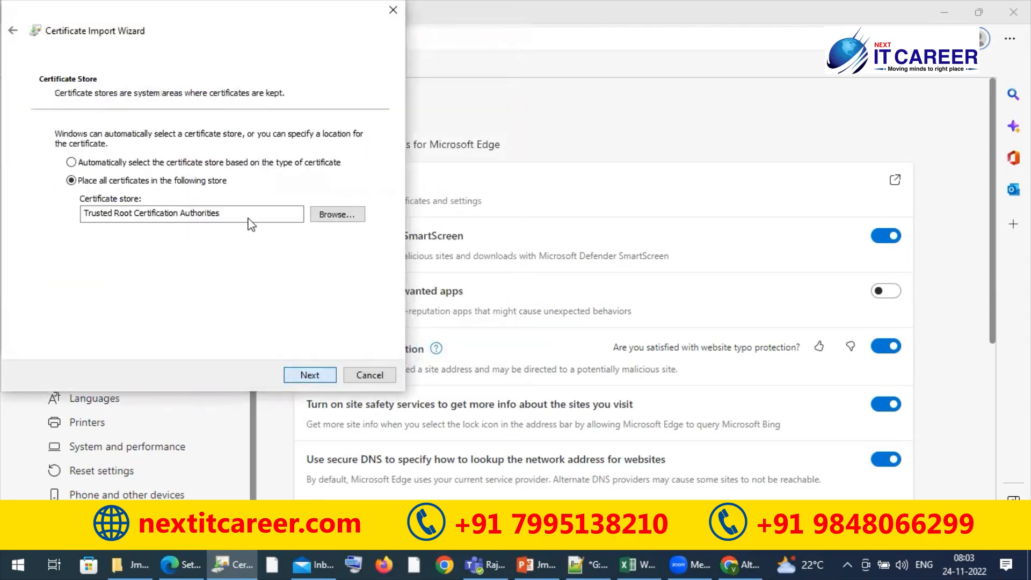
left_click(310, 376)
left_click(310, 376)
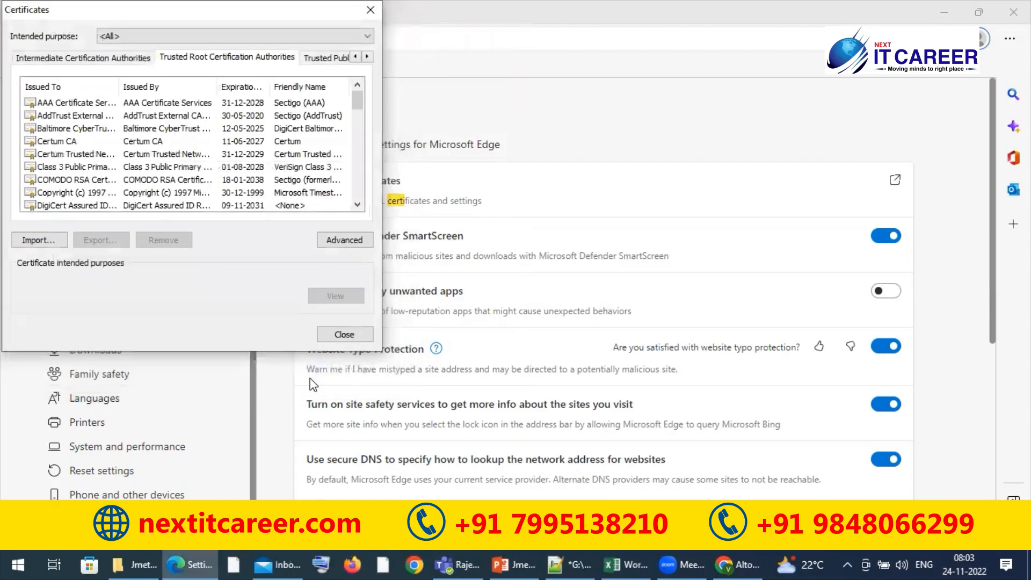
left_click(571, 424)
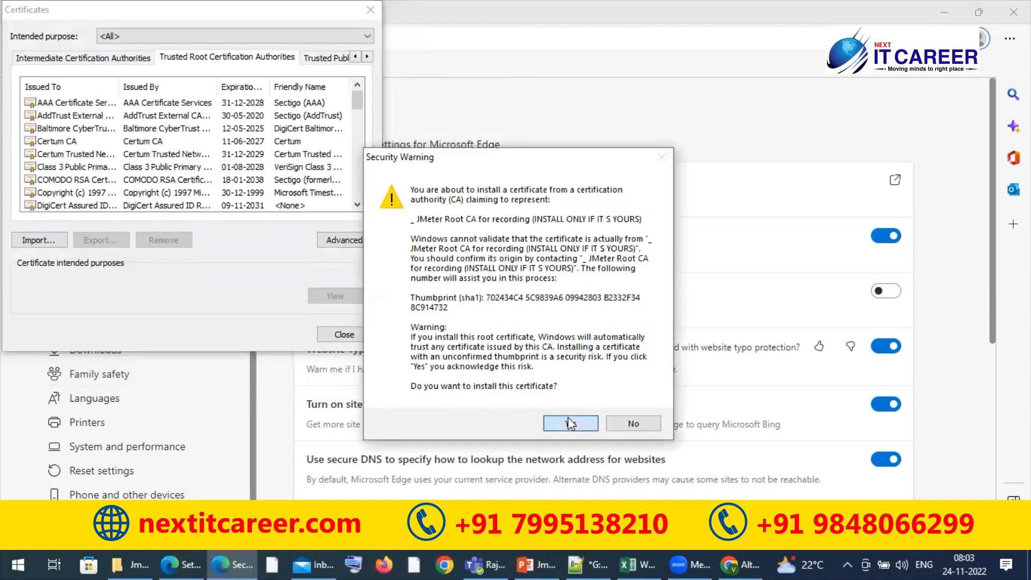
left_click(566, 332)
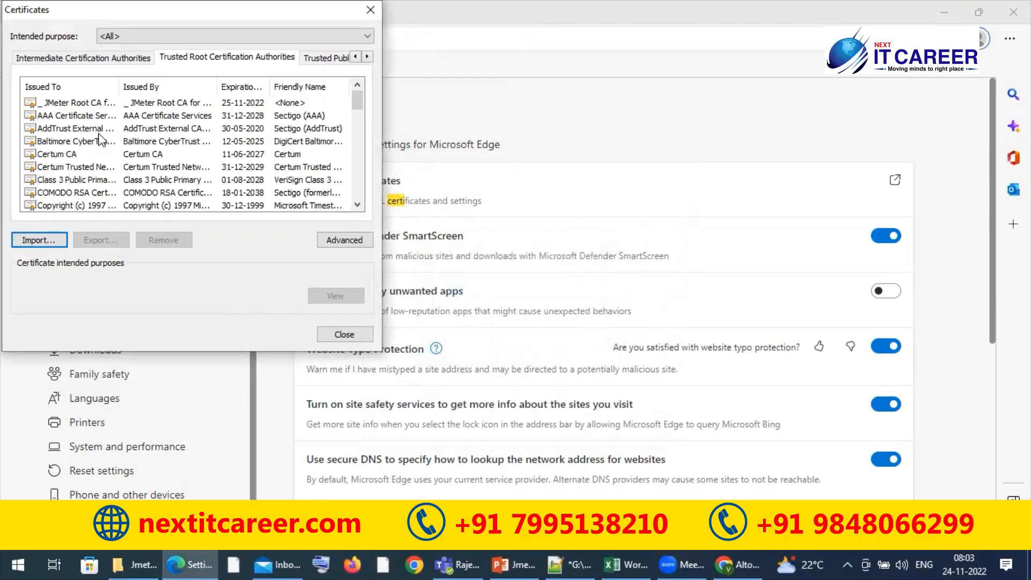
Check the validity period of the imported JMeter Root CA certificate and close the certificate windows
left_click(93, 104)
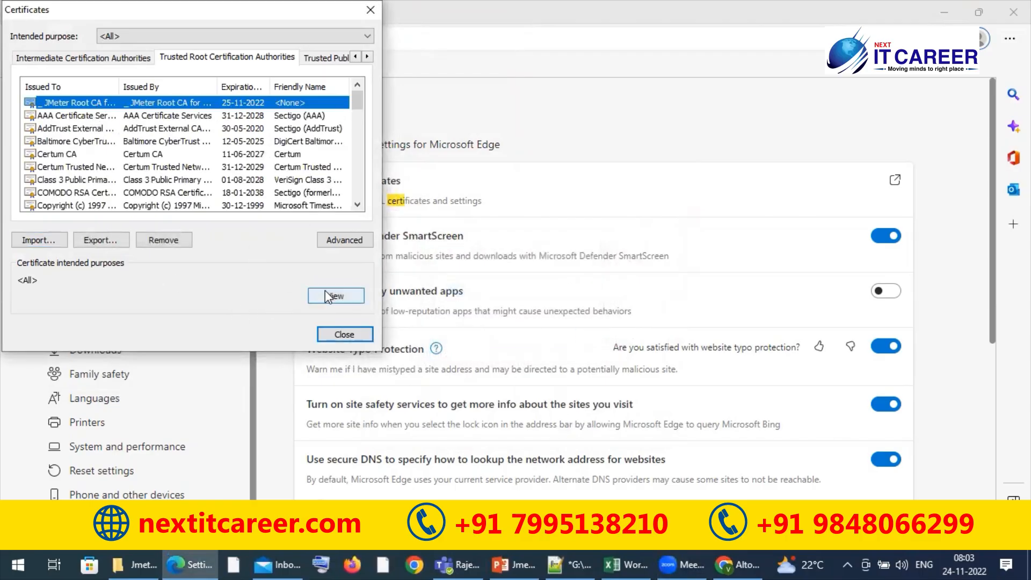
left_click(325, 293)
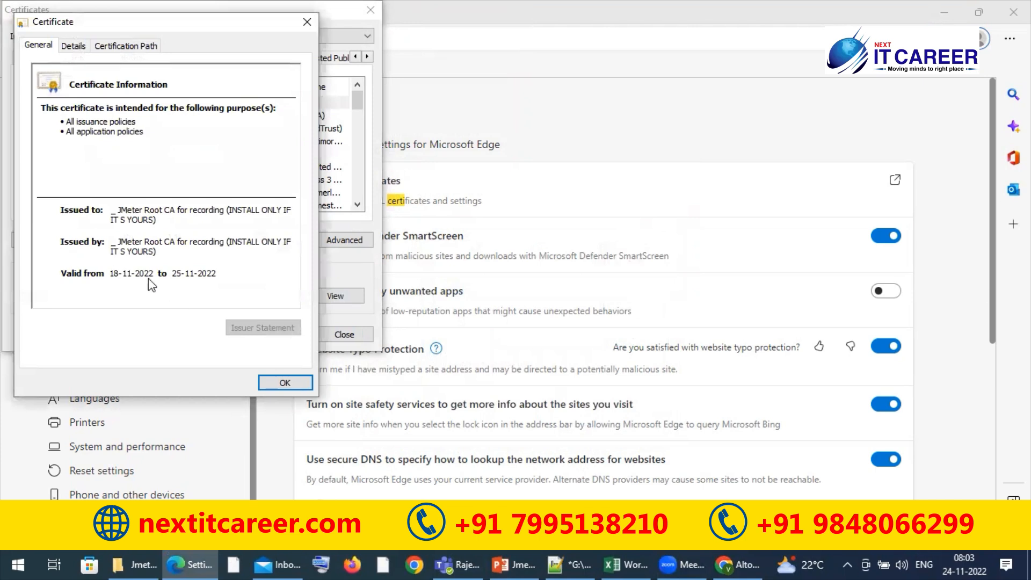
left_click(285, 383)
left_click(333, 334)
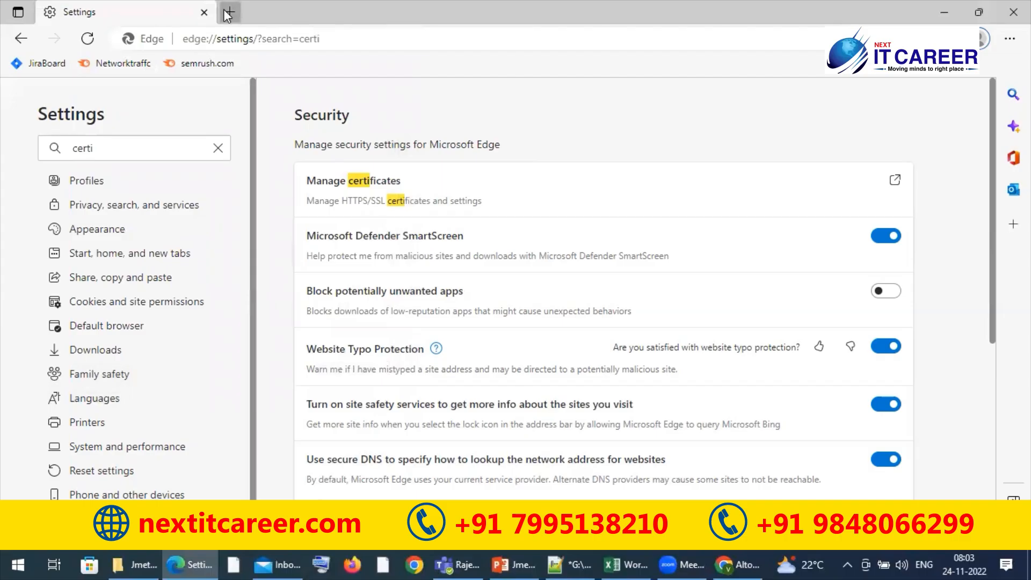
Replace the settings tab with a new one, search the Edge settings for "proxy" and open the computer's proxy settings
left_click(230, 10)
left_click(204, 13)
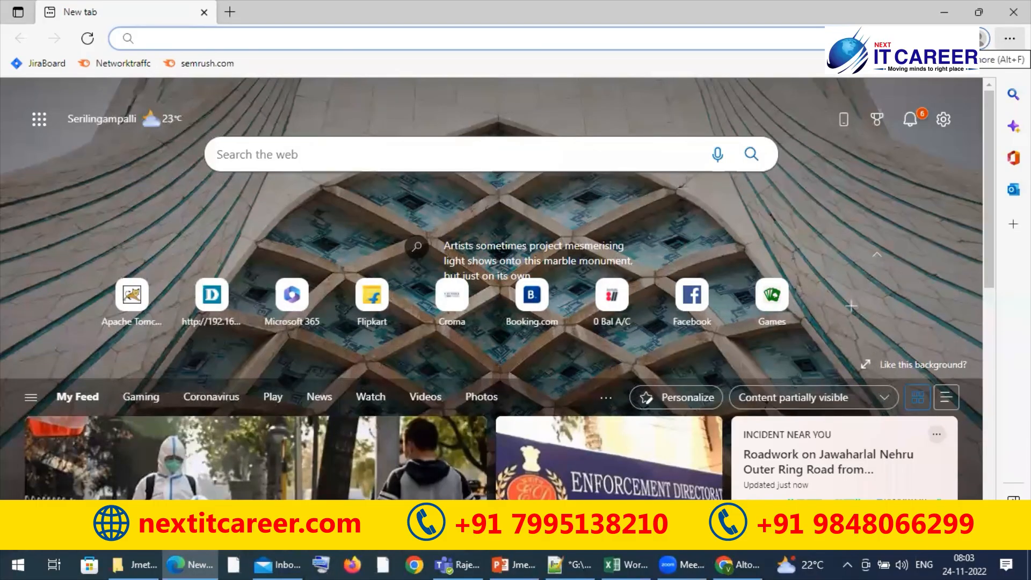
left_click(1010, 38)
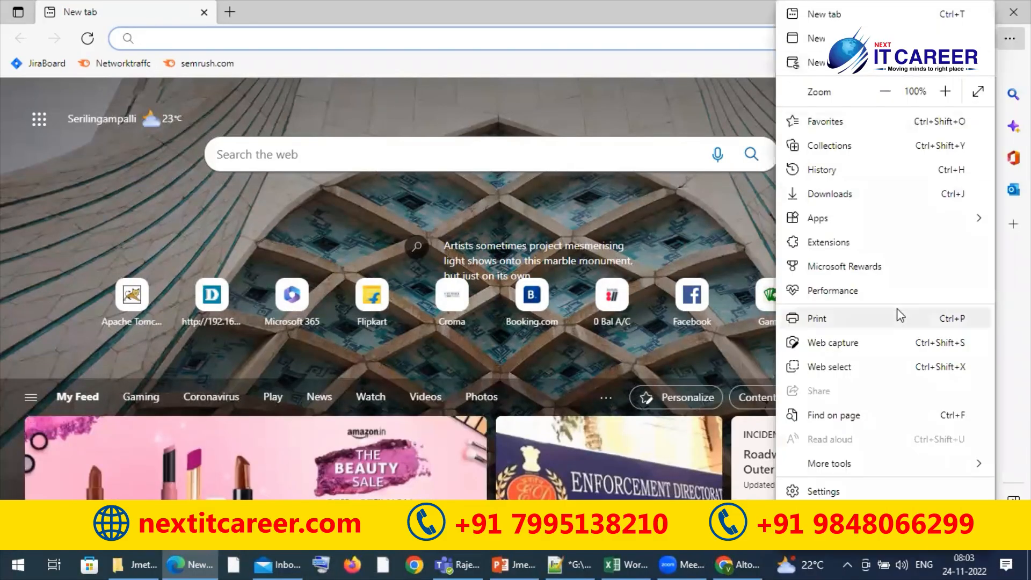
left_click(825, 515)
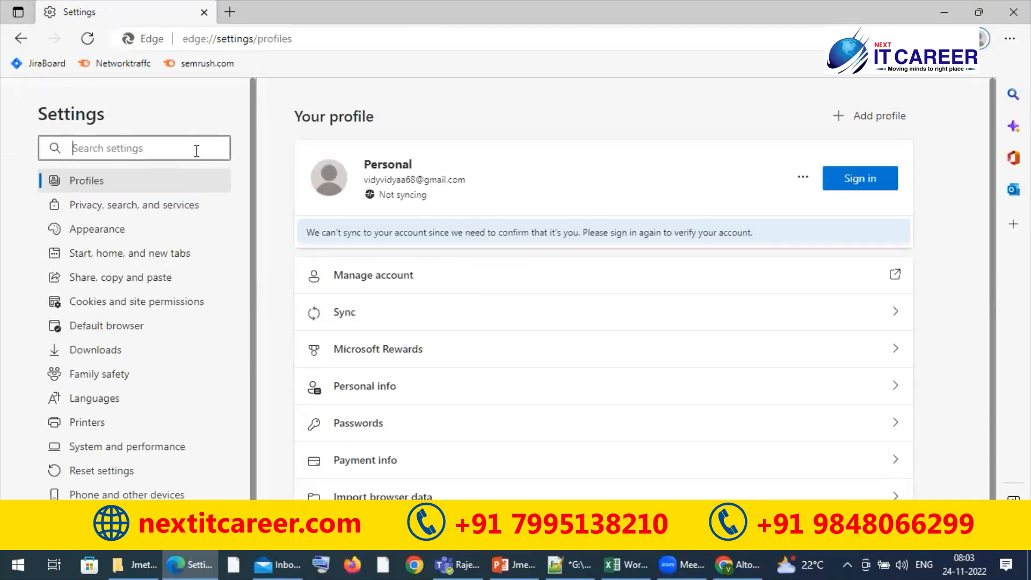
type("p")
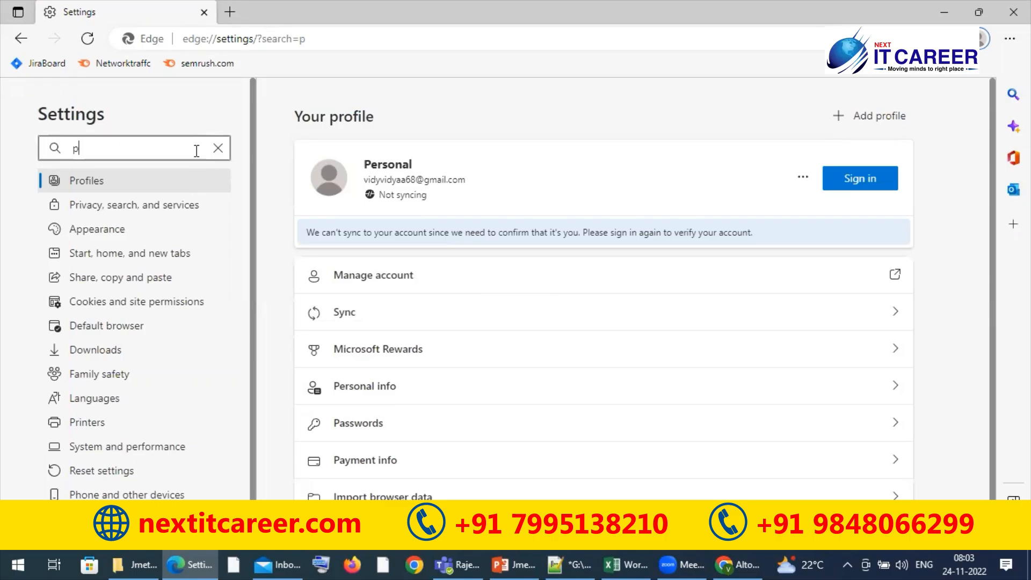
type("roxy")
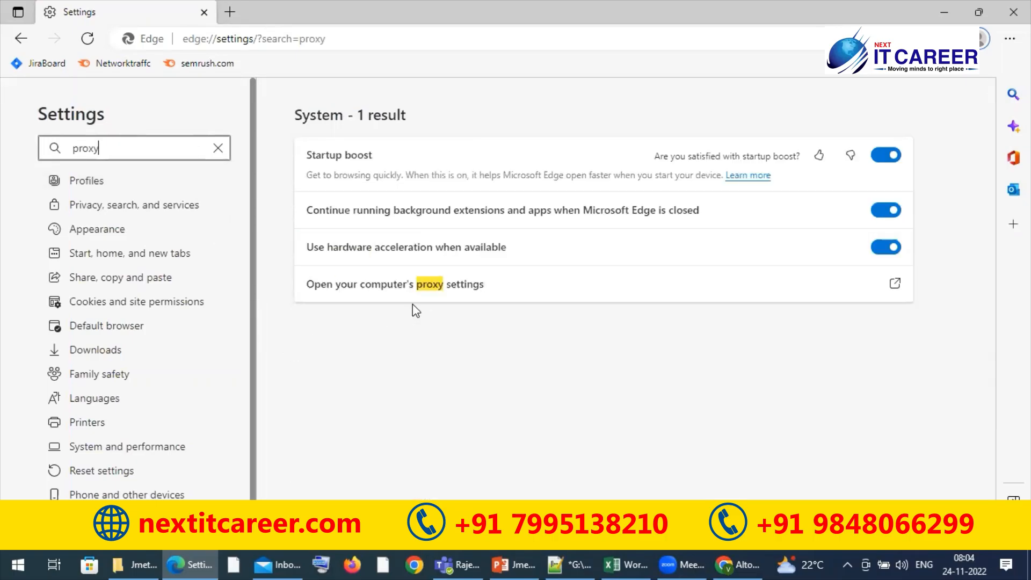
left_click(429, 288)
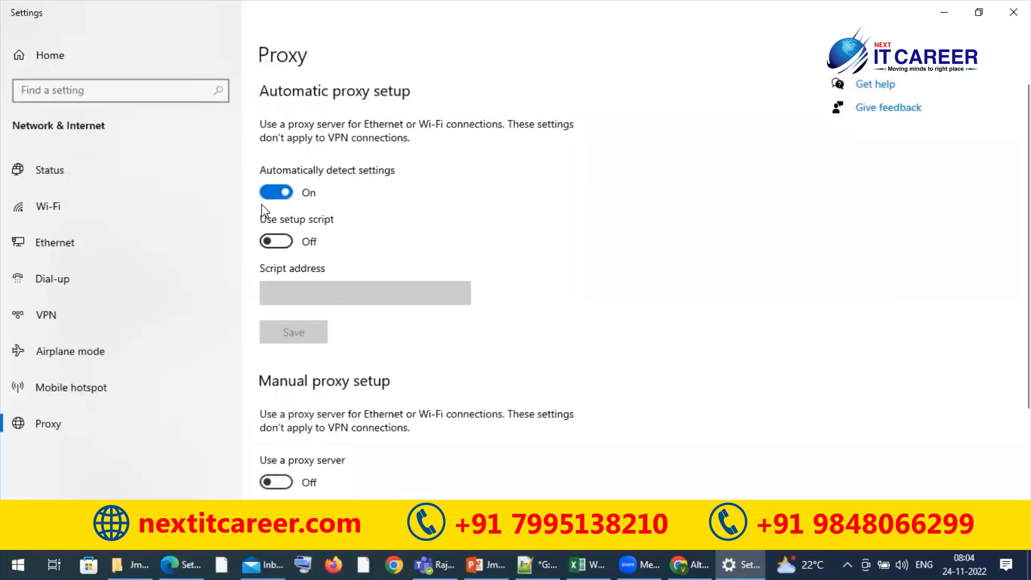
Turn off automatic settings detection and turn on the manual proxy server
left_click(277, 193)
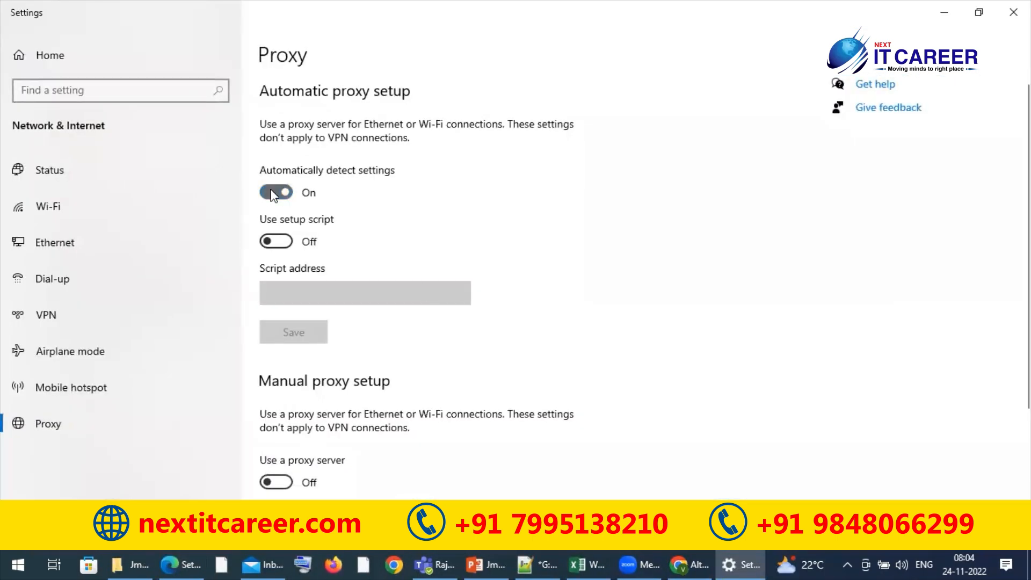
left_click(289, 483)
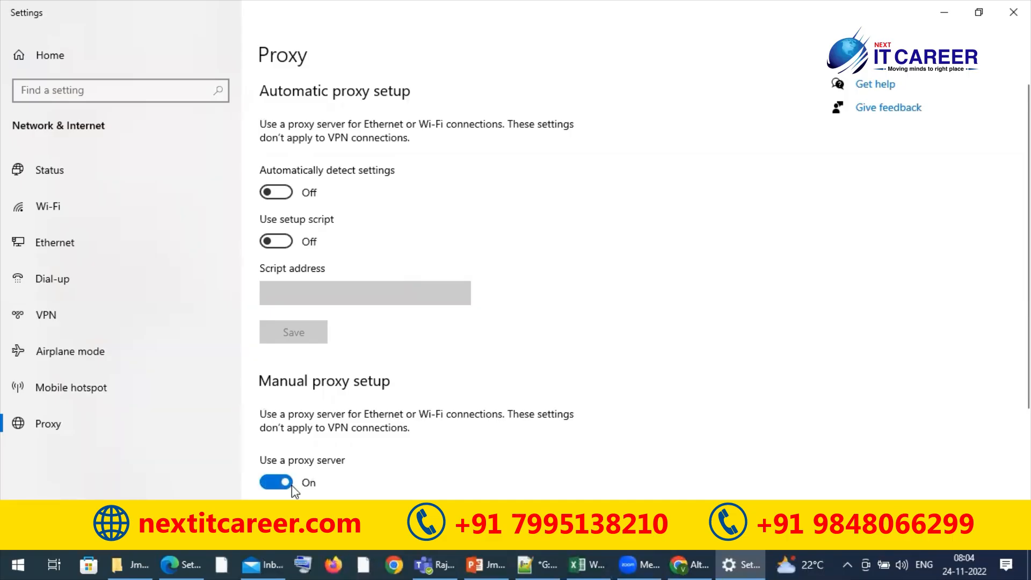
left_click_drag(1025, 328, 1026, 443)
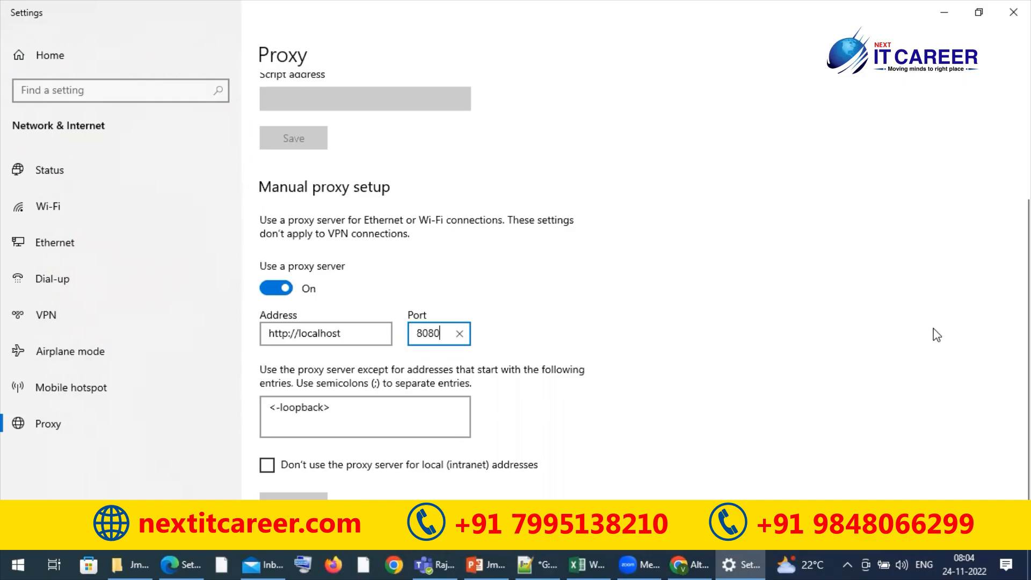
Enter 8080 as the manual proxy port, trying 8888 and 9191 first, save the proxy and close the Windows settings
left_click_drag(443, 334, 400, 334)
type("8888")
key("BackSpace")
key("BackSpace")
key("BackSpace")
key("BackSpace")
type("9191")
key("BackSpace")
key("BackSpace")
key("BackSpace")
key("BackSpace")
type("8080")
left_click(299, 505)
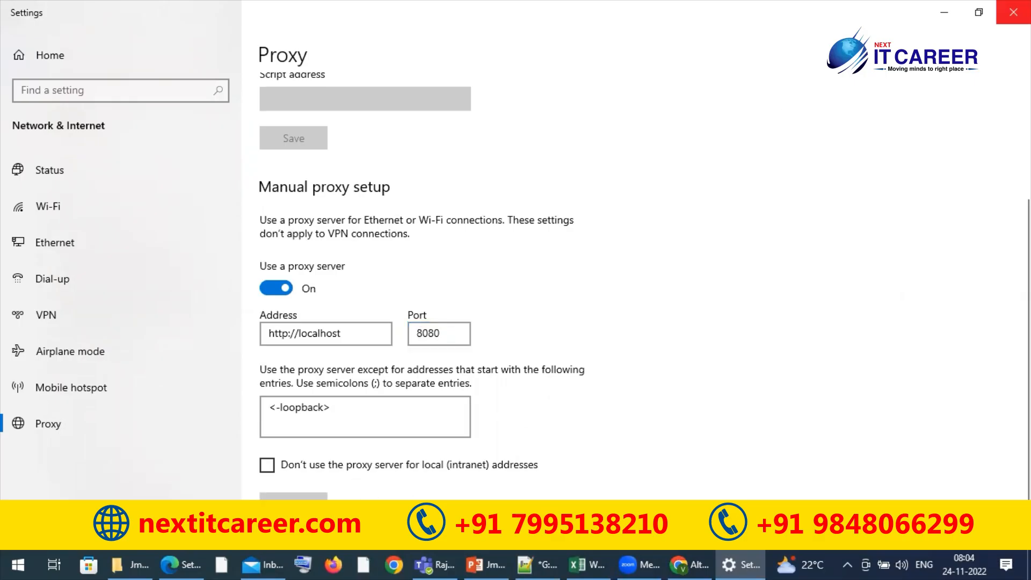
left_click(1013, 12)
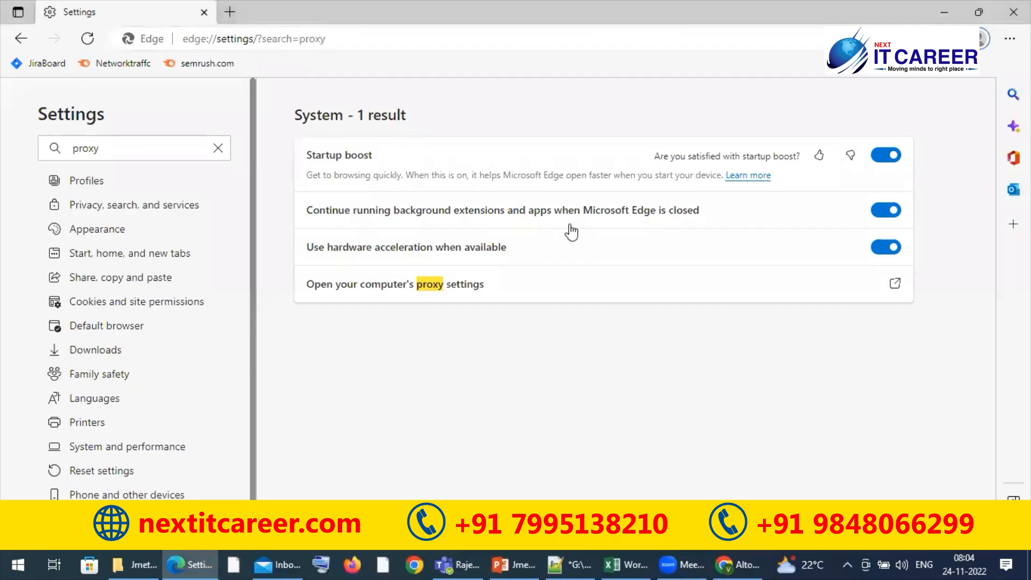
Clear the Edge browsing data of the last 4 weeks, including history, cookies and cached files
key("ctrl+shift+Delete")
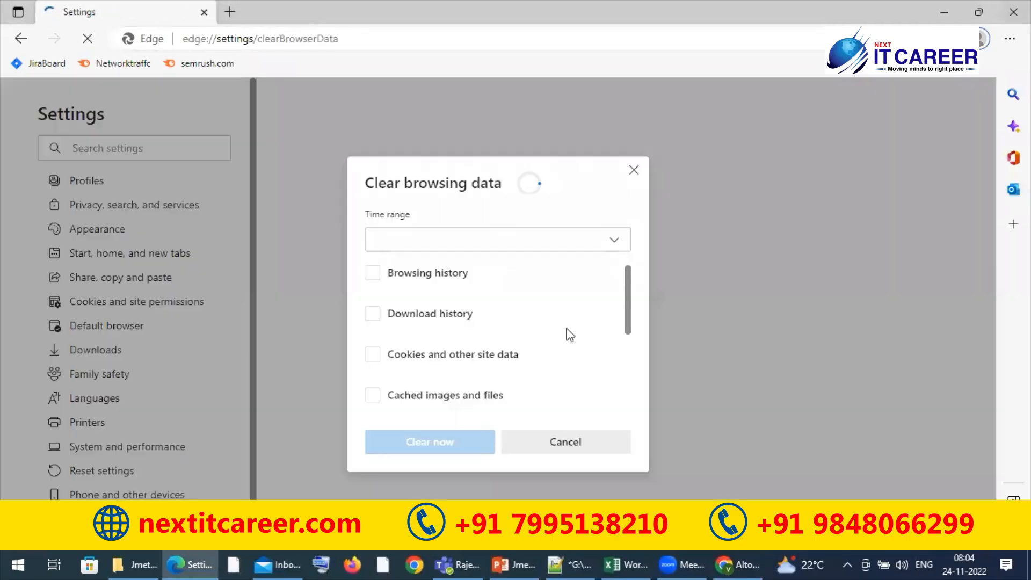
left_click(493, 246)
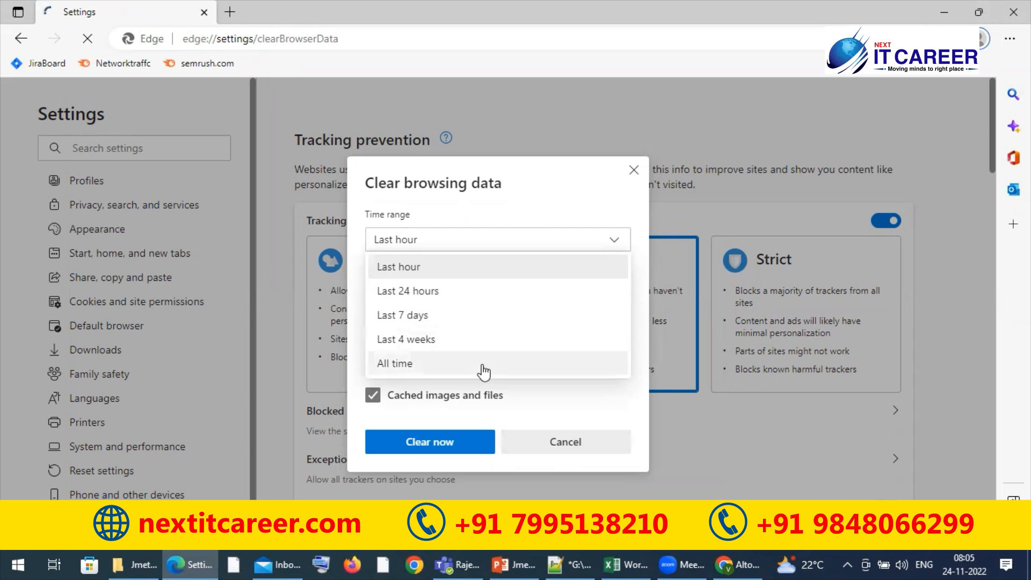
key("ctrl+a")
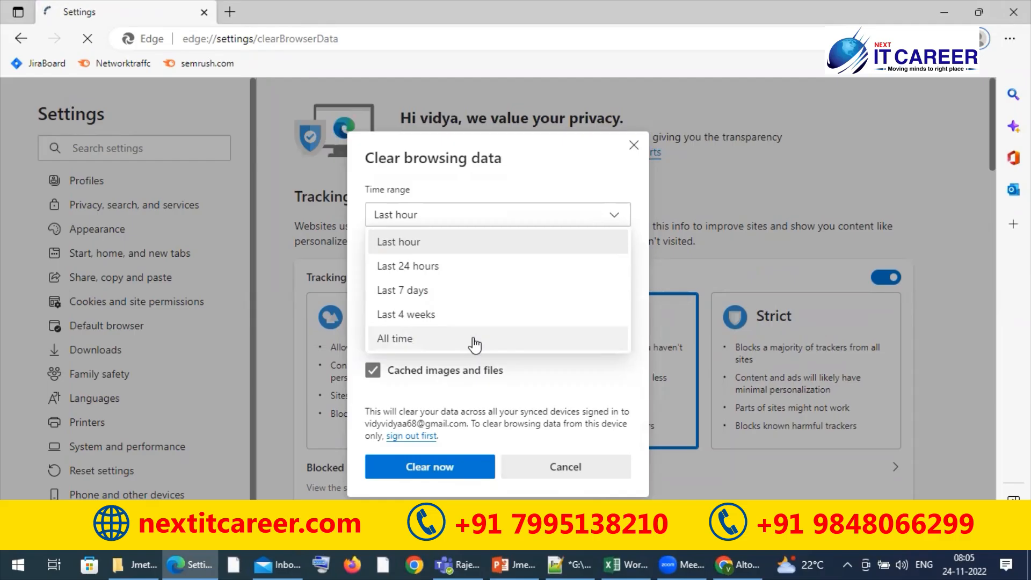
key("Down")
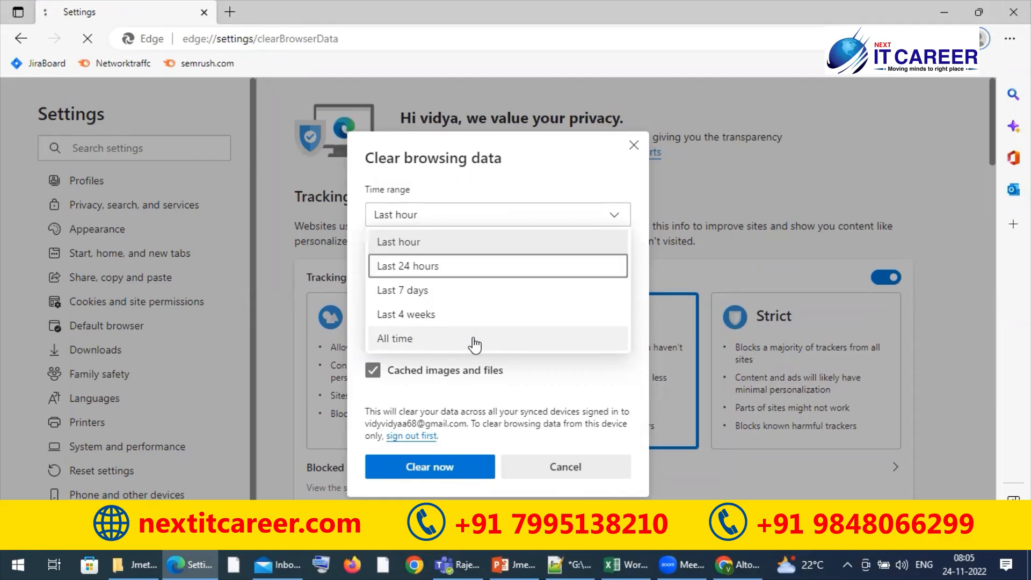
key("Up")
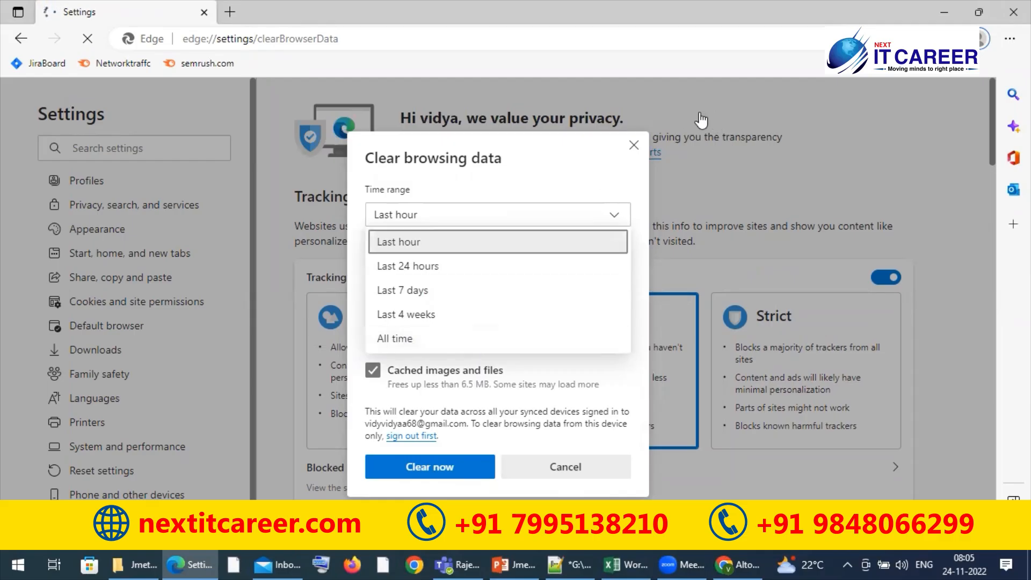
left_click(546, 150)
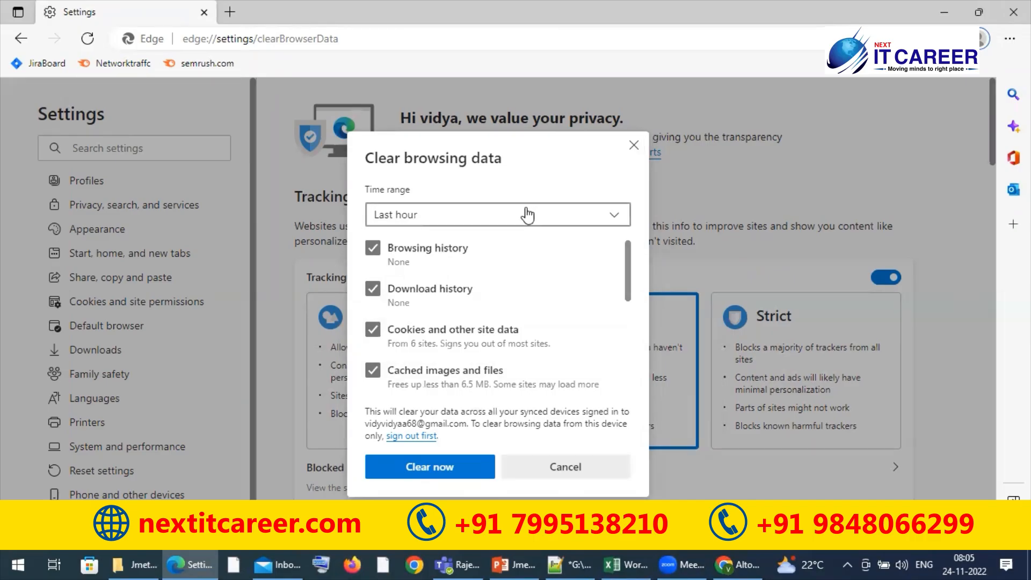
key("Down")
key("Down")
key("Down")
key("Down")
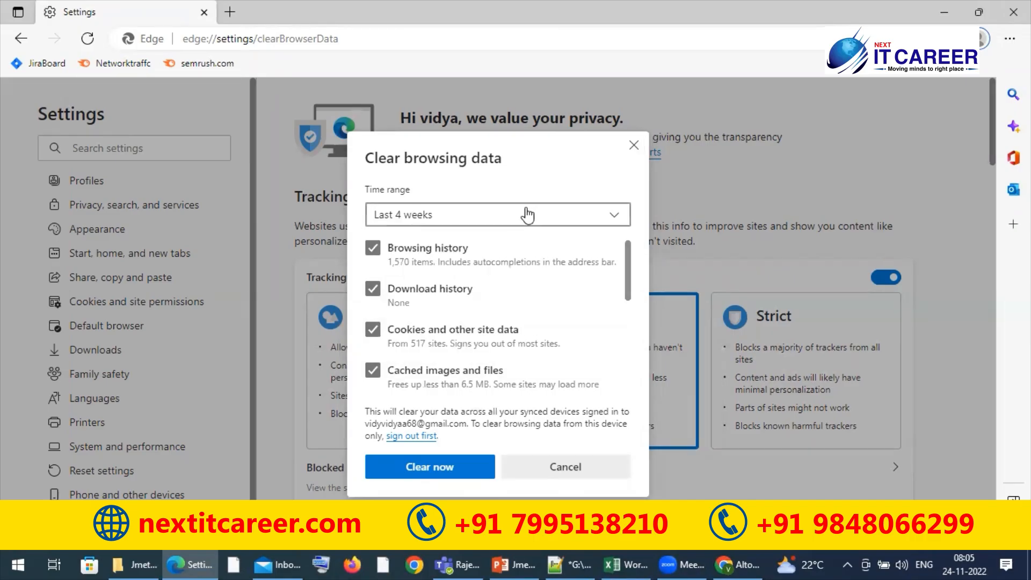
left_click(426, 466)
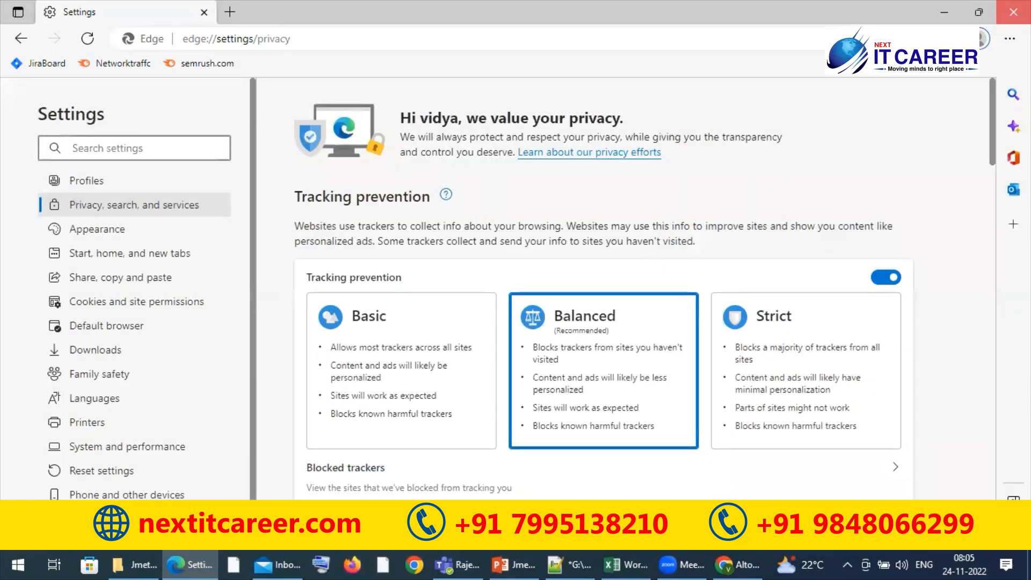
Close Microsoft Edge and switch to the DemoSitesForTraining.txt list in Notepad++
left_click(1013, 11)
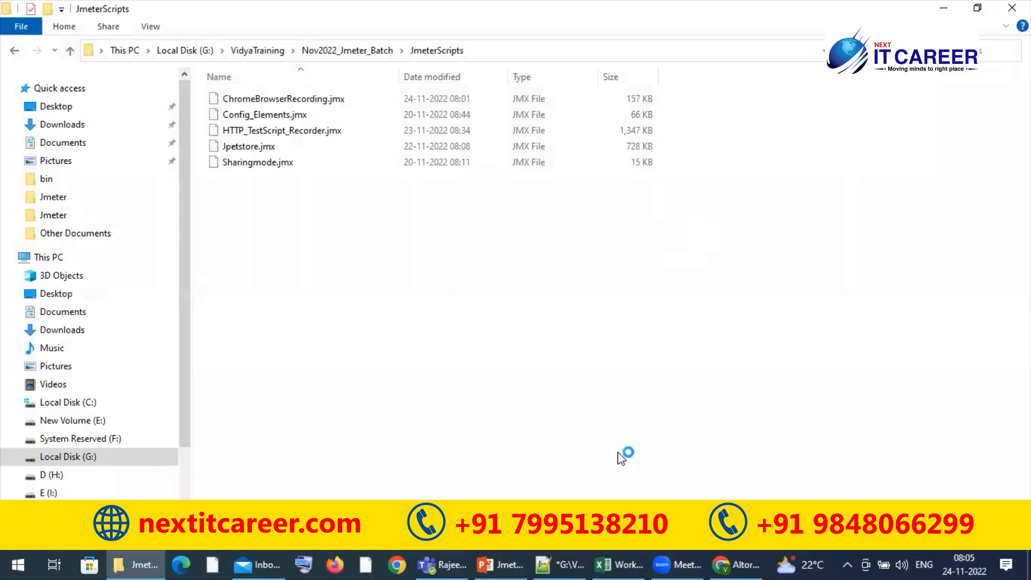
left_click(550, 557)
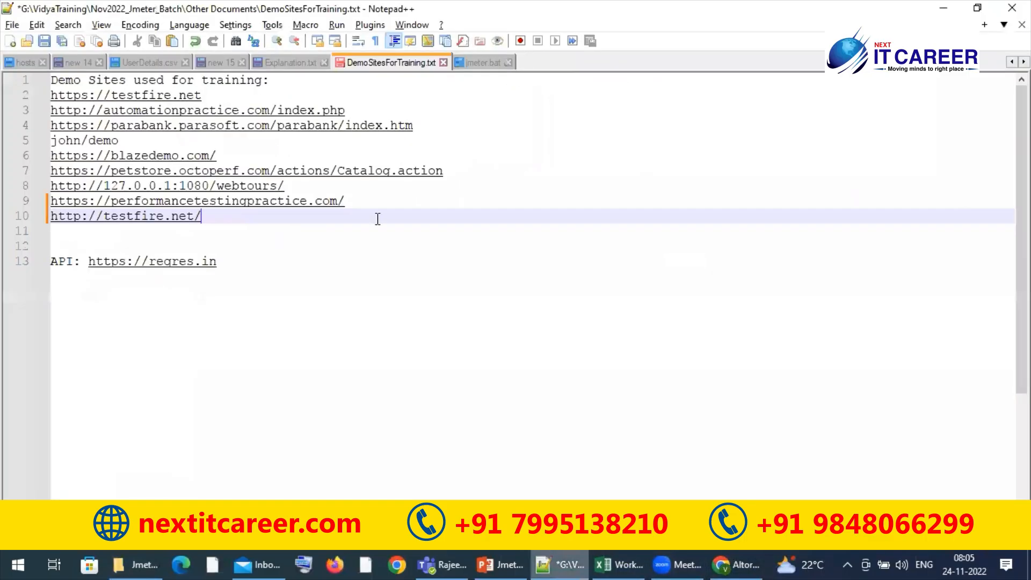
left_click(365, 204)
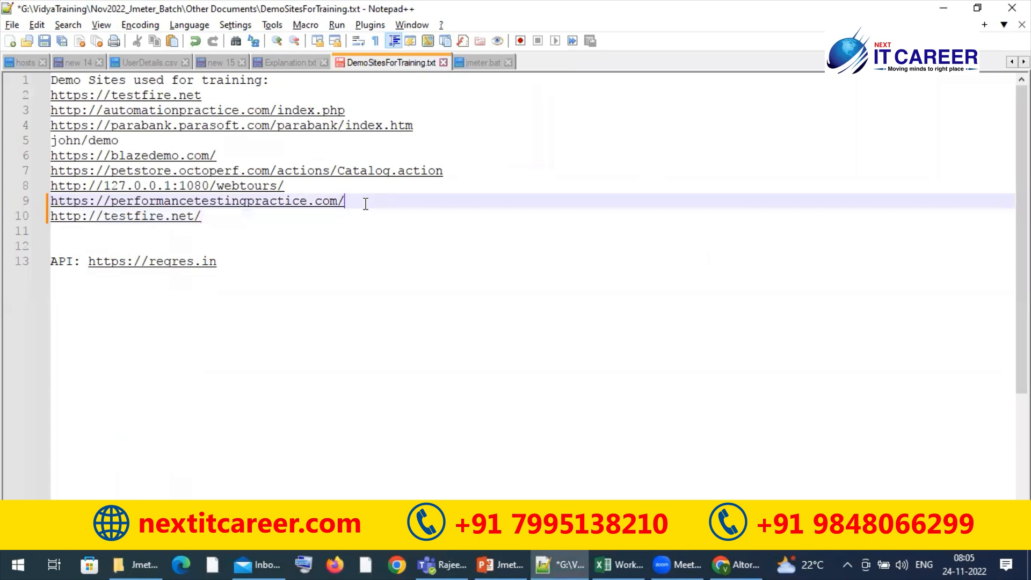
key("shift+Home")
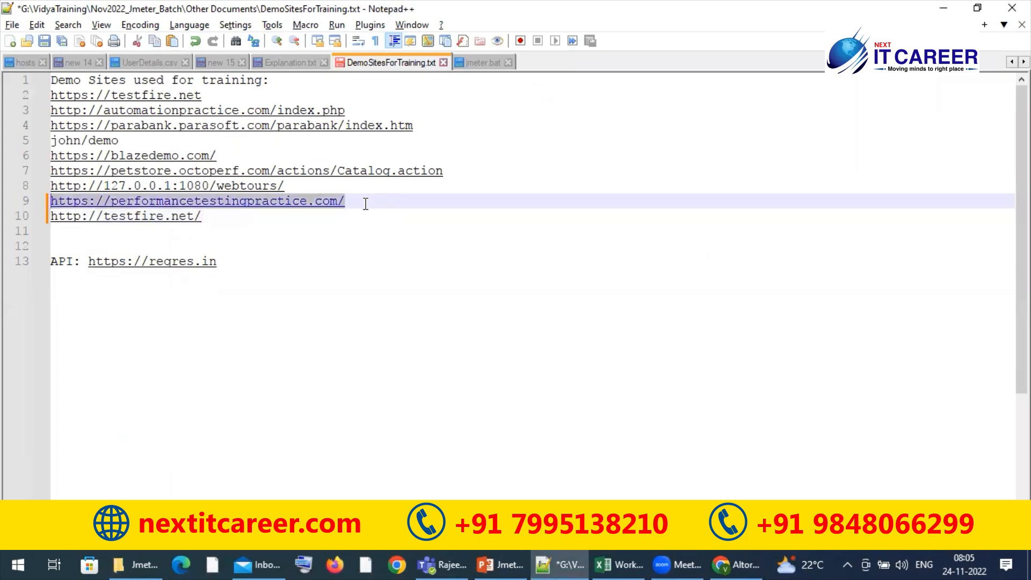
Launch Apache JMeter and bring its main window in front of the command console
key("alt+Tab")
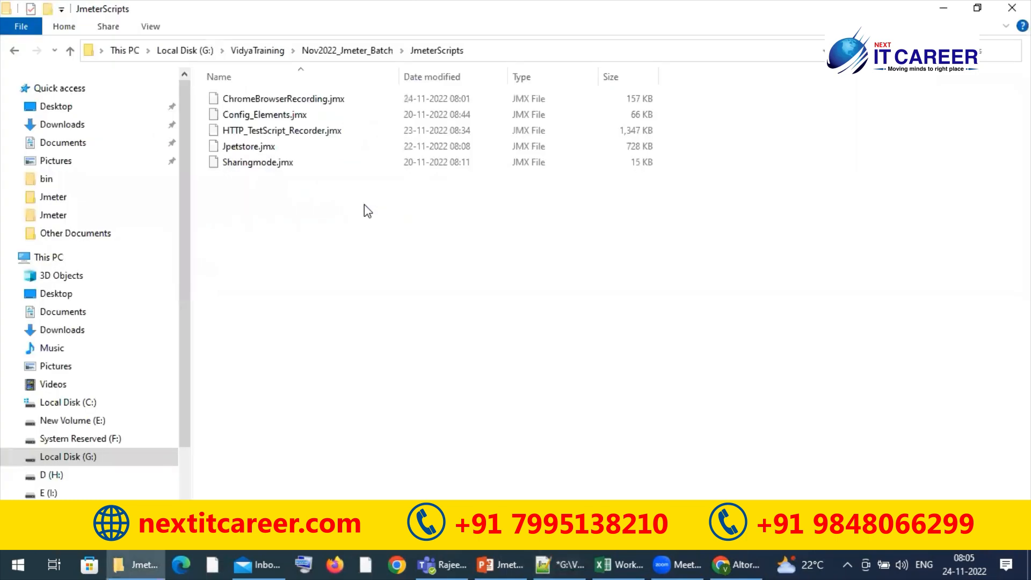
key("alt+Tab")
key("Tab")
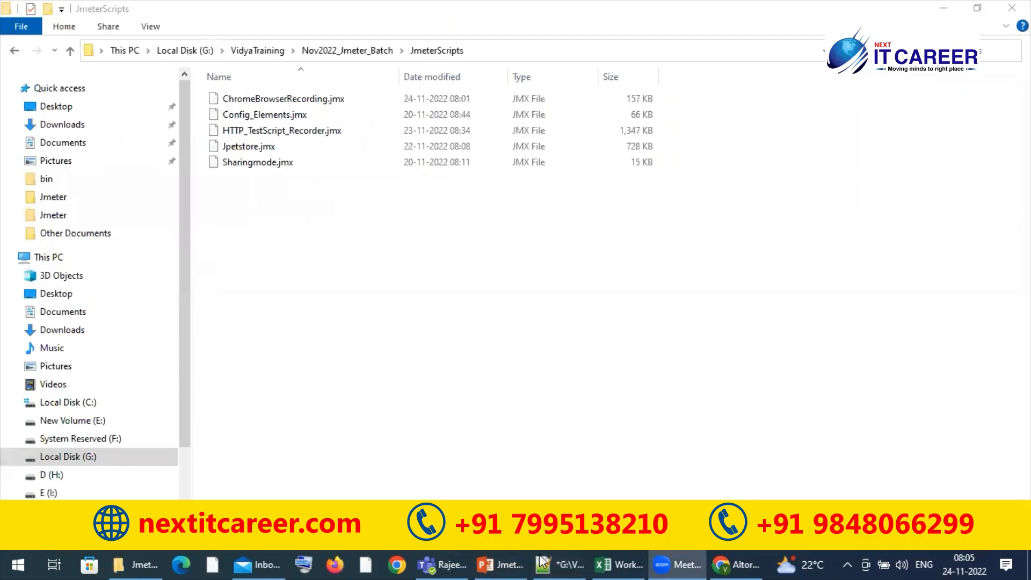
key("super+r")
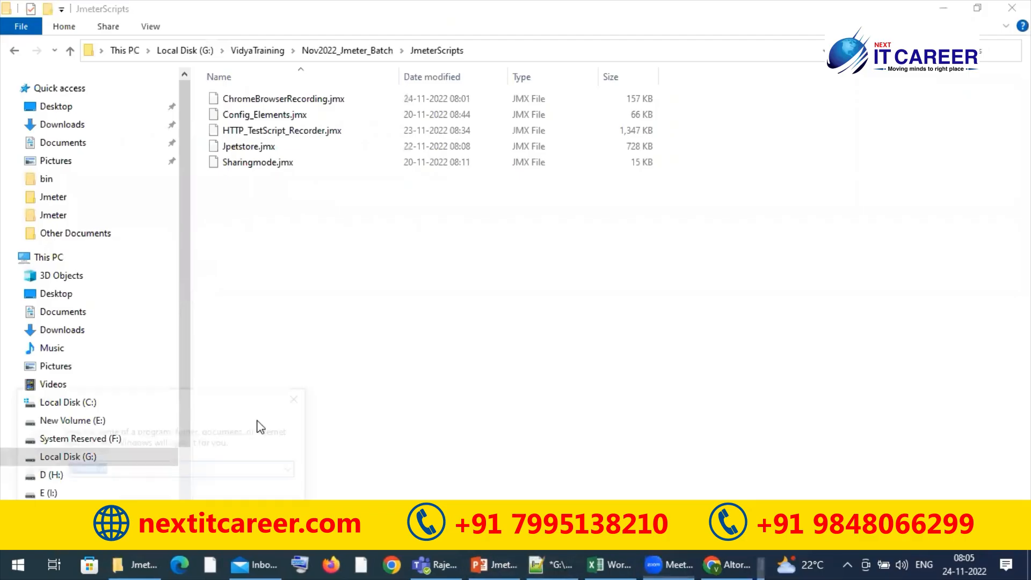
key("Return")
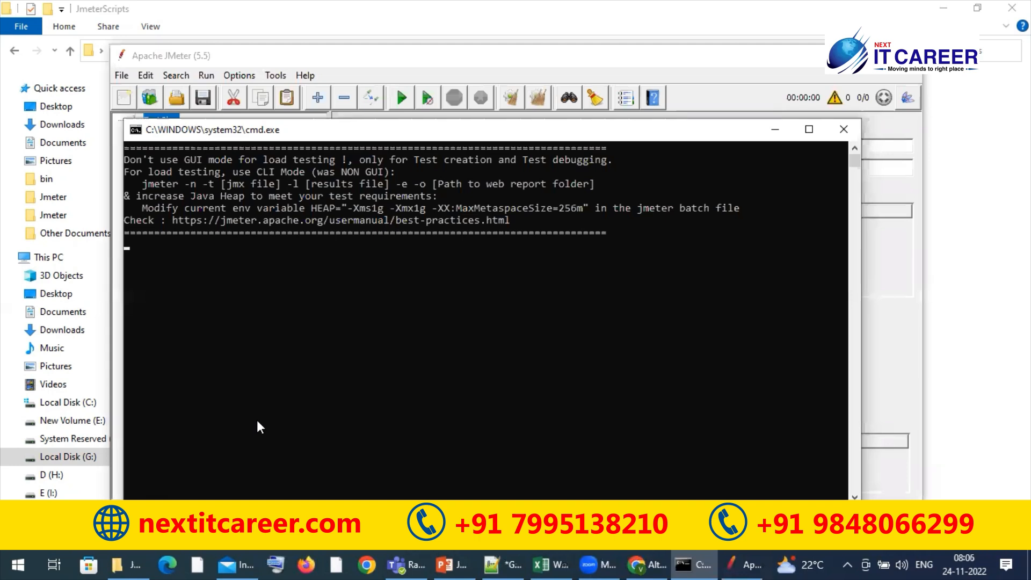
left_click(430, 113)
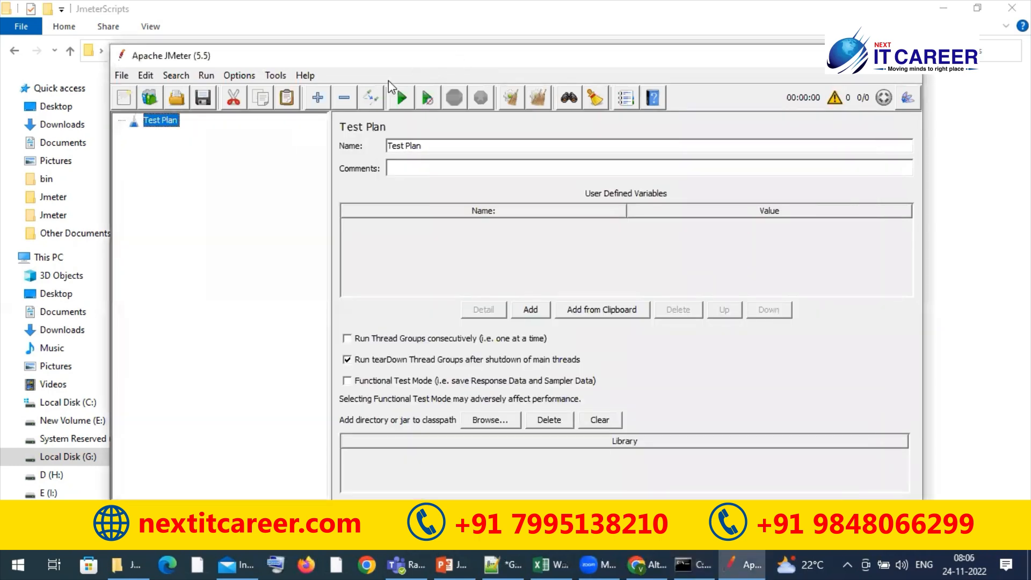
Add a Thread Group to the Test Plan and a Recording Controller inside that Thread Group
right_click(170, 121)
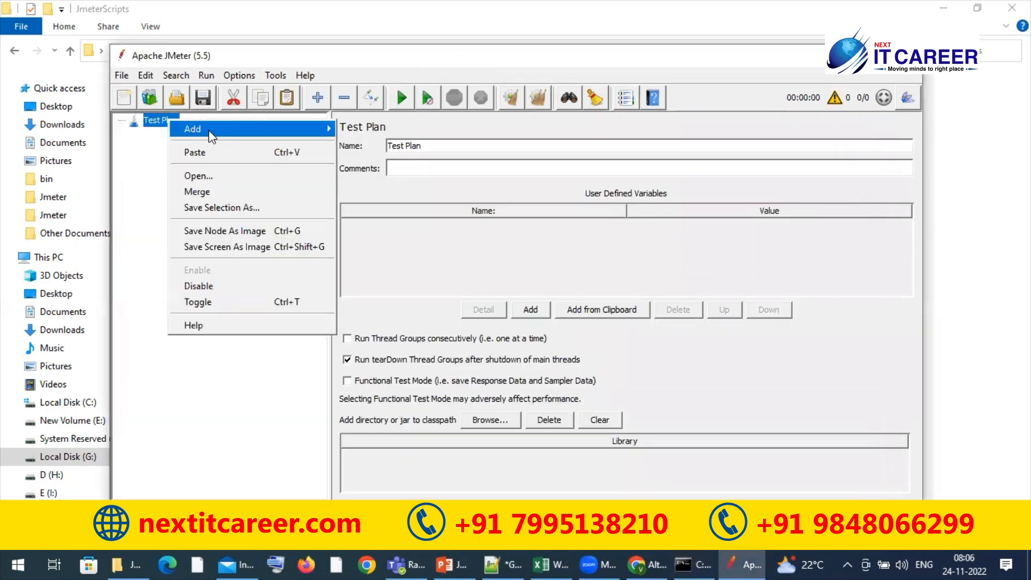
mouse_move(215, 128)
mouse_move(370, 131)
left_click(461, 141)
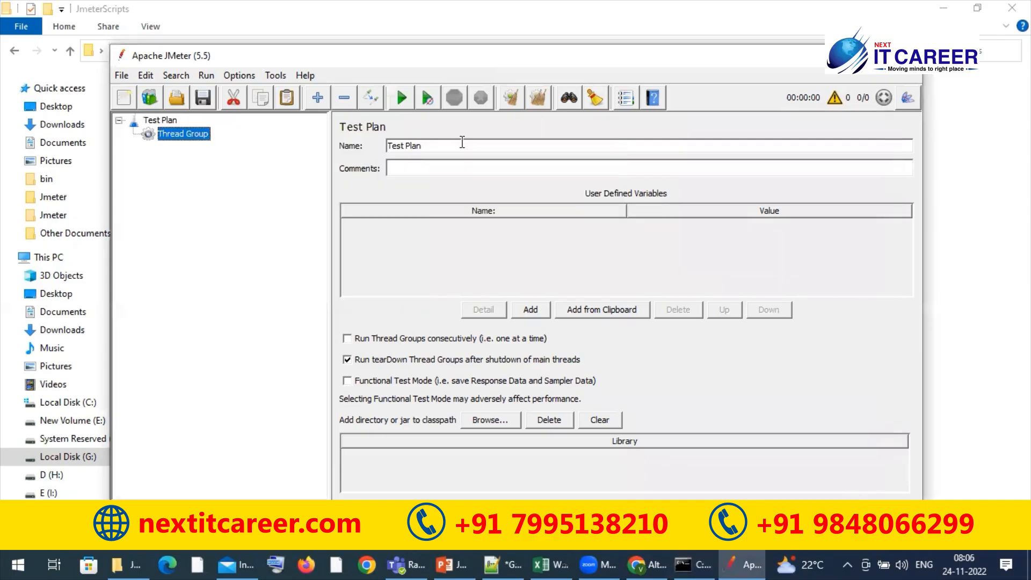
right_click(189, 140)
mouse_move(347, 142)
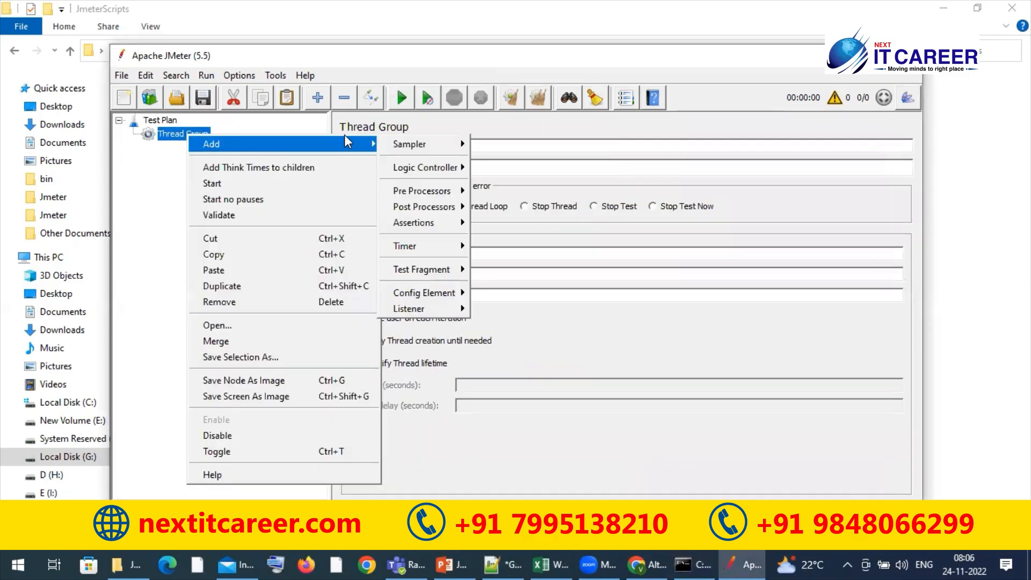
mouse_move(441, 167)
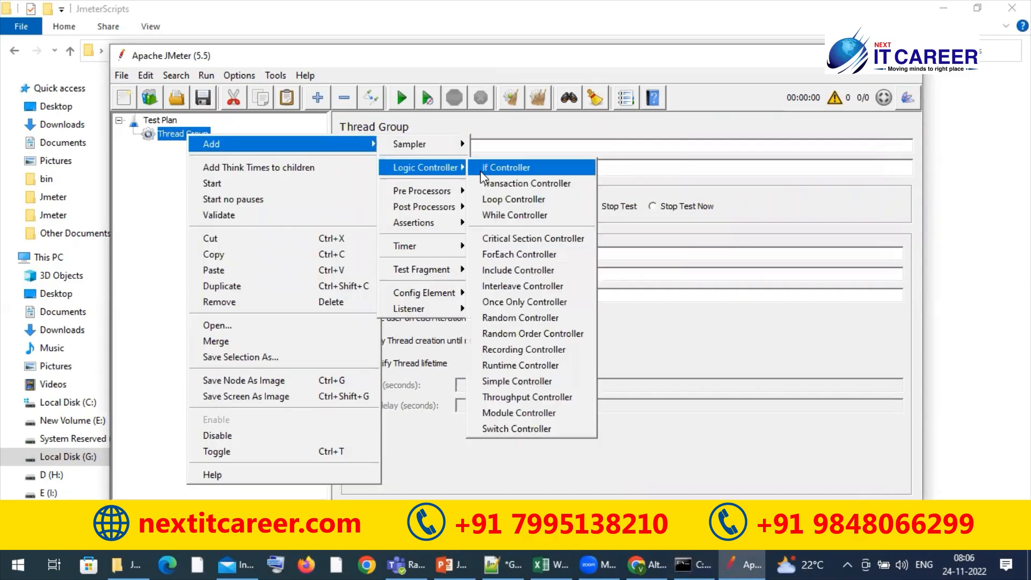
left_click(525, 348)
Add an HTTP(S) Test Script Recorder to the Test Plan with a View Results Tree listener under it
right_click(168, 122)
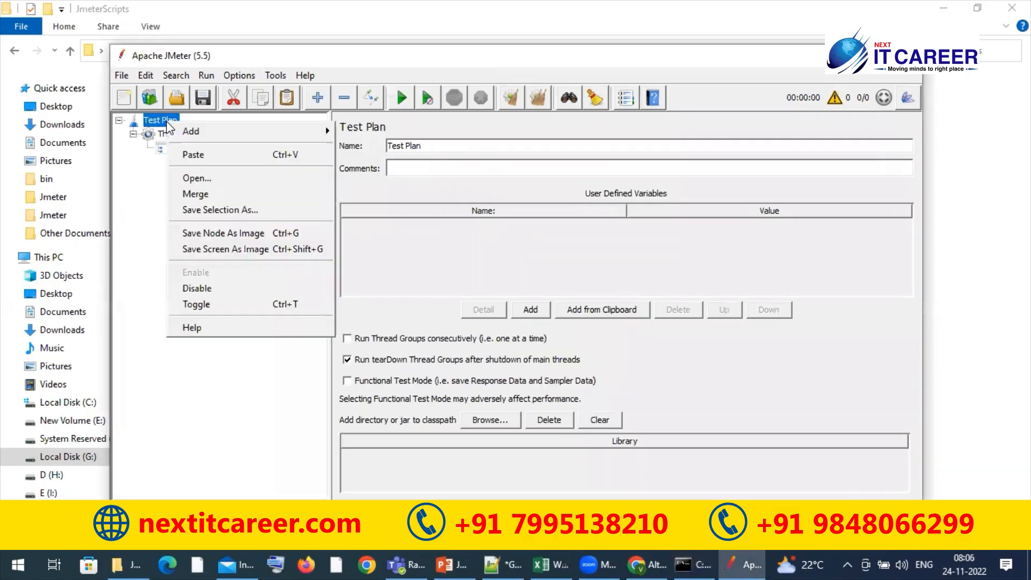
mouse_move(314, 127)
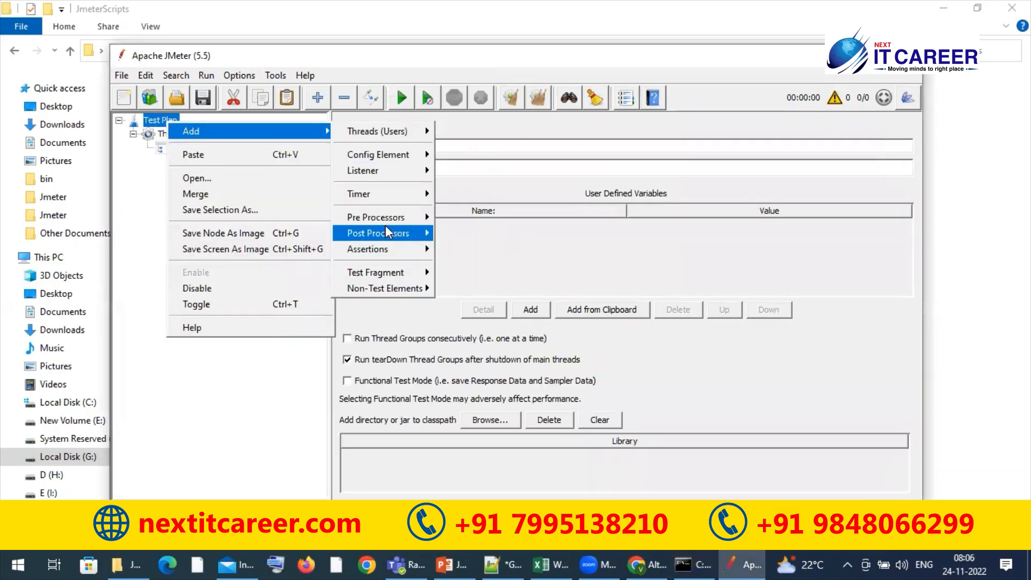
mouse_move(412, 285)
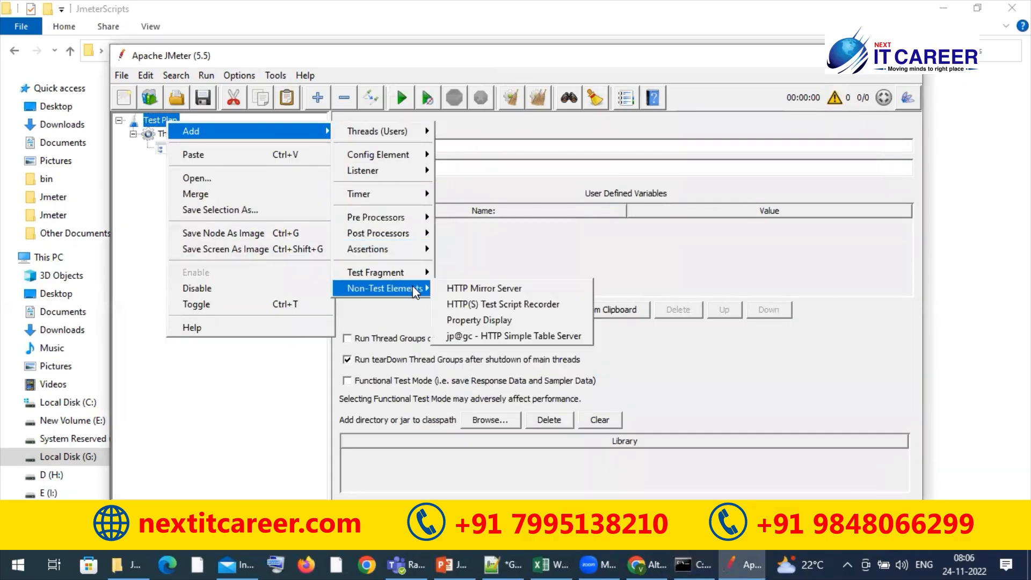
left_click(485, 304)
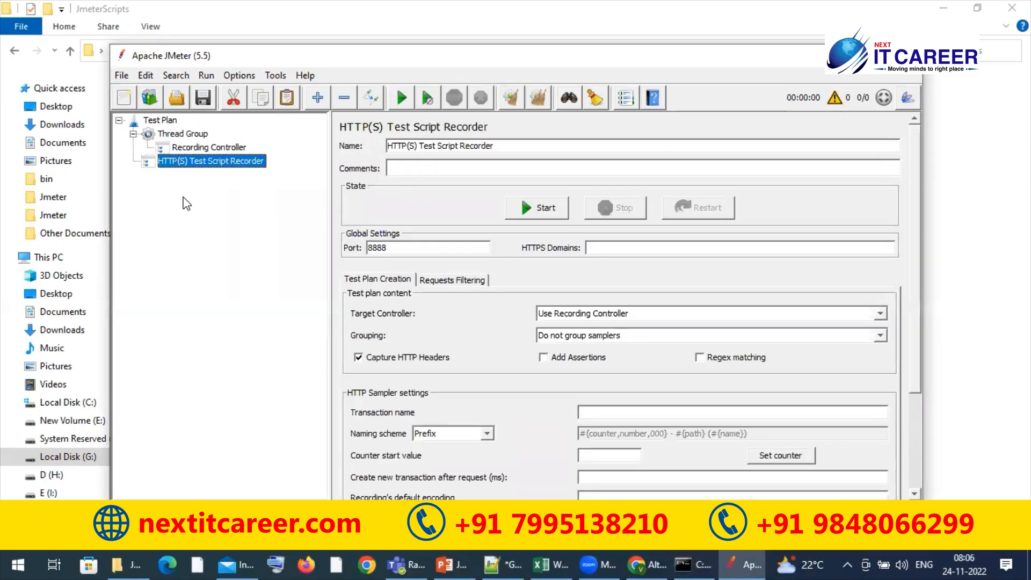
right_click(208, 163)
mouse_move(285, 169)
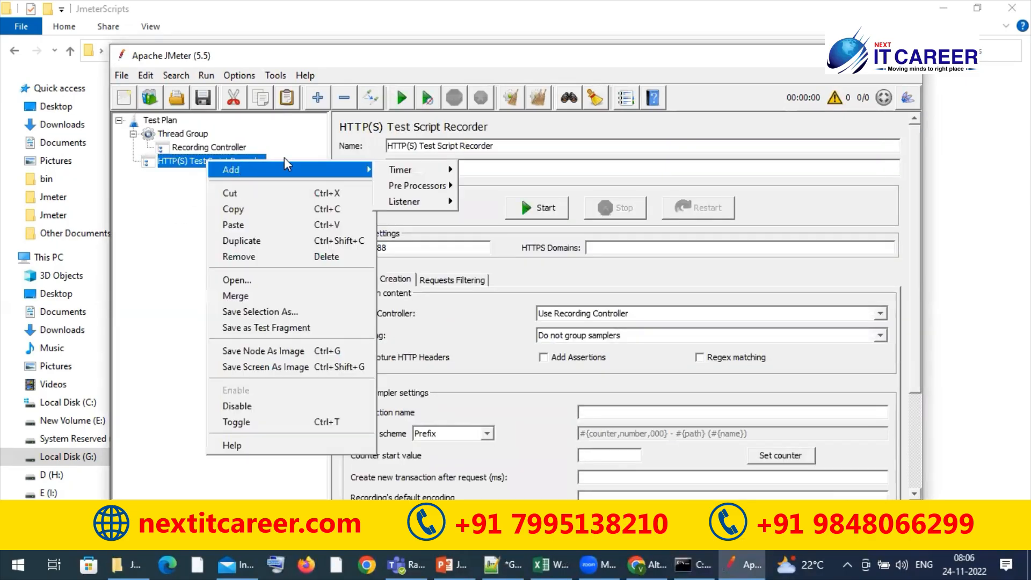
mouse_move(385, 175)
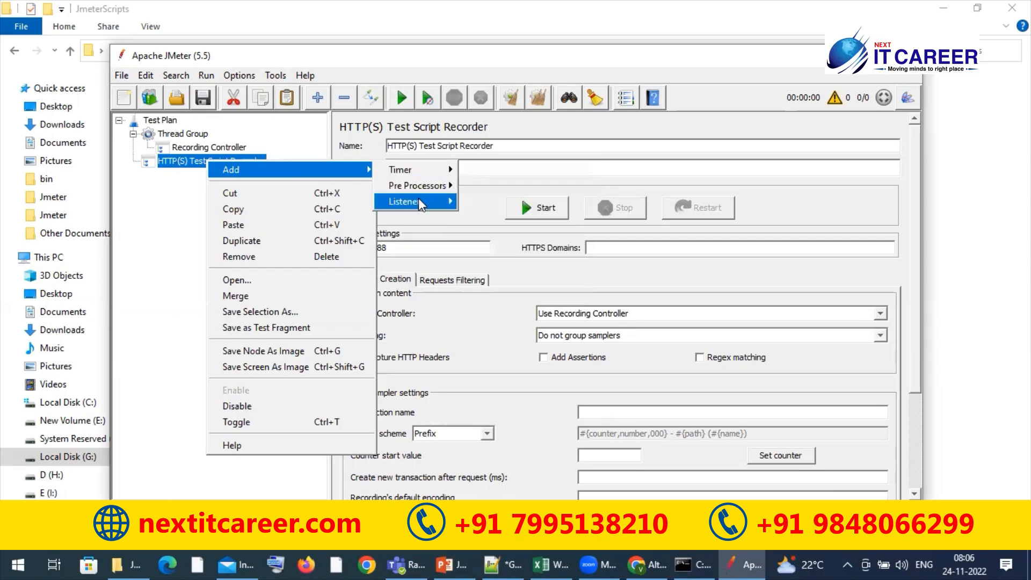
mouse_move(418, 198)
left_click(490, 209)
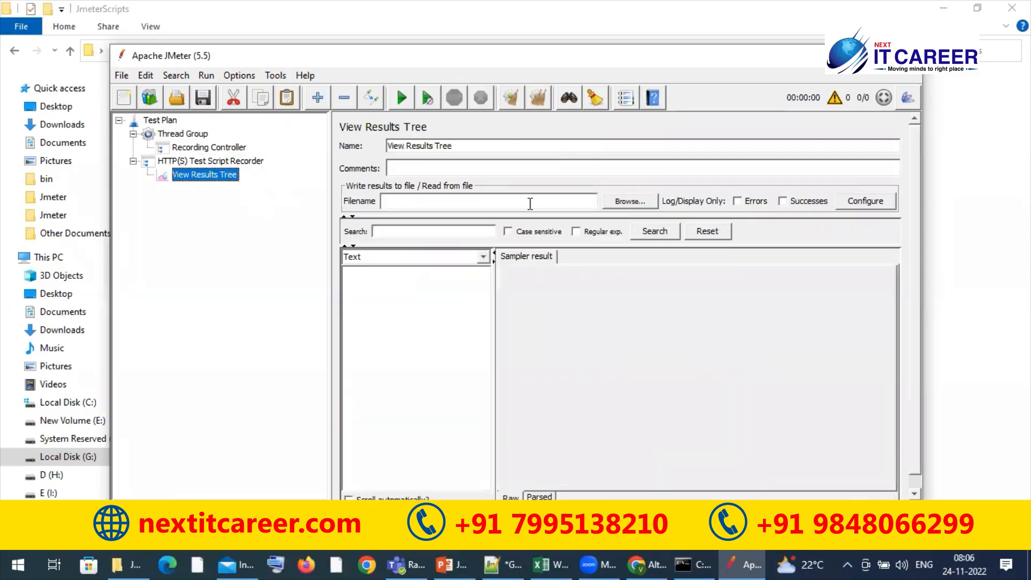
Browse for the View Results Tree output file location in the VidyaTraining\Nov2022_Jmeter_Batch\JmeterScripts folder on Local Disk (G:)
left_click(622, 201)
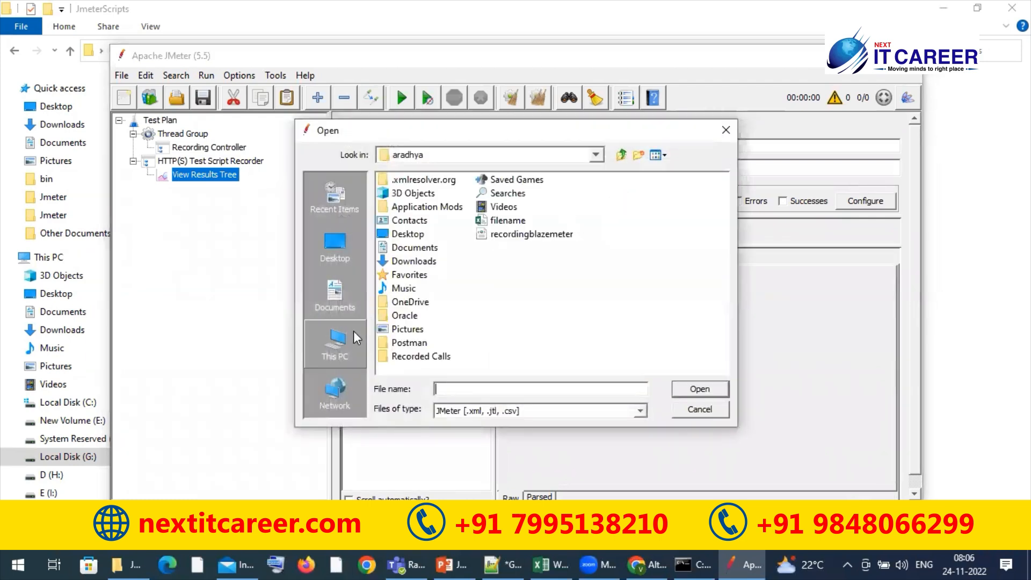
left_click(342, 359)
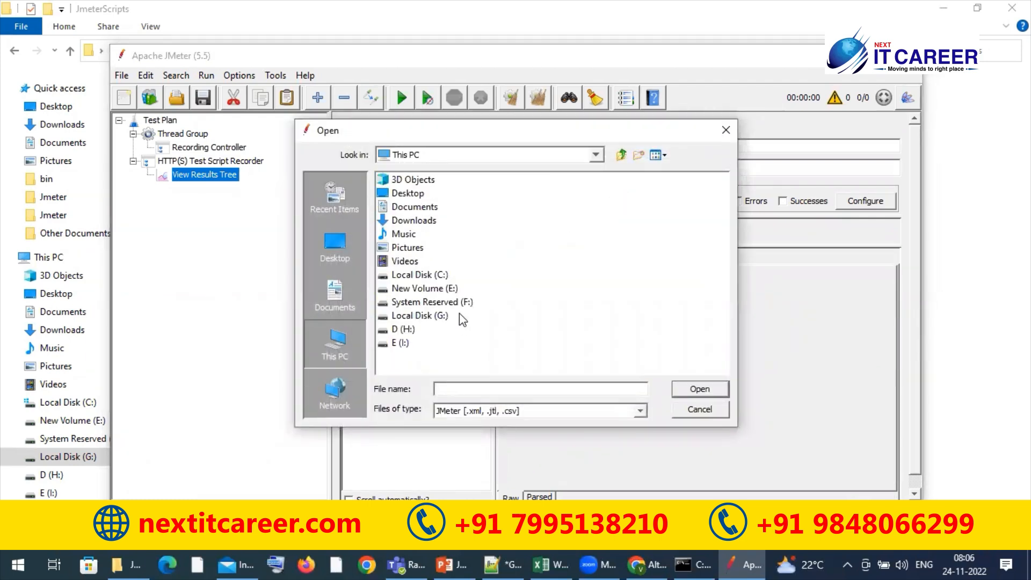
double_click(417, 286)
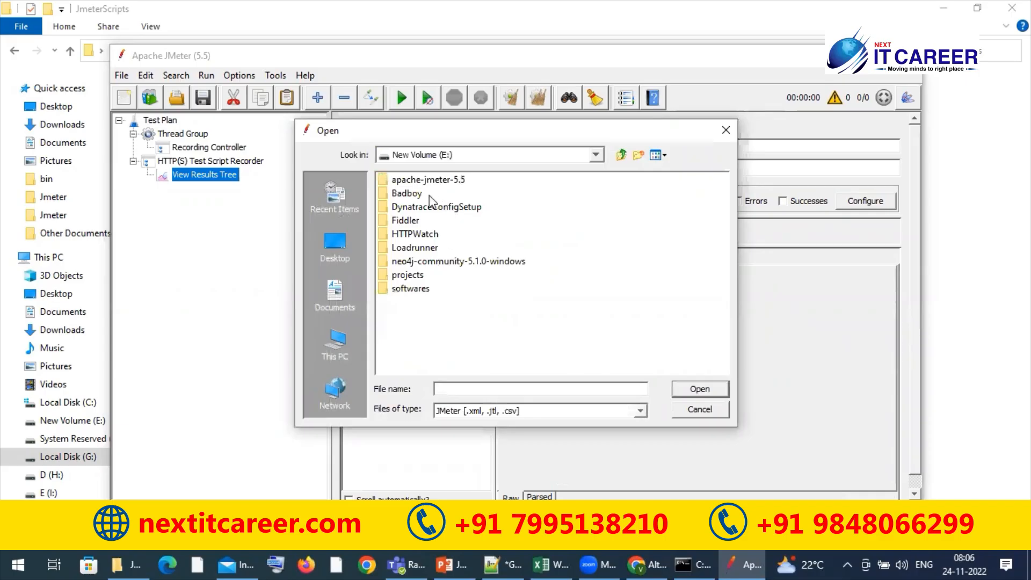
left_click(336, 359)
double_click(443, 315)
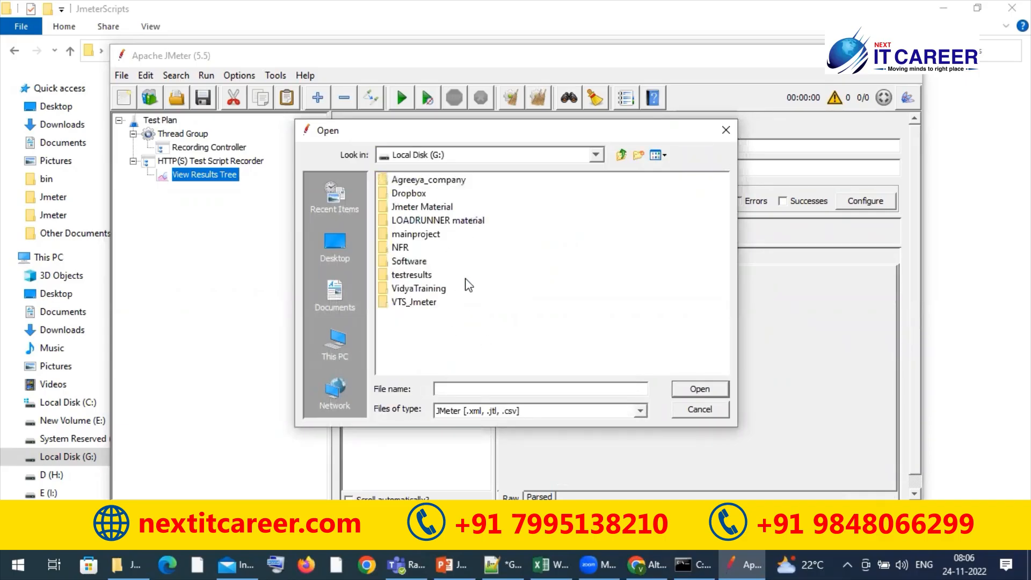
double_click(428, 289)
double_click(451, 342)
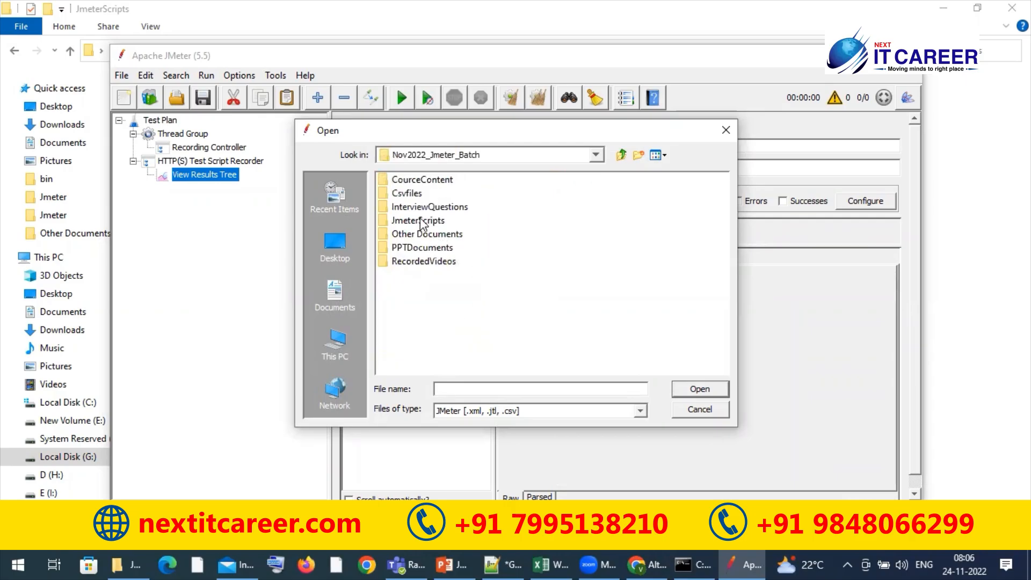
double_click(421, 220)
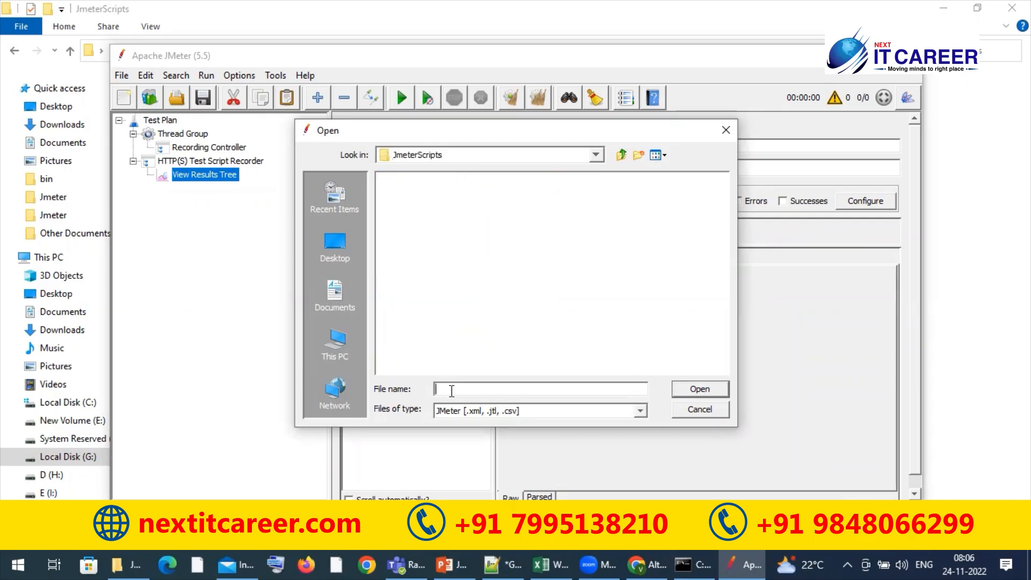
type("EdgeScript")
key("BackSpace")
key("BackSpace")
key("BackSpace")
key("BackSpace")
key("BackSpace")
key("BackSpace")
key("BackSpace")
key("BackSpace")
left_click(713, 391)
left_click(526, 317)
key("BackSpace")
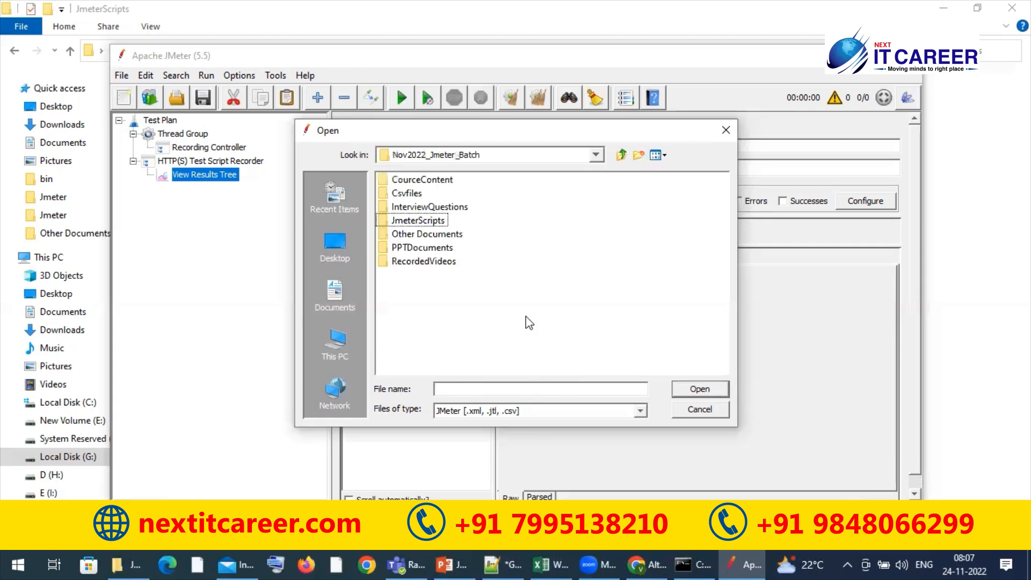
left_click(404, 217)
left_click(698, 388)
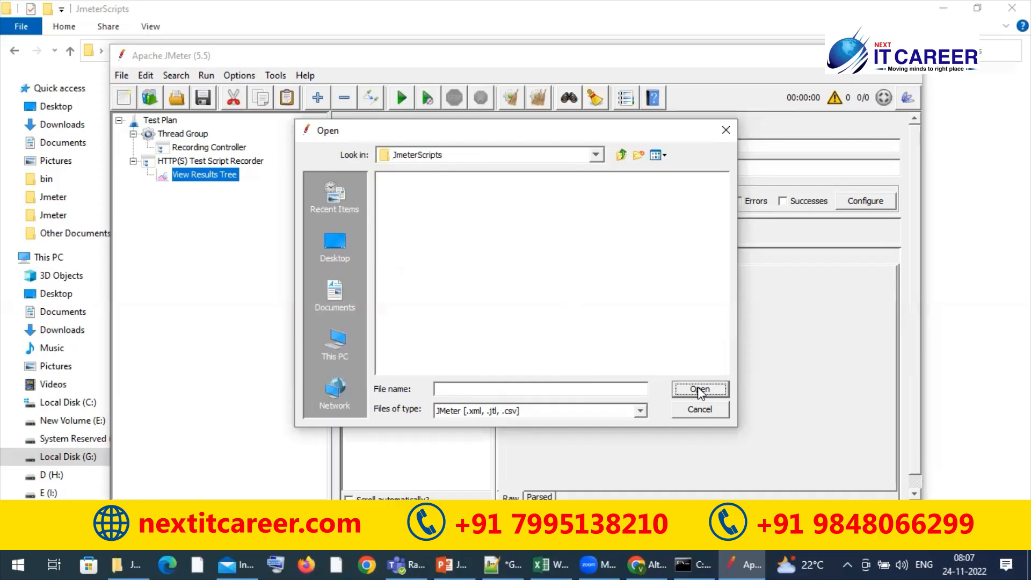
Set edscript.xml in the JmeterScripts folder as the View Results Tree results file and dismiss the file loader message
left_click(565, 389)
type("edscript.xml")
left_click(714, 392)
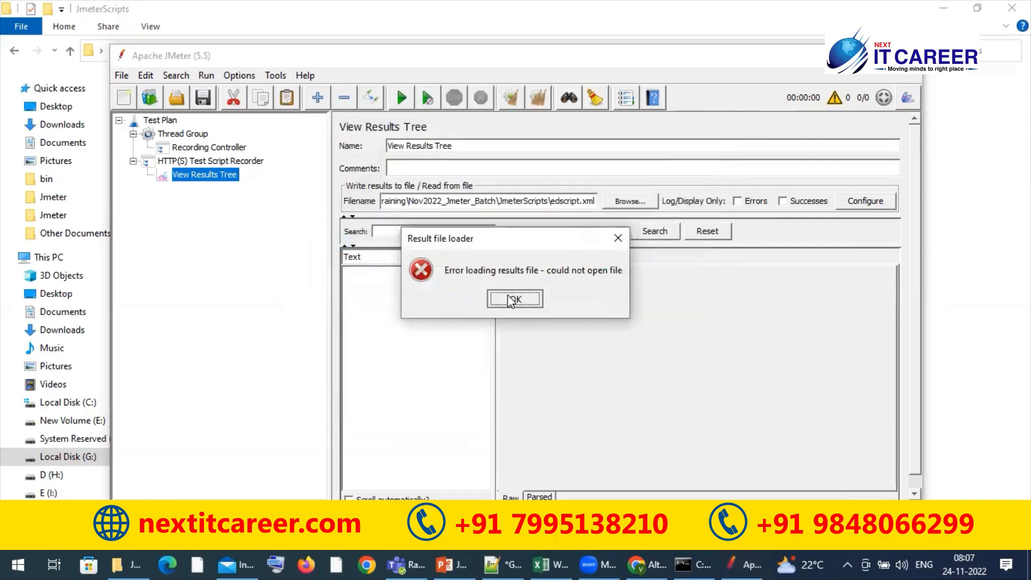
left_click(513, 299)
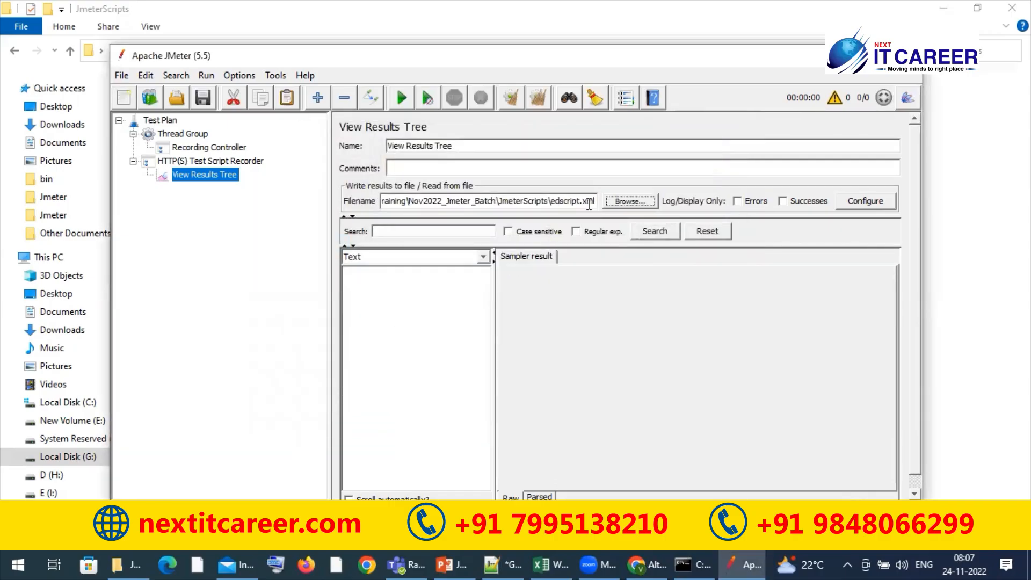
Save the test plan as Edgescript in the JmeterScripts folder
left_click(202, 98)
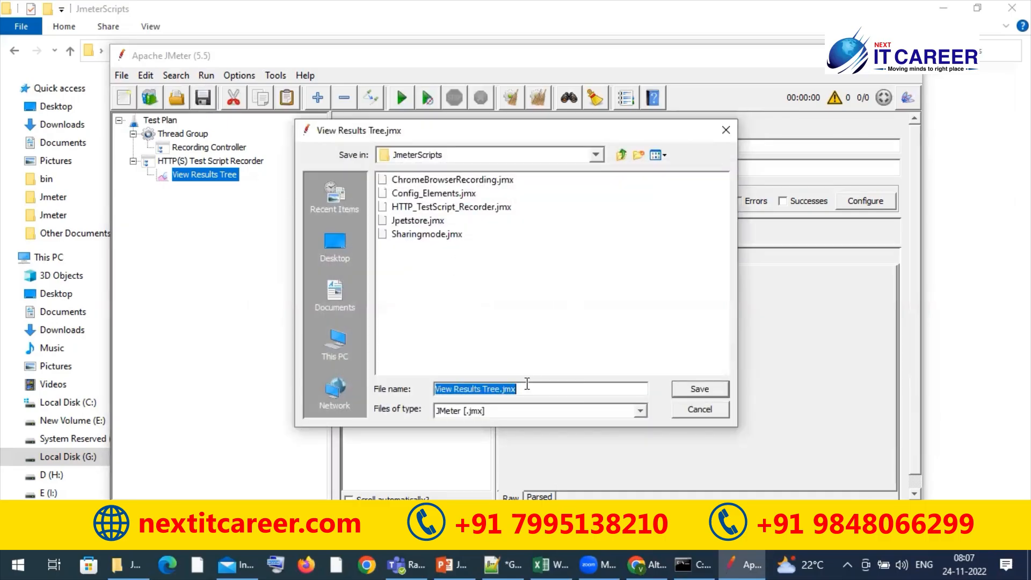
type("Ed")
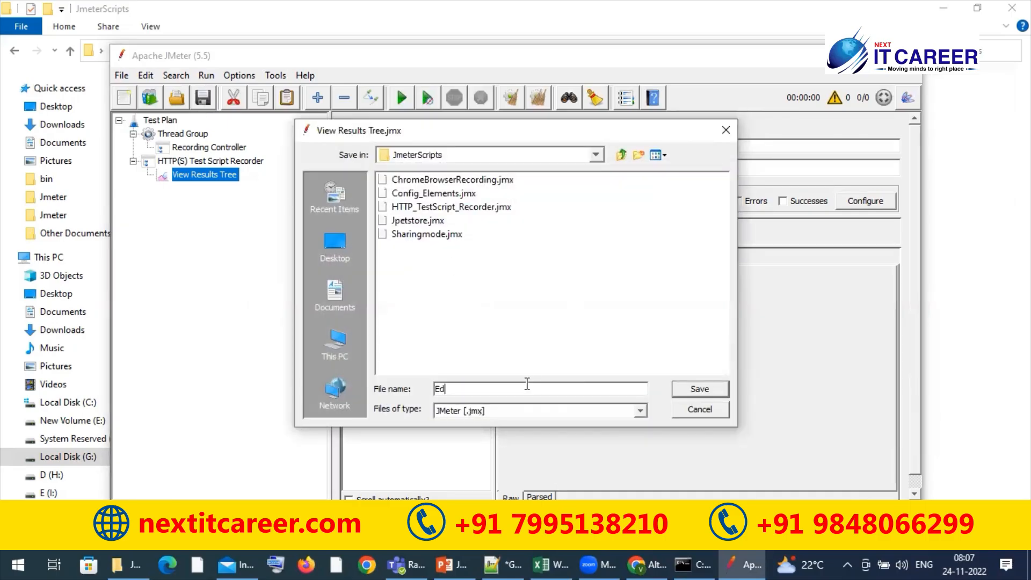
type("gescript")
left_click(701, 389)
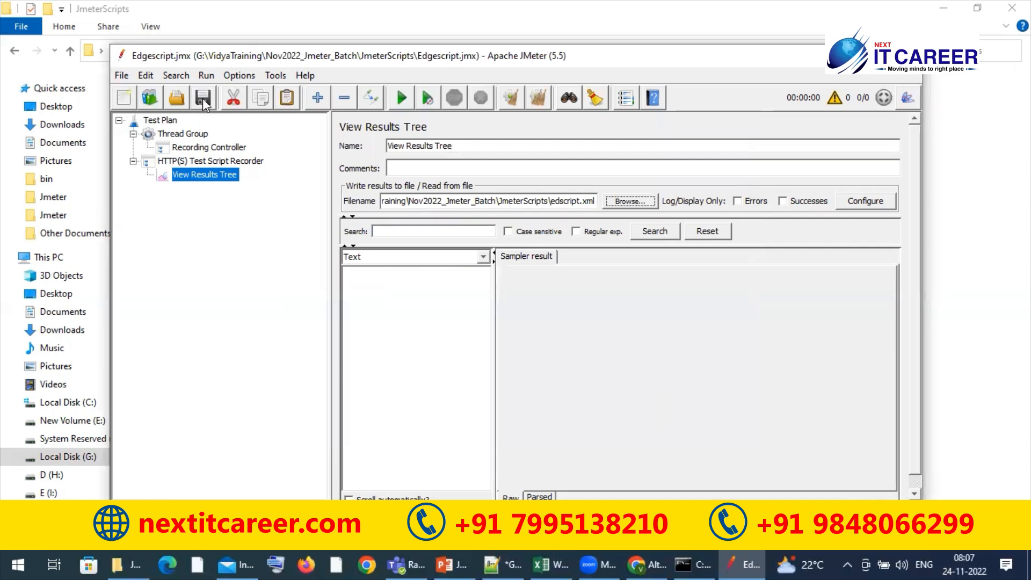
Set the HTTP(S) Test Script Recorder's port to 8080
left_click(243, 161)
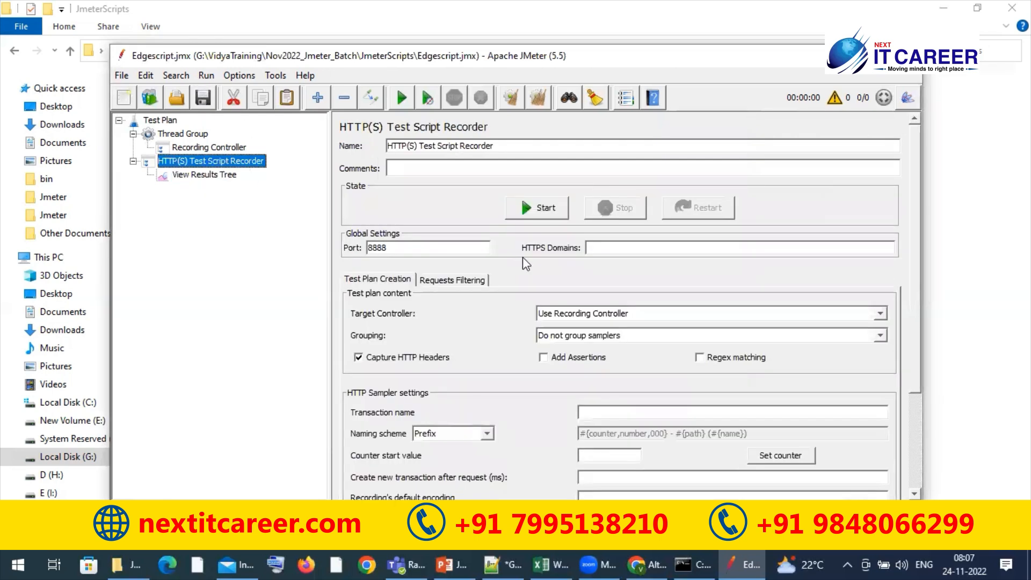
double_click(423, 251)
type("8080")
Set the recorder's grouping to "Put each group in a new transaction controller" and start the recorder
left_click(603, 328)
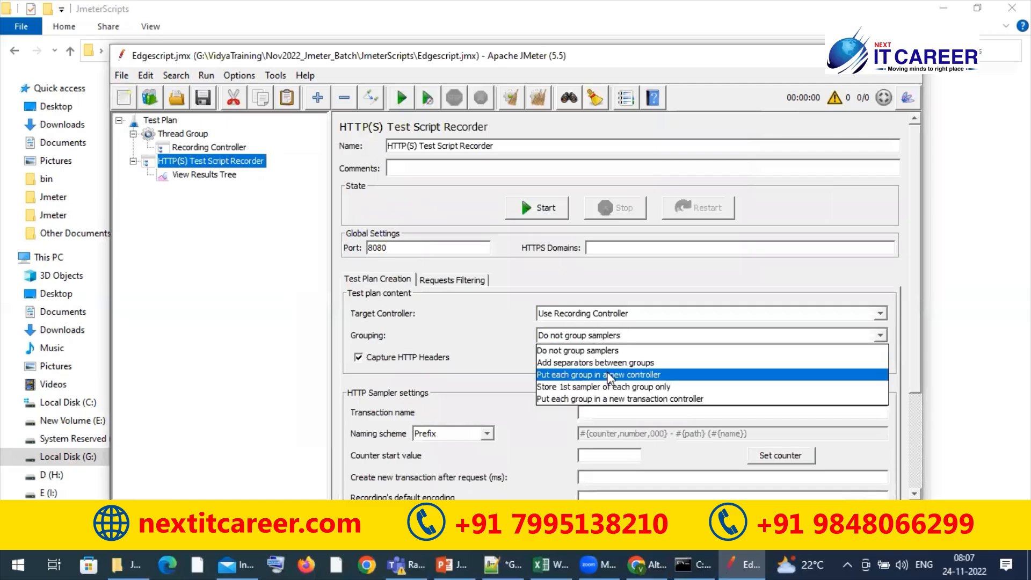
left_click(595, 398)
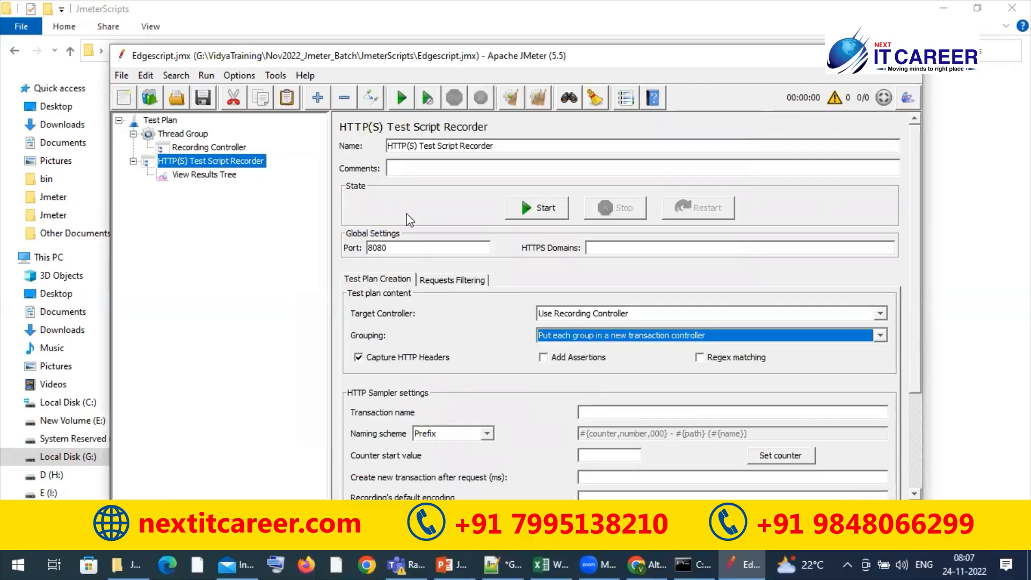
left_click(528, 204)
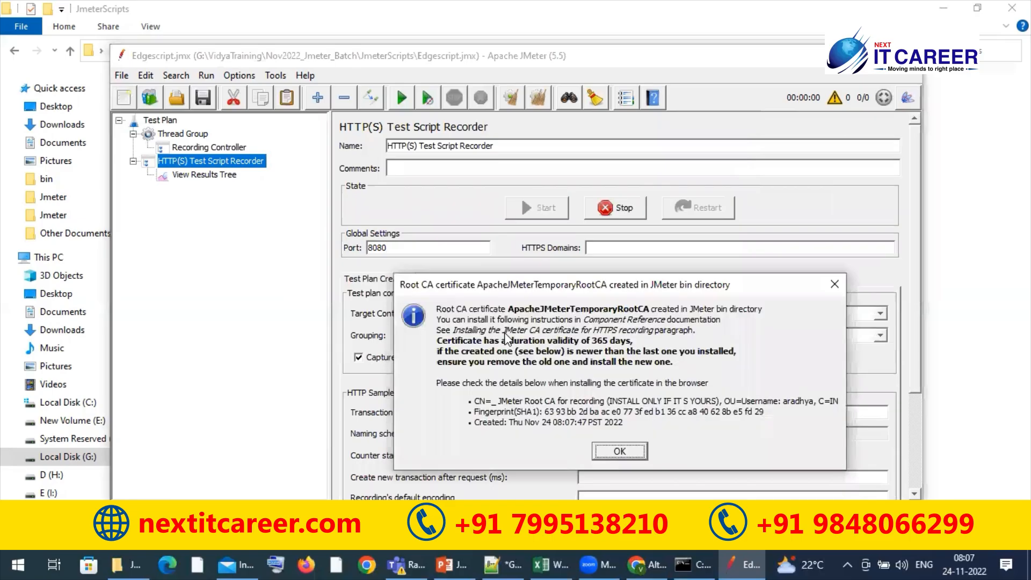
Dismiss the root CA certificate message, switch to Microsoft Edge and open a new InPrivate window
left_click(621, 452)
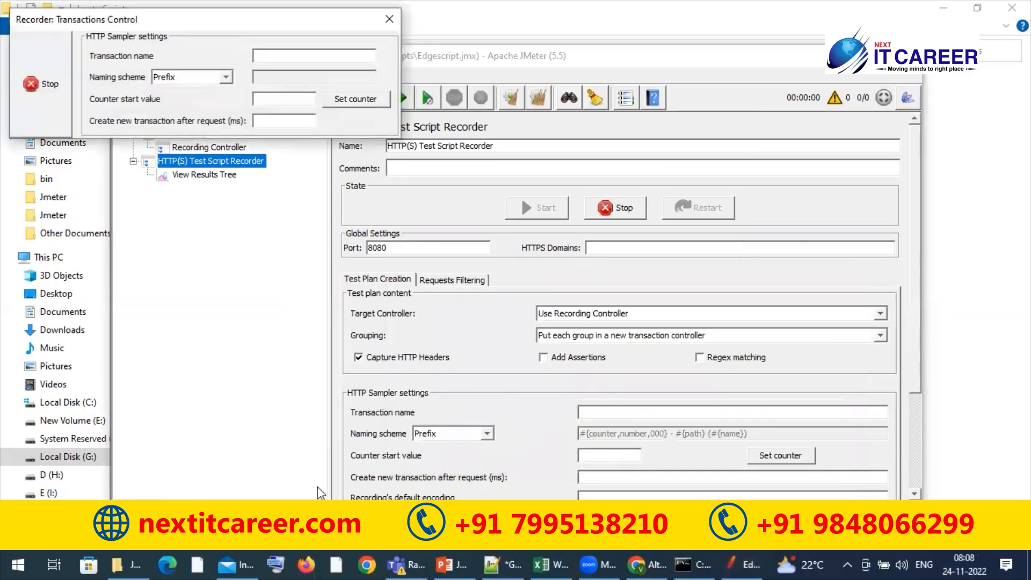
left_click(168, 565)
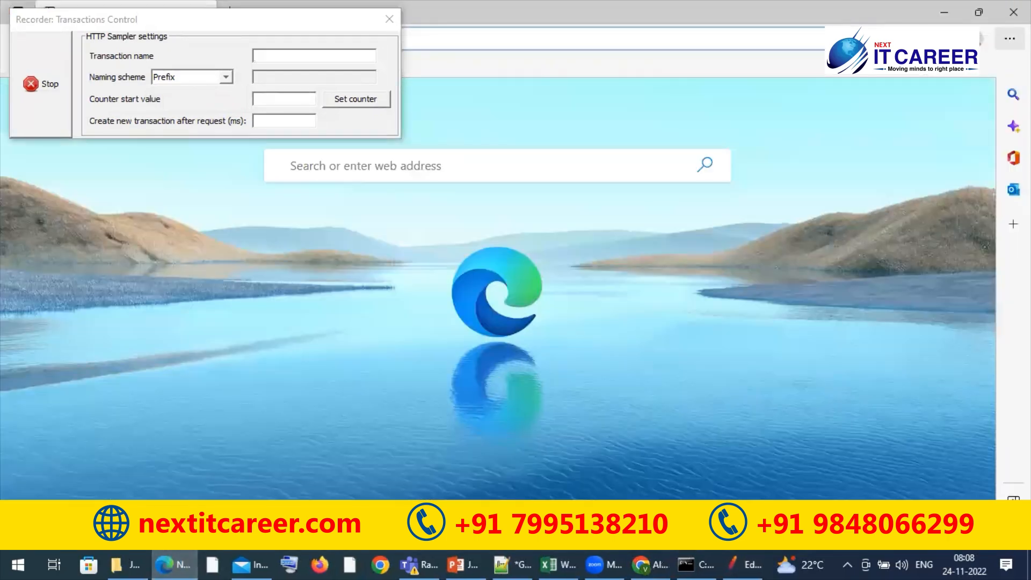
left_click(1010, 38)
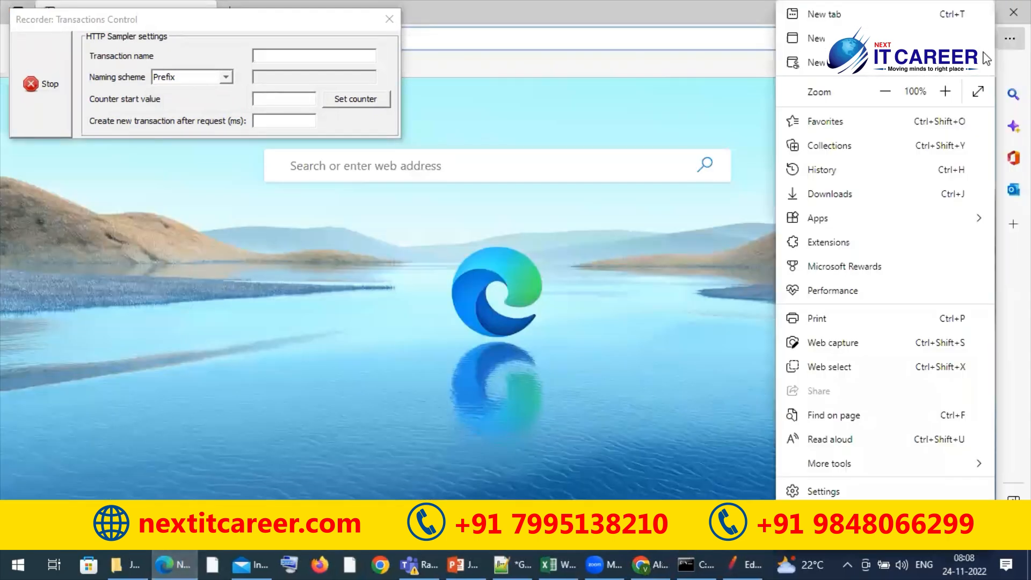
left_click(830, 72)
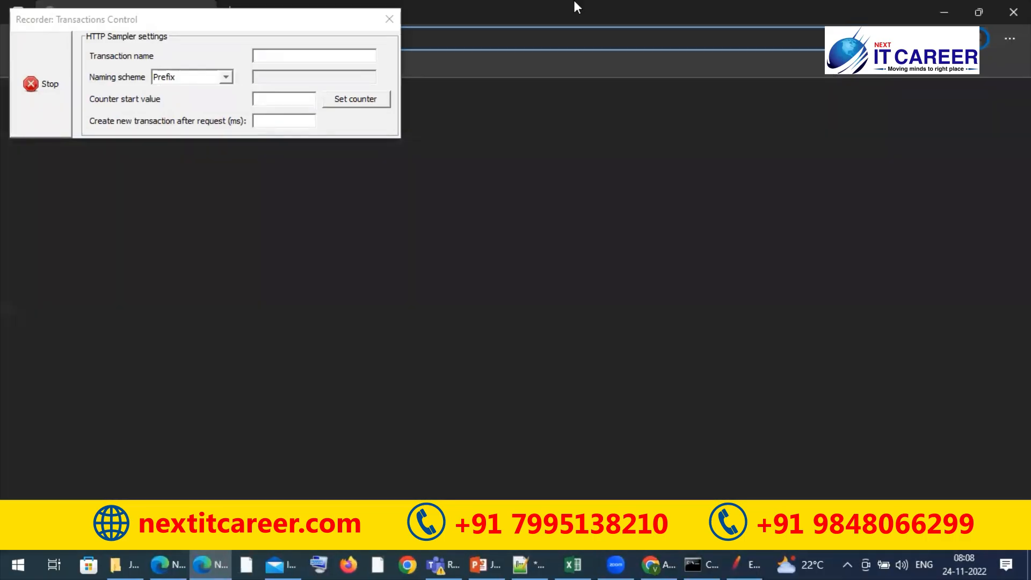
left_click(241, 23)
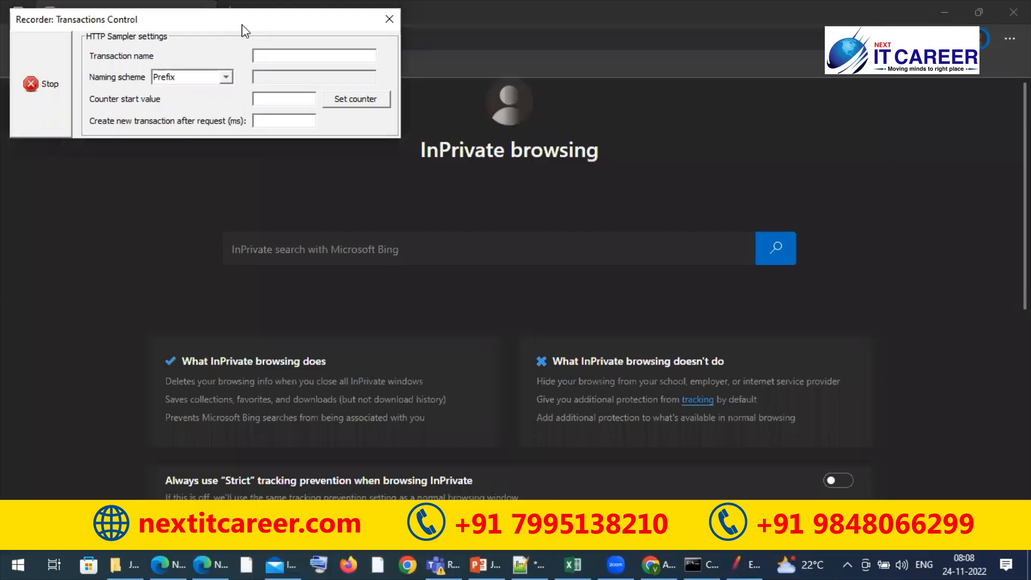
left_click_drag(242, 24, 549, 149)
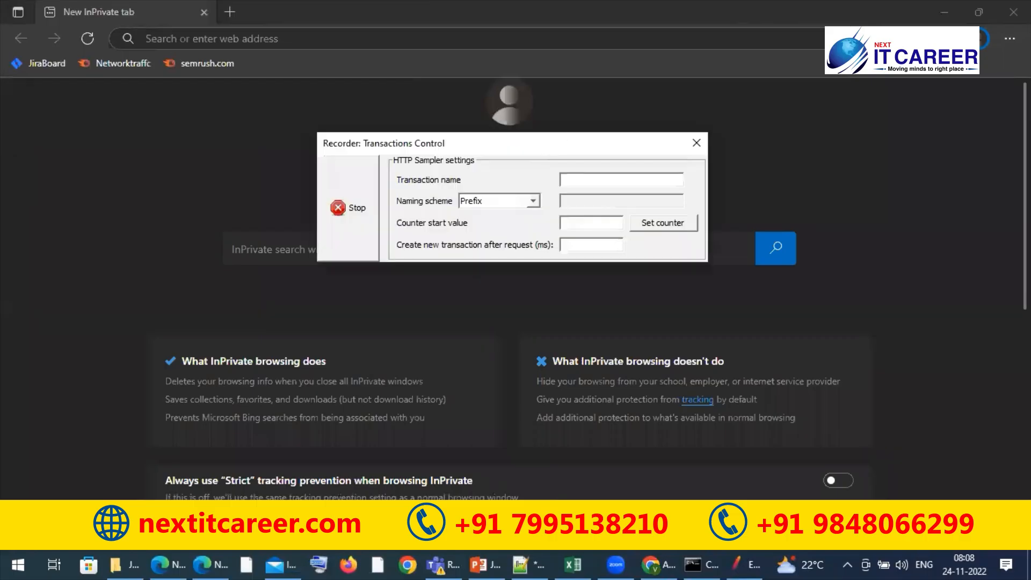
left_click(543, 31)
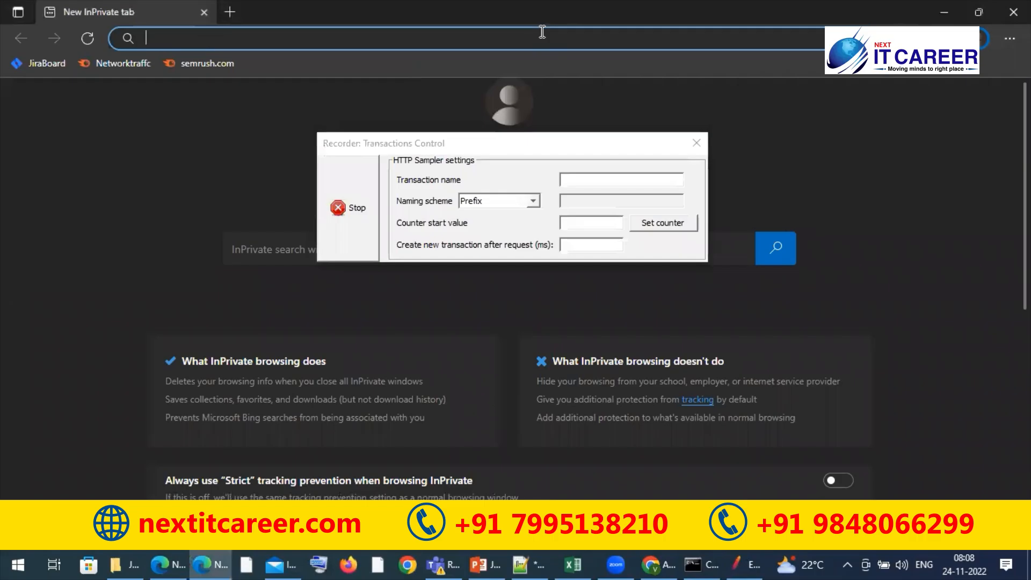
type("https://performancetestingpractice.com/")
key("Return")
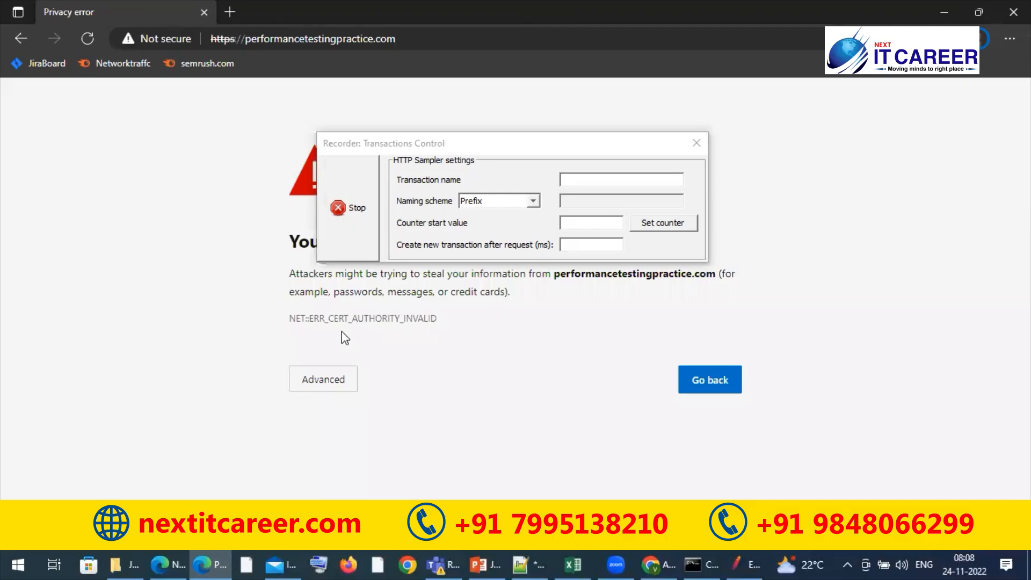
left_click(329, 382)
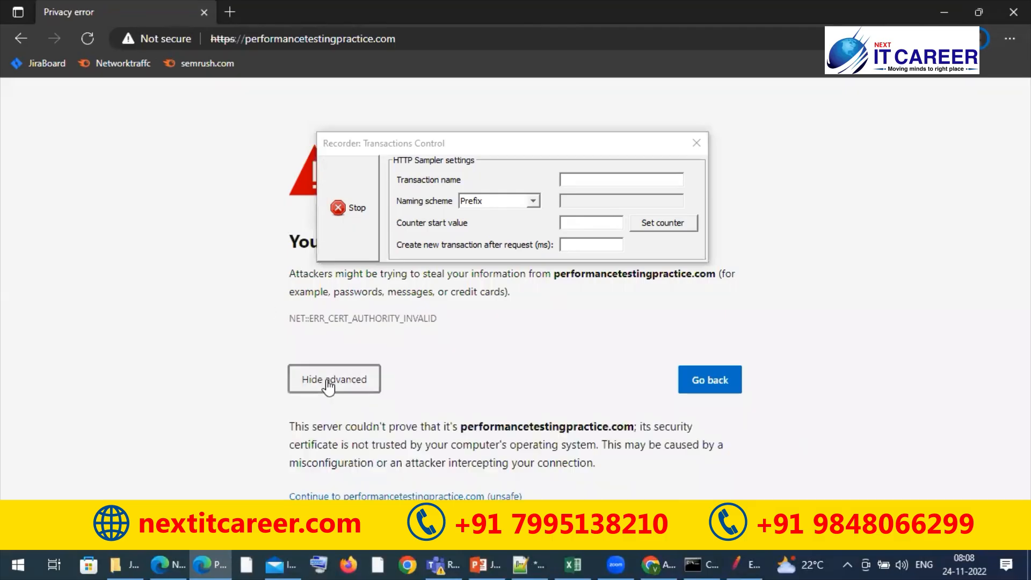
left_click(376, 496)
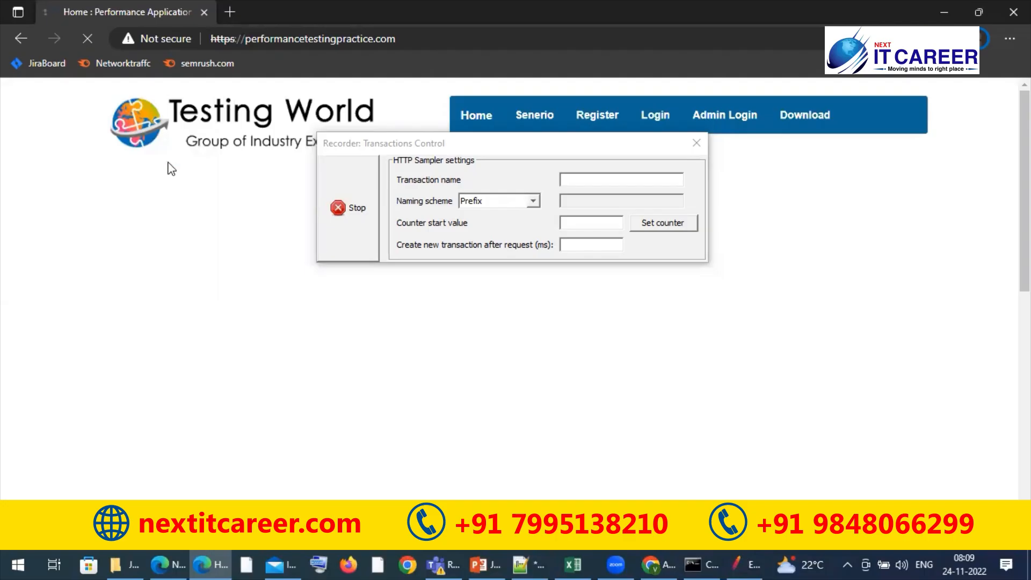
Switch to JMeter, move the Transactions Control window aside and inspect the recorded glyphicons font request and the second transaction controller's site root request
key("alt+Tab")
left_click(163, 188)
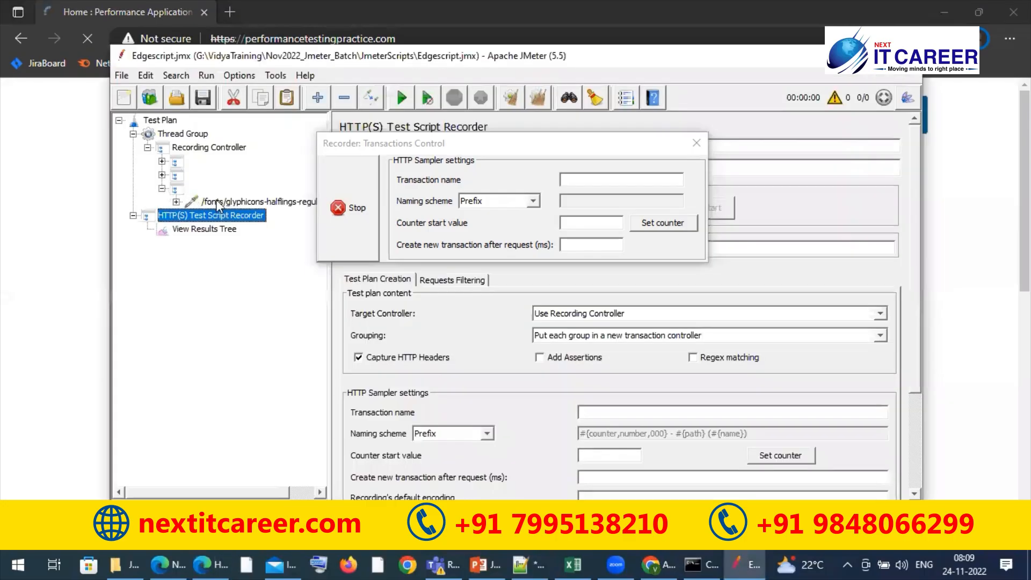
key("Up")
left_click_drag(461, 141, 792, 285)
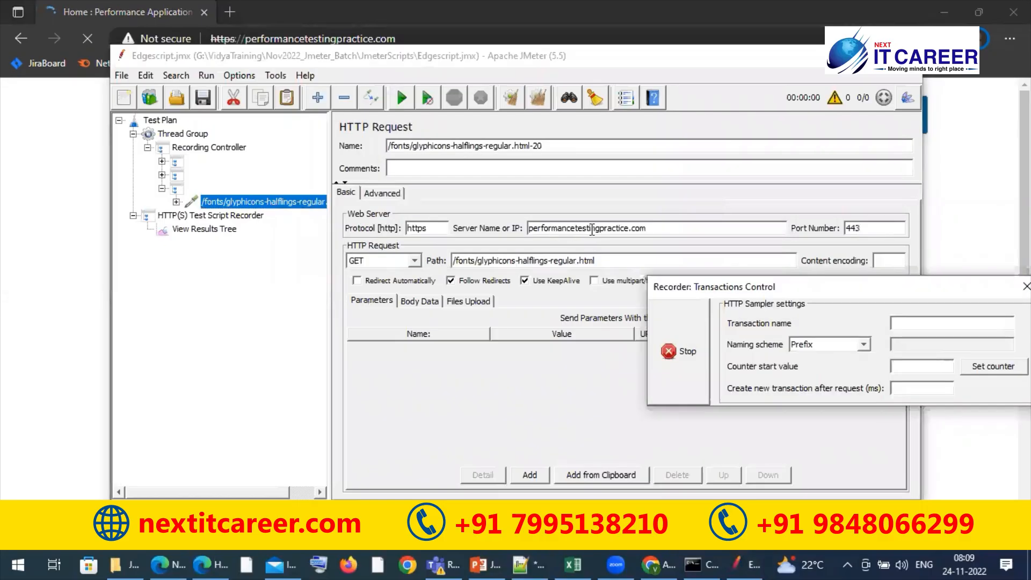
left_click(176, 177)
left_click(162, 175)
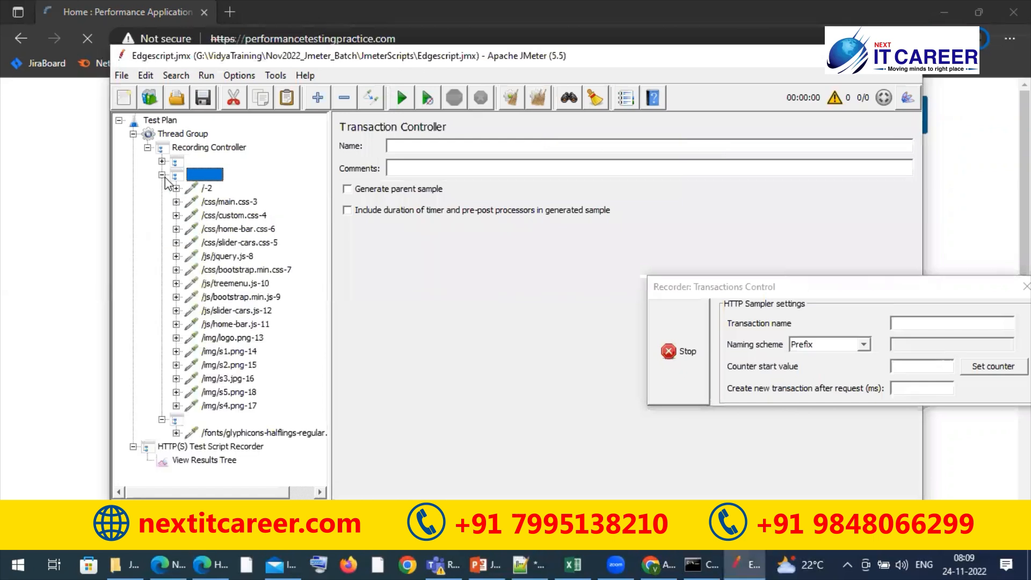
left_click(206, 188)
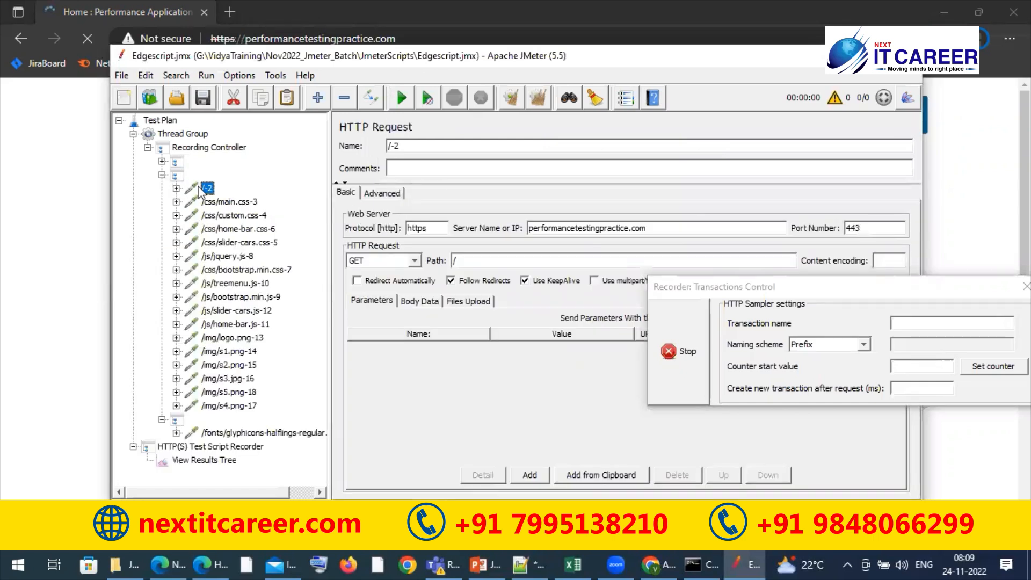
Inspect the request in the first recorded transaction controller, collapse the recorded transaction controllers and return to the Edge InPrivate window
left_click(177, 162)
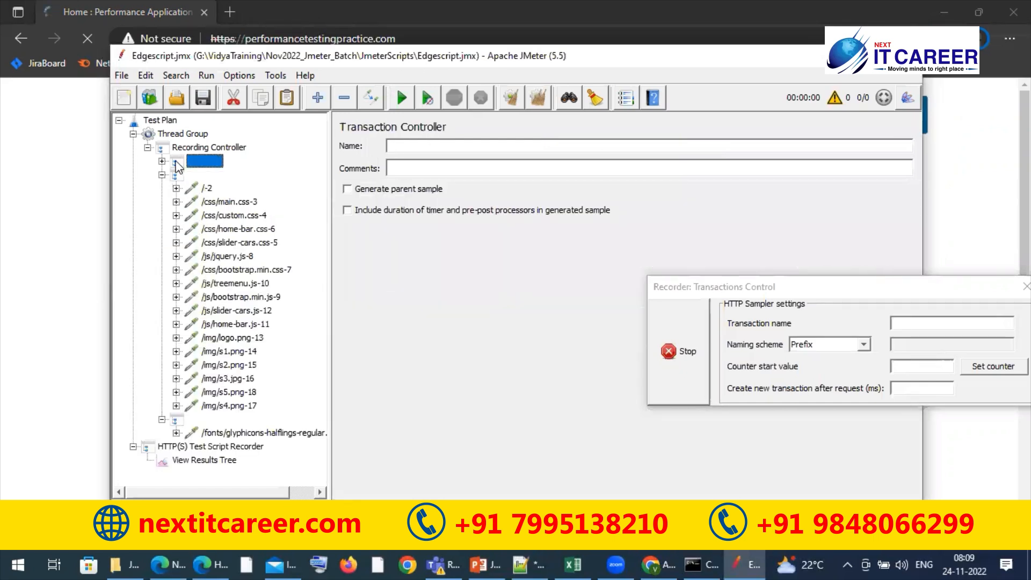
left_click(162, 161)
left_click(238, 177)
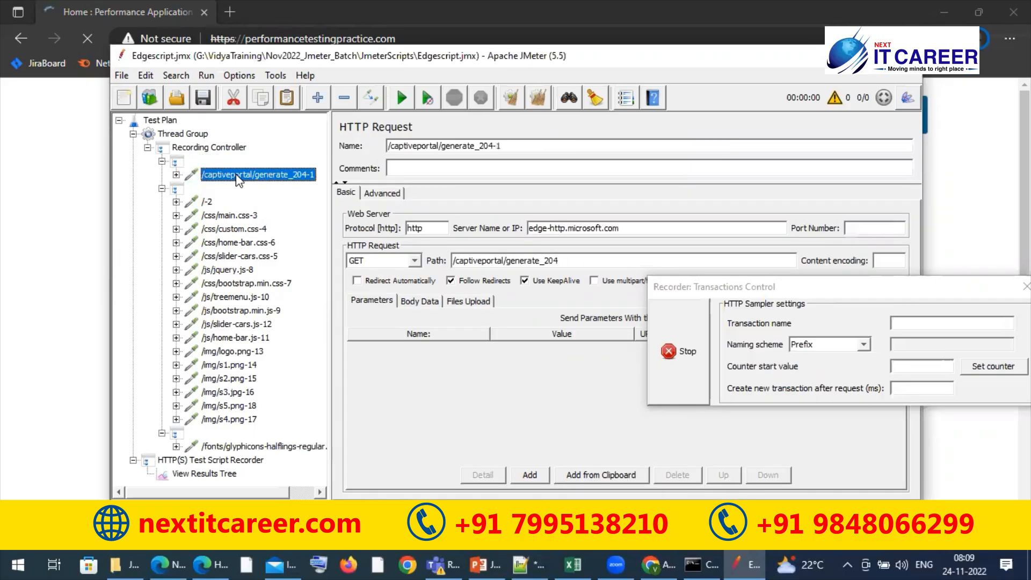
left_click(161, 161)
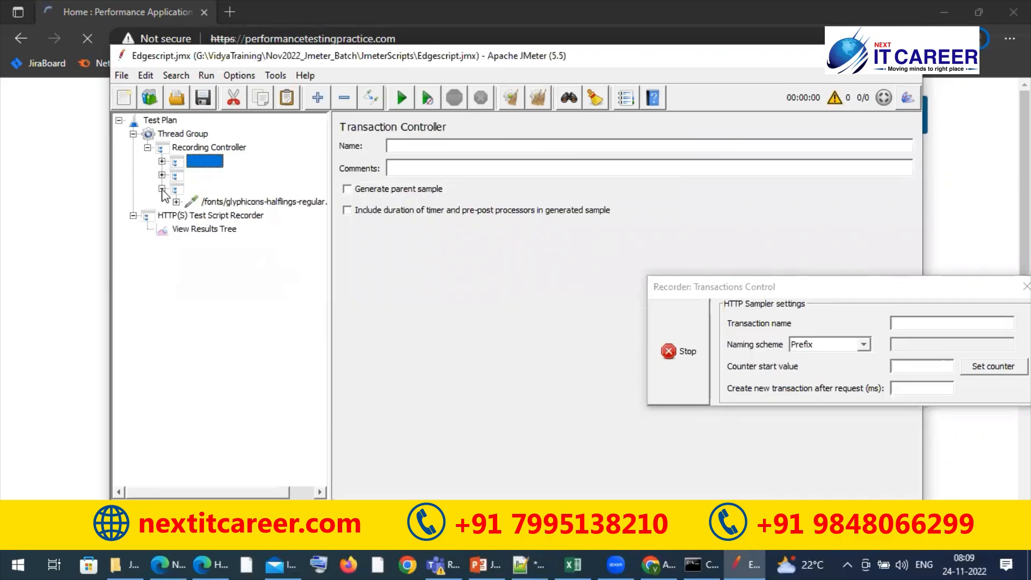
left_click(162, 189)
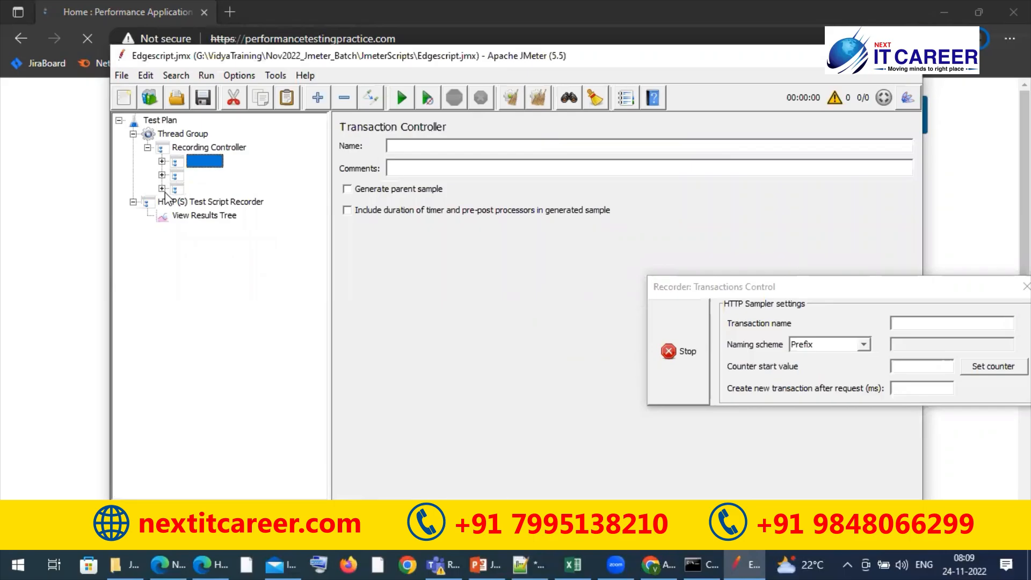
left_click(422, 1)
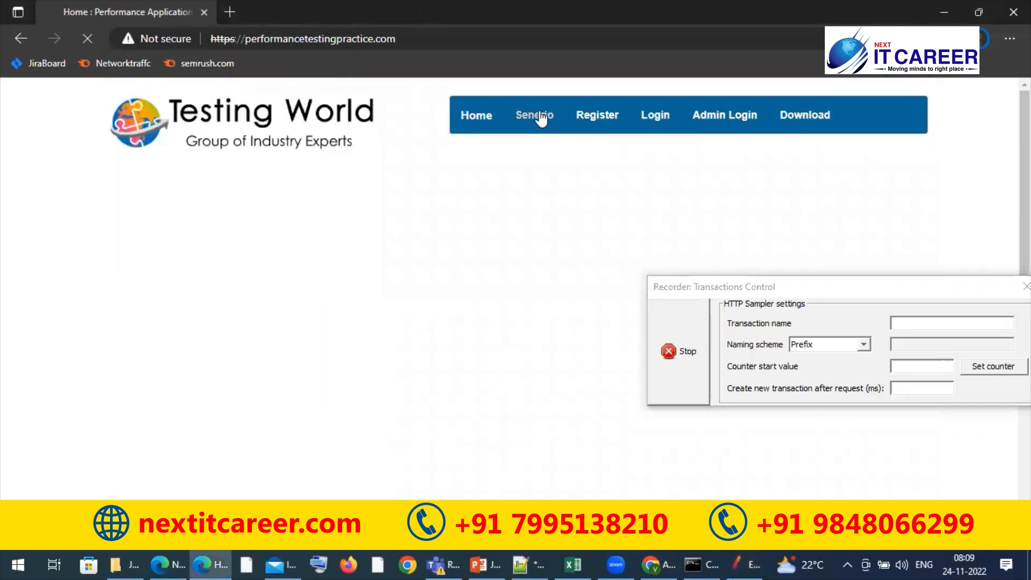
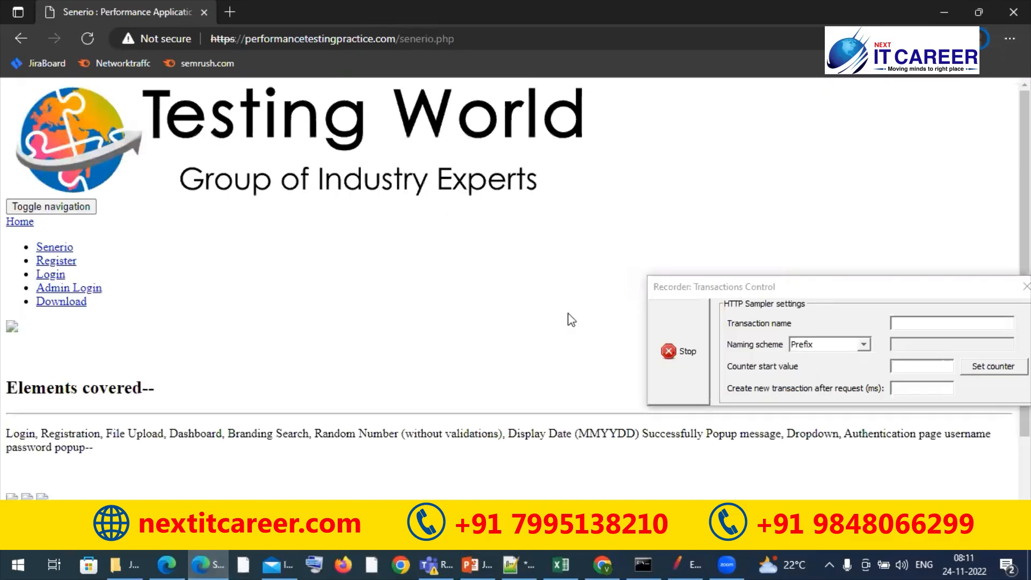
Stop the script recorder, switch to JMeter and look through the requests under the last recorded transaction controller
left_click(668, 359)
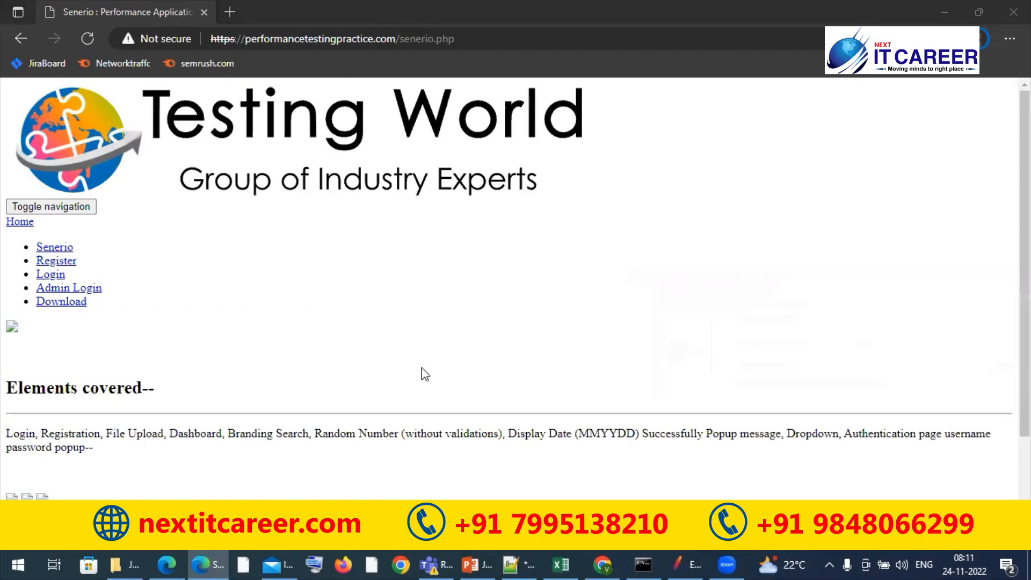
key("alt+Tab")
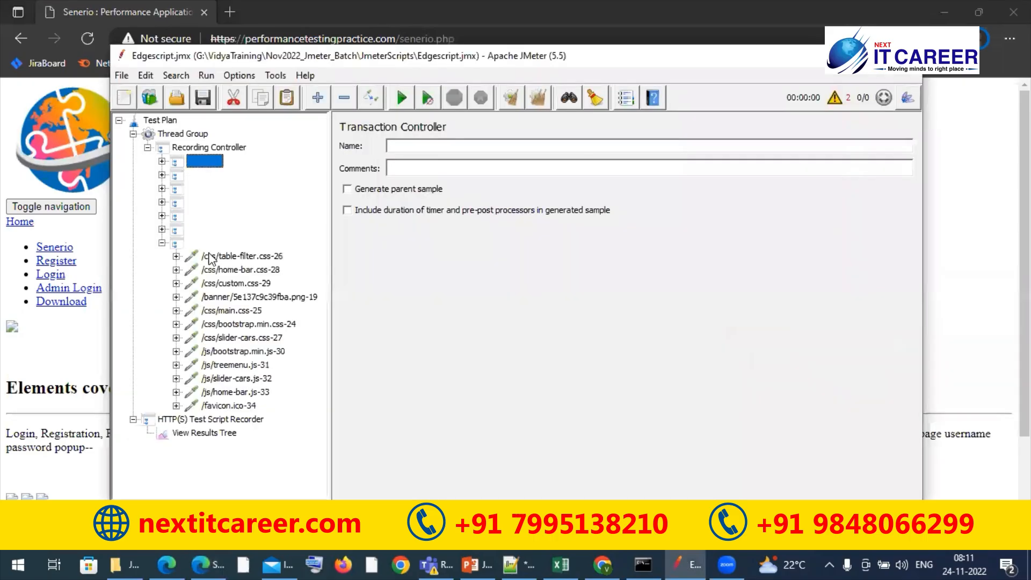
left_click(210, 256)
key("Down")
key("Down")
key("Down")
key("Down")
key("Down")
key("Down")
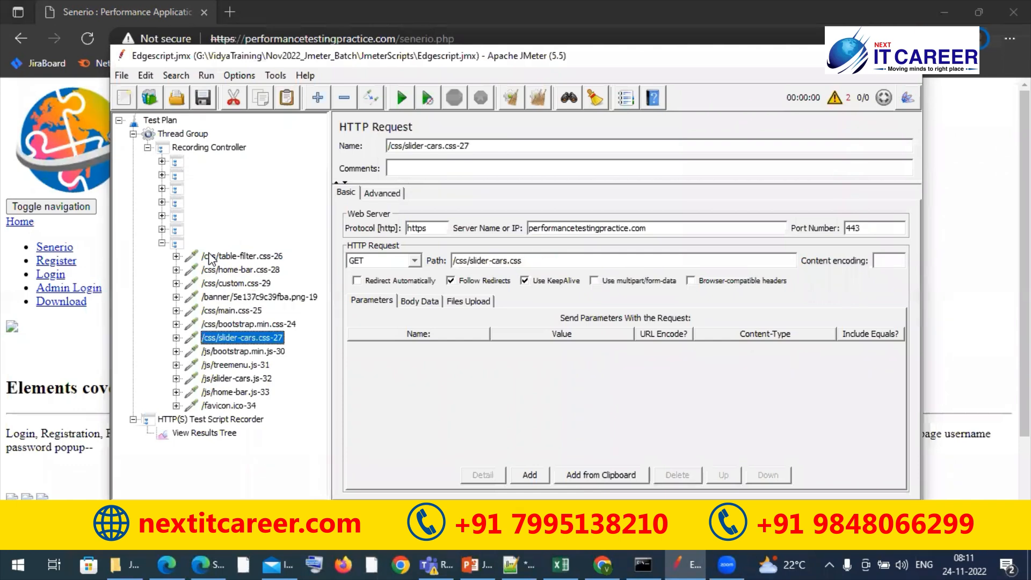
Show the recorder's View Results Tree and inspect the sampler results of the first failed entries
left_click(211, 435)
left_click(411, 274)
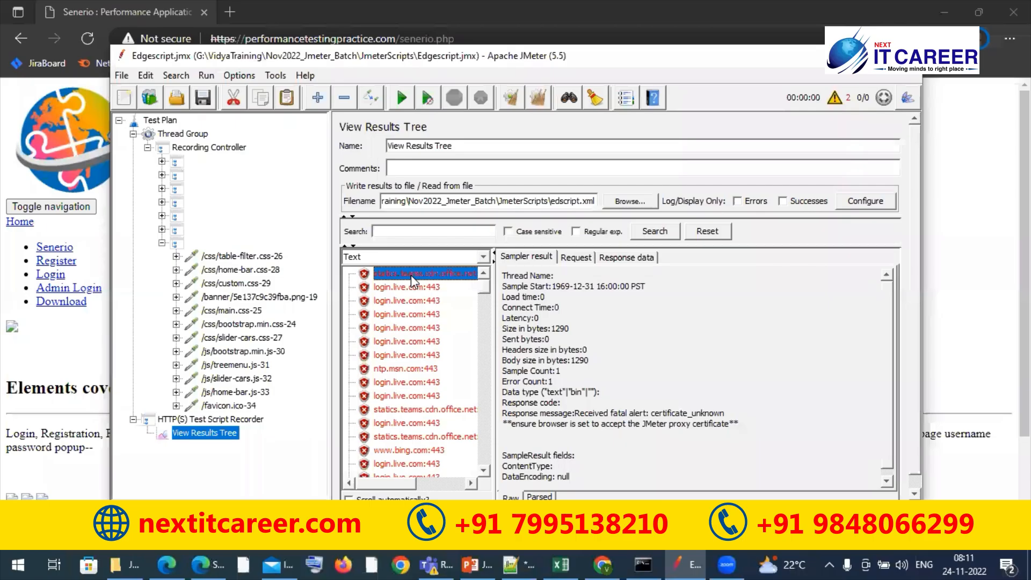
key("Down")
key("Down")
key("Down")
key("Down")
key("Down")
key("Down")
key("Down")
key("Down")
key("Down")
key("Down")
key("Down")
key("Down")
key("Down")
key("Down")
key("Down")
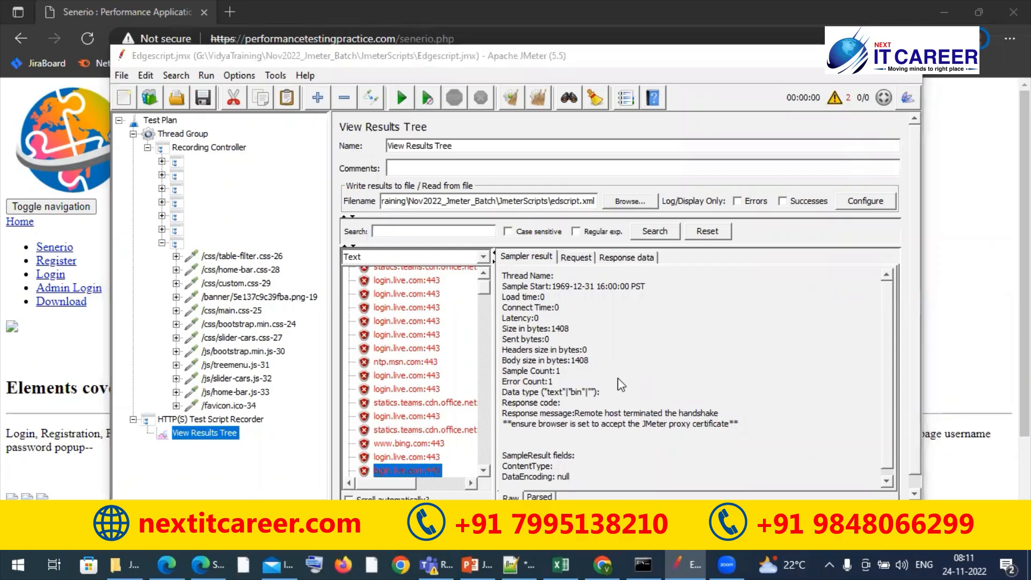
Inspect the sampler result of /css/custom.css-4 and the entries above it, back to the first sample
left_click_drag(485, 283, 484, 323)
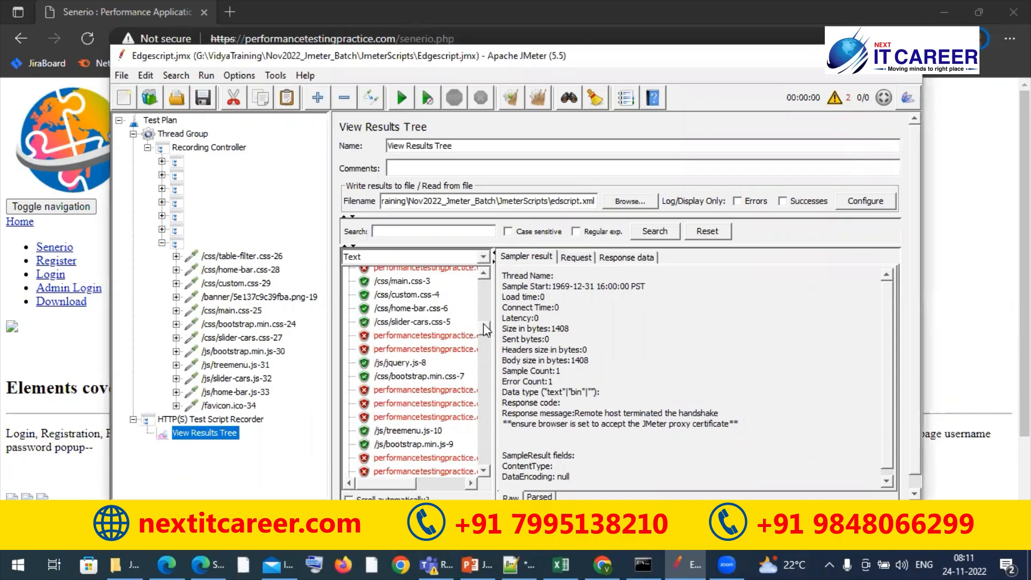
left_click(410, 296)
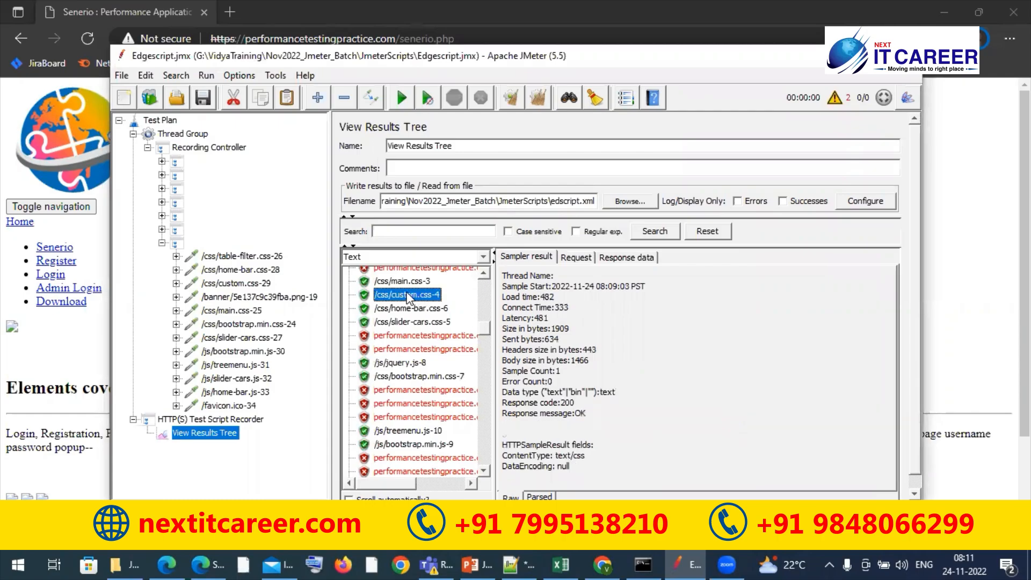
key("Up")
key("Up")
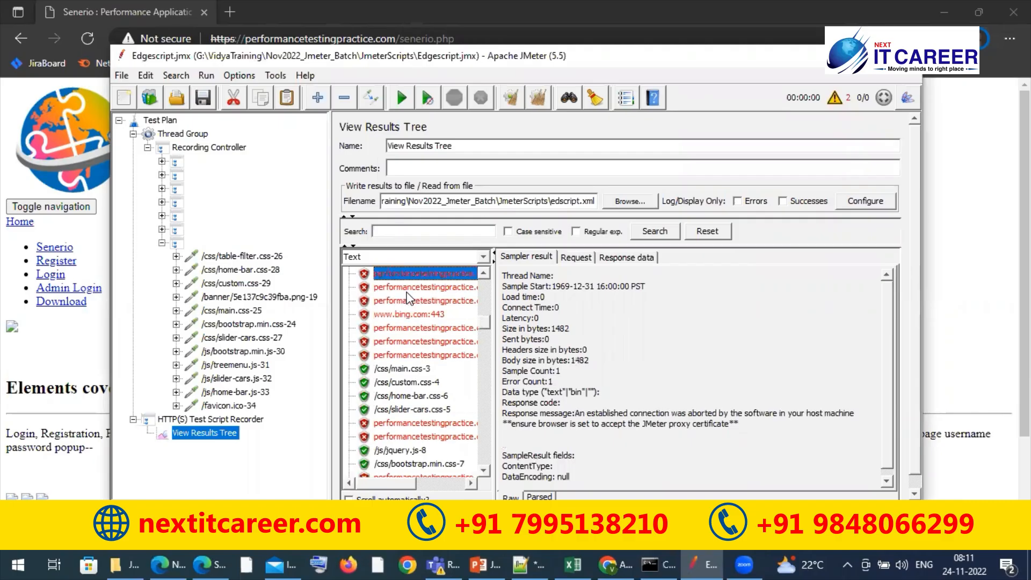
left_click(407, 292)
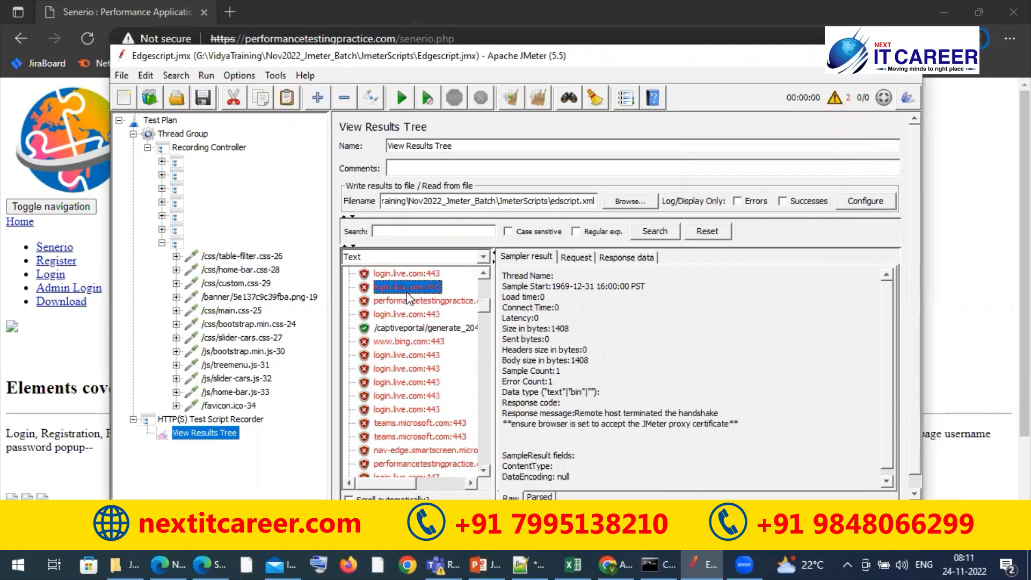
left_click(408, 298)
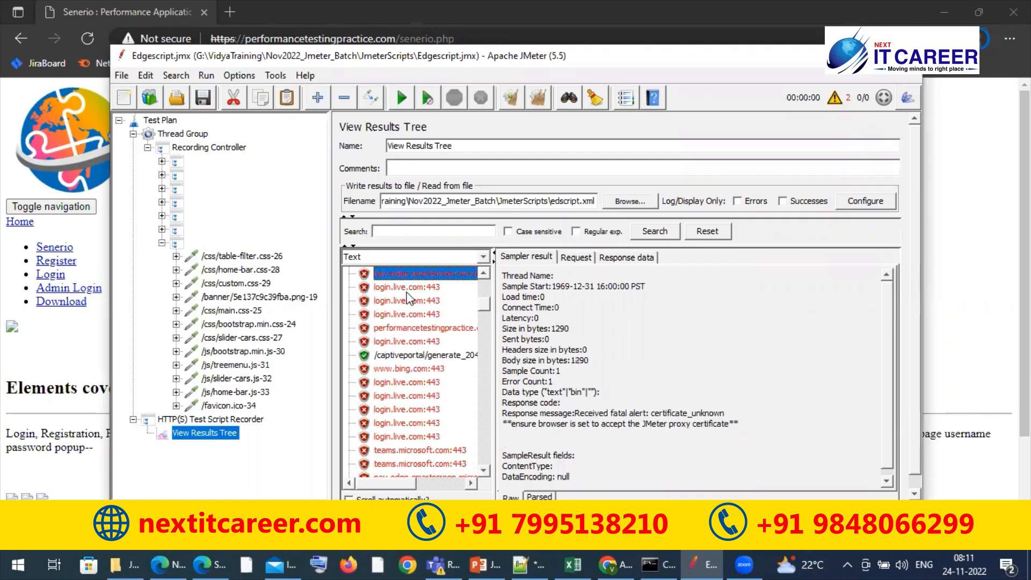
left_click(407, 290)
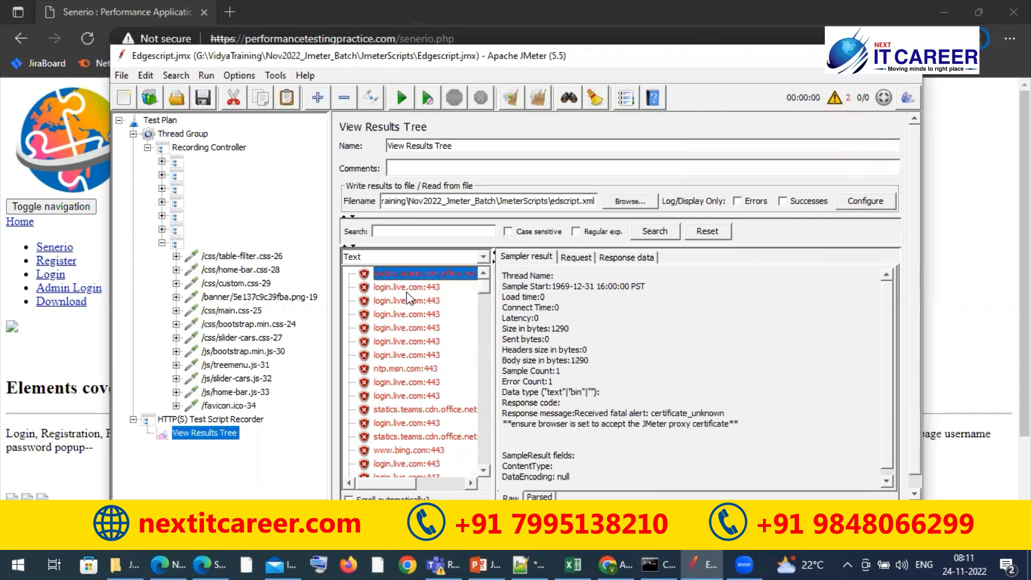
Go through the sampler results from the first sample down to /css/bootstrap.min.css-7, reading the failed entries' response messages
key("Down")
key("Down")
key("Down")
key("Down")
key("Down")
key("Down")
key("Down")
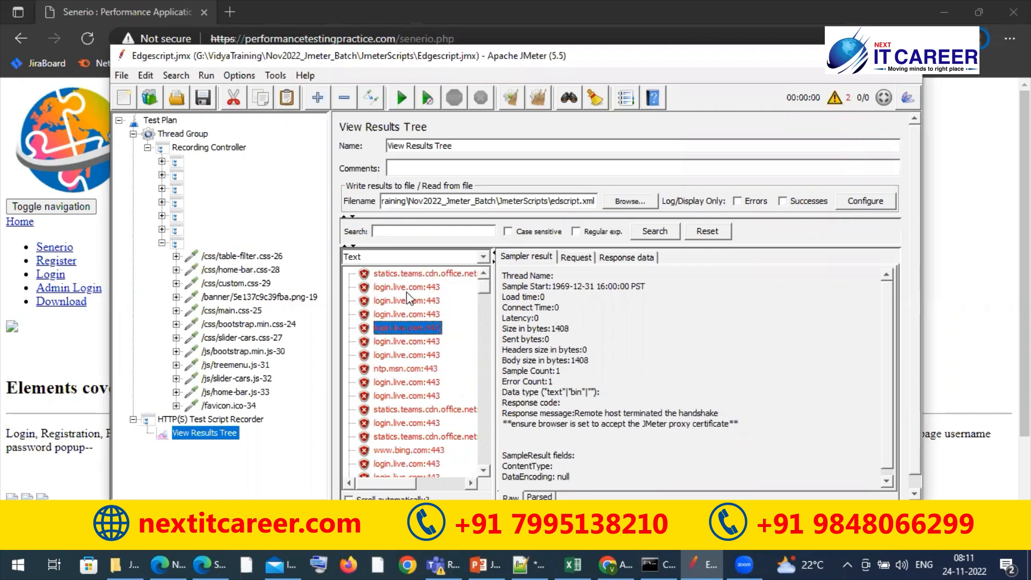
key("Down")
key("Down")
key("Down")
key("Down")
key("Down")
key("Down")
key("Down")
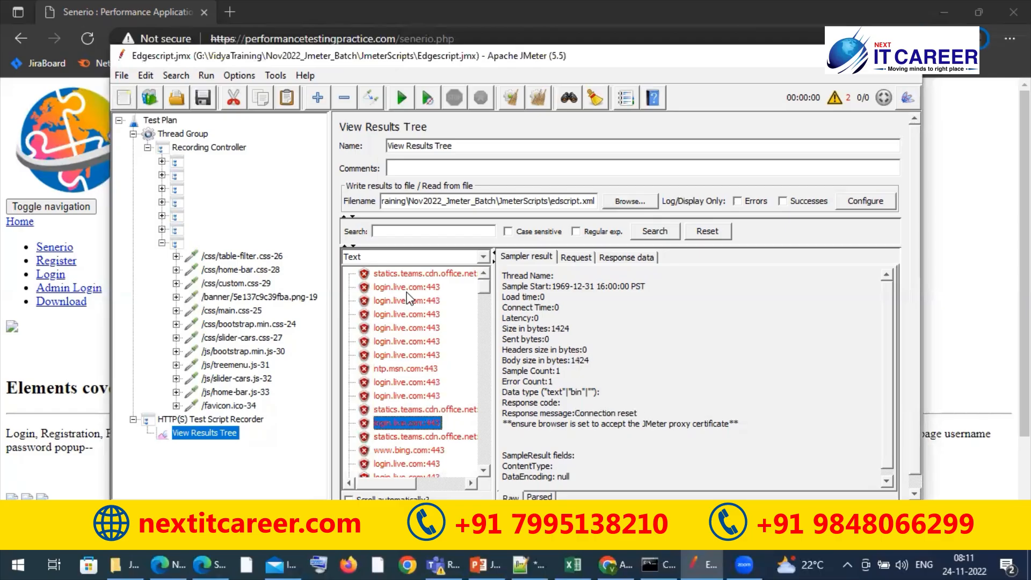
key("Down")
key("Down")
key("Down")
key("Down")
key("Down")
key("Down")
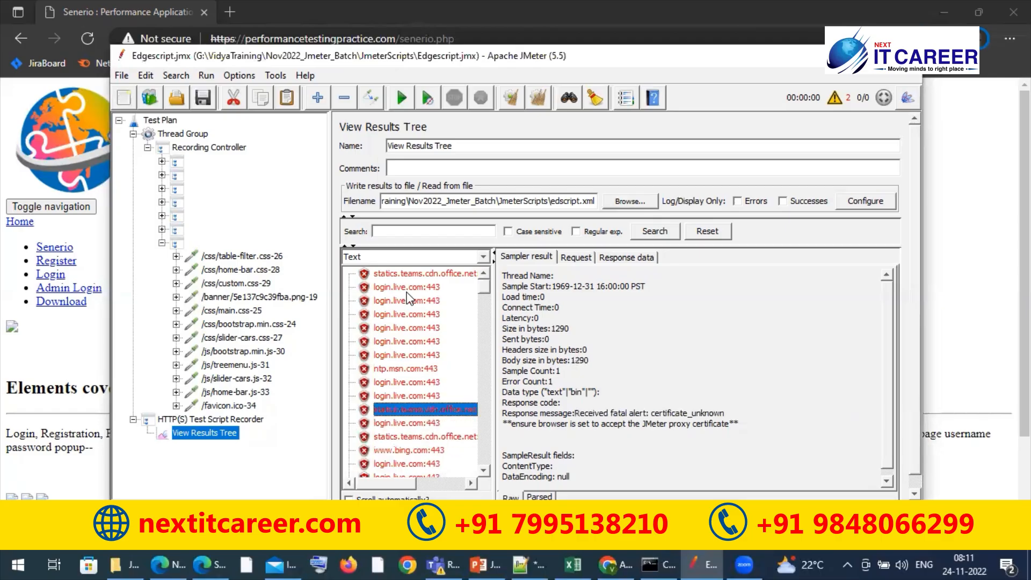
key("Down")
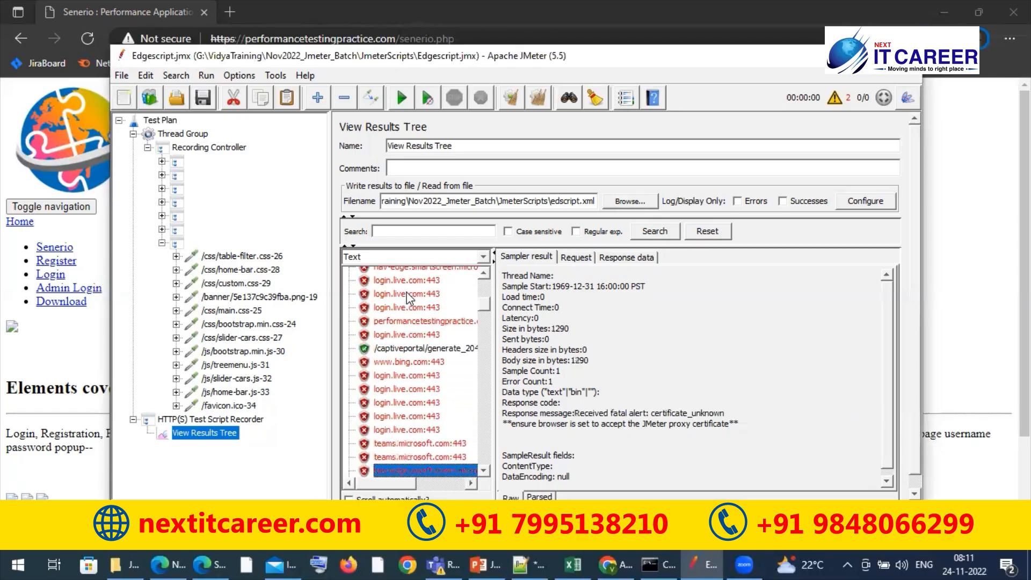
key("Down")
key("Down")
key("Down")
key("Down")
key("Down")
key("Down")
key("Down")
key("Down")
key("Down")
key("Down")
key("Down")
key("Down")
key("Down")
key("Down")
key("Down")
key("Down")
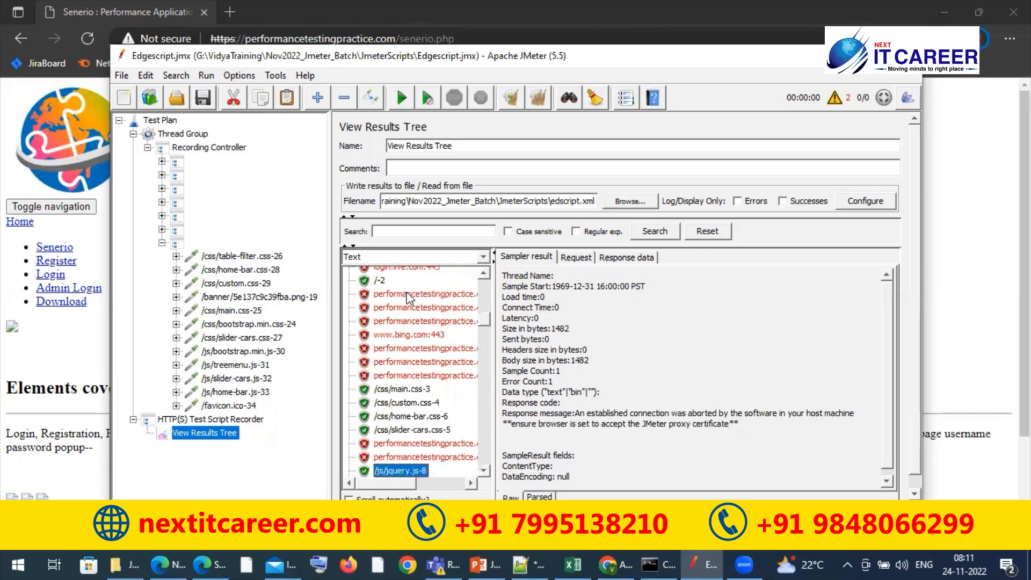
key("Down")
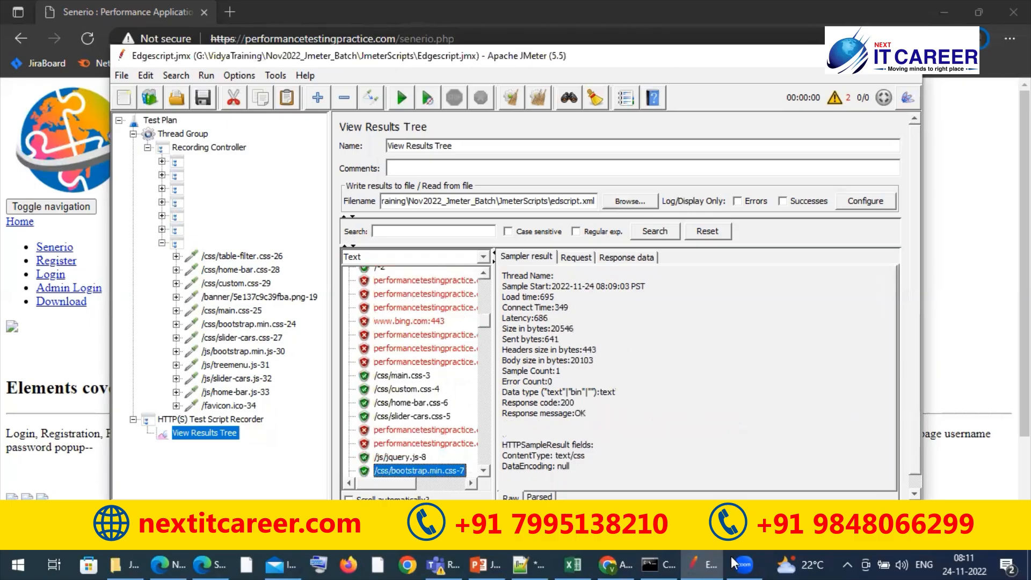
Check the current Wi-Fi connection in the system's network list and close the list
left_click(848, 564)
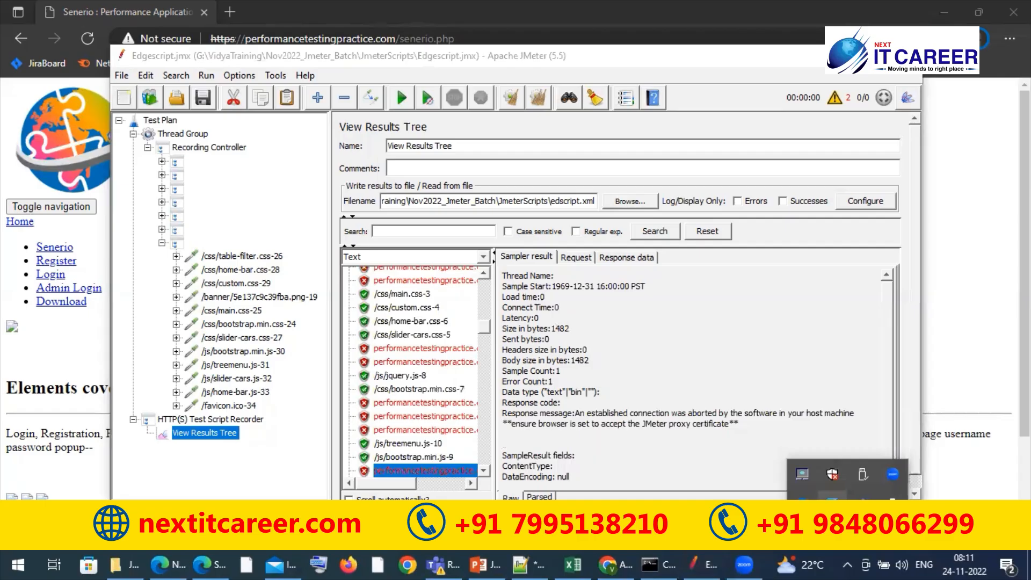
left_click(839, 529)
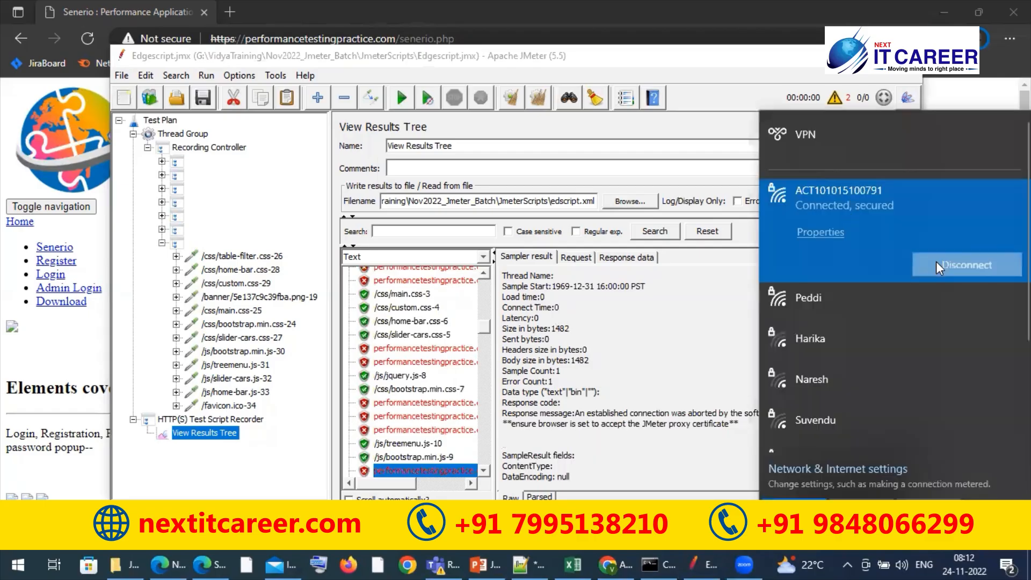
left_click(967, 265)
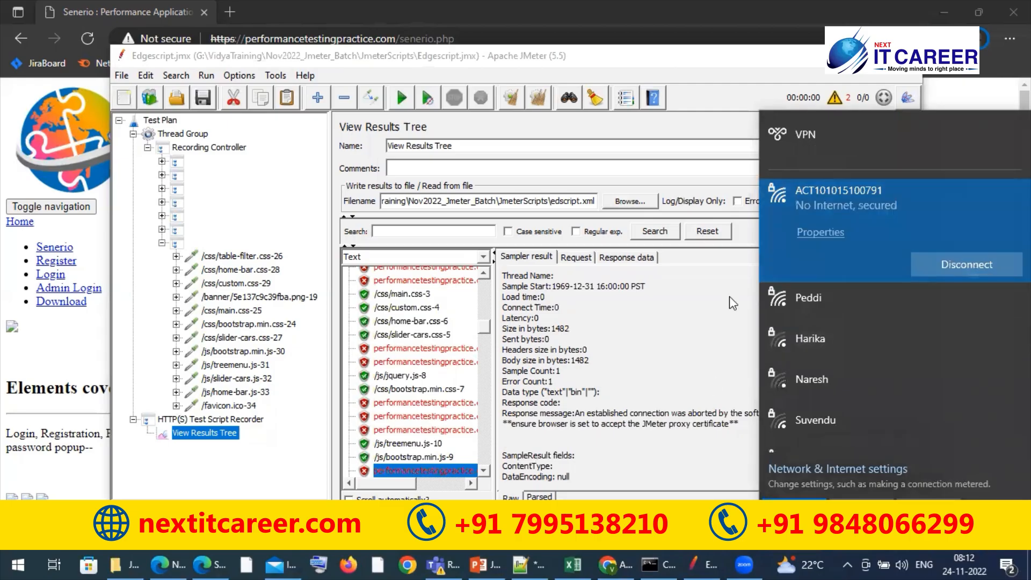
left_click(683, 290)
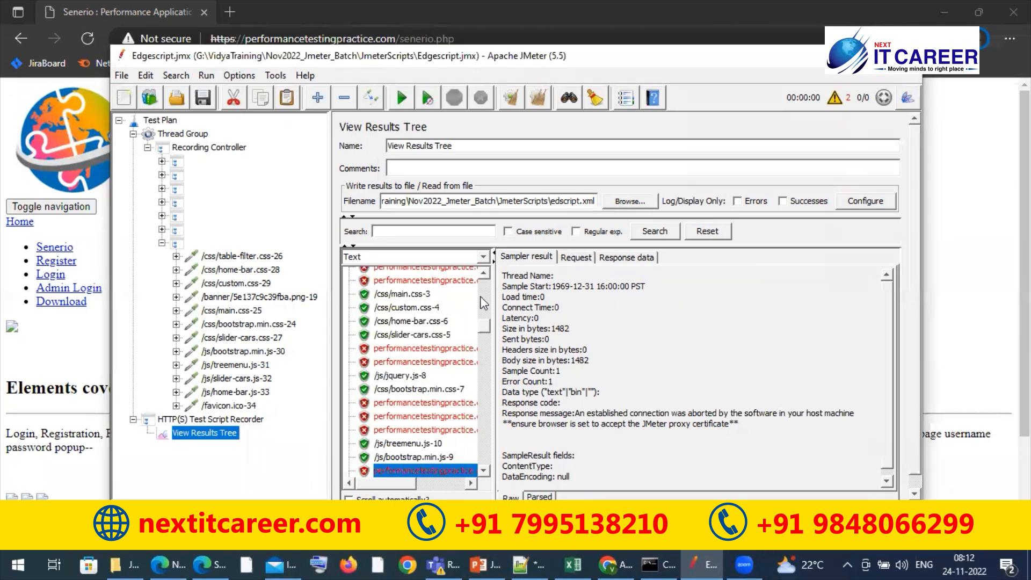
Inspect the sampler results of /js/bootstrap.min.js-9 and /js/treemenu.js-10
scroll(485, 304, "up", 10)
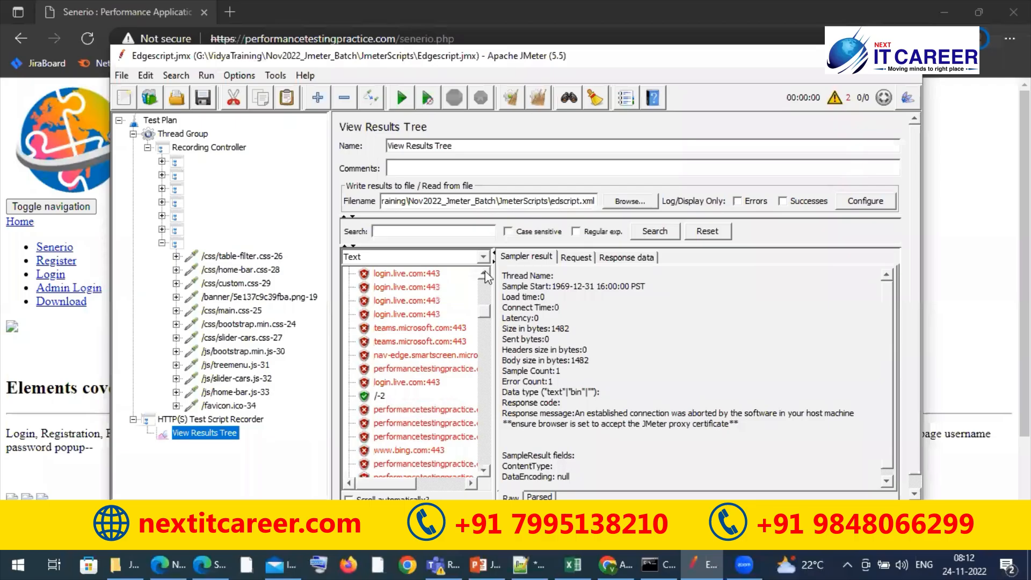
scroll(489, 323, "down", 8)
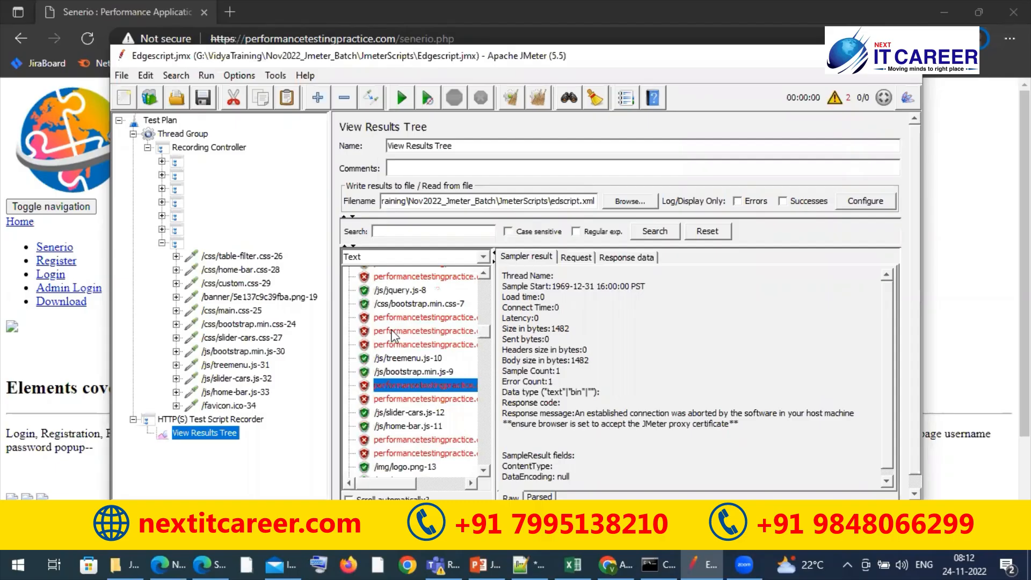
left_click(421, 372)
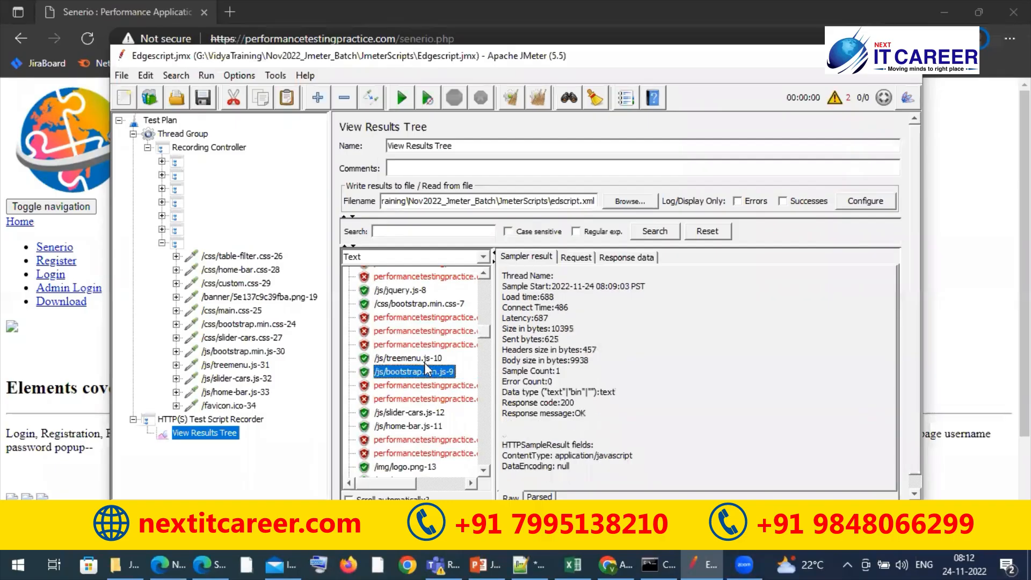
left_click(418, 358)
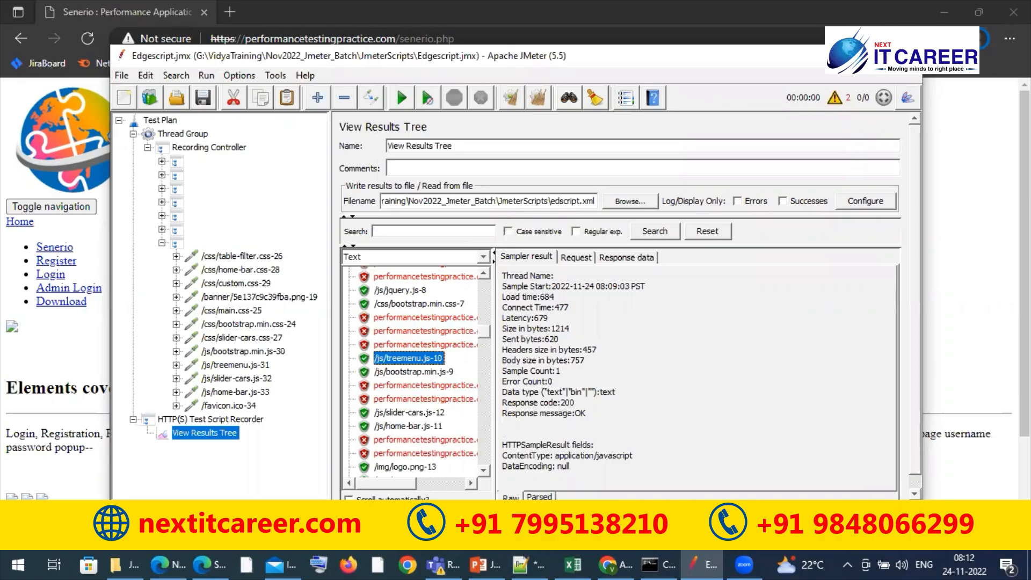
Close the Microsoft Edge windows, the JmeterScripts folder window and the Chrome window behind JMeter
left_click(1014, 12)
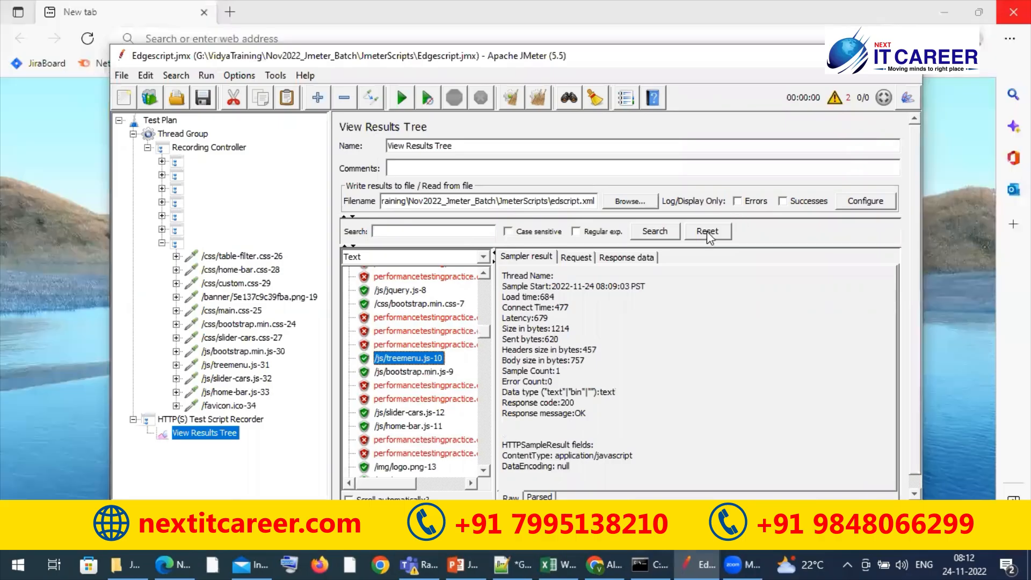
key("Up")
key("Up")
key("Up")
key("Up")
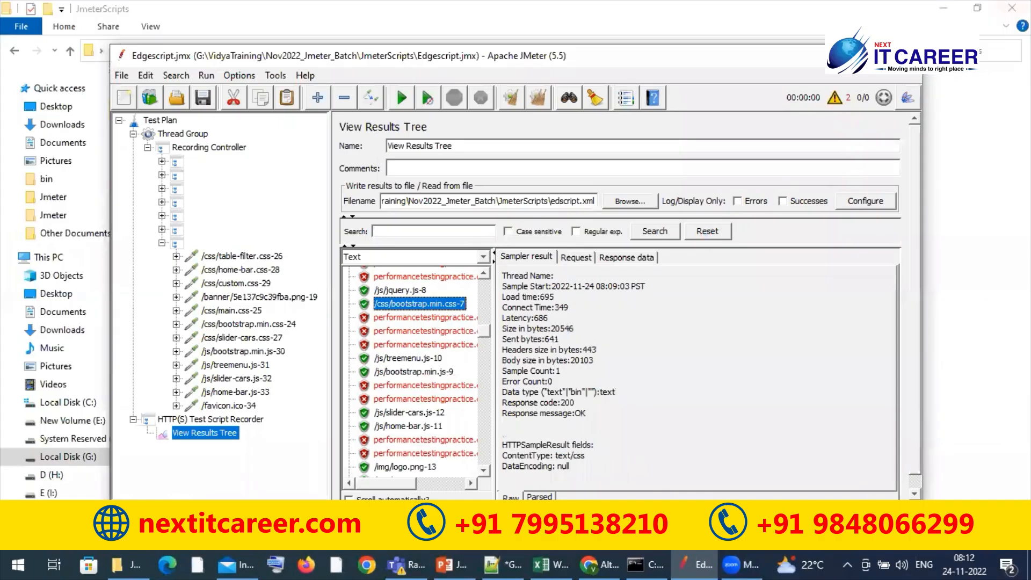
left_click(1013, 8)
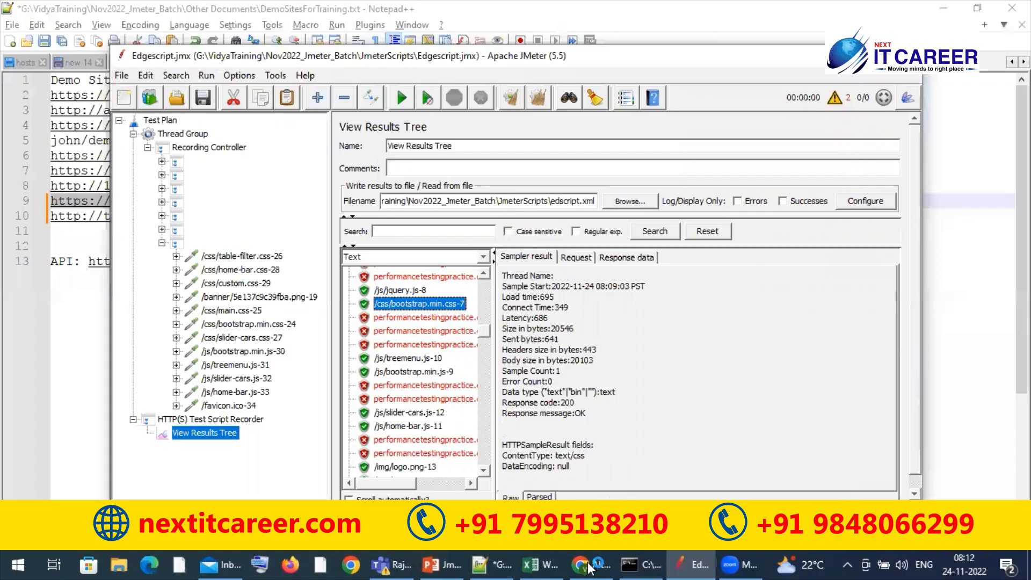
left_click(592, 566)
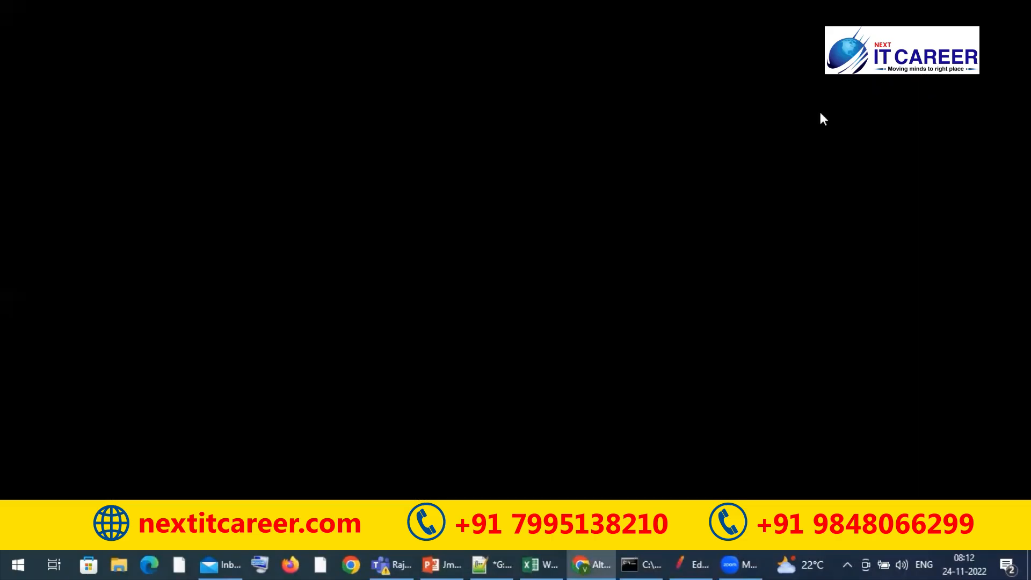
left_click(1012, 8)
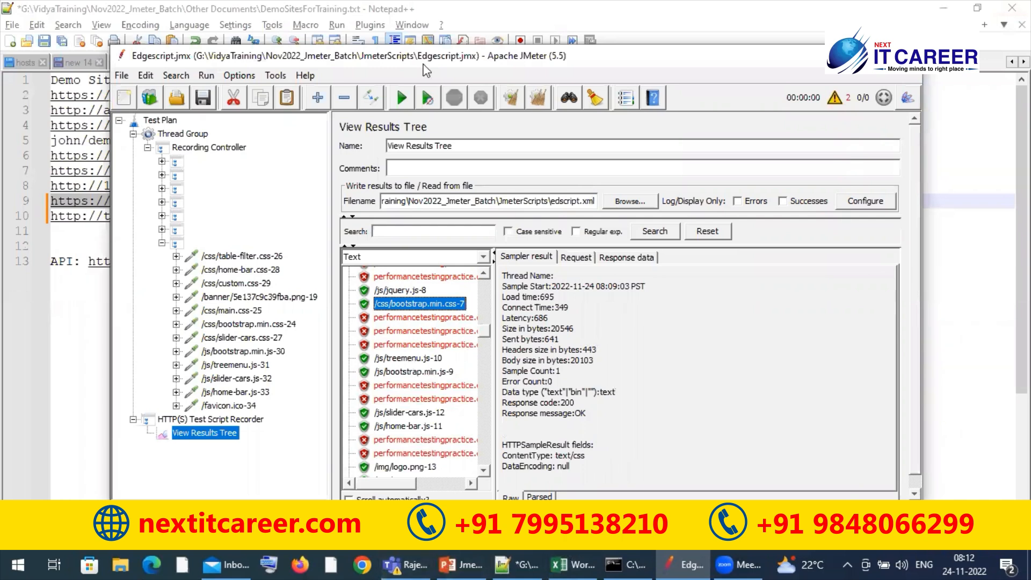
Inspect the sampler results from the failed entry below /css/bootstrap.min.css-7 to the one above /js/slider-cars.js-12
left_click_drag(402, 63, 398, 72)
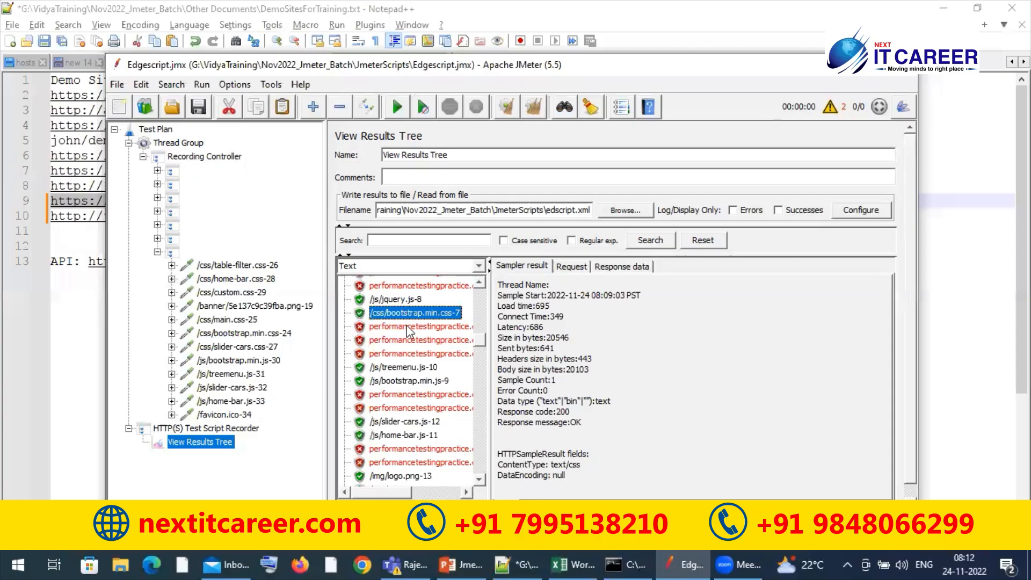
left_click(410, 327)
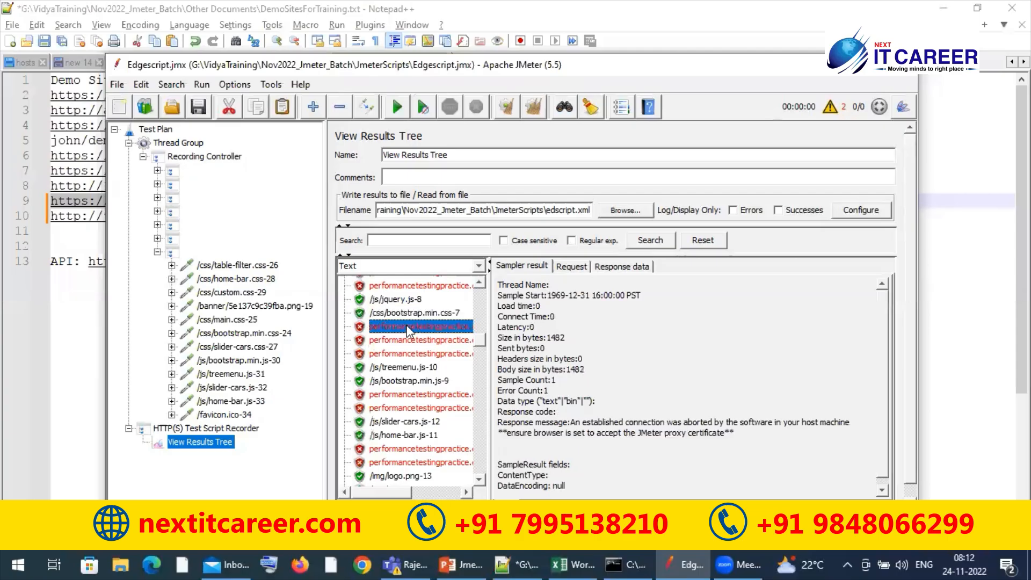
key("Down")
key("Down")
key("Down")
key("Down")
key("Down")
key("Down")
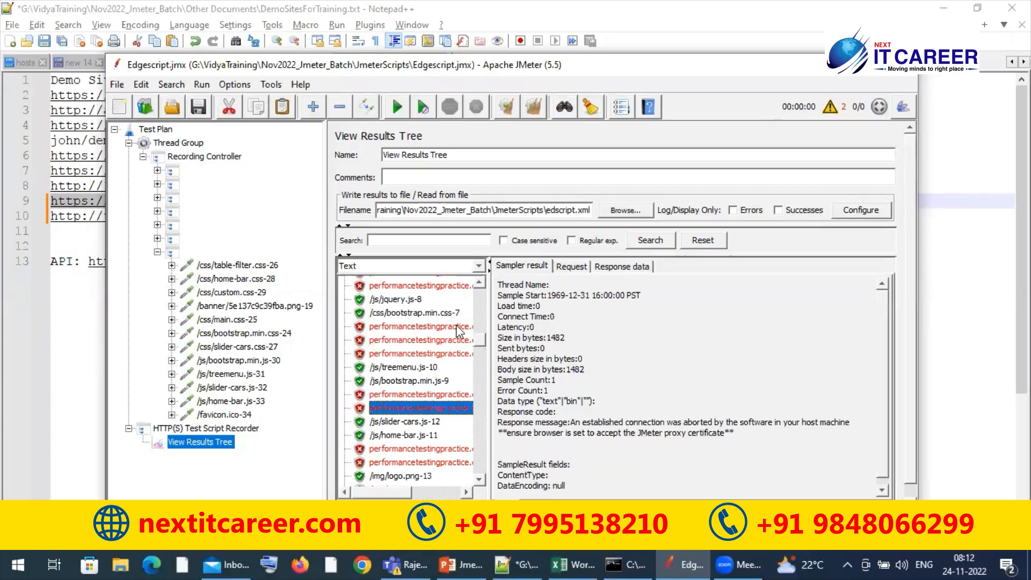
Widen the results list to show full sample names and inspect the samples from /js/slider-cars.js-12 to /img/s2.png-15
left_click_drag(488, 372, 655, 358)
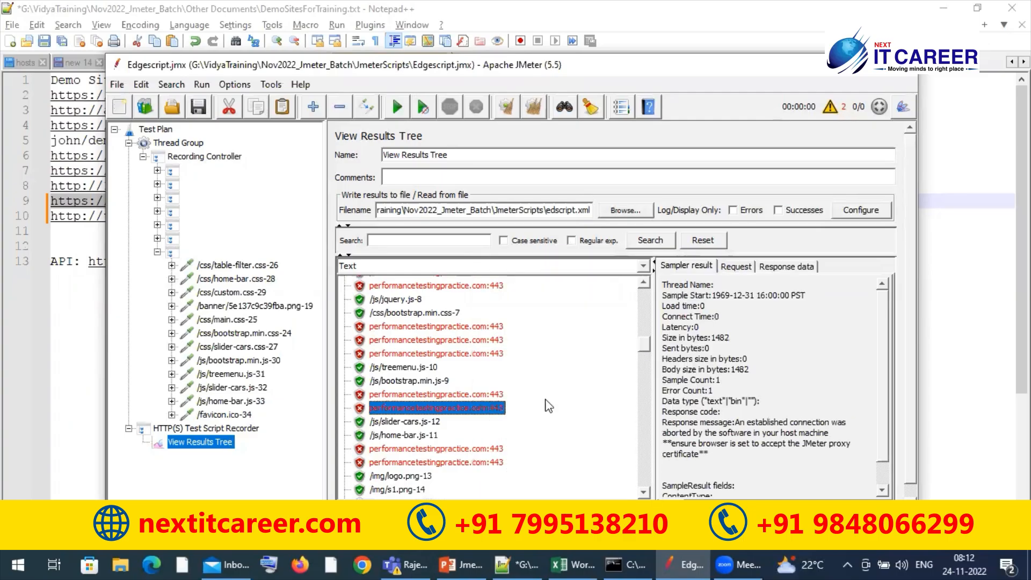
left_click(420, 423)
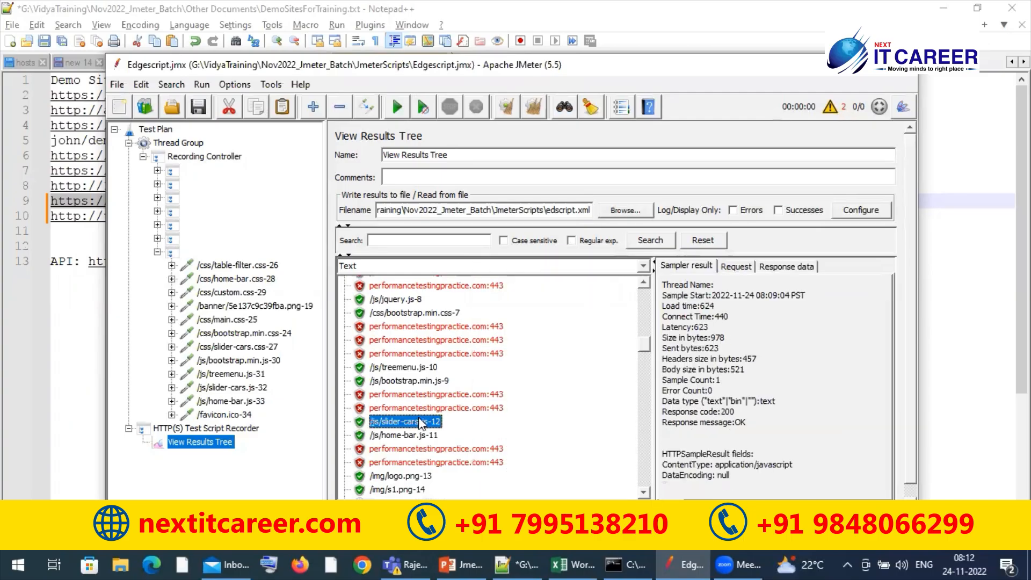
key("Down")
key("Down")
key("Down")
key("Down")
key("Down")
key("Down")
key("Down")
key("Down")
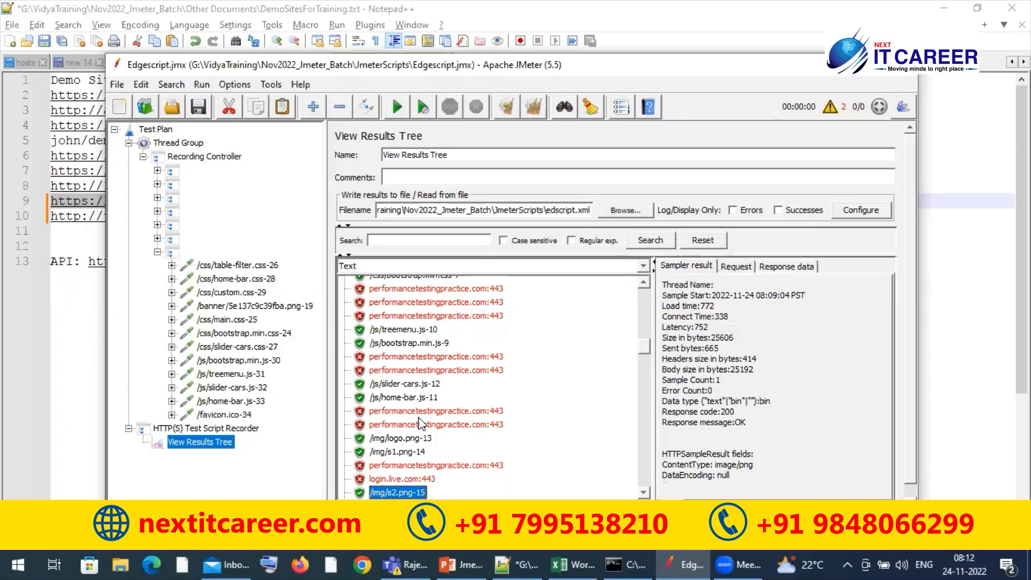
Inspect the sampler results from /img/s1.png-14 down through the failed samples to the login.live.com:443 entries below mtalk.google.com:5228
key("Up")
key("Up")
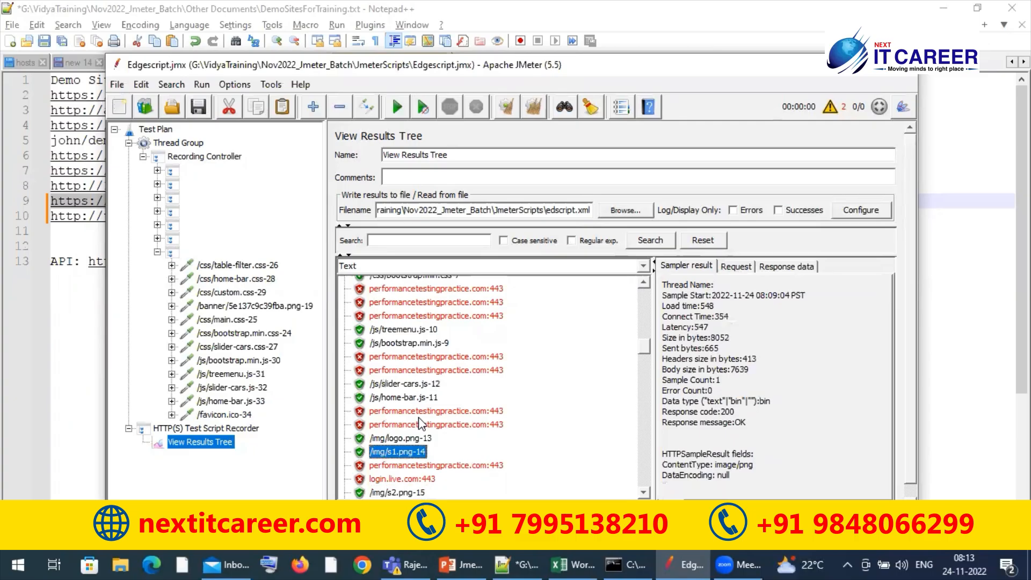
key("Down")
key("Down")
key("Down")
key("Down")
key("Down")
key("Down")
key("Down")
key("Down")
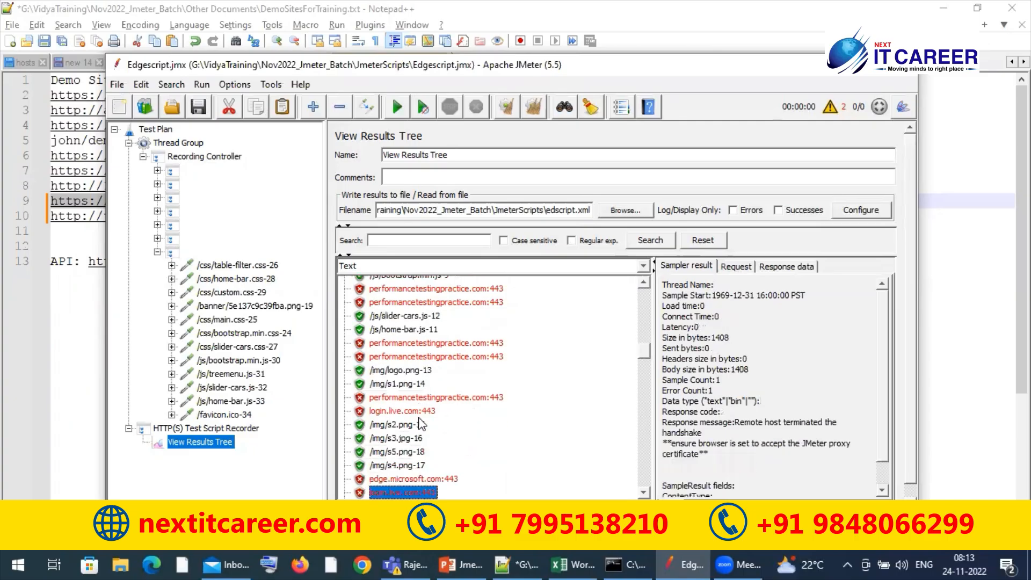
key("Down")
key("Down")
key("Down")
key("Down")
key("Down")
key("Down")
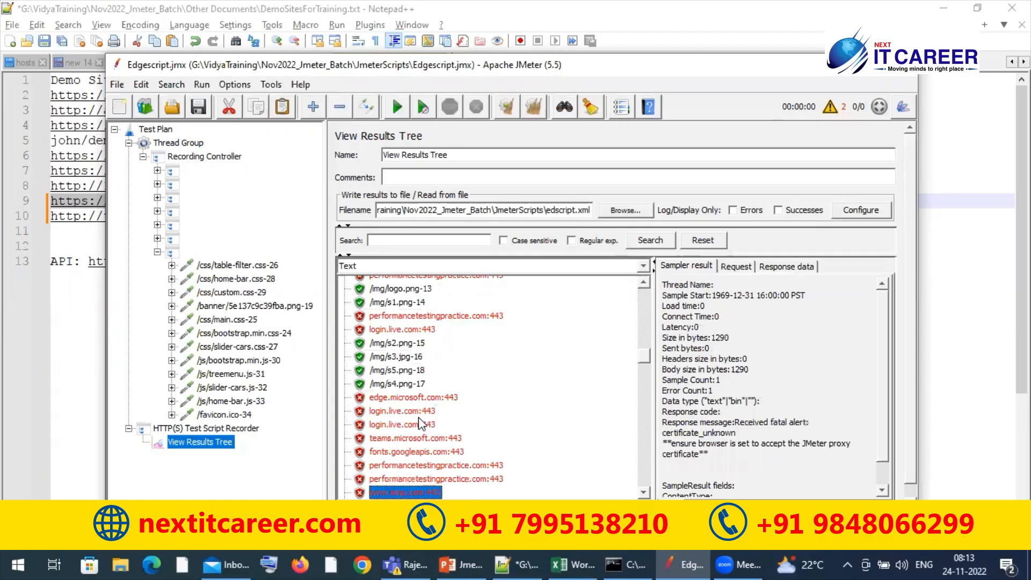
key("Down")
key("Down")
key("Down")
key("Down")
key("Down")
key("Down")
key("Down")
key("Down")
key("Down")
key("Down")
key("Down")
key("Down")
key("Down")
key("Down")
key("Down")
key("Down")
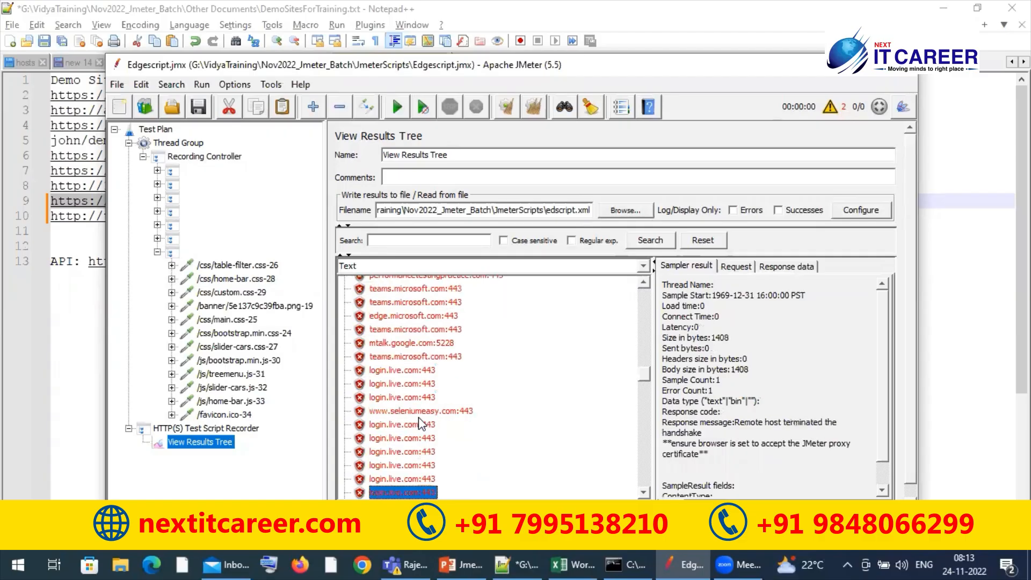
key("Down")
key("Down")
key("Down")
key("Down")
key("Down")
key("Down")
key("Down")
key("Down")
key("Down")
key("Down")
key("Down")
key("Down")
key("Down")
key("Down")
key("Down")
key("Down")
key("Down")
key("Down")
key("Down")
key("Down")
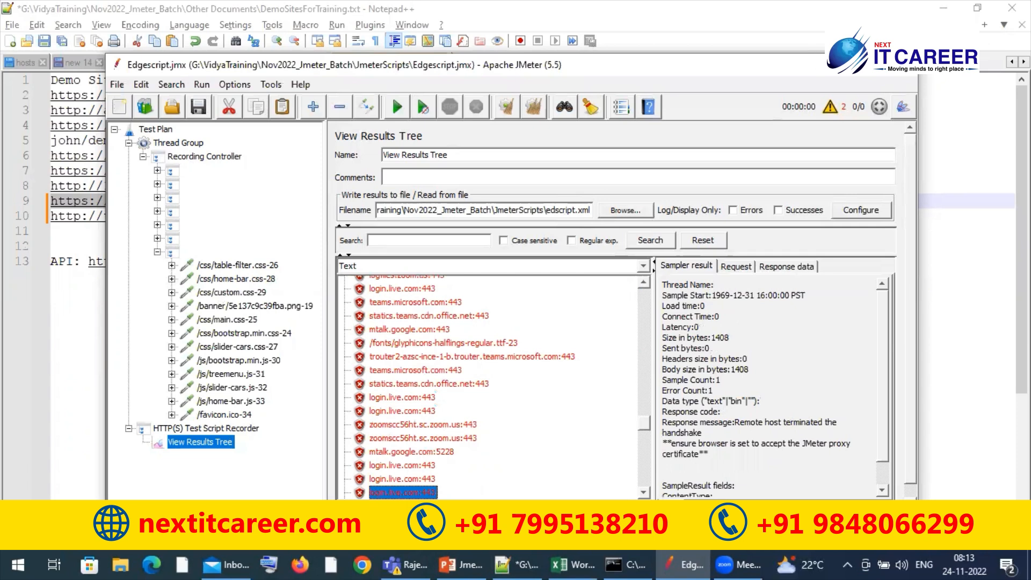
Minimize JMeter and its command window, and open the settings page in Firefox
left_click(828, 61)
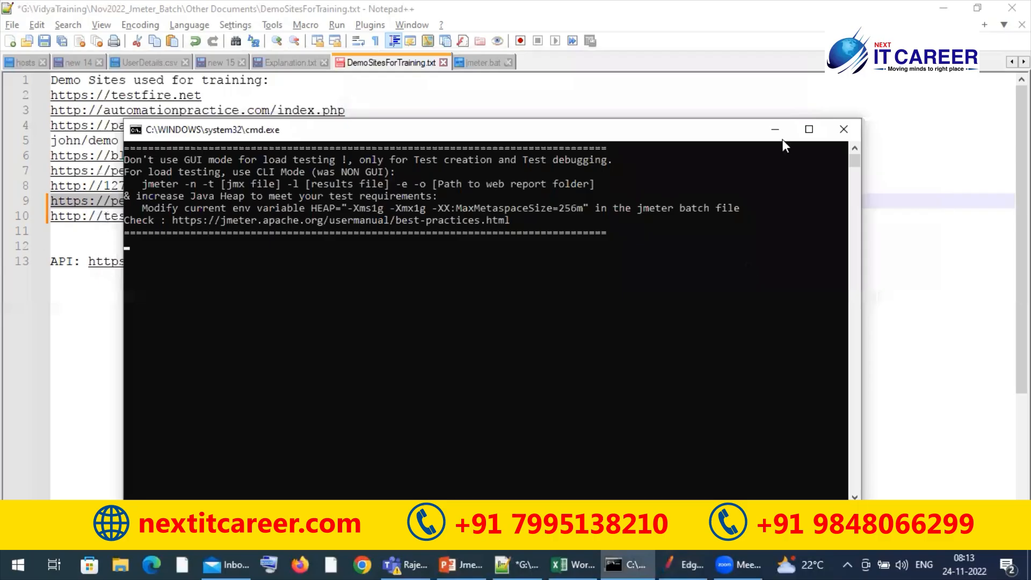
left_click(776, 135)
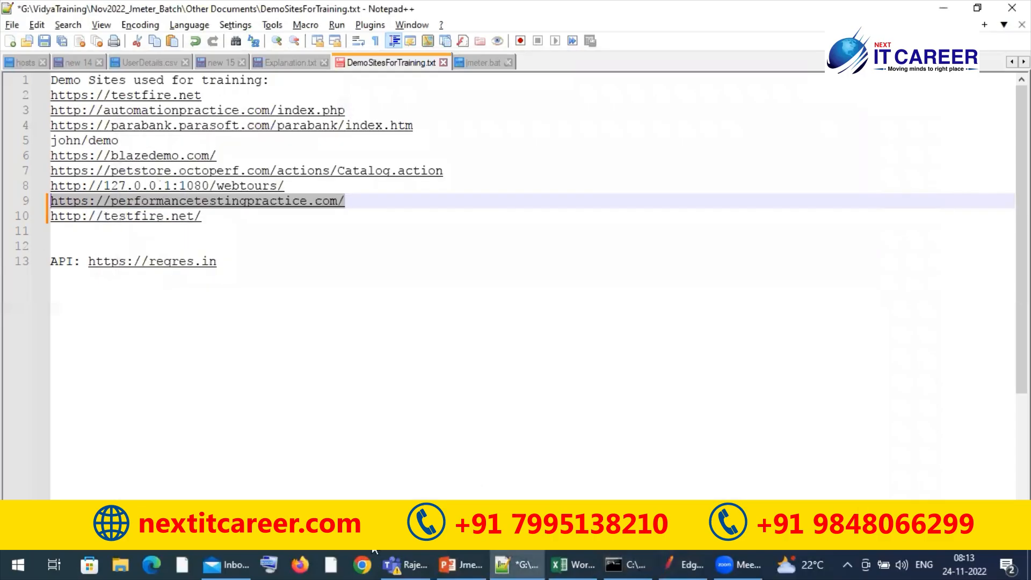
left_click(302, 559)
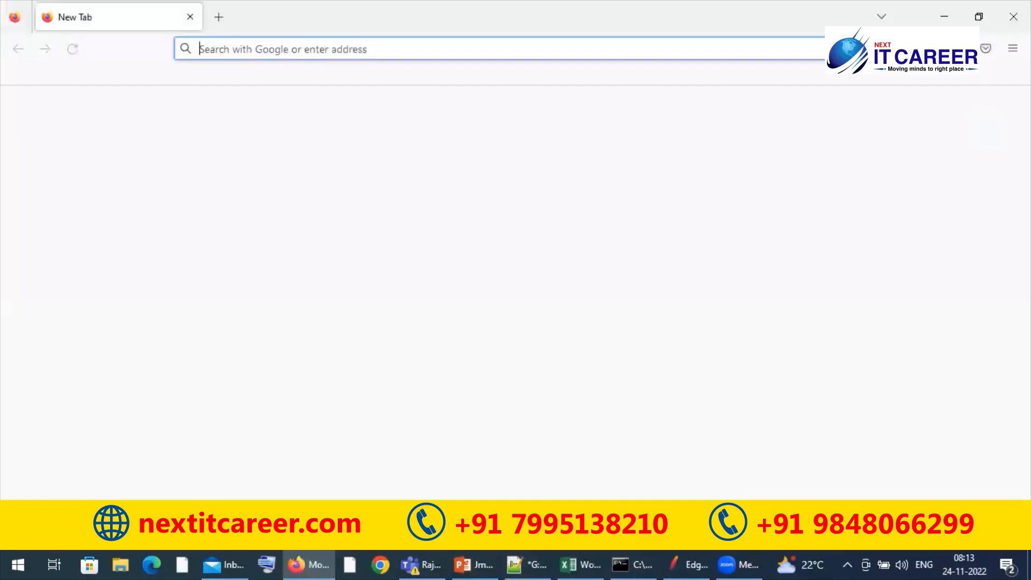
left_click(1014, 48)
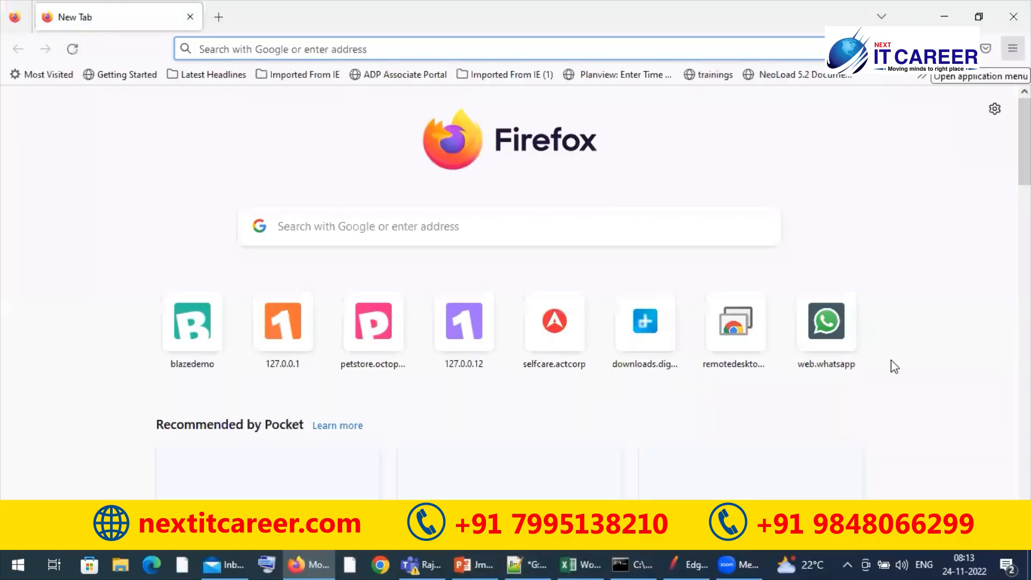
left_click(848, 419)
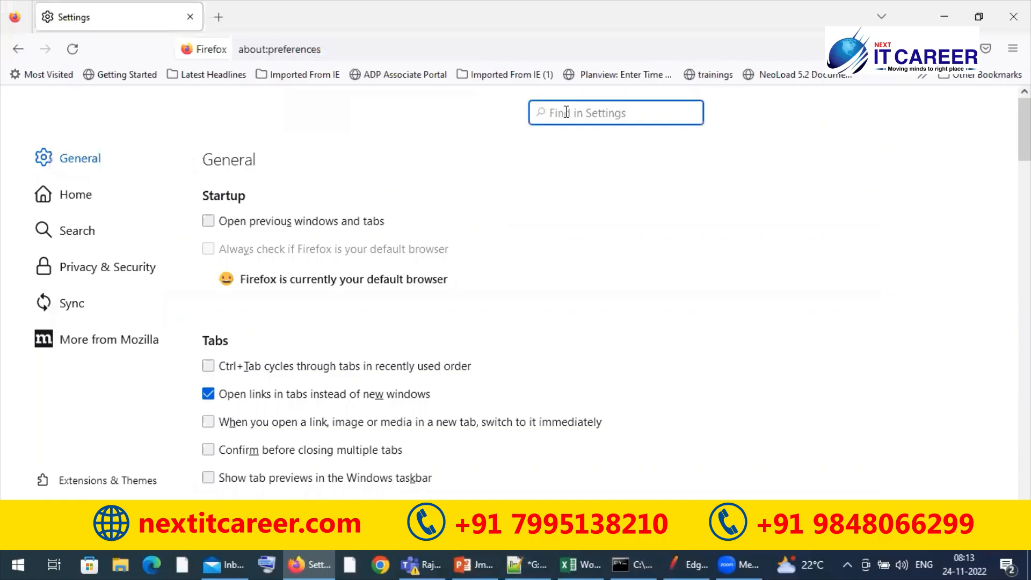
Search the Firefox settings for "certi" and view the certificate authorities in the Certificate Manager
type("certi")
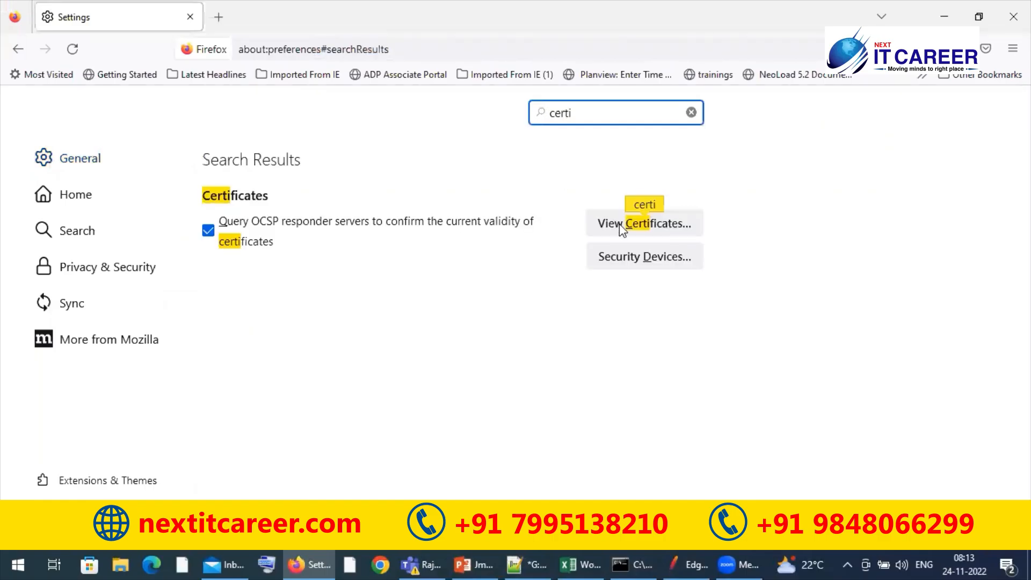
left_click(620, 226)
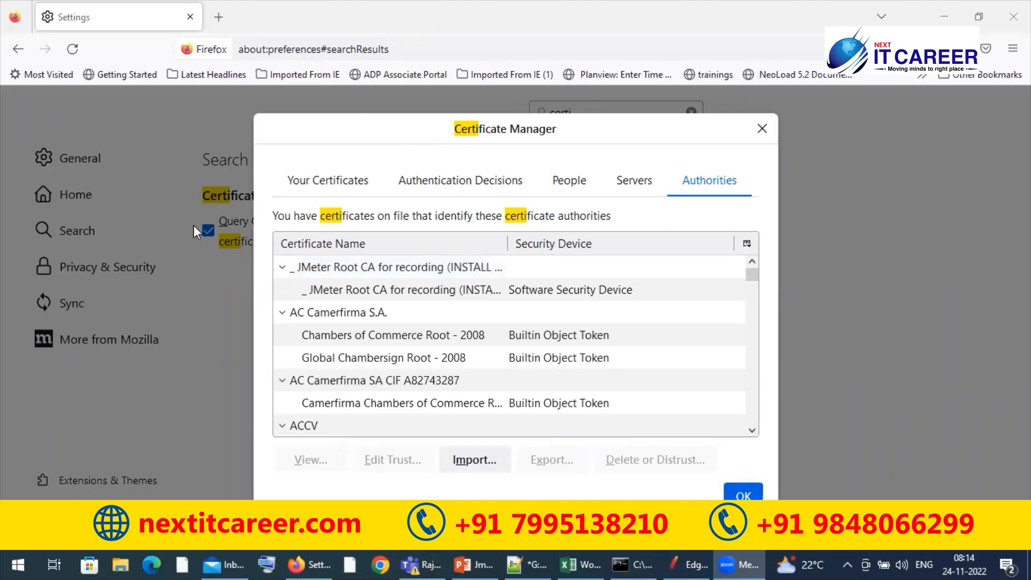
left_click(763, 129)
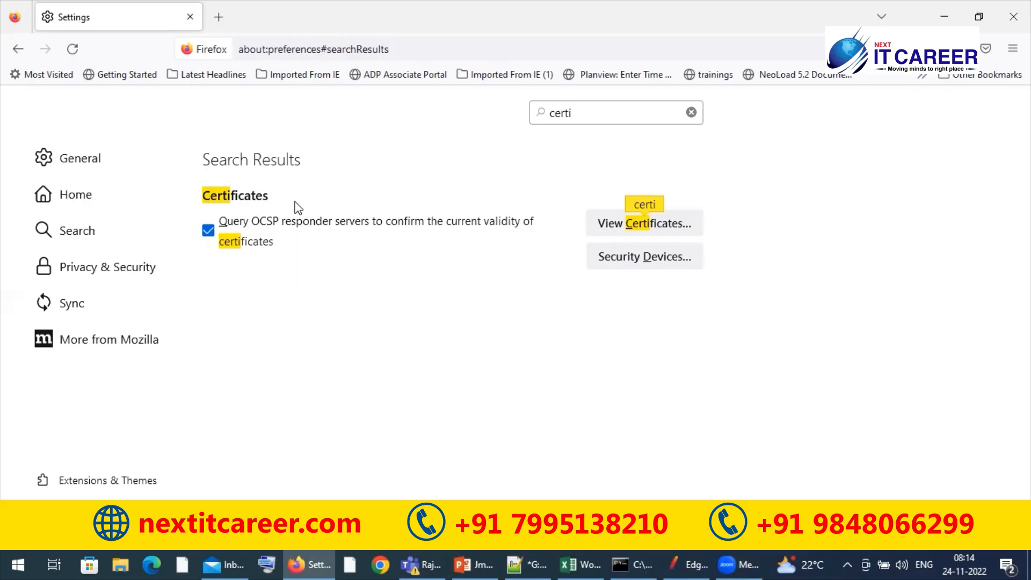
left_click(618, 236)
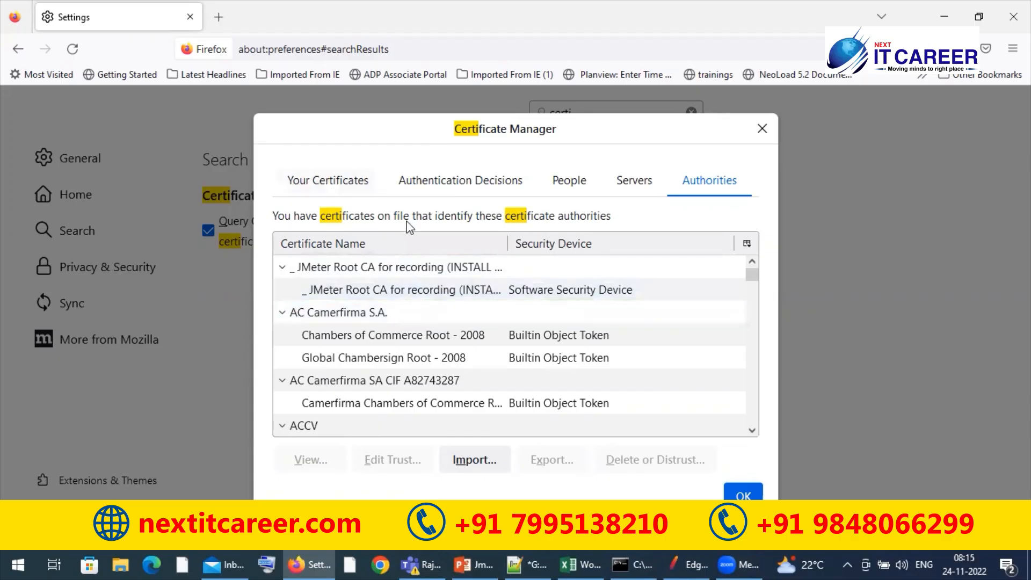
Launch Chrome with the instructor's green V profile and search its settings for "certi"
left_click(389, 568)
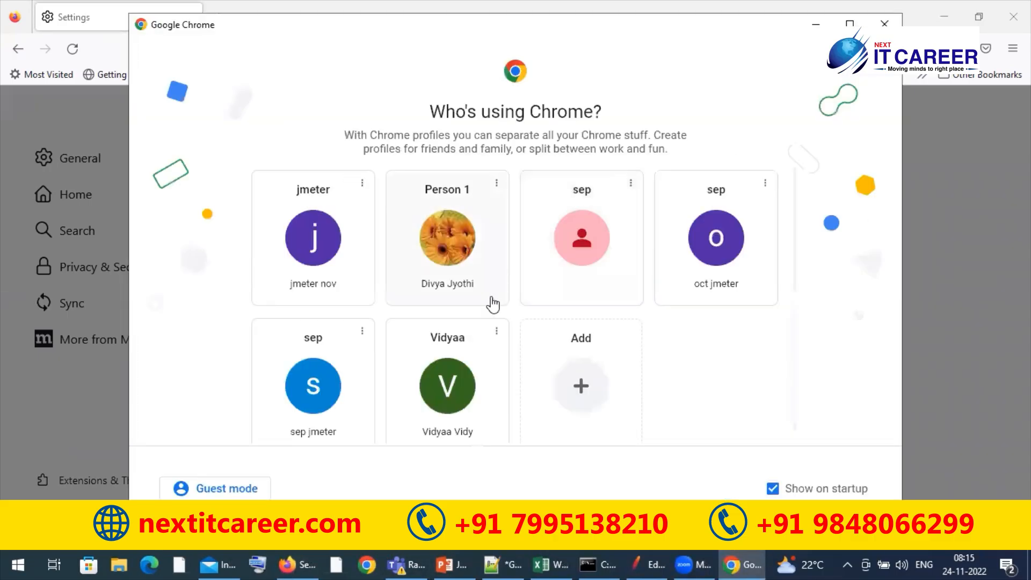
left_click(501, 380)
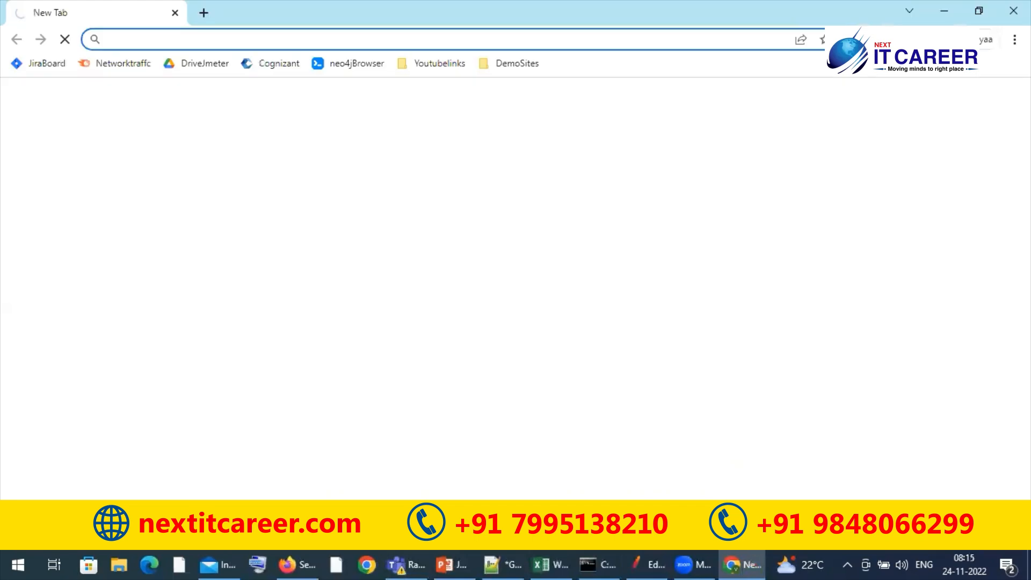
left_click(1014, 39)
left_click(913, 301)
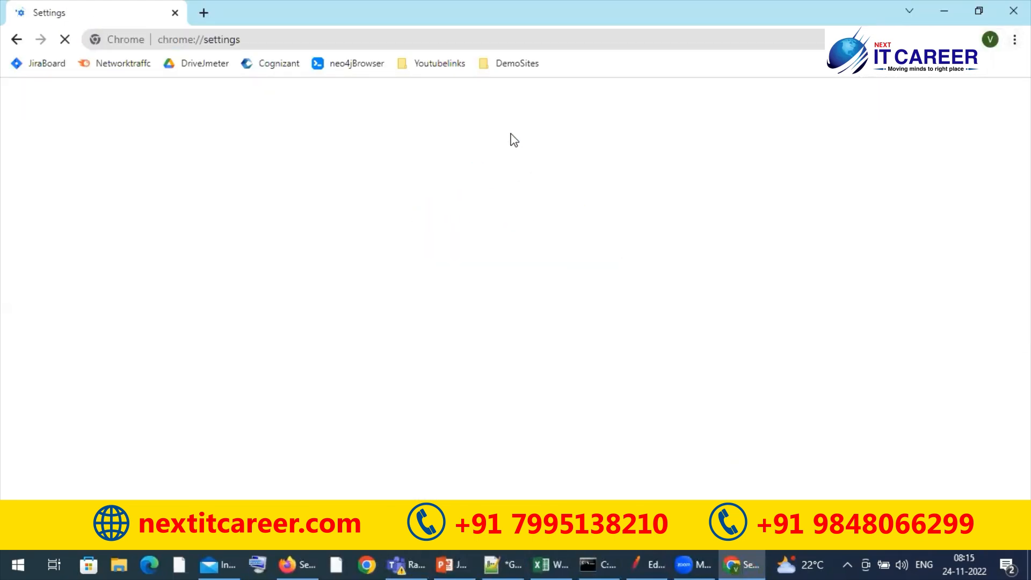
type("cert")
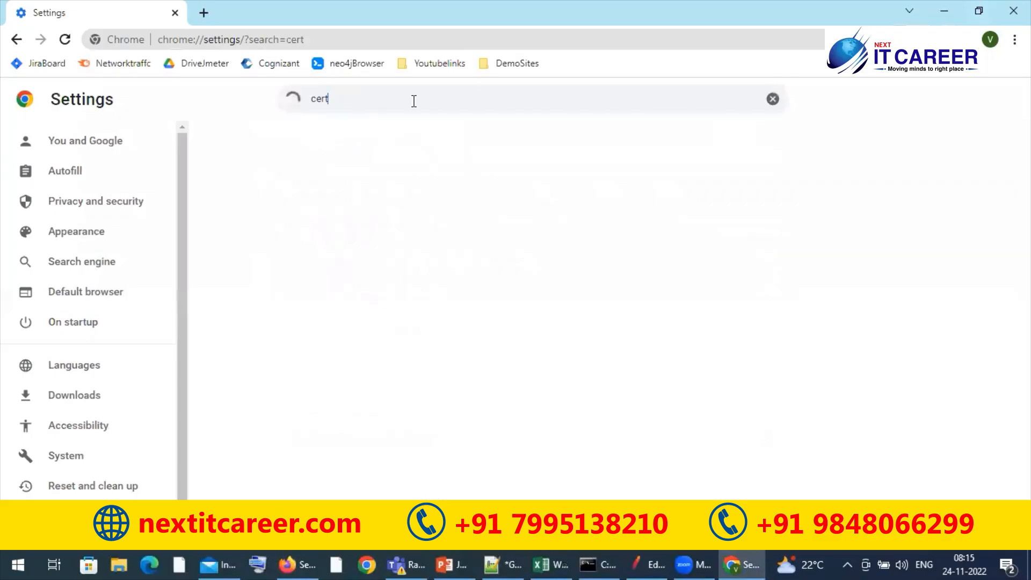
type("i")
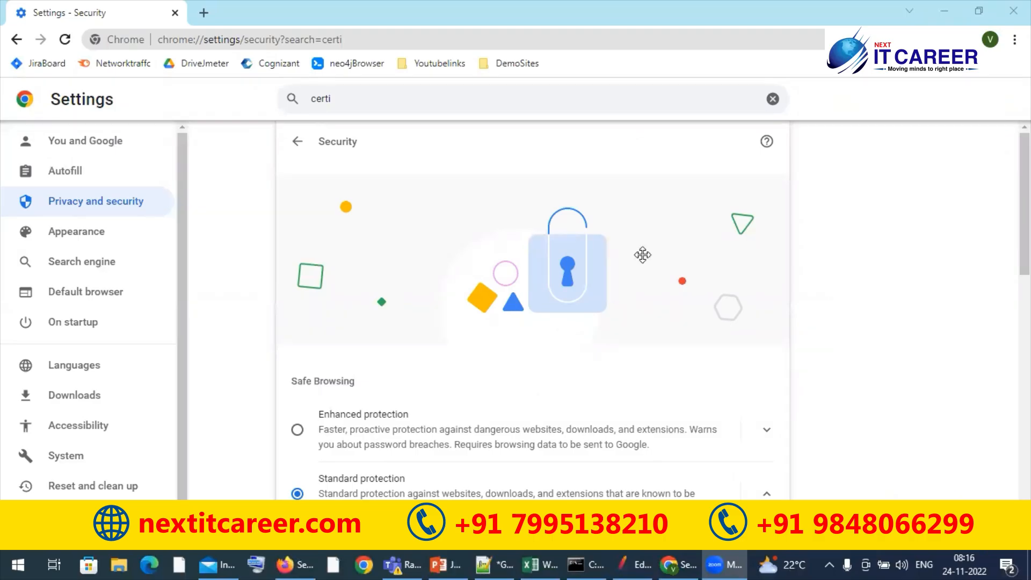
Look over Chrome's Security settings and reopen that page from the "certi" search results
left_click(364, 93)
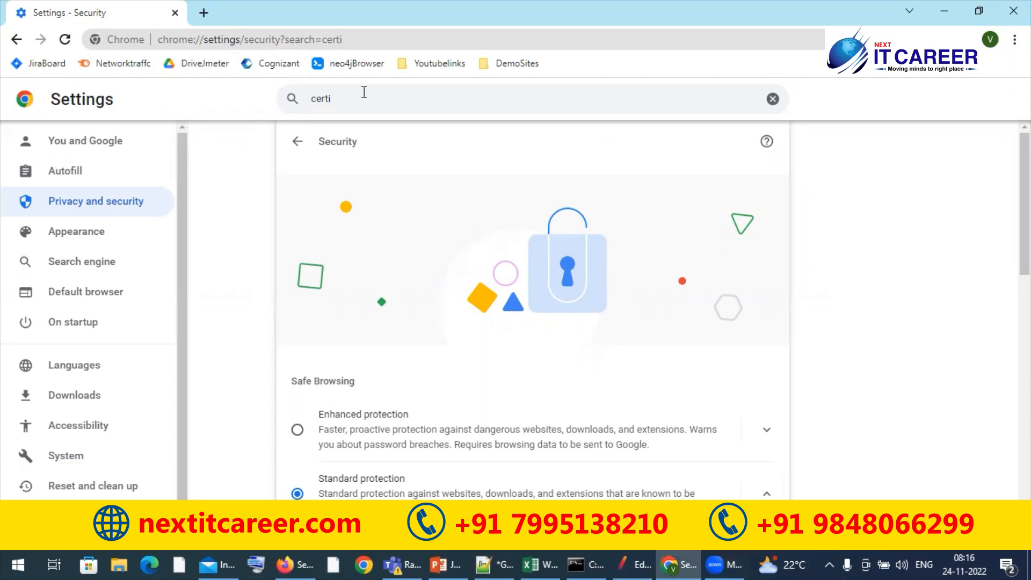
scroll(634, 172, "down", 4)
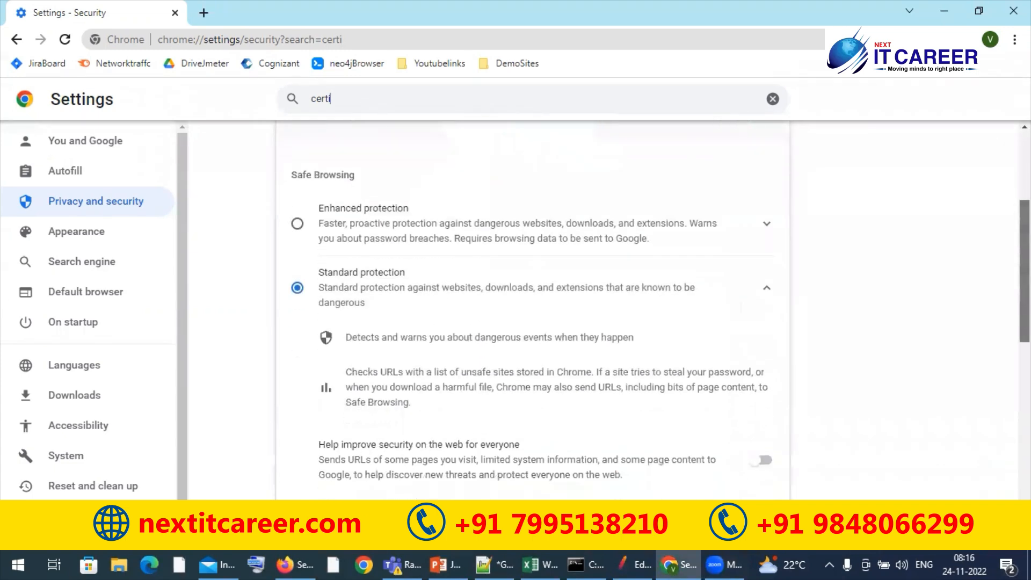
scroll(634, 172, "up", 6)
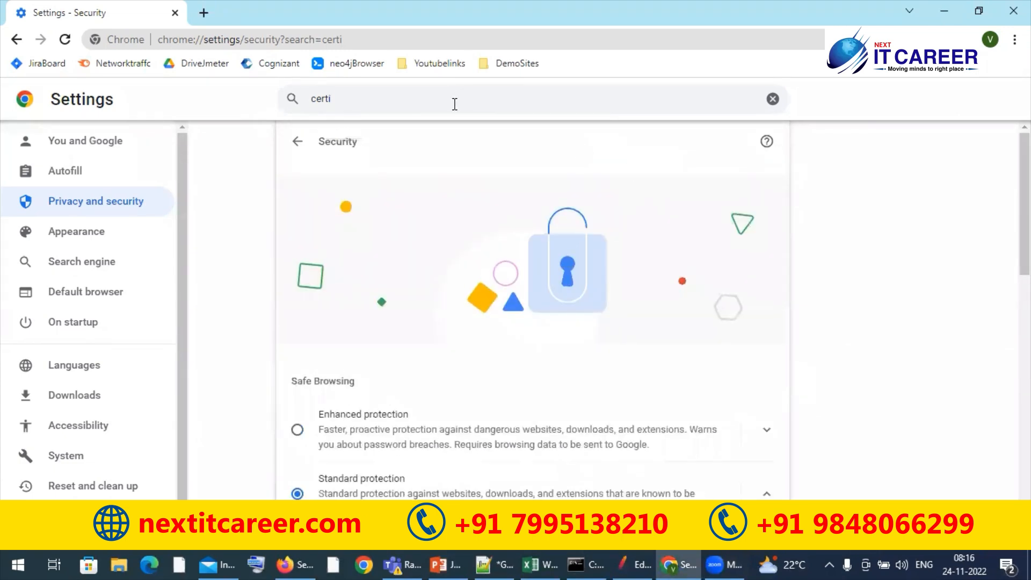
left_click(17, 40)
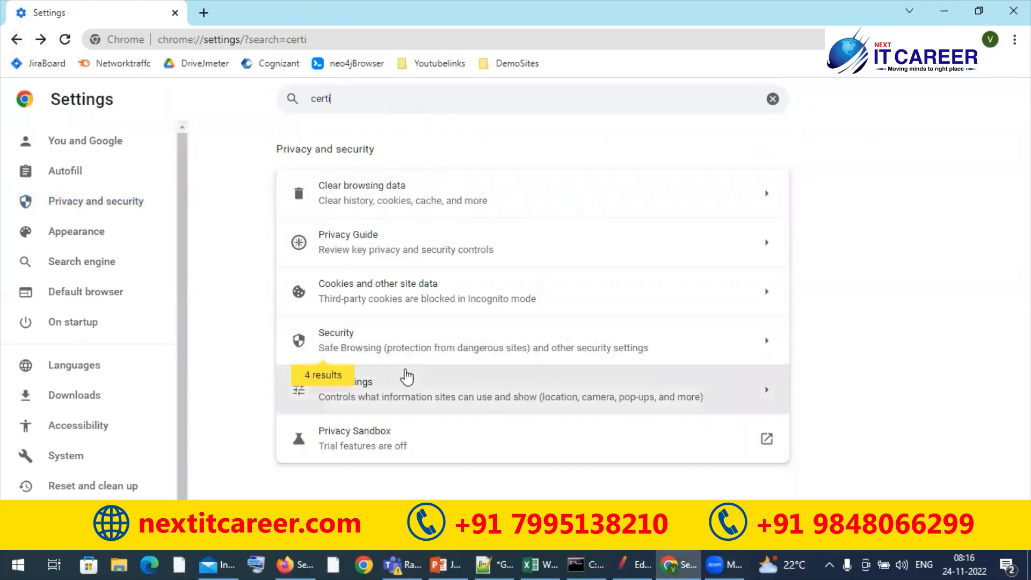
left_click(403, 343)
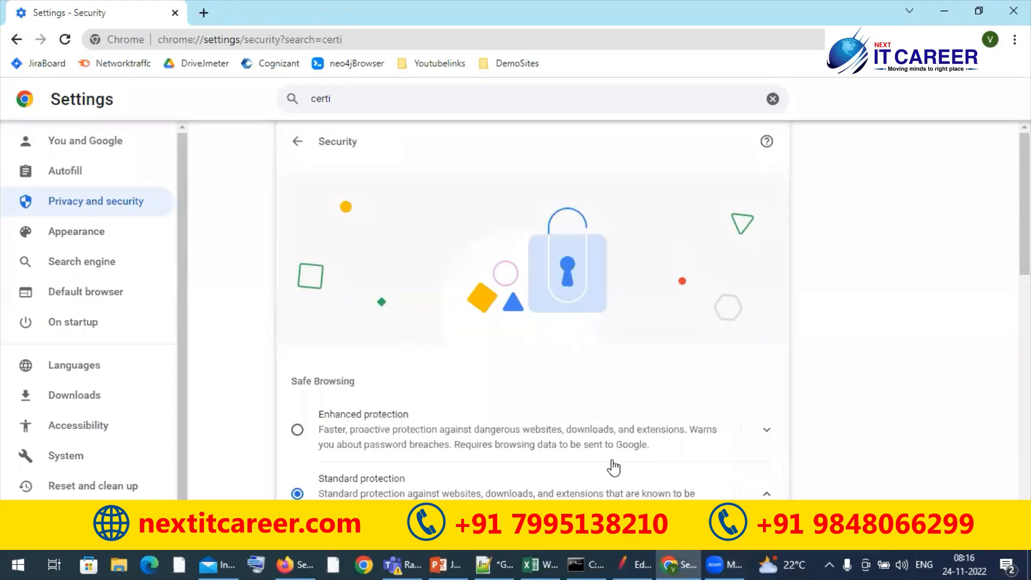
Switch to Firefox, close the Certificate Manager and reopen it from the "certi" search results
left_click(294, 565)
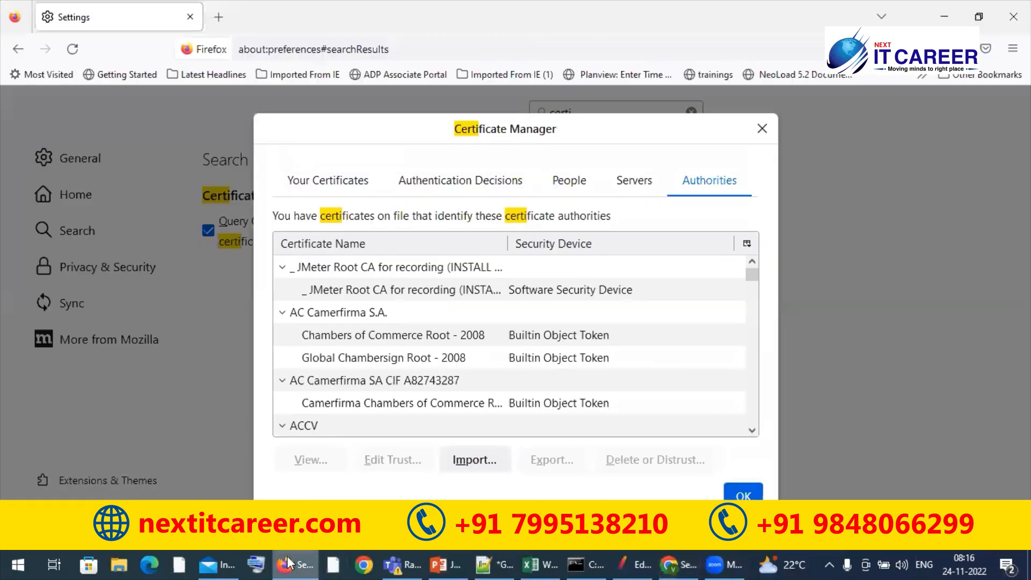
left_click(762, 129)
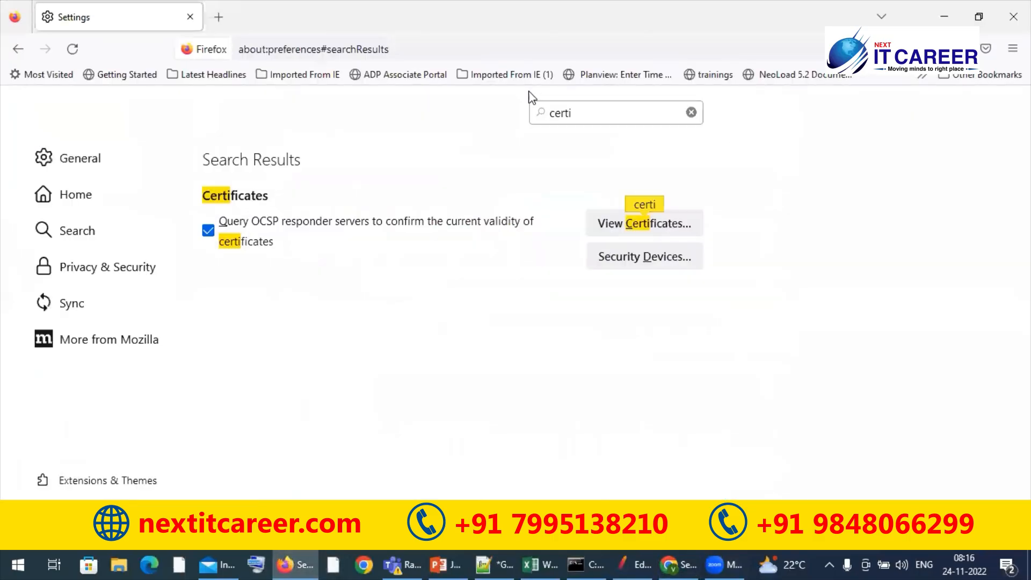
left_click(618, 222)
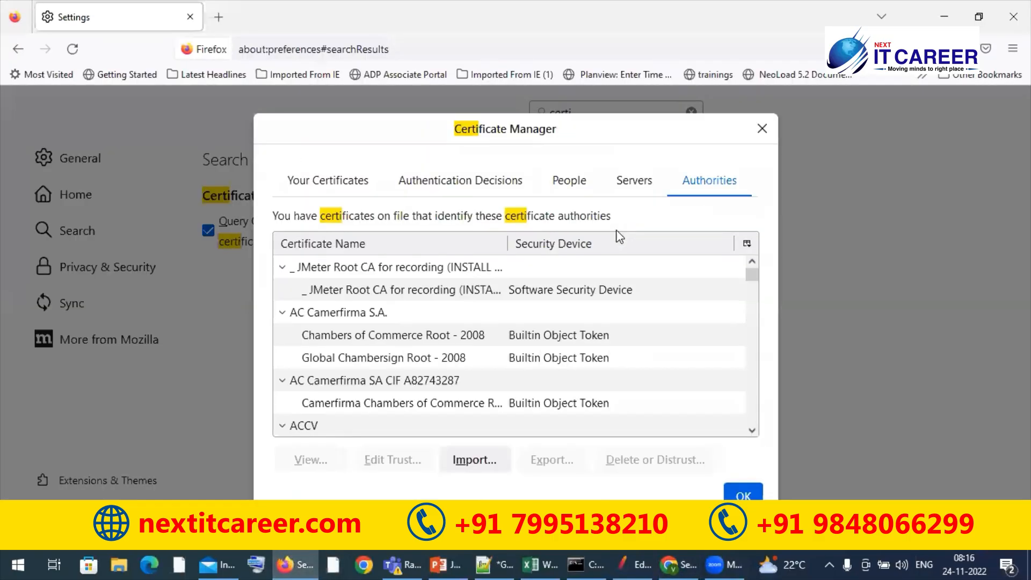
Switch to Chrome, open the device certificates, review the Trusted Root Certification Authorities list, and close the certificates dialog
left_click(678, 565)
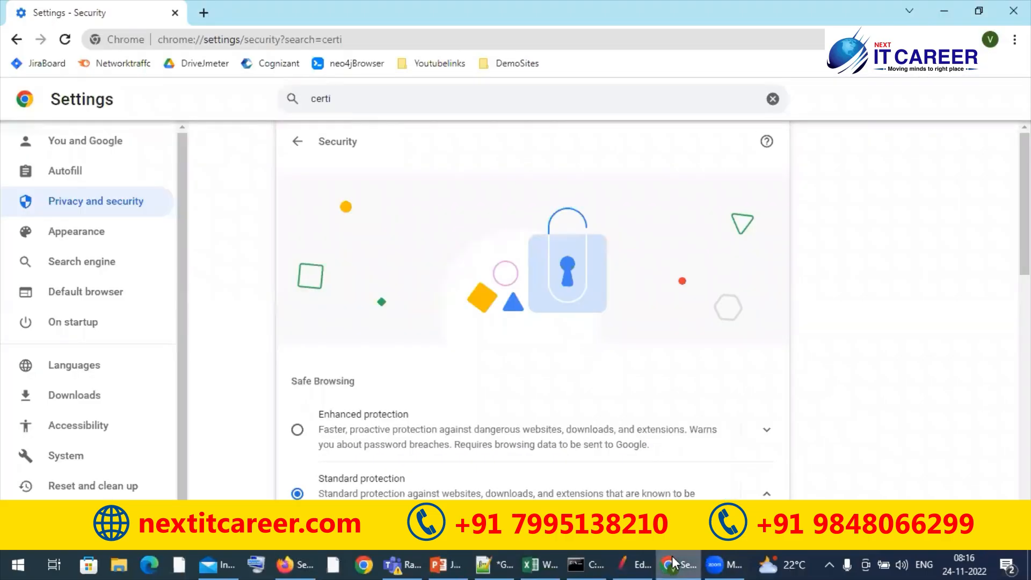
scroll(925, 295, "down", 15)
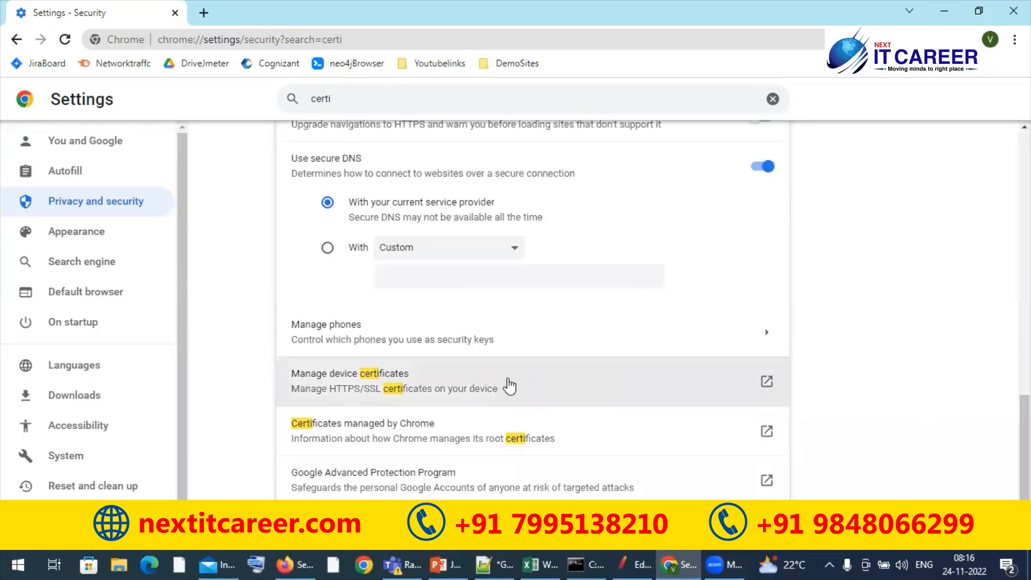
left_click(485, 383)
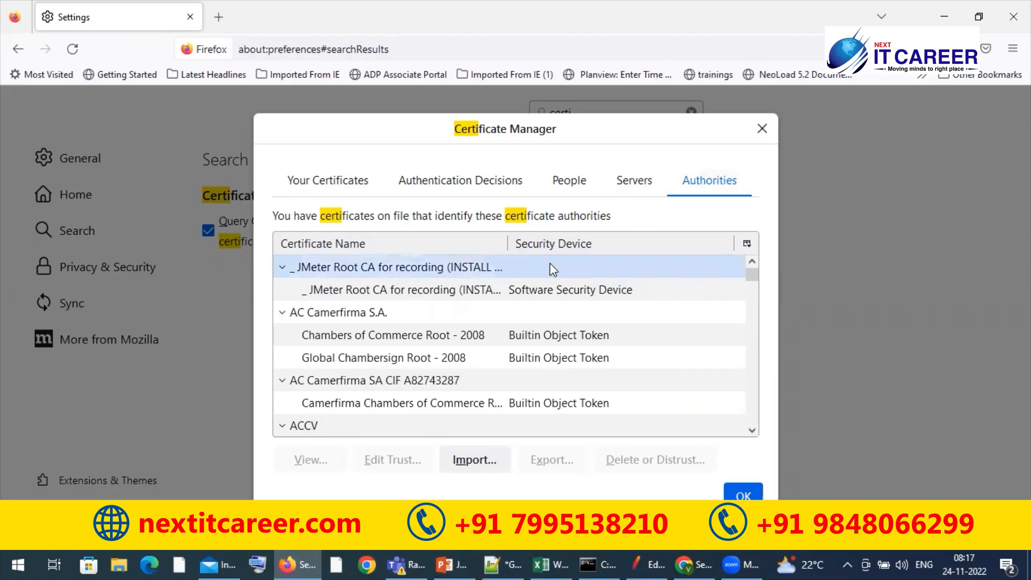
key("alt+Tab")
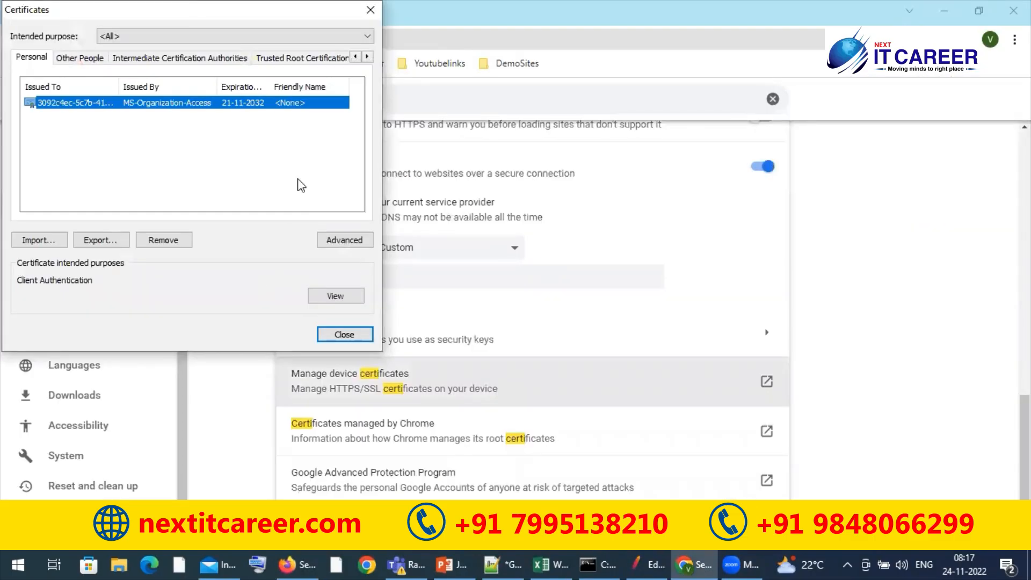
left_click(302, 58)
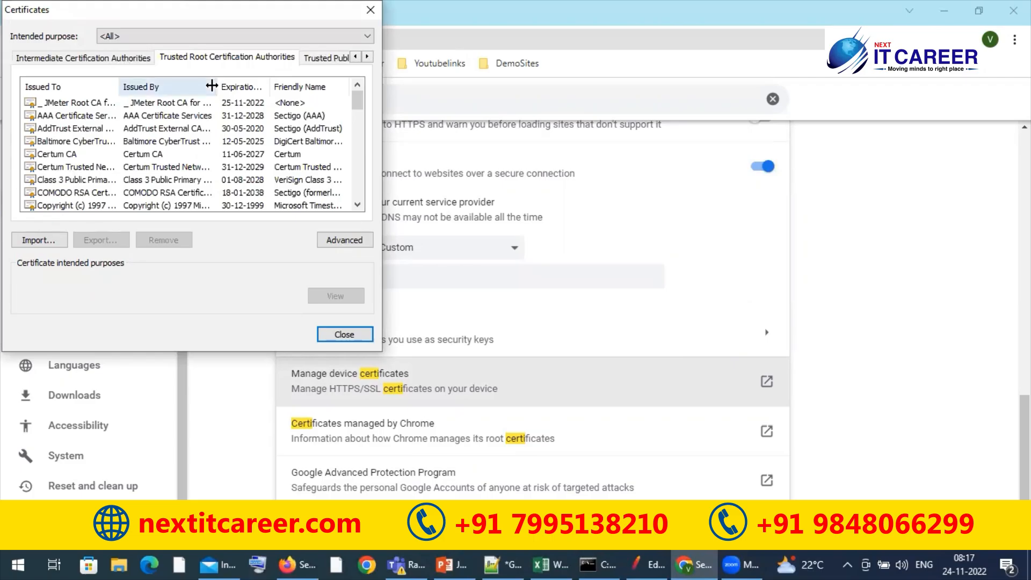
left_click(370, 15)
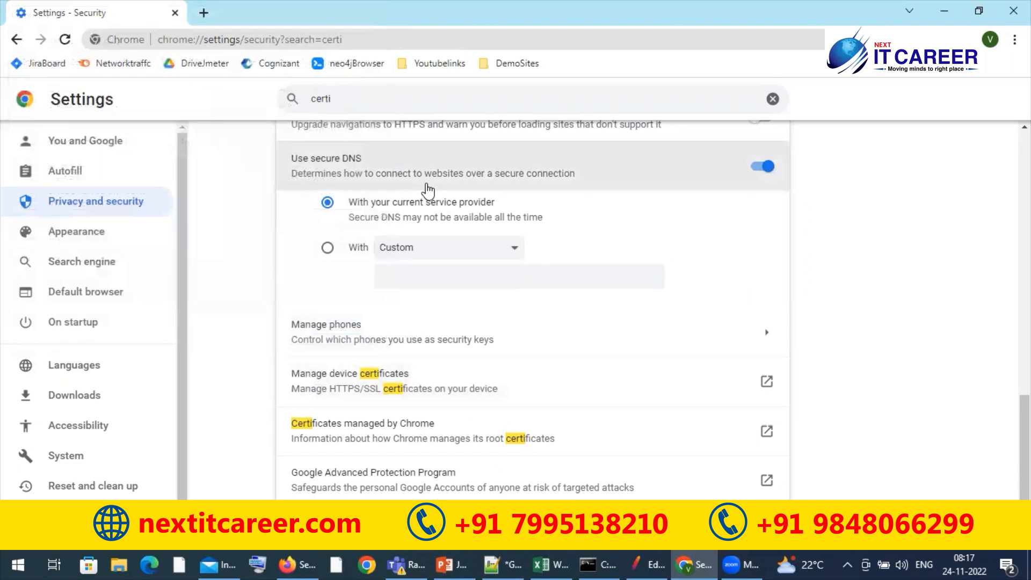
Switch to Firefox and select the JMeter Root CA certificate under its authorities
key("alt+Tab")
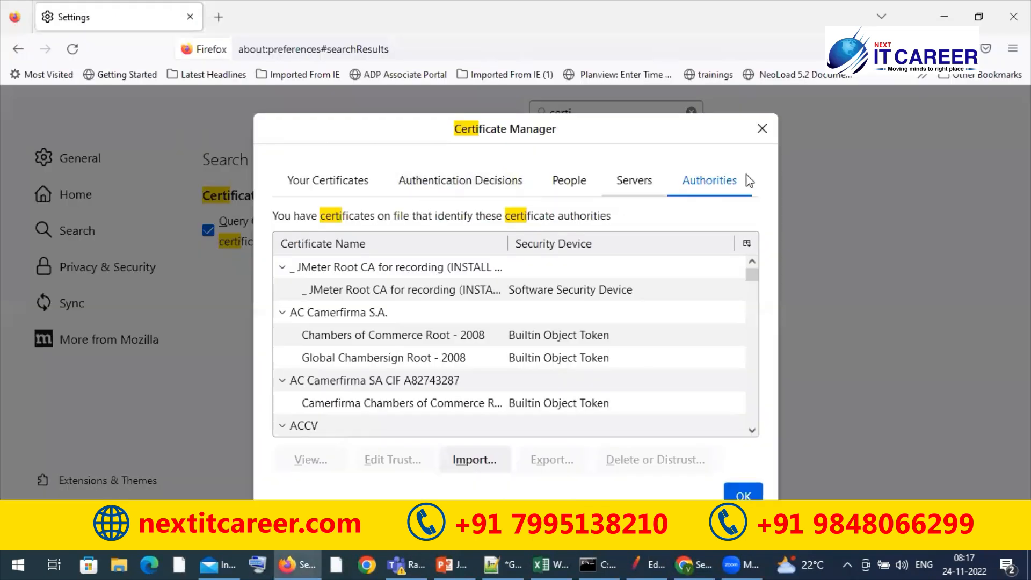
left_click(459, 290)
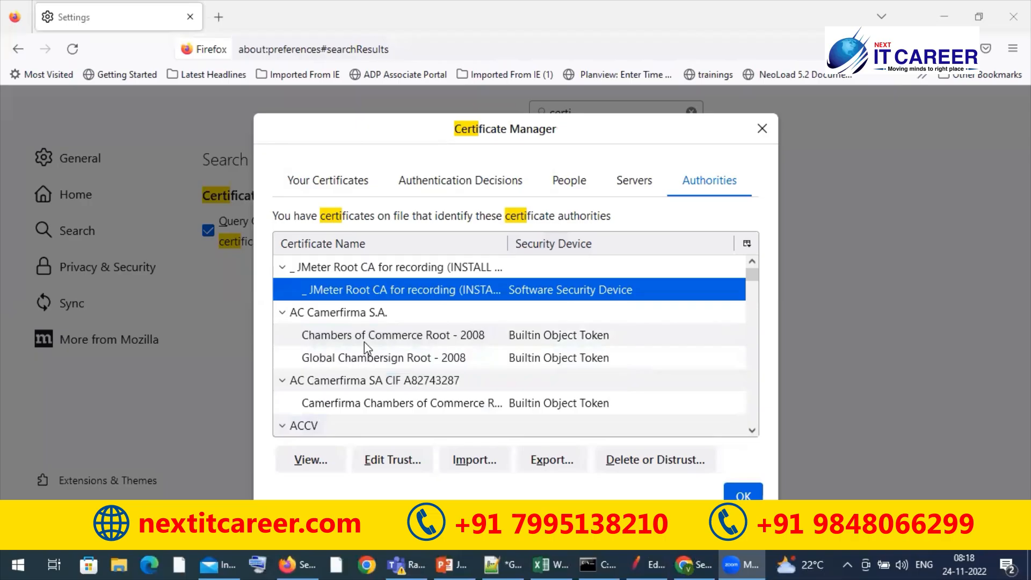
View the JMeter Root CA certificate, examine its validity dates and remaining details, and close the certificate page
left_click(297, 459)
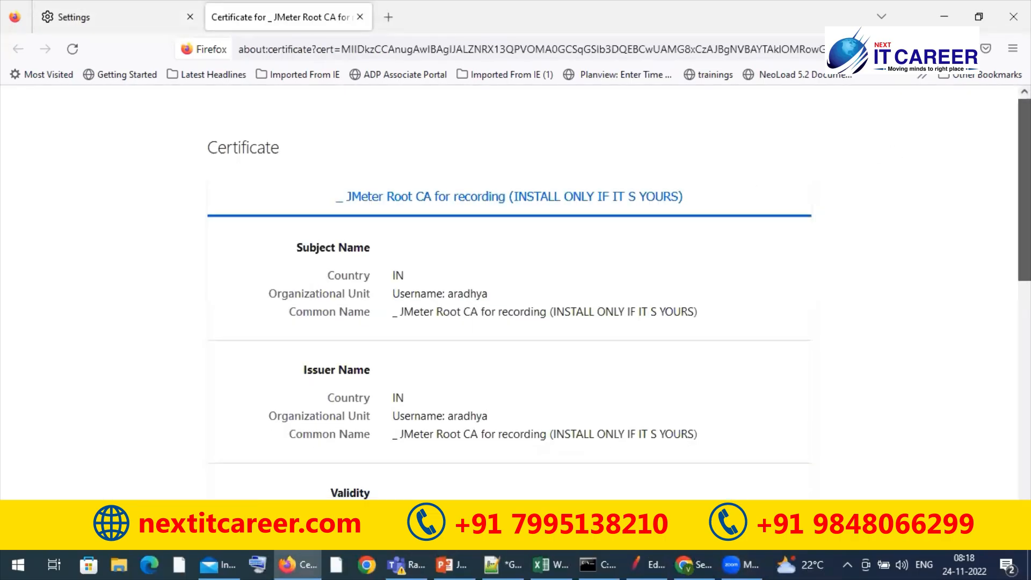
scroll(1024, 215, "down", 3)
scroll(653, 223, "down", 2)
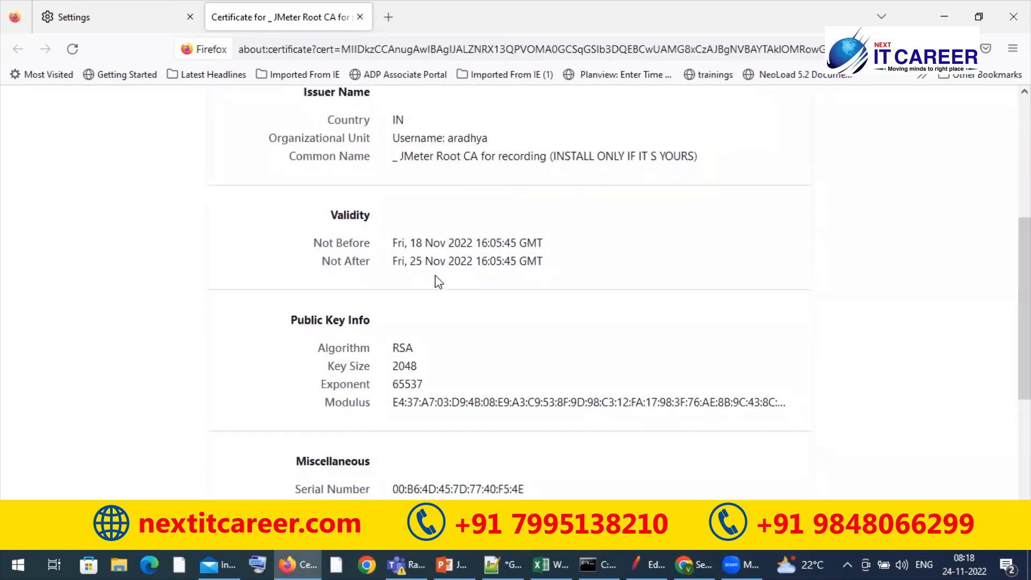
left_click_drag(410, 243, 474, 256)
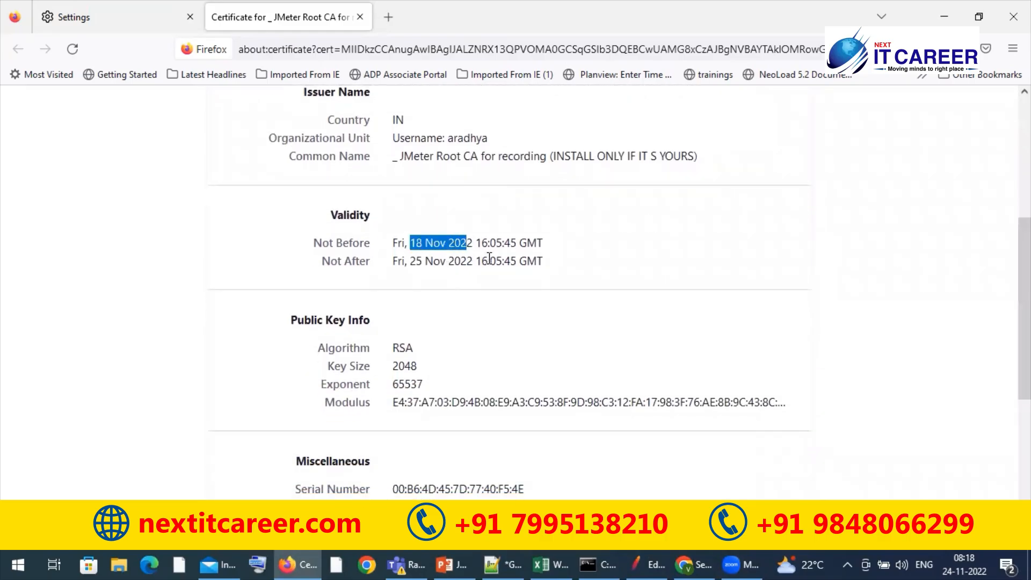
left_click_drag(556, 264, 483, 253)
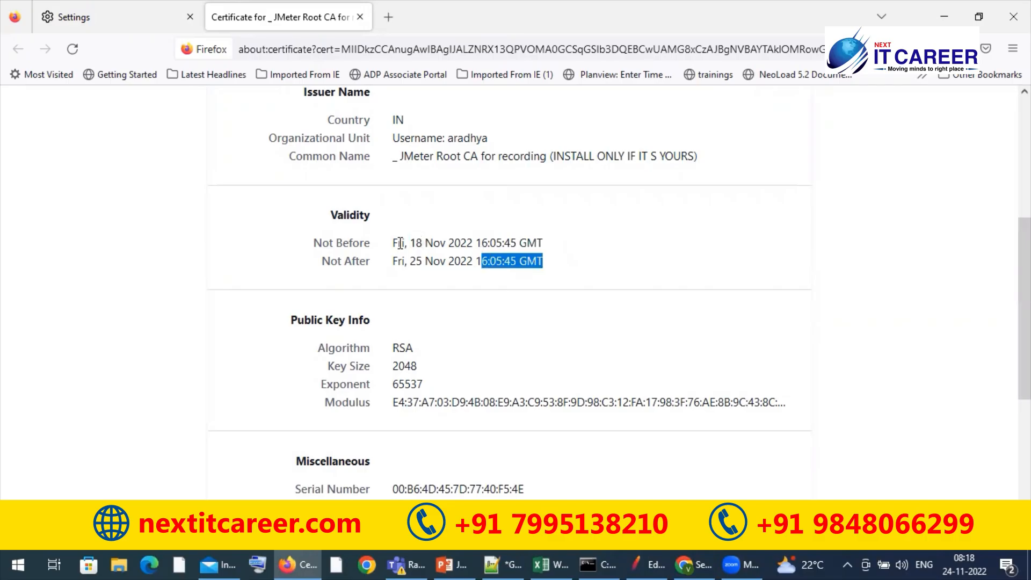
left_click(793, 271)
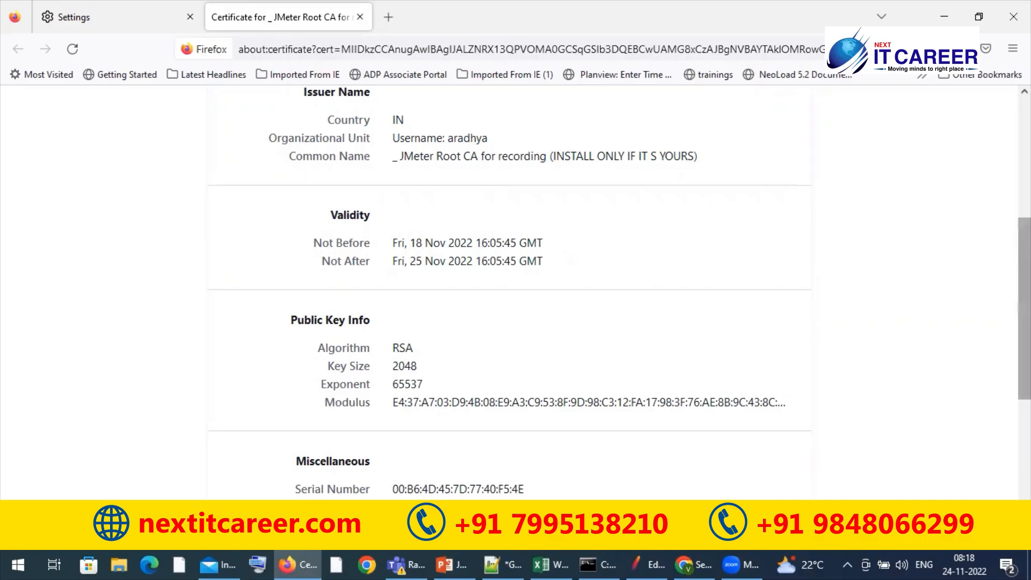
scroll(1024, 309, "down", 5)
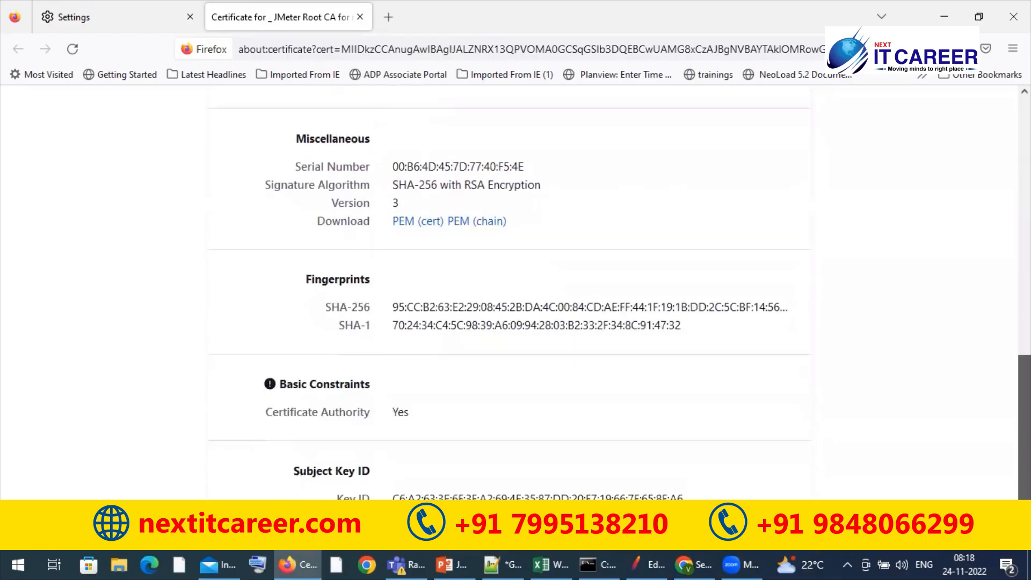
scroll(1025, 308, "up", 9)
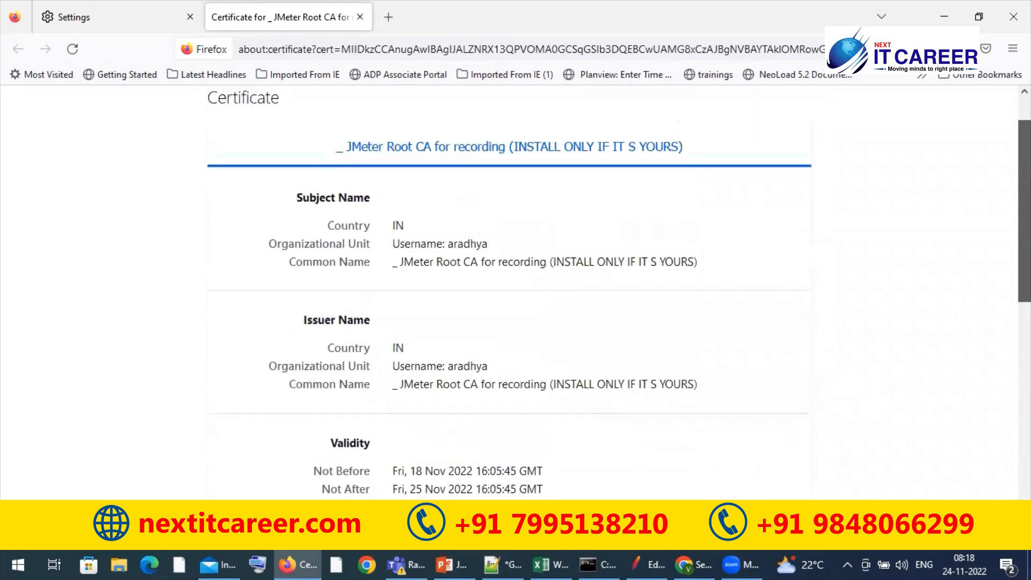
scroll(617, 295, "up", 1)
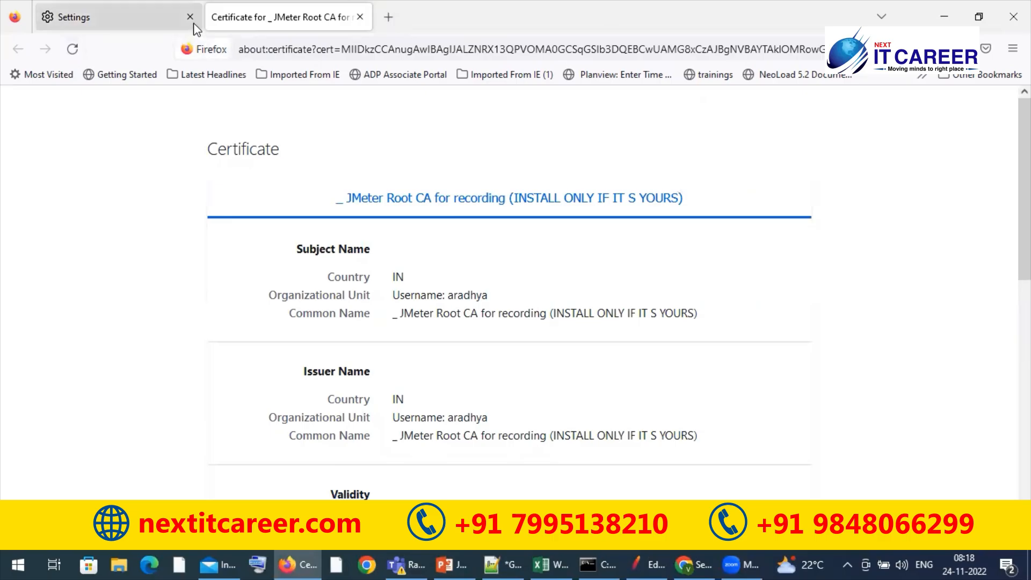
left_click(360, 17)
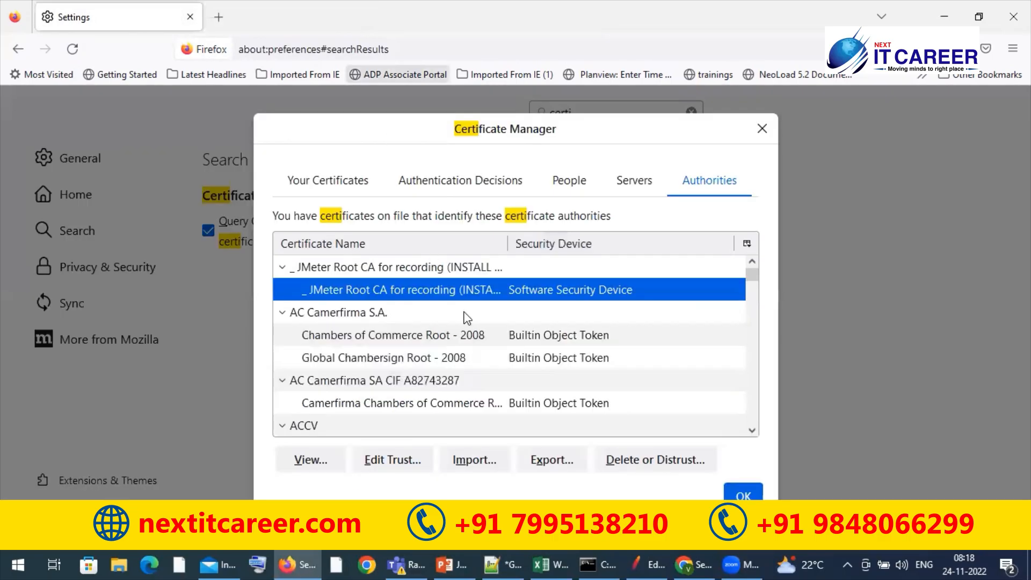
Delete the existing JMeter Root CA certificate from the certificate authorities and confirm the removal
left_click(427, 268)
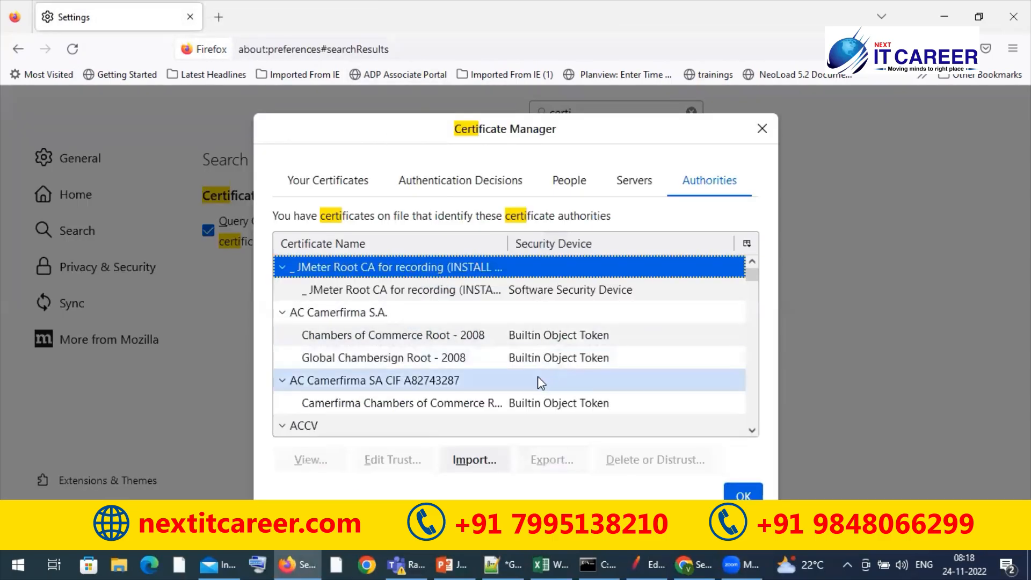
left_click(440, 288)
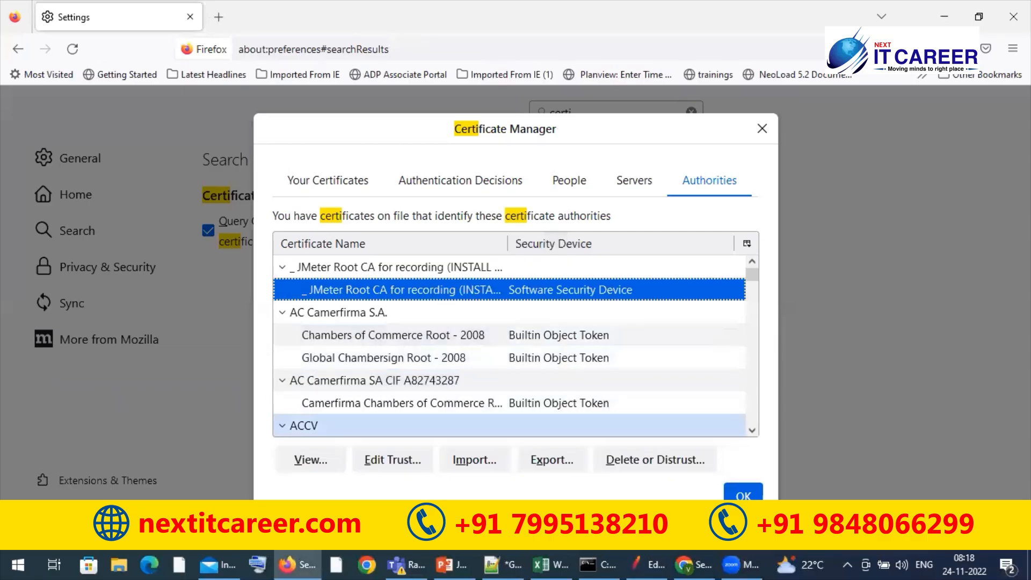
left_click(631, 459)
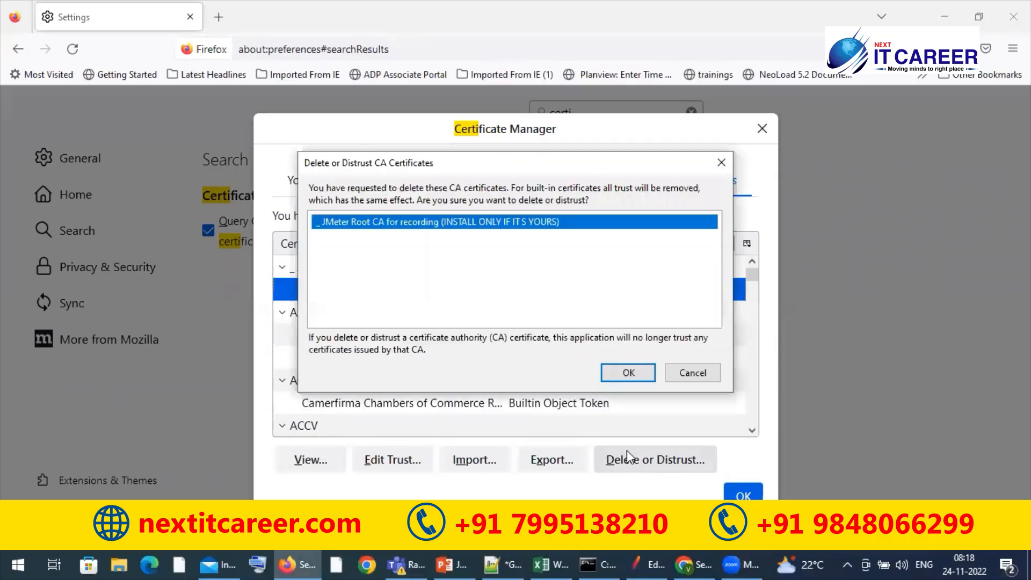
left_click(627, 373)
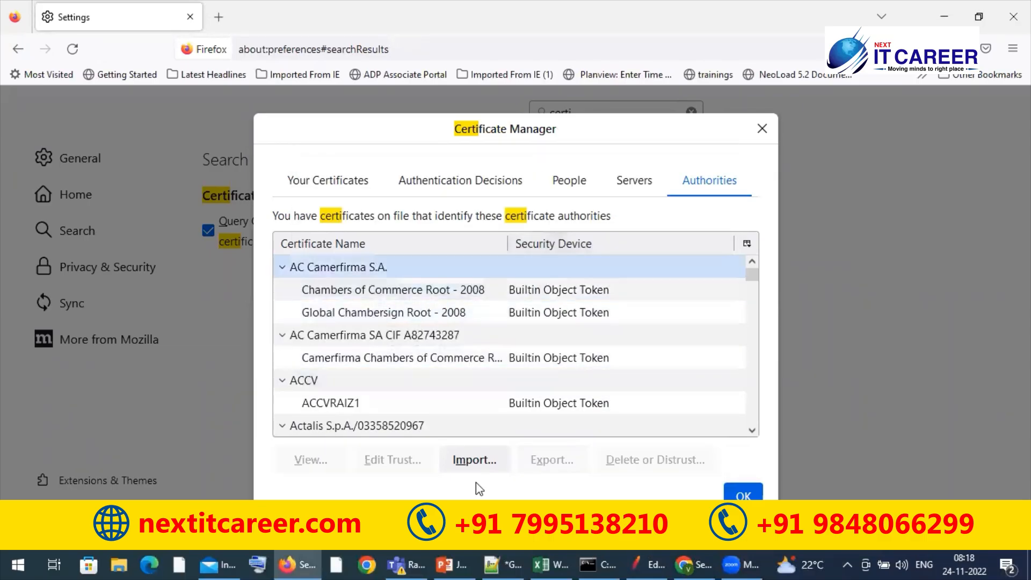
Import the ApacheJMeterTemporaryRootCA certificate file from the bin folder of apache-jmeter-5.5 on the E: drive
left_click(472, 459)
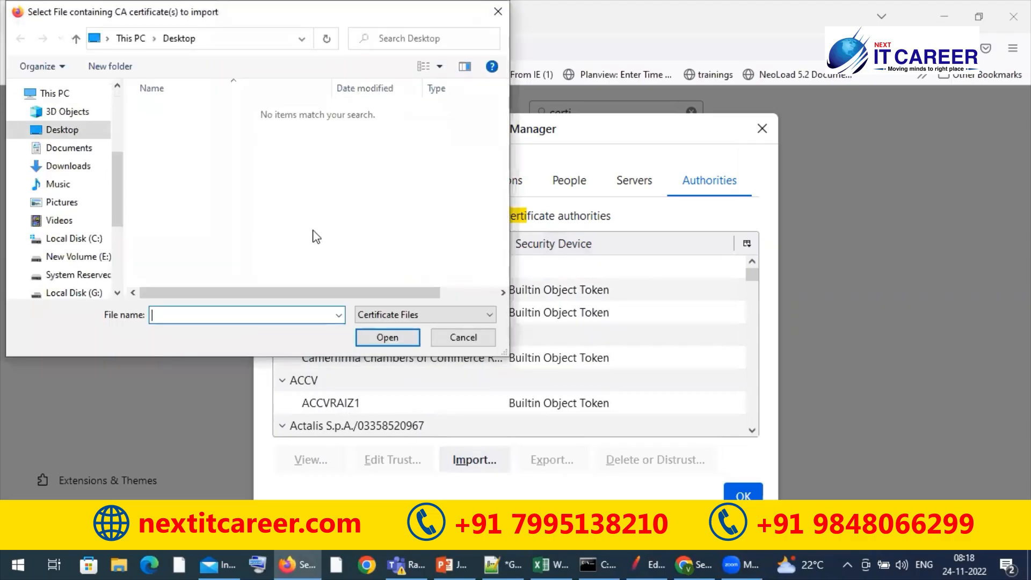
left_click(70, 257)
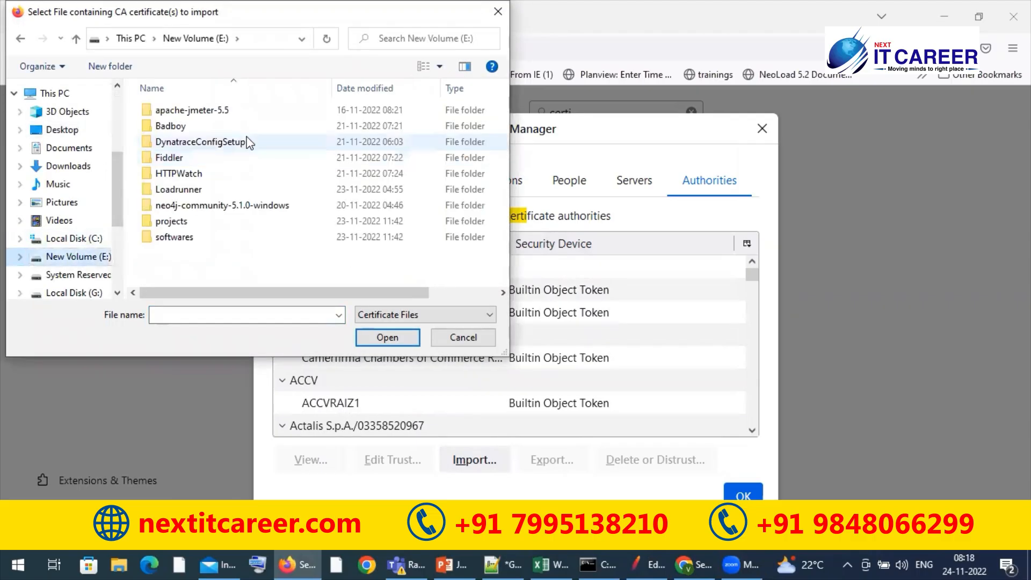
double_click(243, 110)
double_click(243, 110)
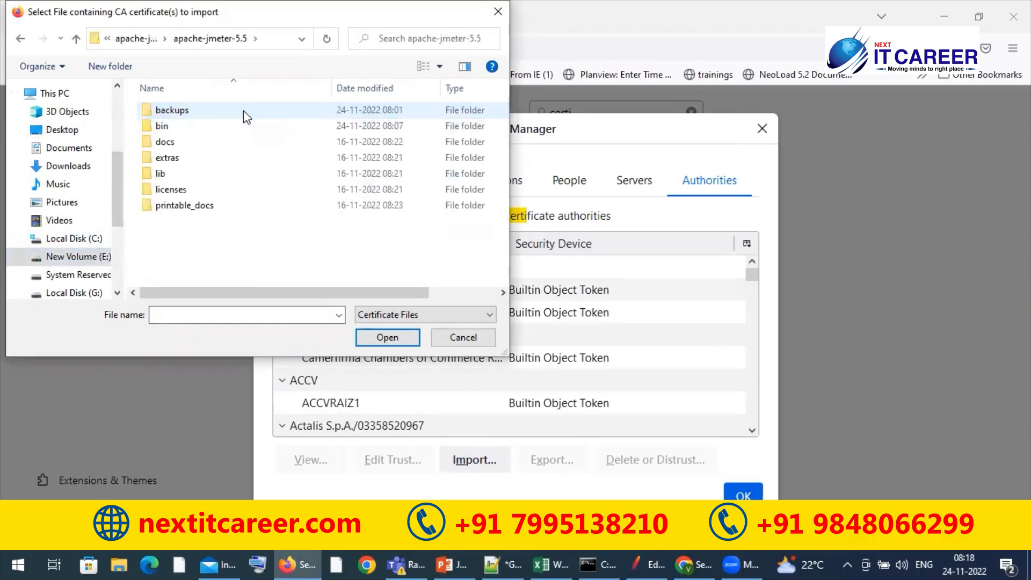
double_click(231, 125)
left_click(216, 159)
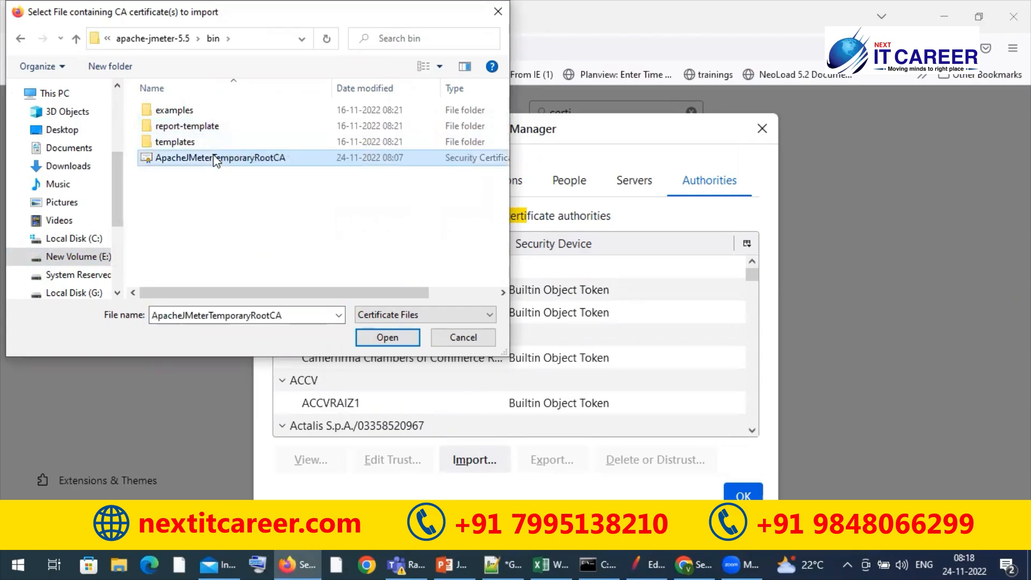
left_click(410, 342)
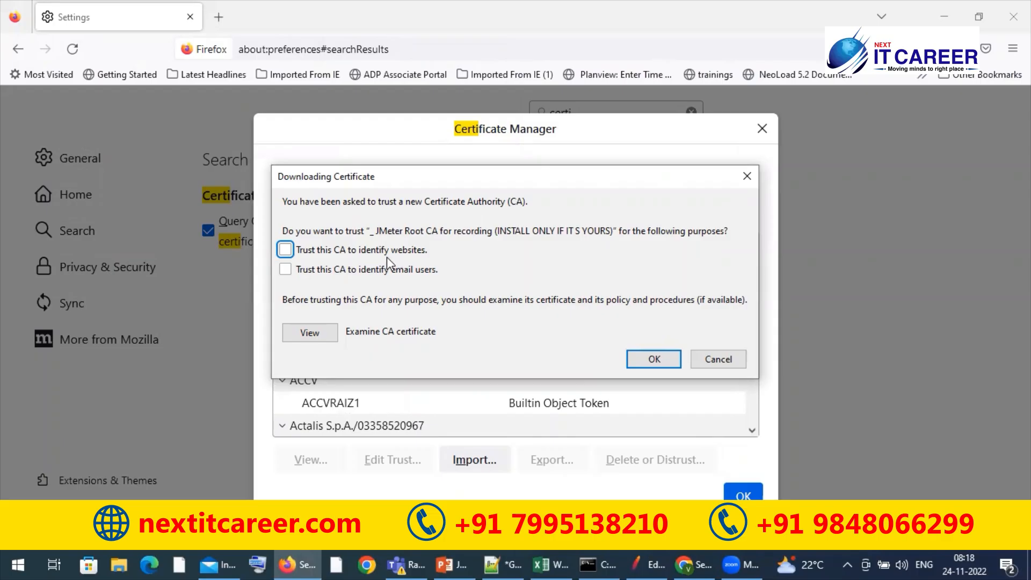
Trust the JMeter root CA to identify websites and email users, confirm the import, and close the Certificate Manager and Firefox
left_click(285, 252)
left_click(653, 383)
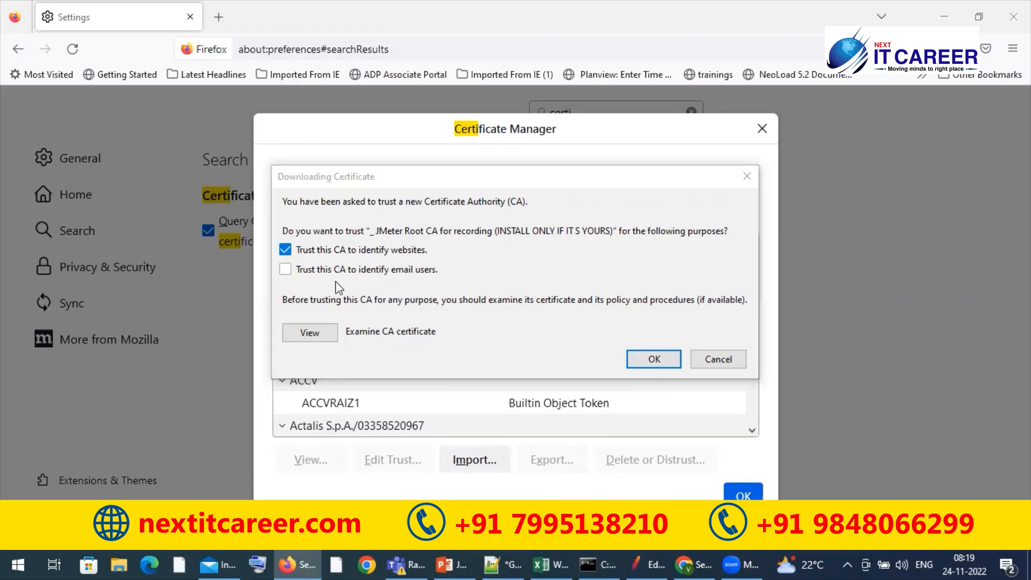
left_click(289, 272)
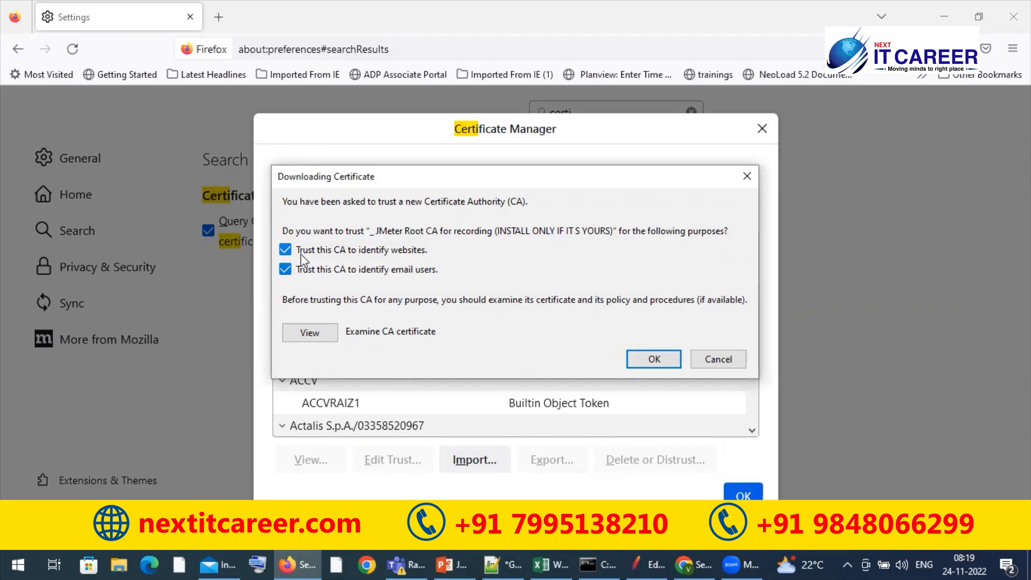
left_click(656, 359)
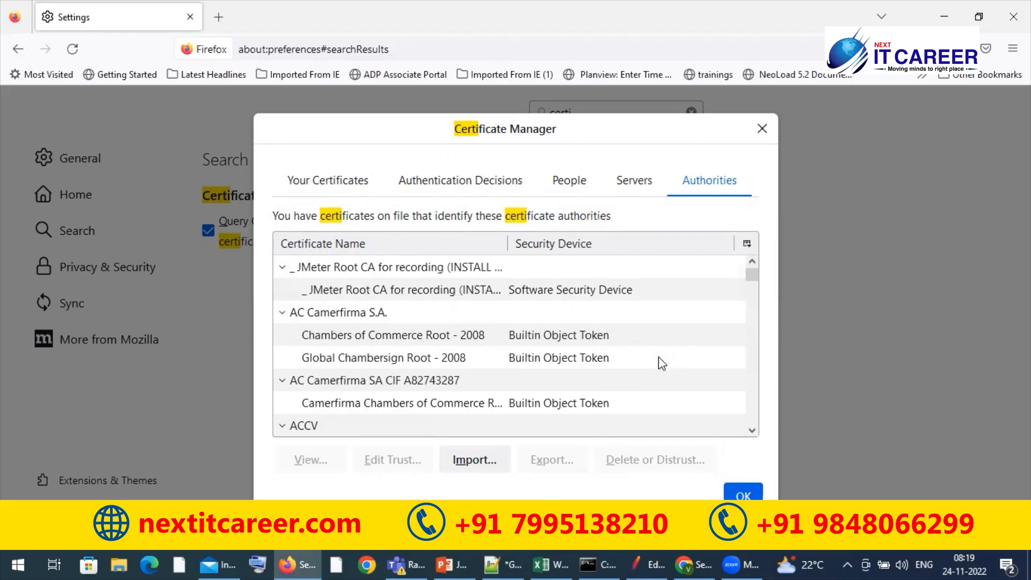
left_click(744, 493)
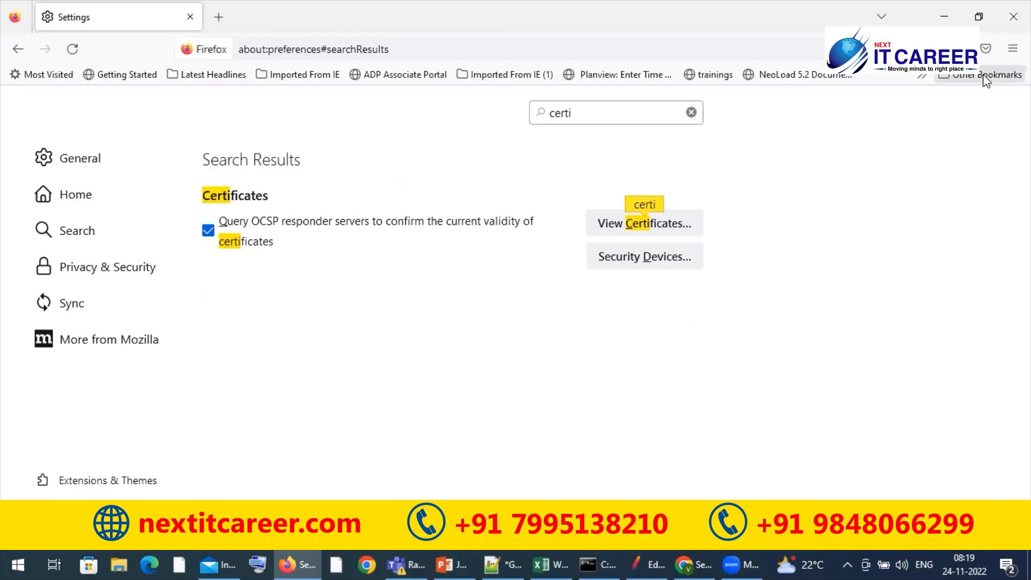
left_click(1013, 16)
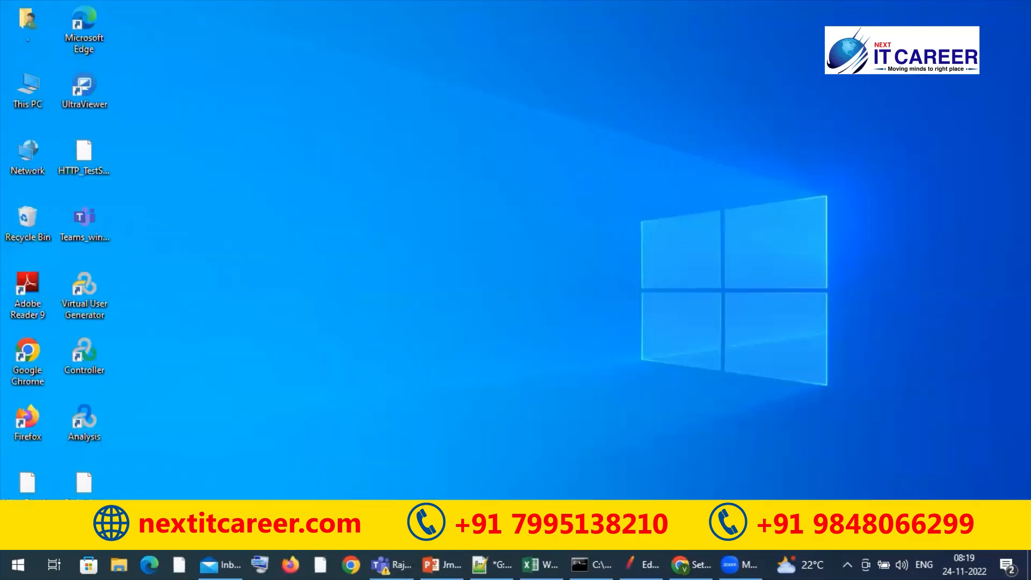
Switch to Apache JMeter and replace the open Edgescript.jmx with a new, empty test plan
left_click(642, 565)
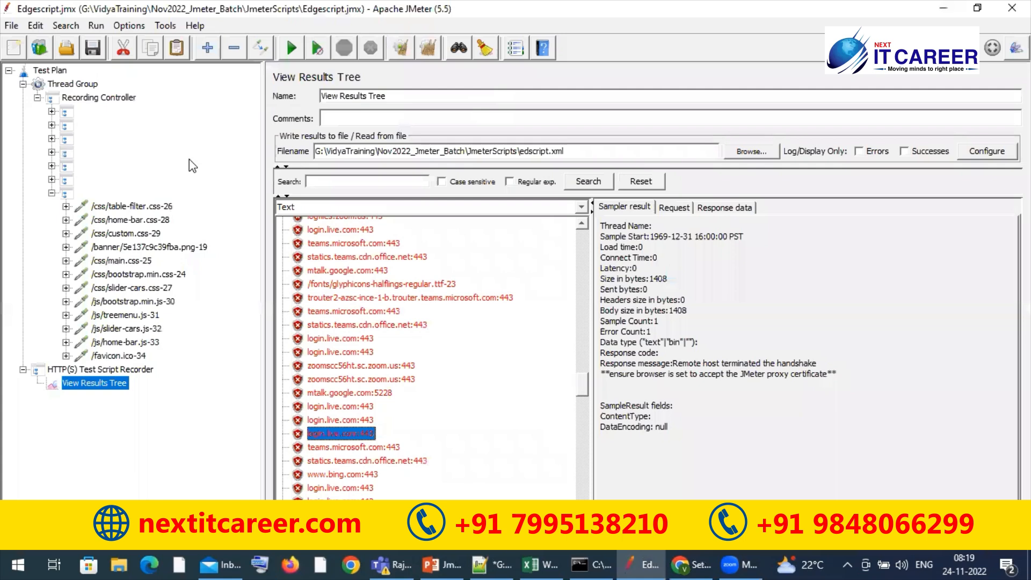
left_click(22, 83)
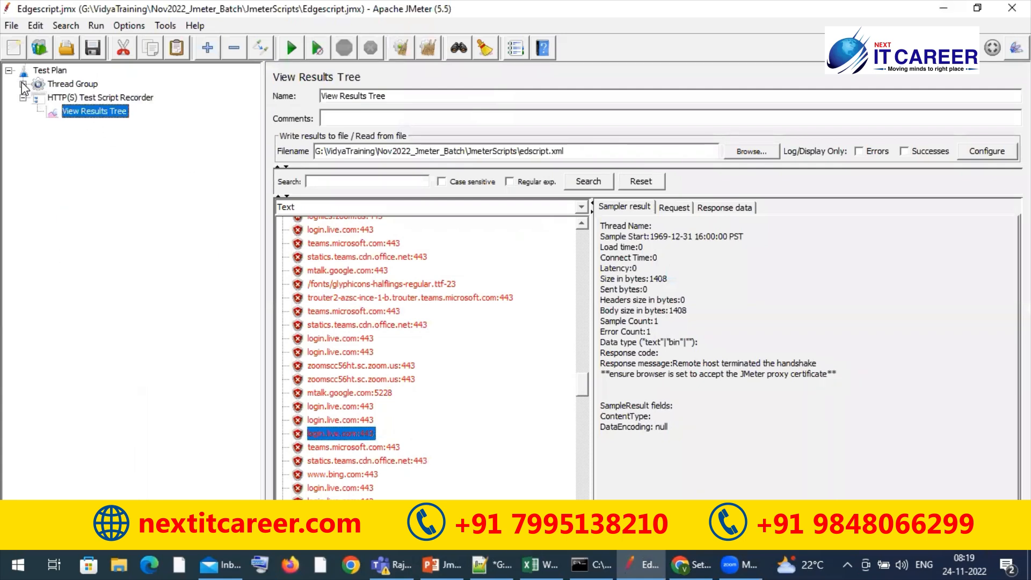
left_click(10, 26)
left_click(46, 46)
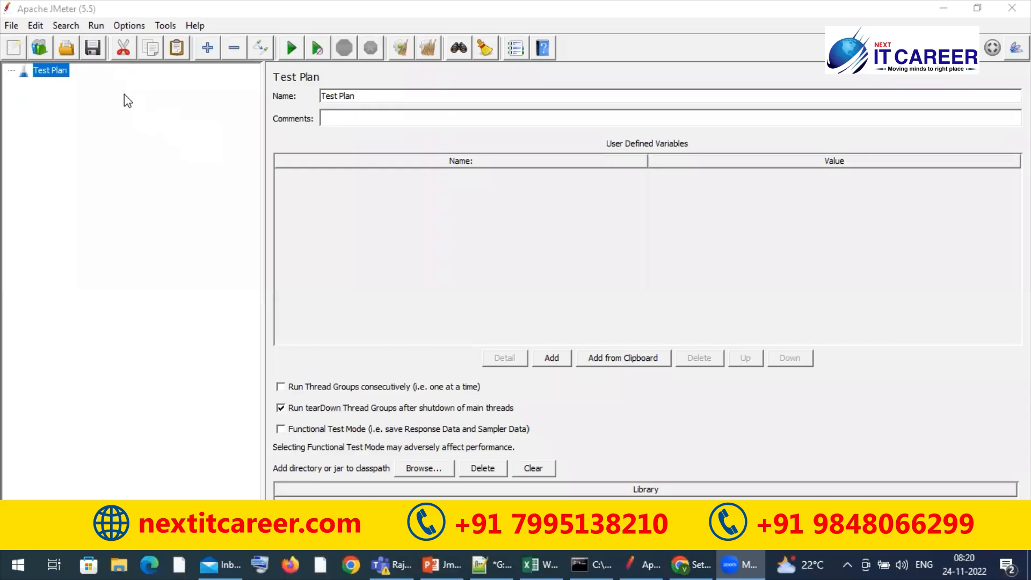
Add a Thread Group to the Test Plan and a Recording Controller inside that Thread Group
right_click(52, 71)
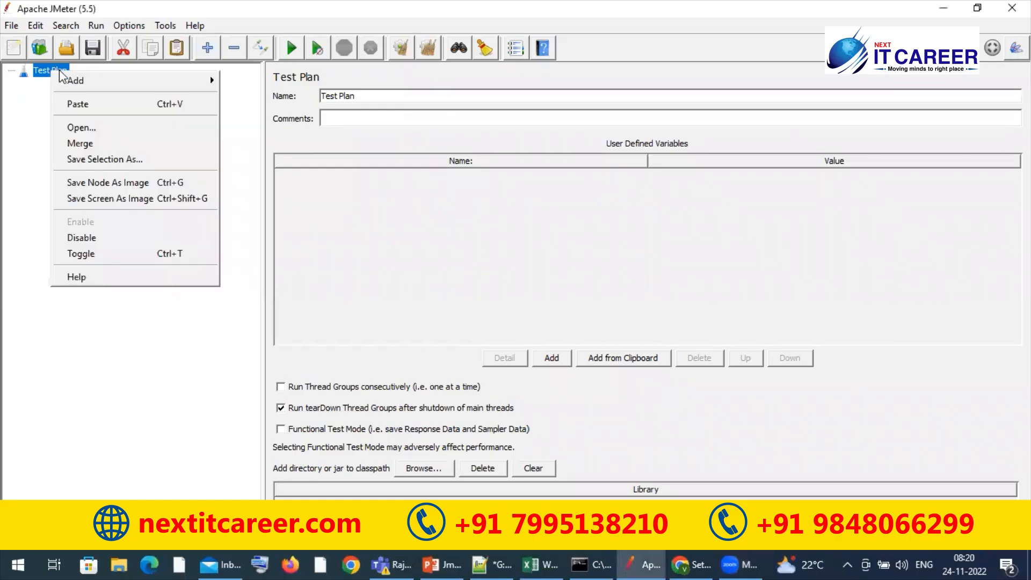
mouse_move(181, 81)
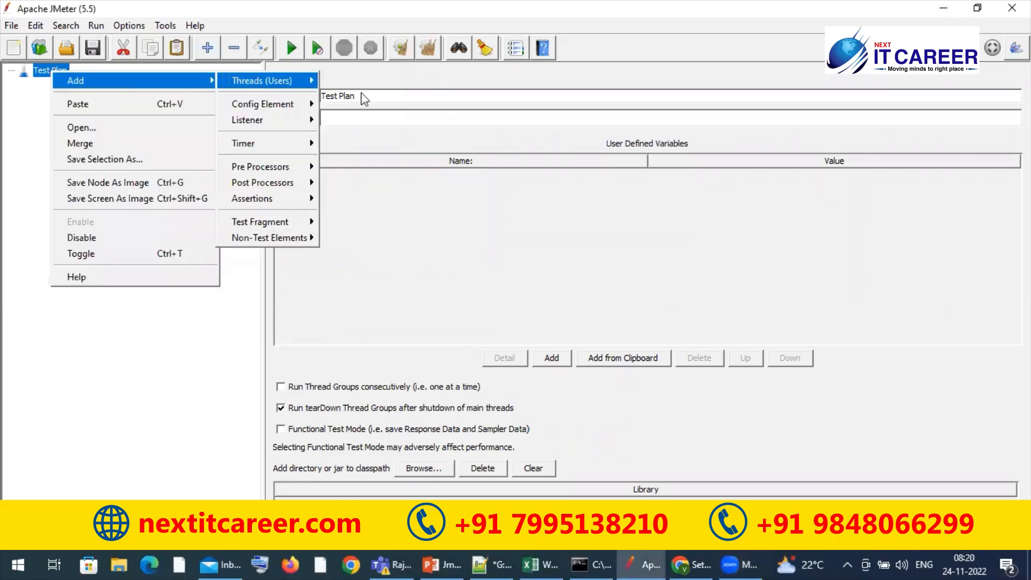
left_click(344, 81)
right_click(69, 85)
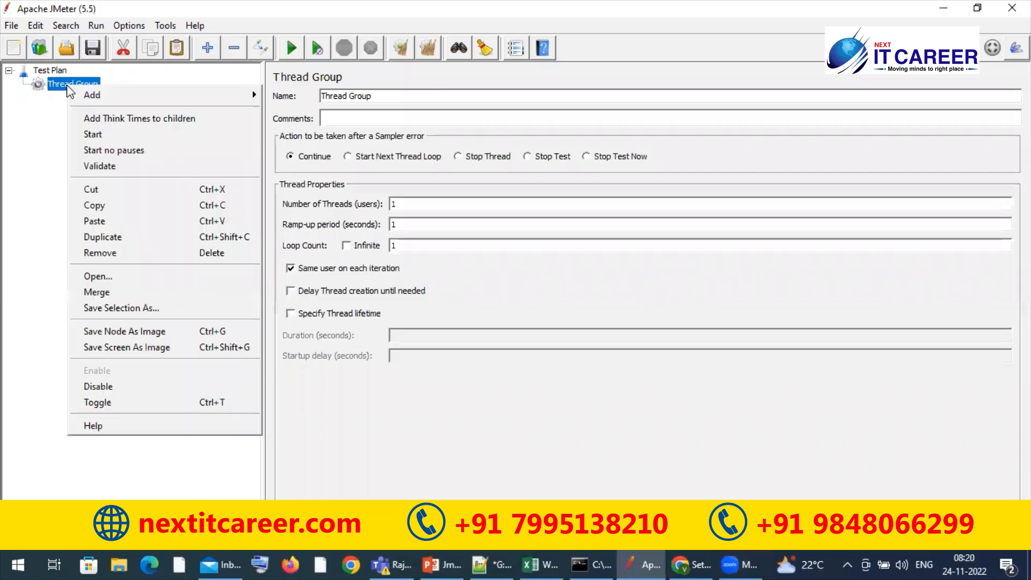
mouse_move(163, 98)
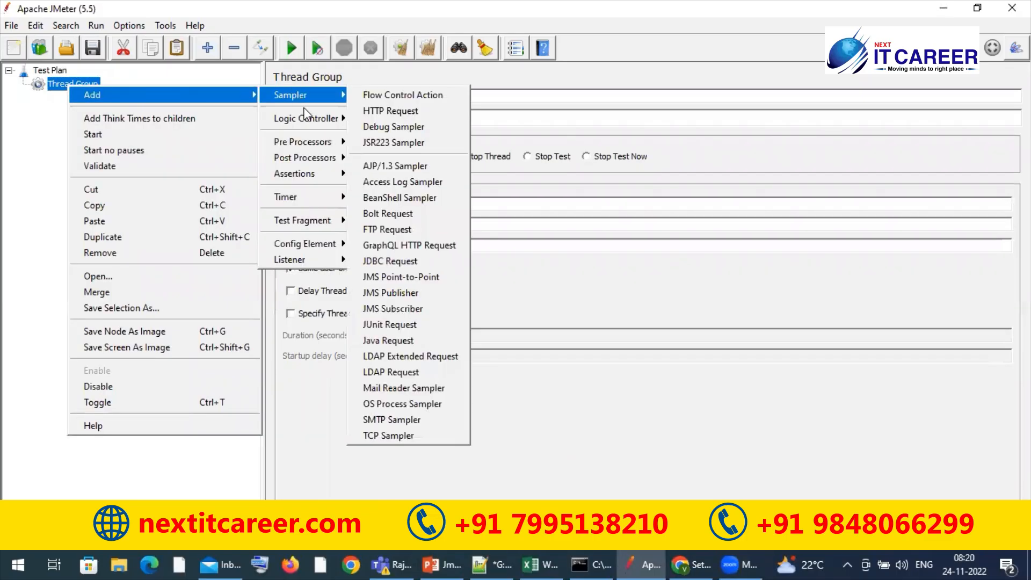
mouse_move(348, 124)
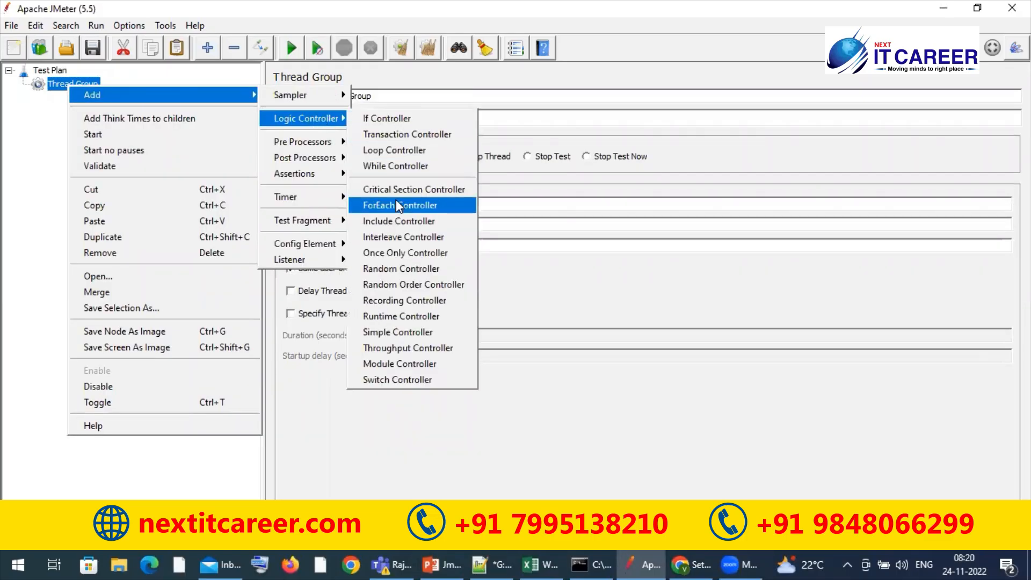
left_click(409, 301)
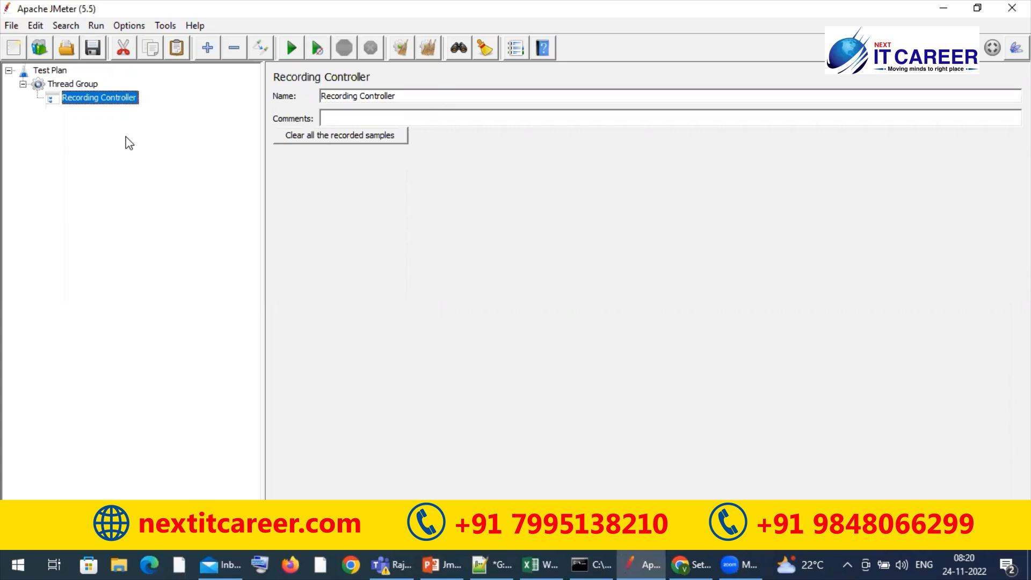
Add an HTTP(S) Test Script Recorder to the Test Plan as a non-test element
left_click(58, 72)
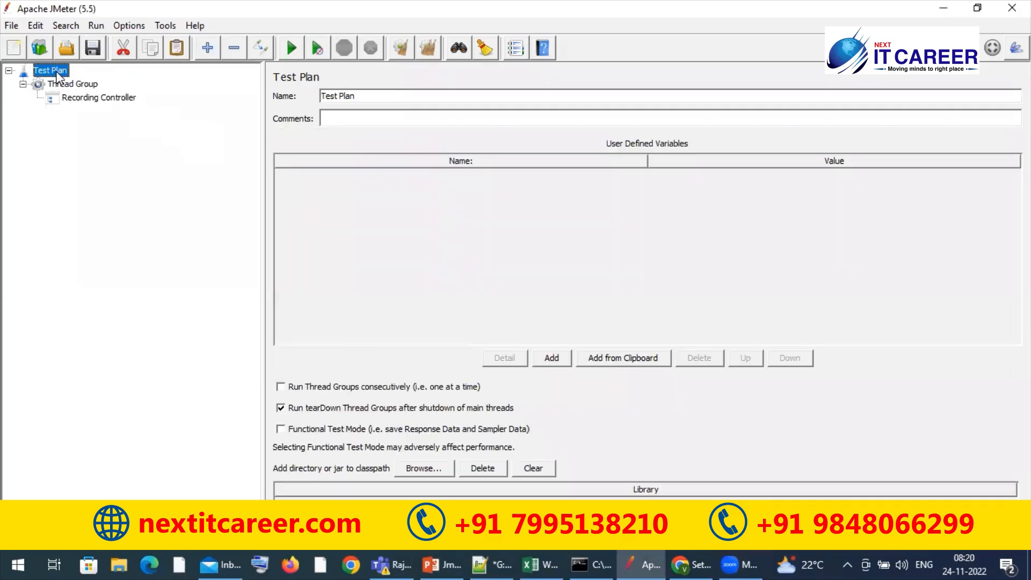
right_click(57, 72)
mouse_move(215, 85)
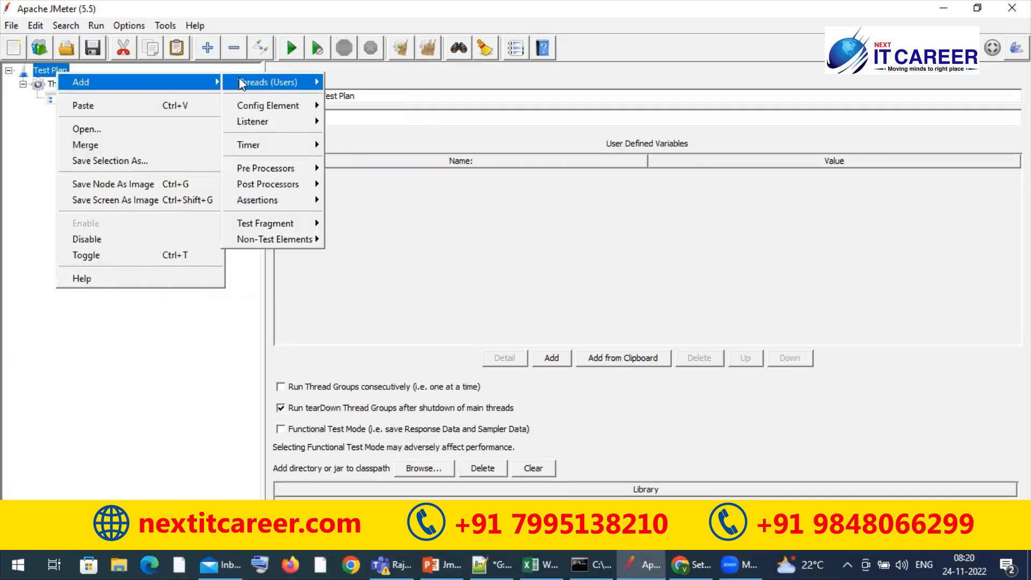
mouse_move(279, 240)
left_click(363, 254)
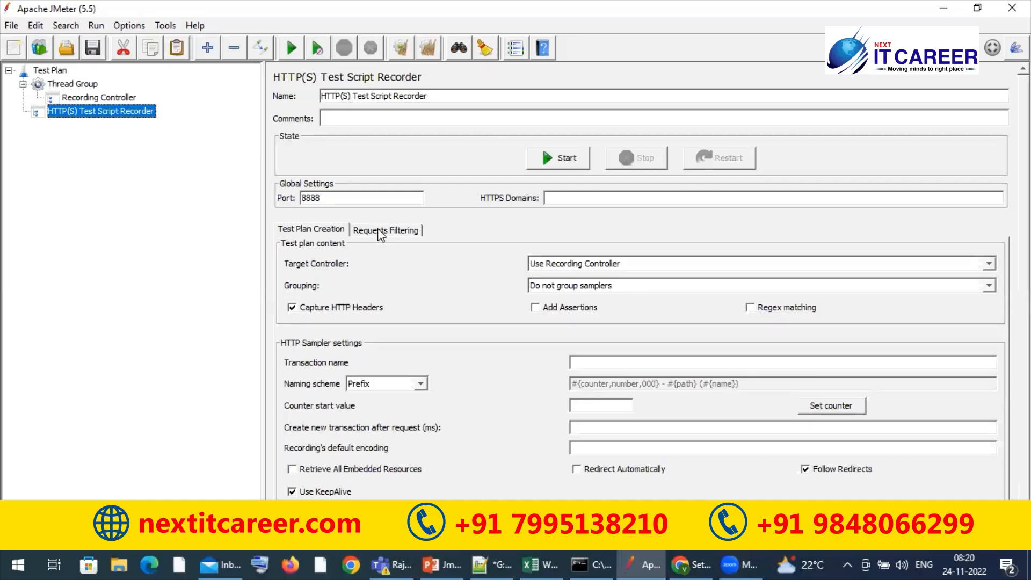
Show the recorder's request filtering settings, and open the proxy connection settings in Firefox
left_click(379, 229)
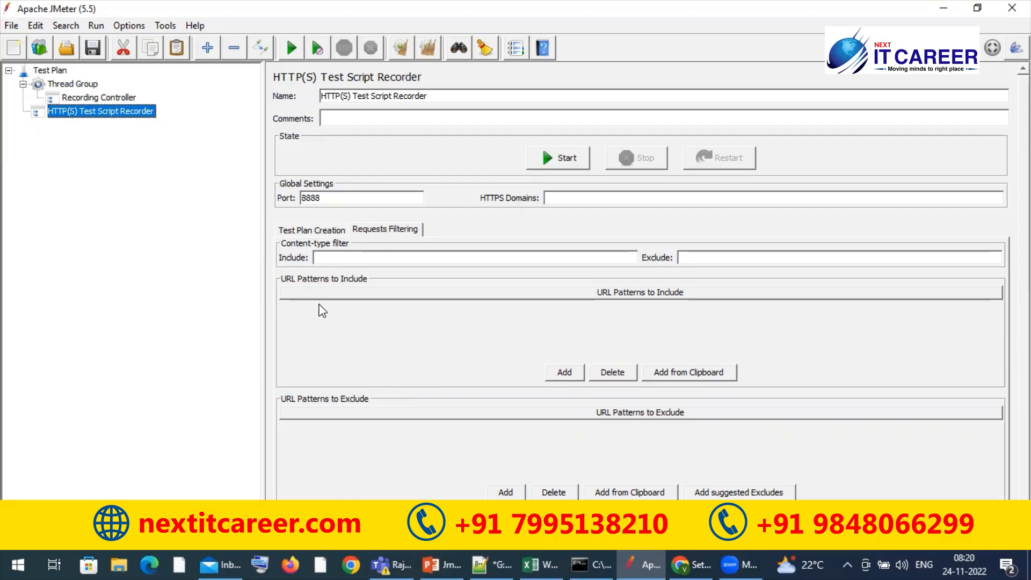
left_click(290, 565)
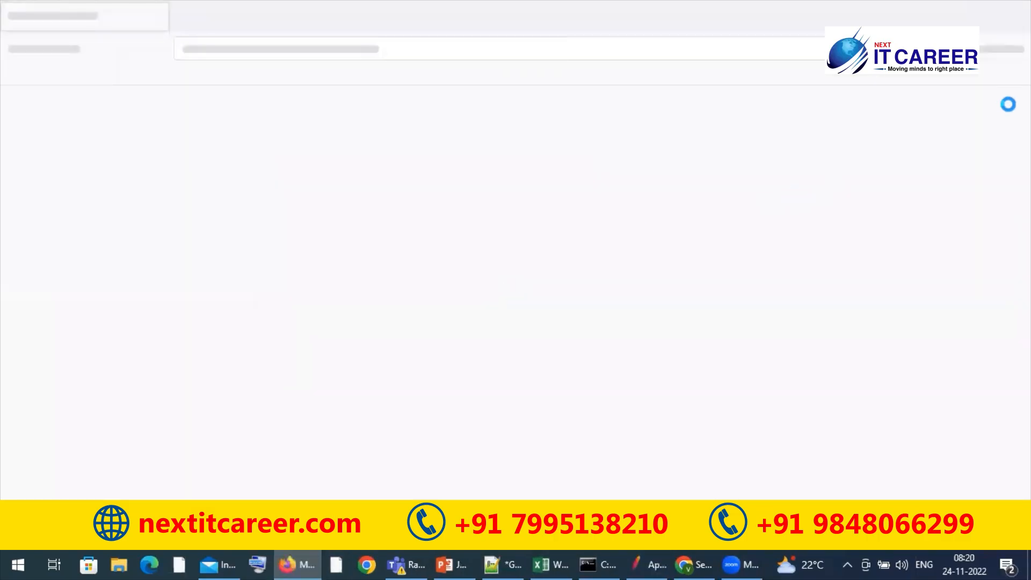
left_click(1013, 48)
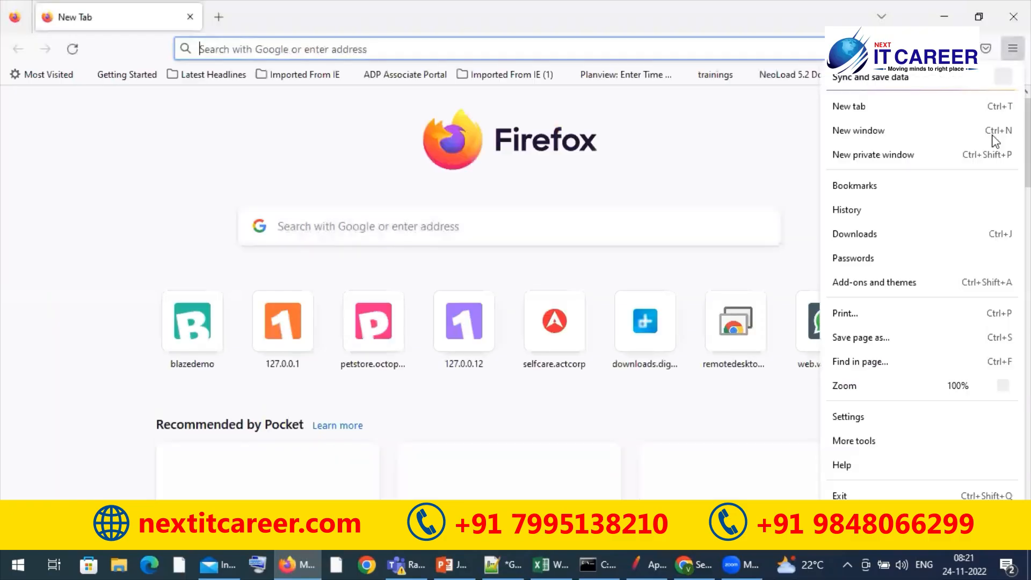
left_click(857, 419)
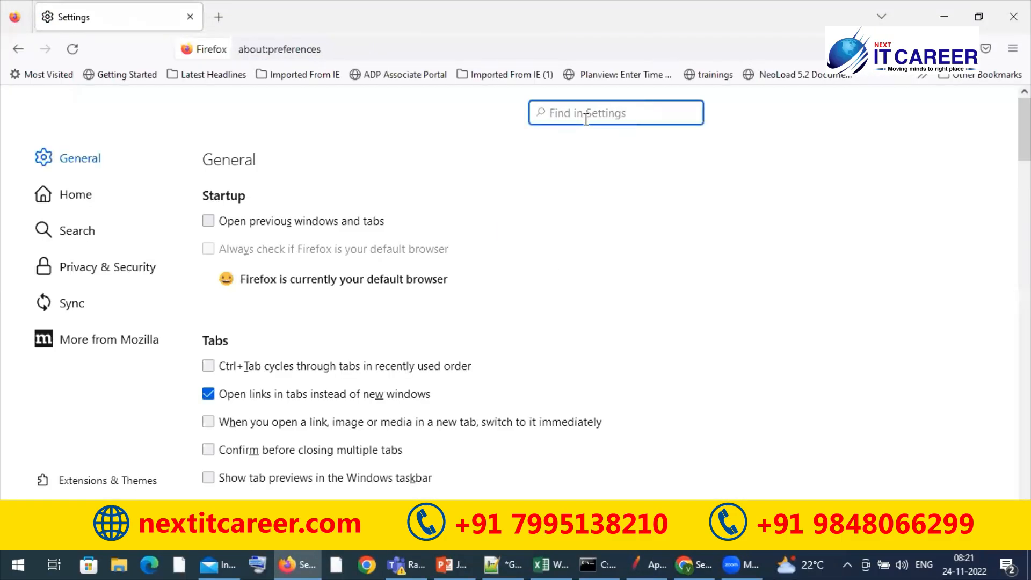
type("proxy")
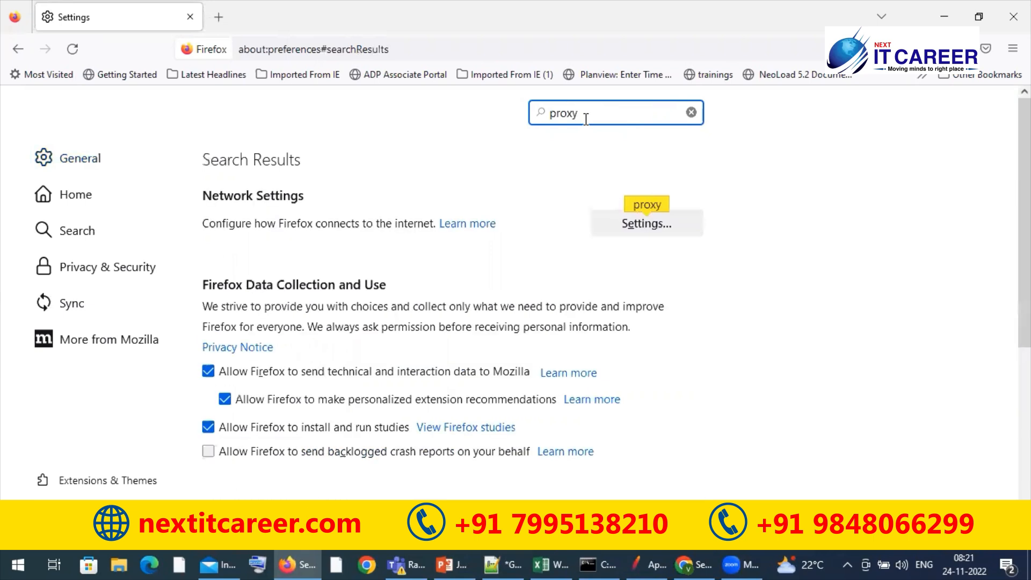
left_click(640, 225)
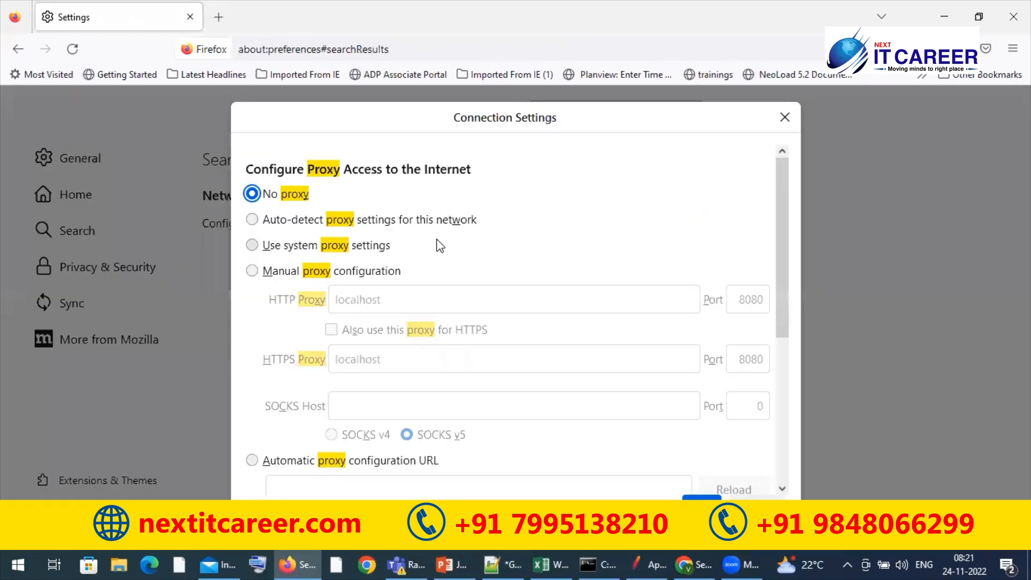
Use a manual proxy configuration with localhost on port 8080, apply it to HTTPS as well, and save the connection settings
left_click(252, 271)
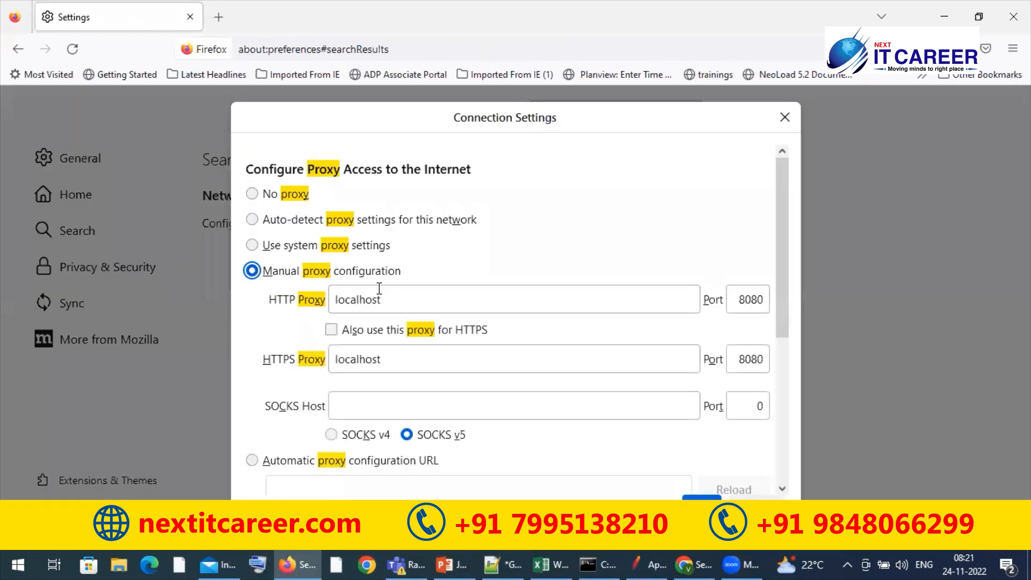
left_click(333, 331)
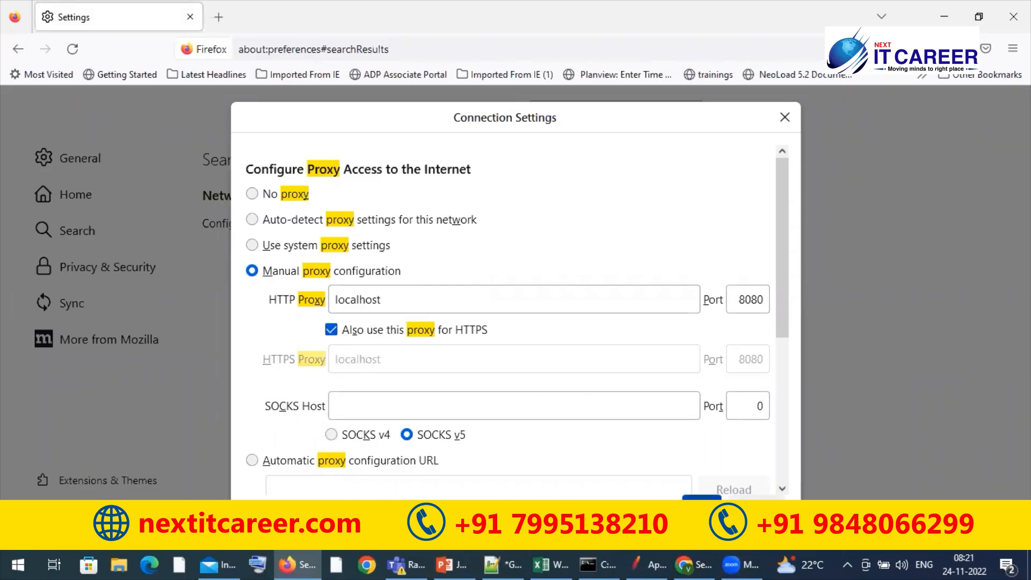
left_click(702, 498)
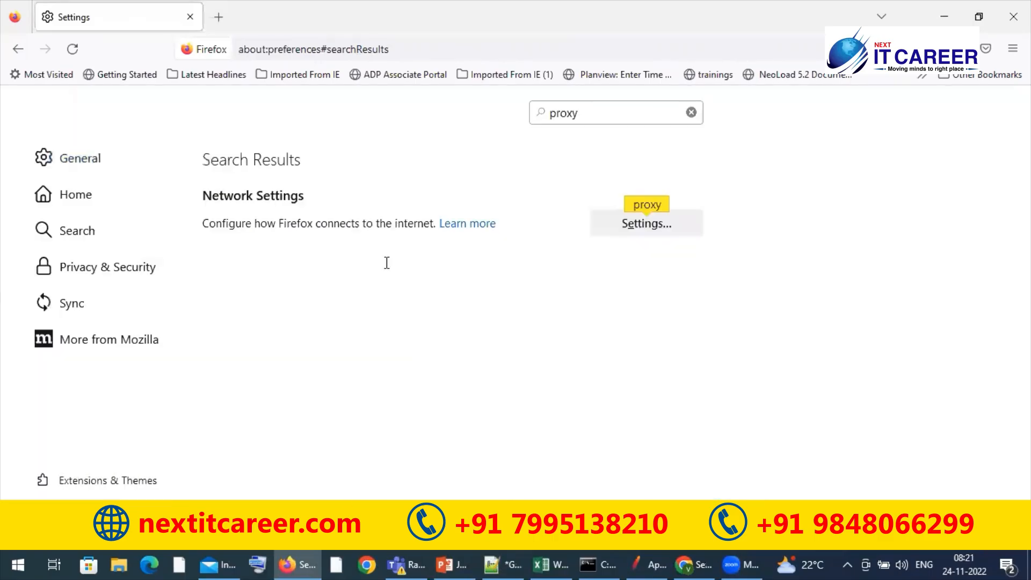
key("alt+Tab")
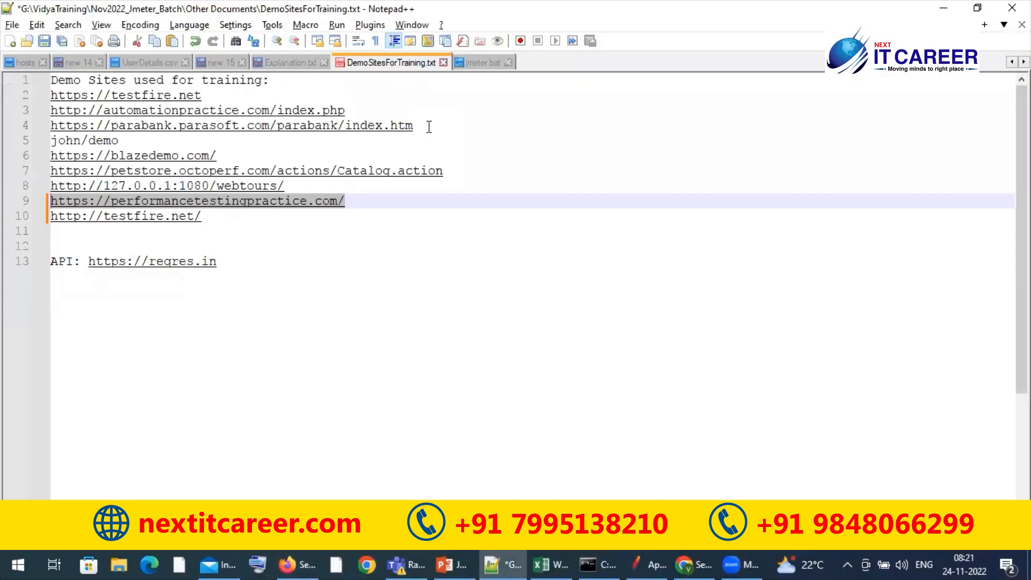
left_click(271, 94)
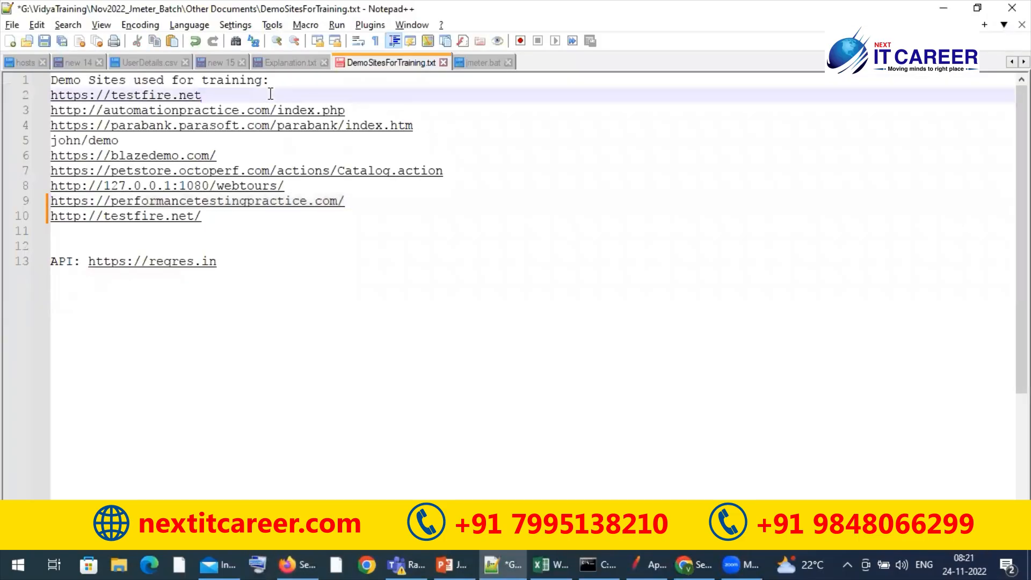
key("shift+Home")
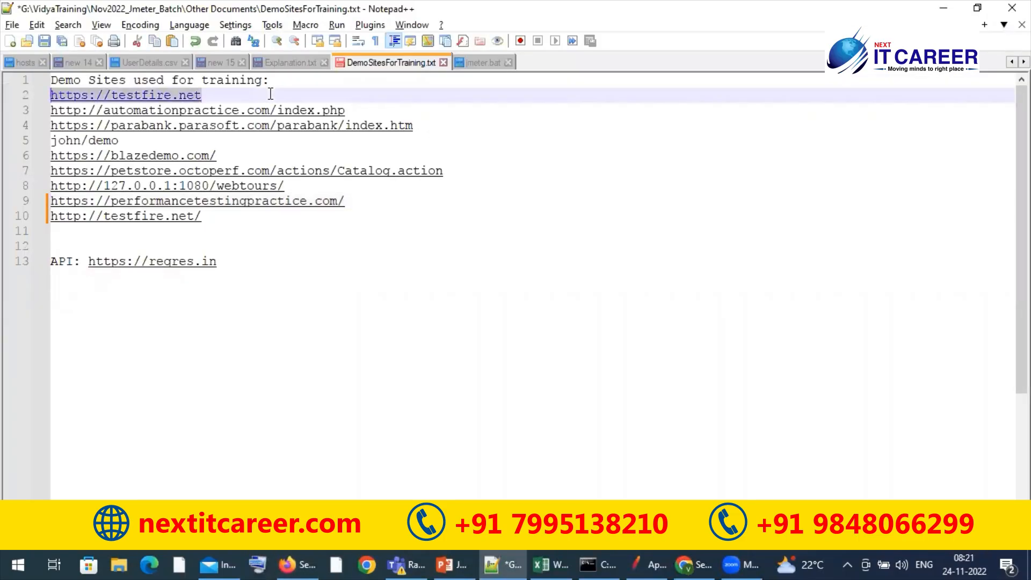
key("alt")
key("alt+Tab")
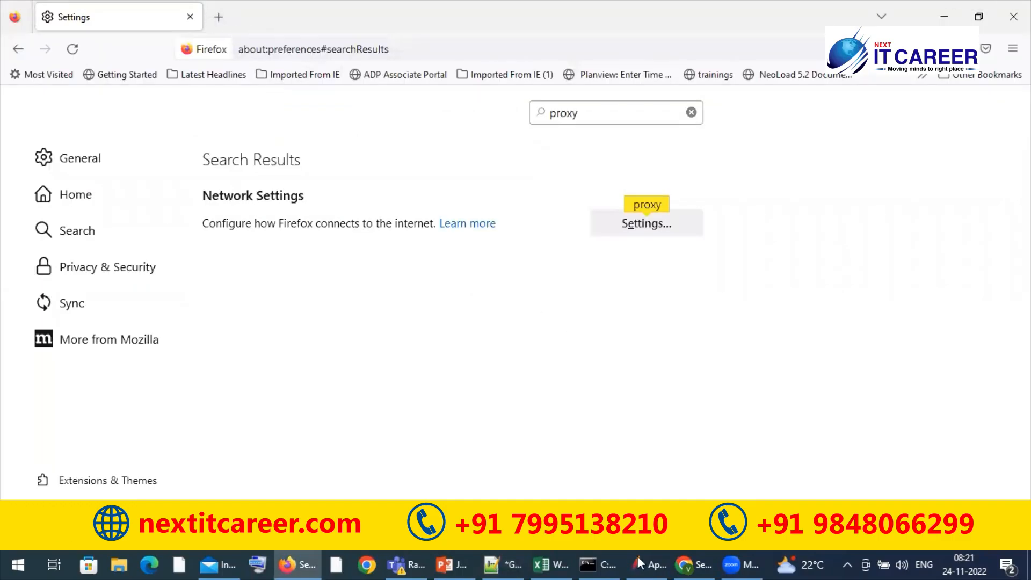
In JMeter, set the script recorder's port to 8080 and add the suggested URL patterns to exclude
key("alt+Tab")
type("8080")
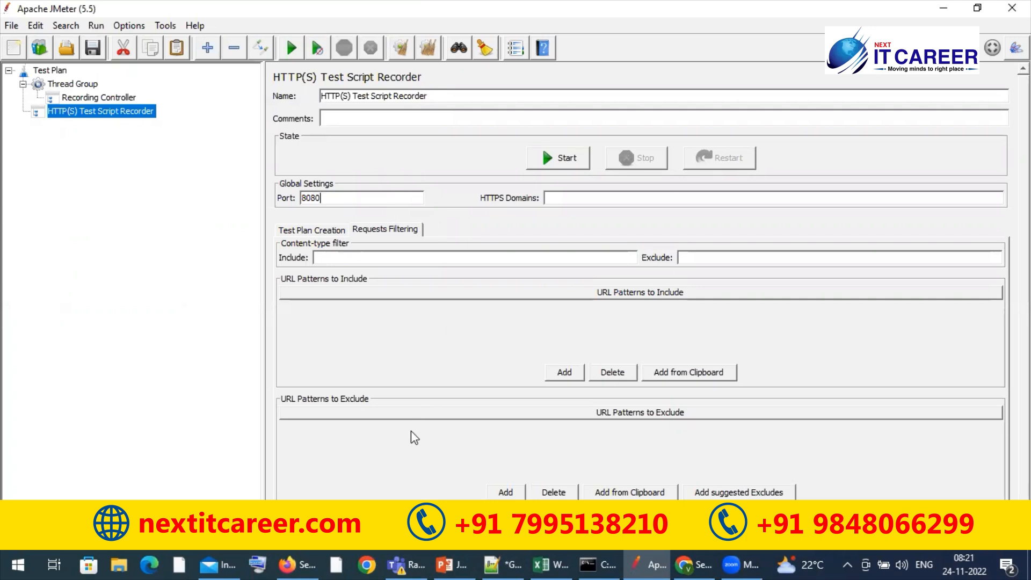
left_click(713, 494)
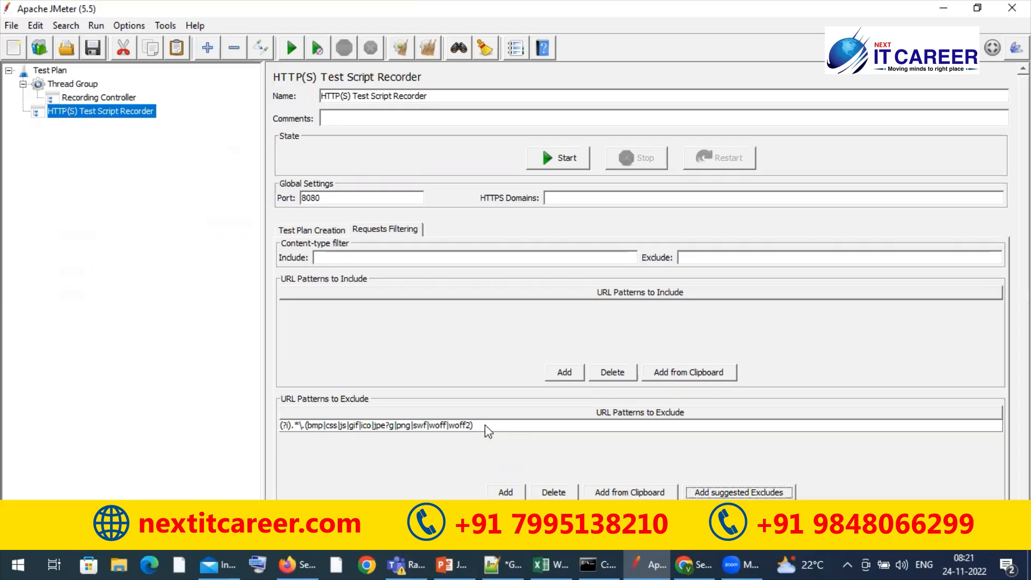
Switch to the Jmeter presentation in PowerPoint and review the include and exclude URL patterns on the HTTP Test script recorder slide
left_click(457, 564)
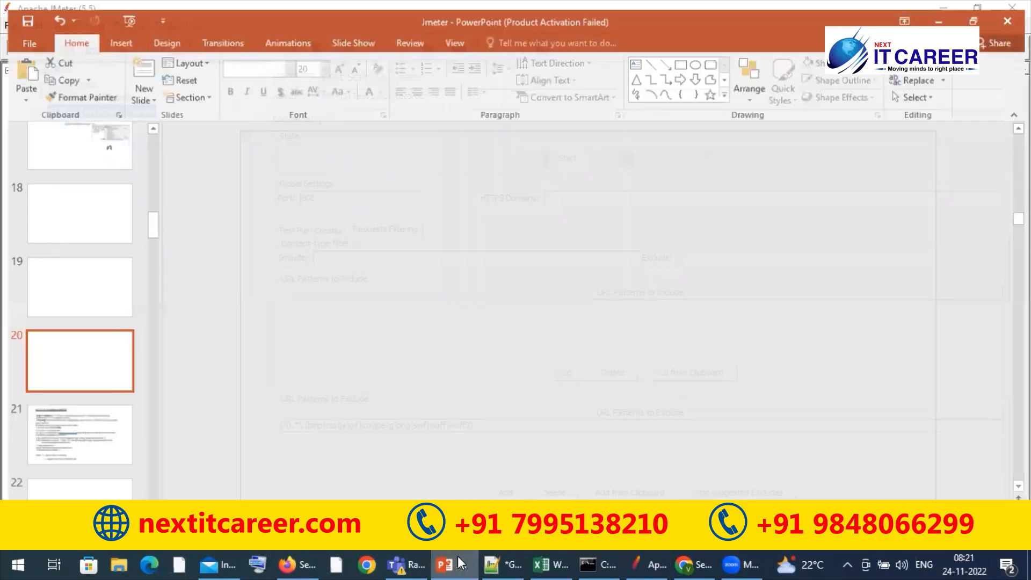
left_click(459, 563)
left_click(459, 563)
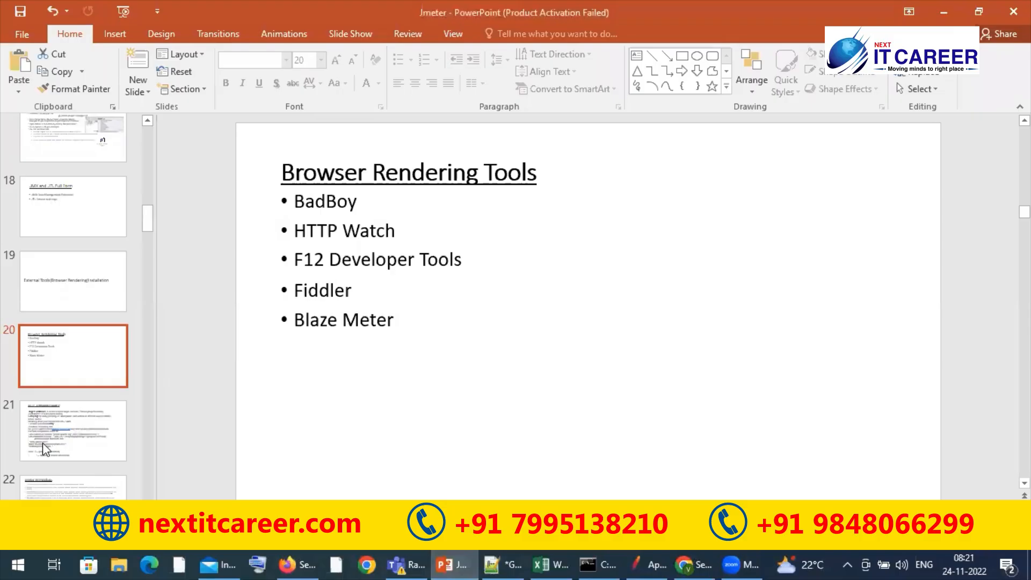
left_click(43, 442)
left_click_drag(597, 379, 638, 368)
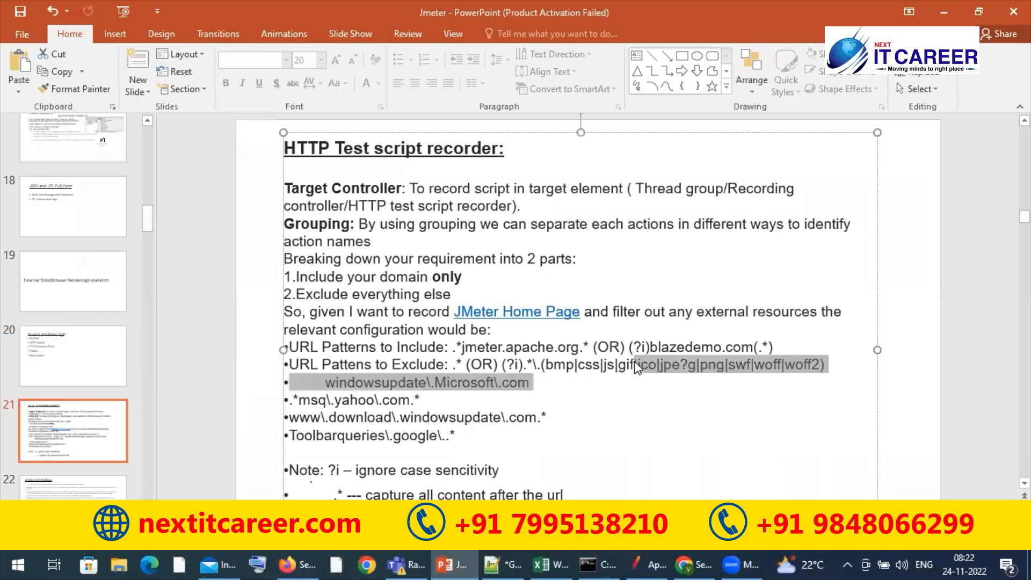
left_click(606, 387)
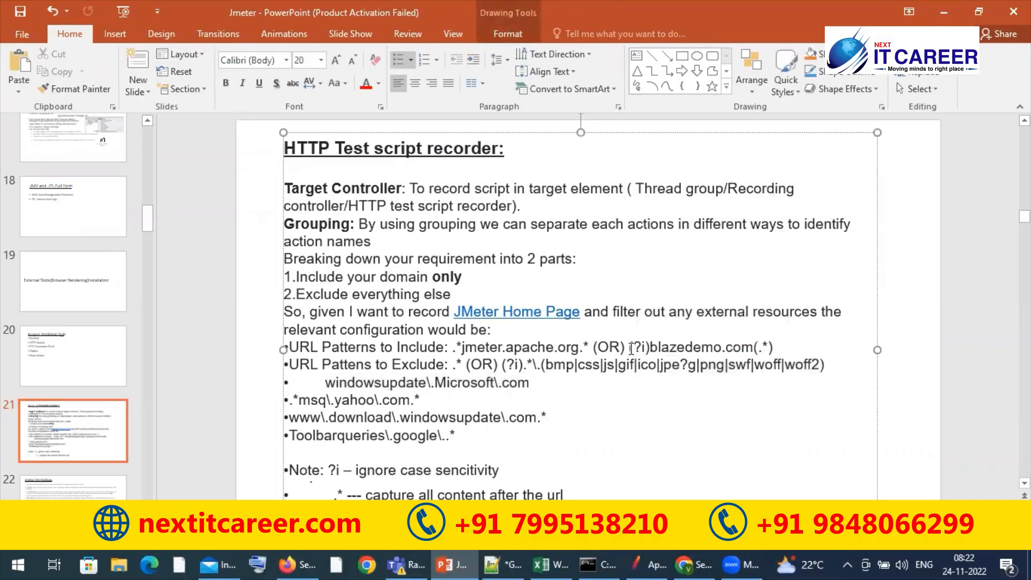
left_click_drag(629, 348, 773, 348)
left_click(633, 417)
left_click_drag(1025, 217, 1025, 219)
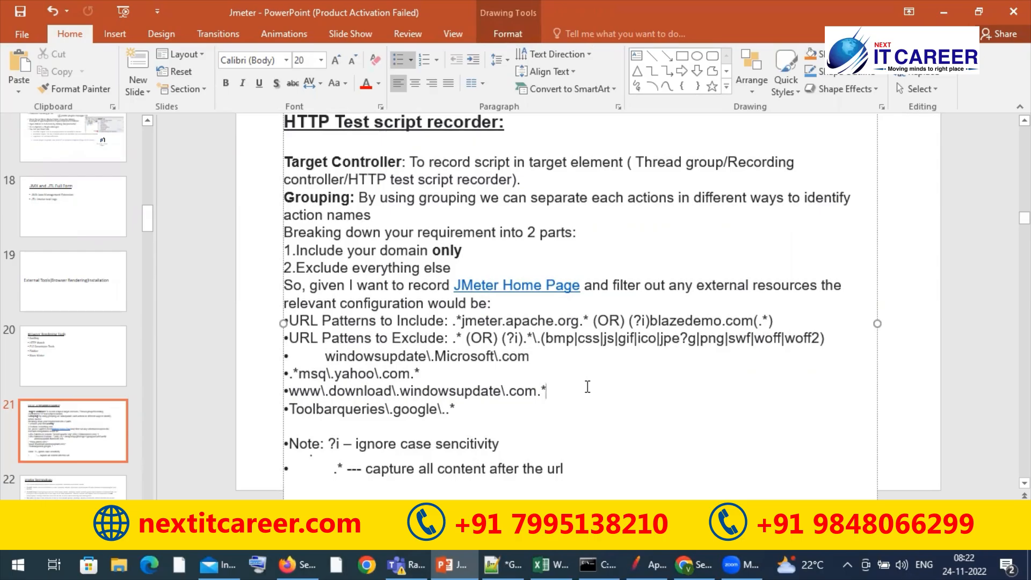
Compare the (?i) prefix of JMeter's suggested exclude pattern with the case sensitivity note on the slide
left_click(643, 562)
double_click(283, 425)
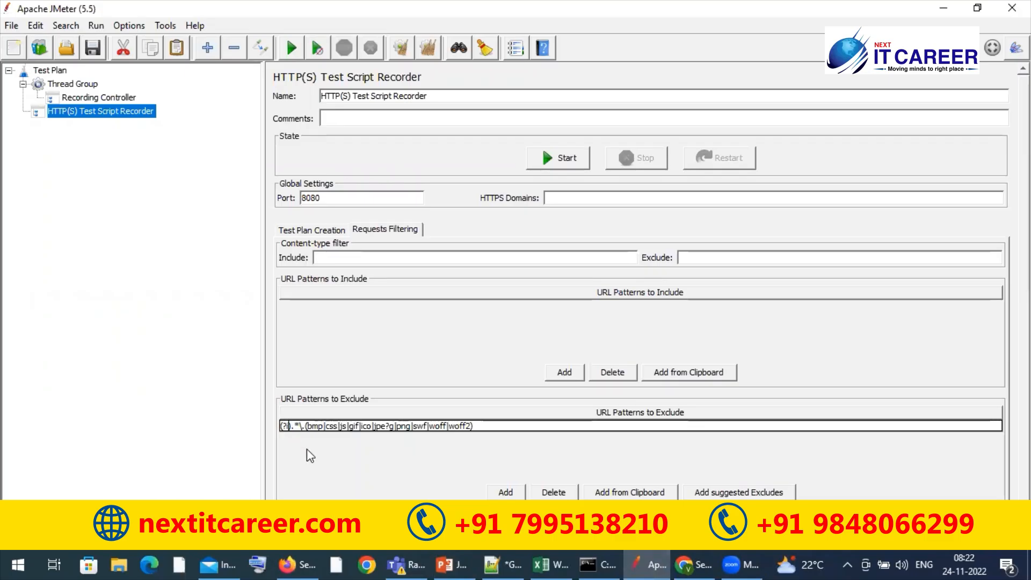
key("alt+Tab")
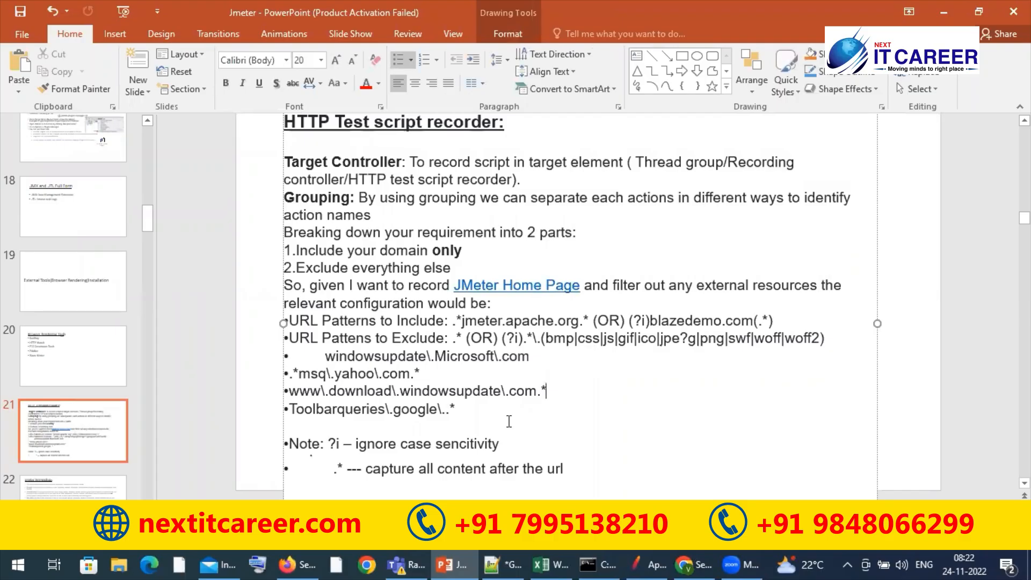
key("alt+Tab")
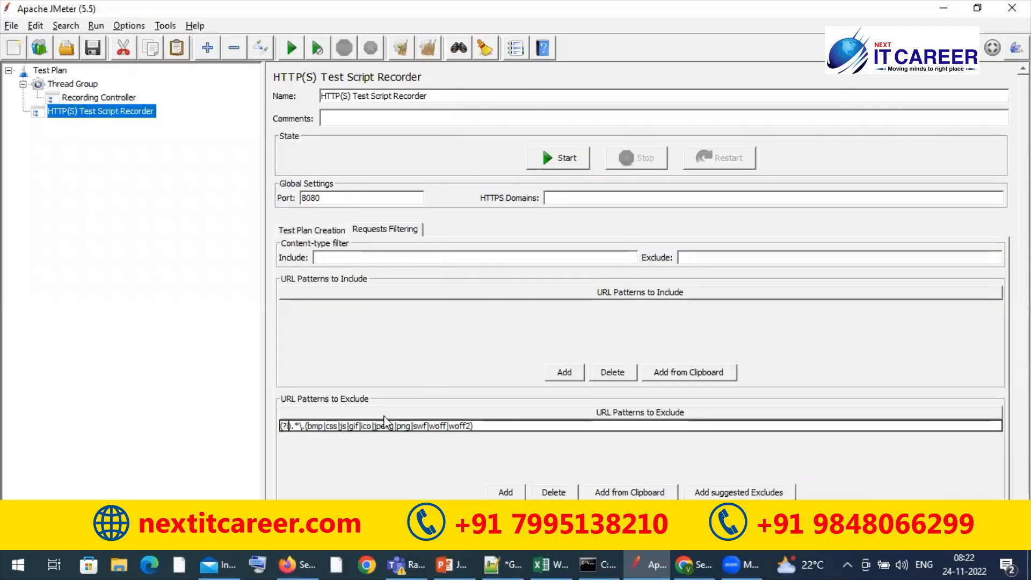
Add a second URL pattern to exclude with the value (?i)googleapi.com
left_click(506, 492)
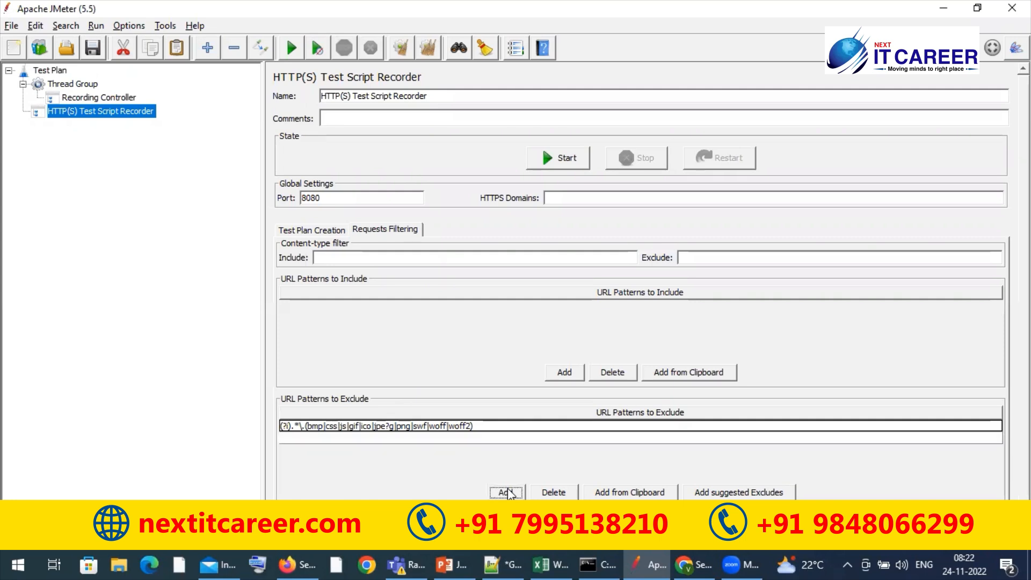
double_click(402, 440)
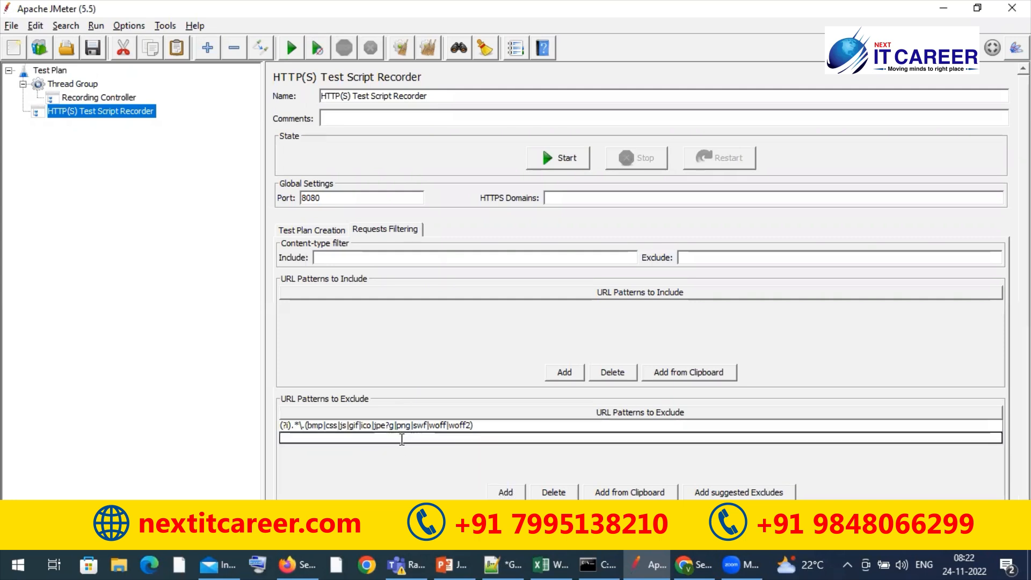
type("(?i)")
type("googleapi.com")
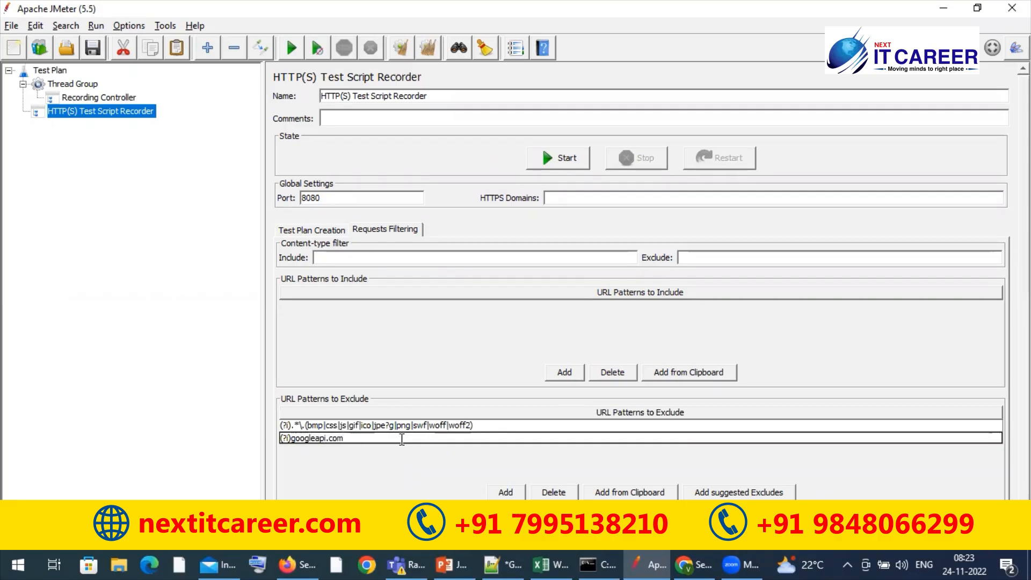
Escape the dot in the googleapi exclude pattern so it reads (?i)googleapi\.com
key("Left")
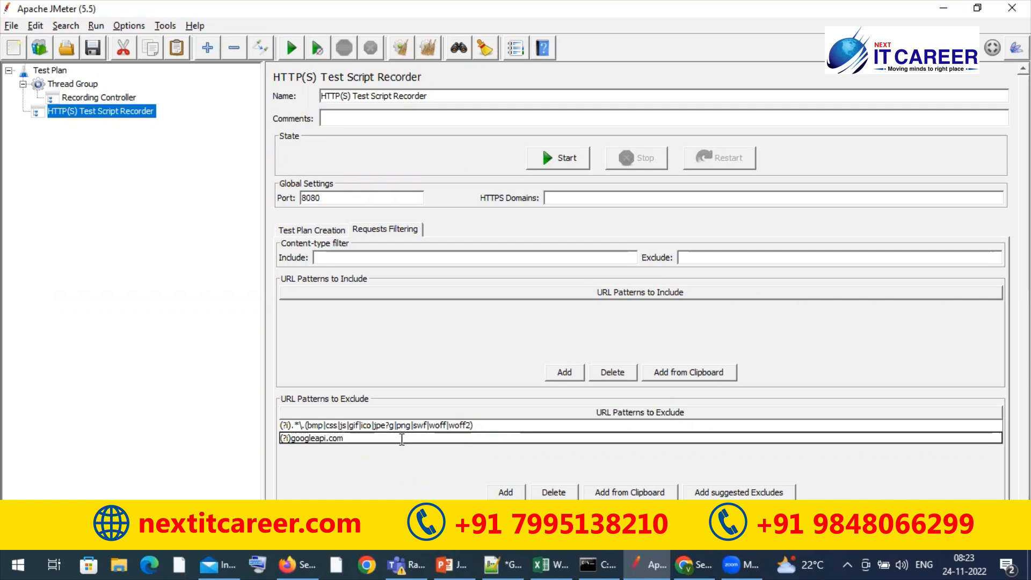
type("\\")
key("BackSpace")
type("\\")
left_click(381, 440)
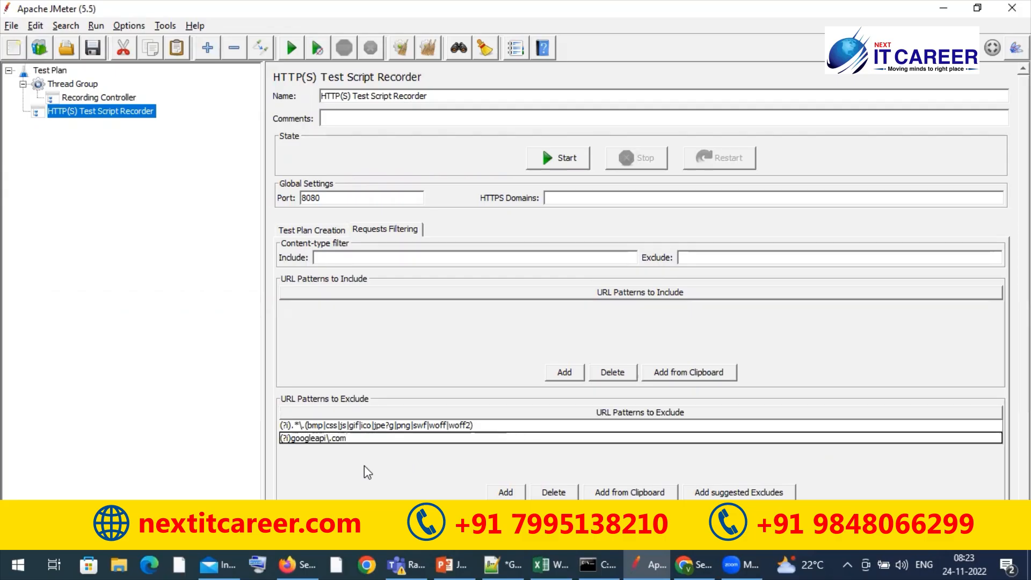
Check the wildcard syntax on the slide and complete the second exclude pattern as (?i)googleapi\.com.*
key("alt+Tab")
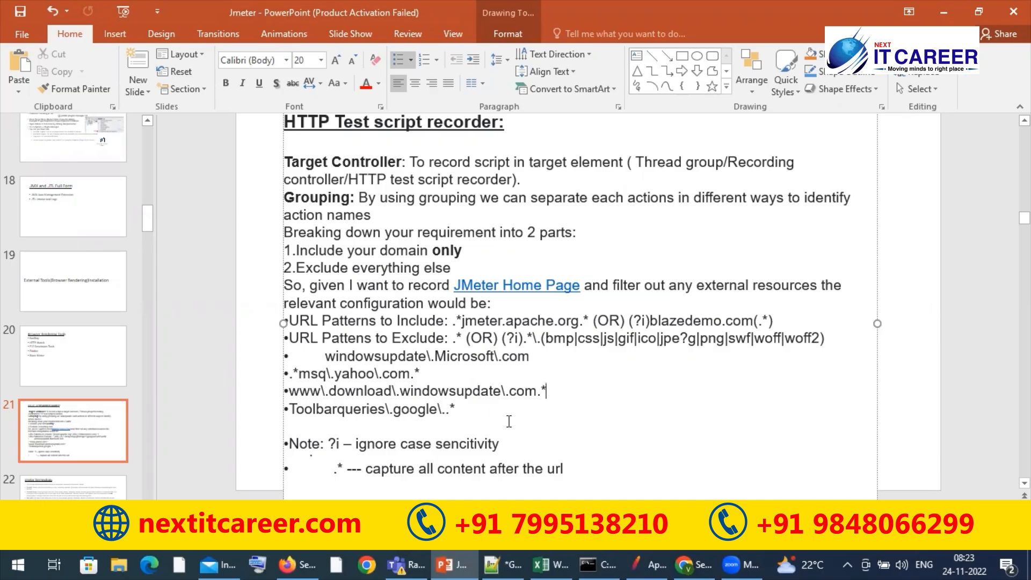
key("alt+Tab")
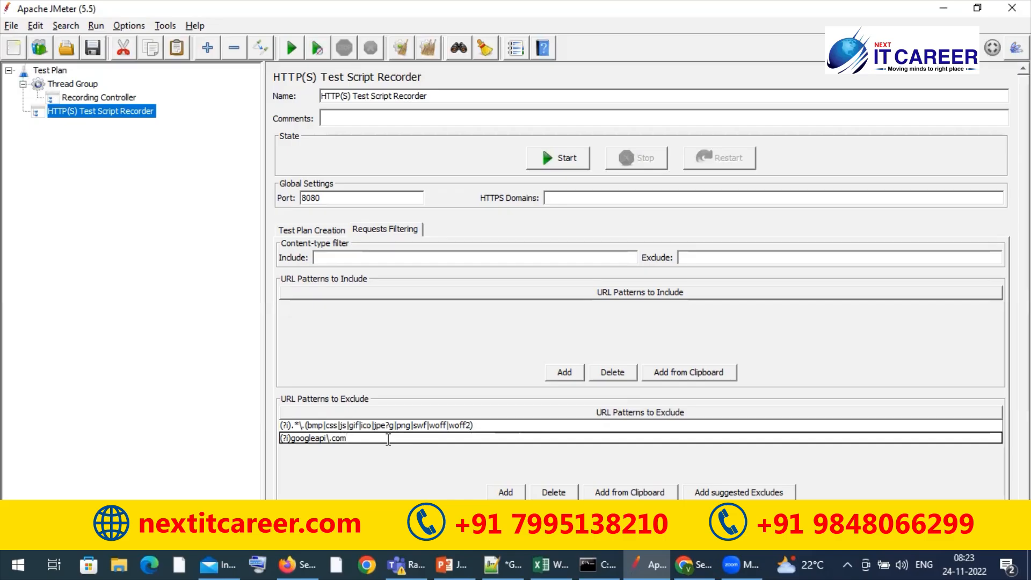
type(".*")
left_click(316, 428)
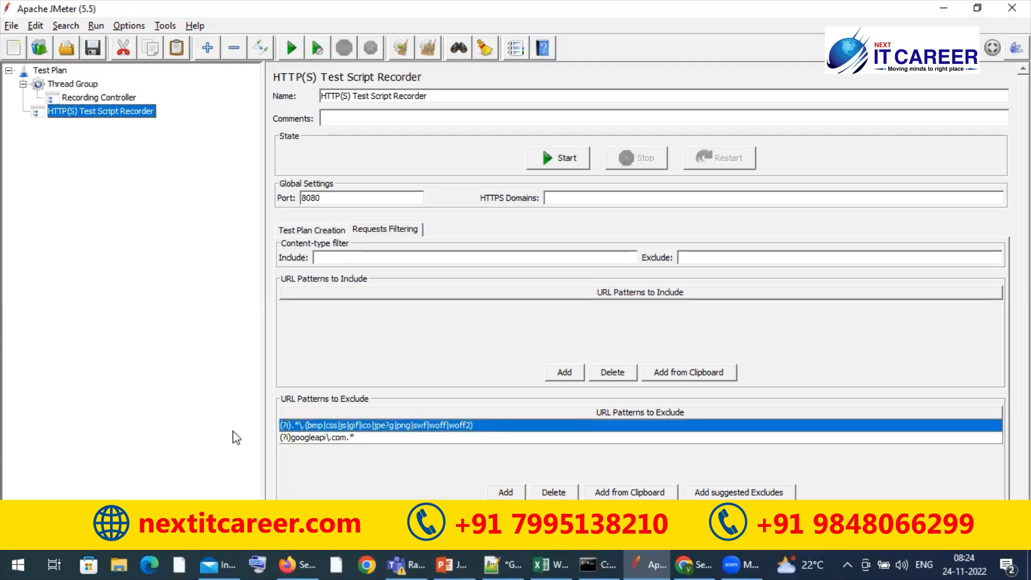
Save the test plan in the JmeterScripts folder as ExcludingUnnessaryURL
left_click(92, 47)
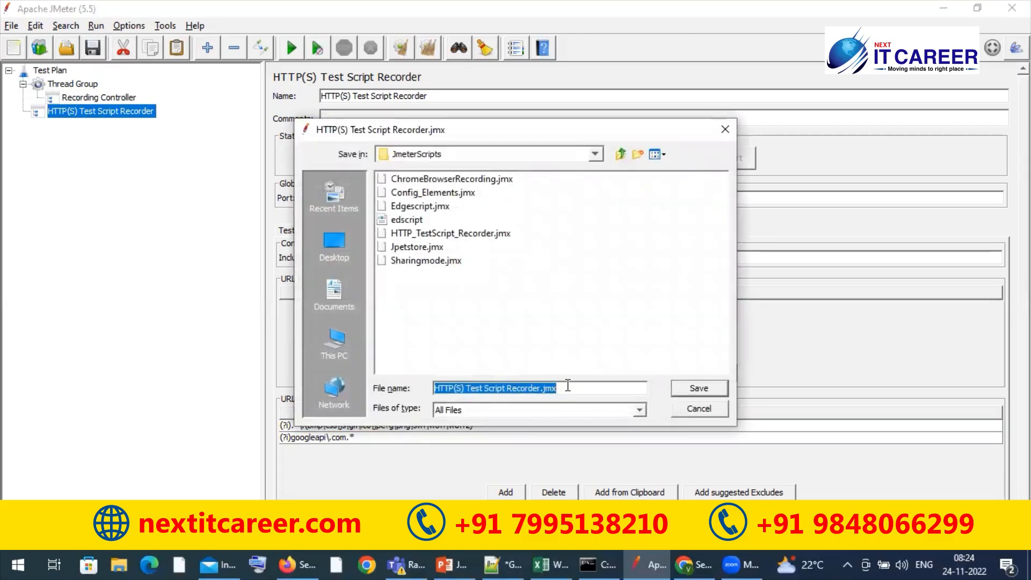
type("Exclu")
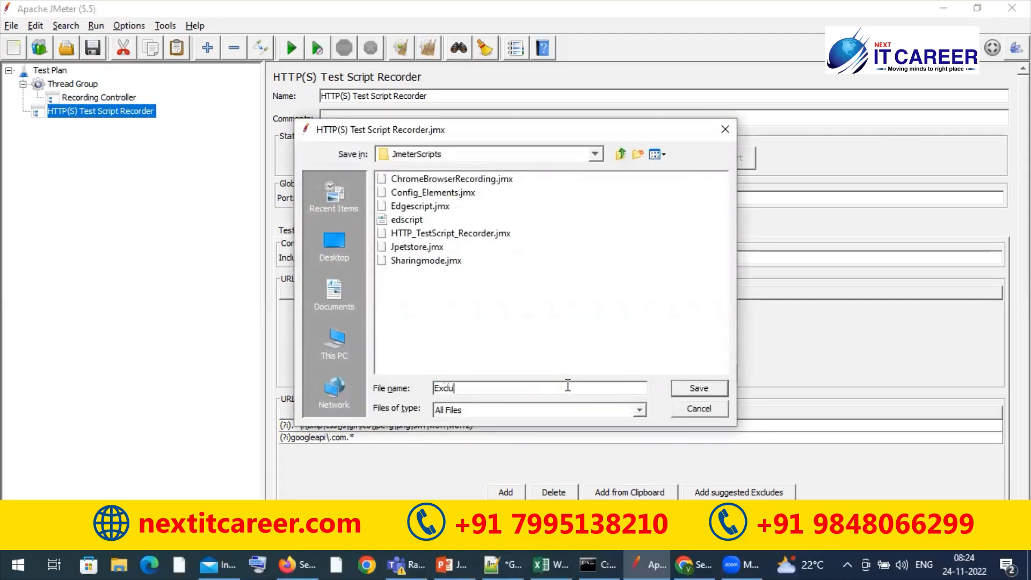
type("dingUnnessaryURL")
left_click(698, 391)
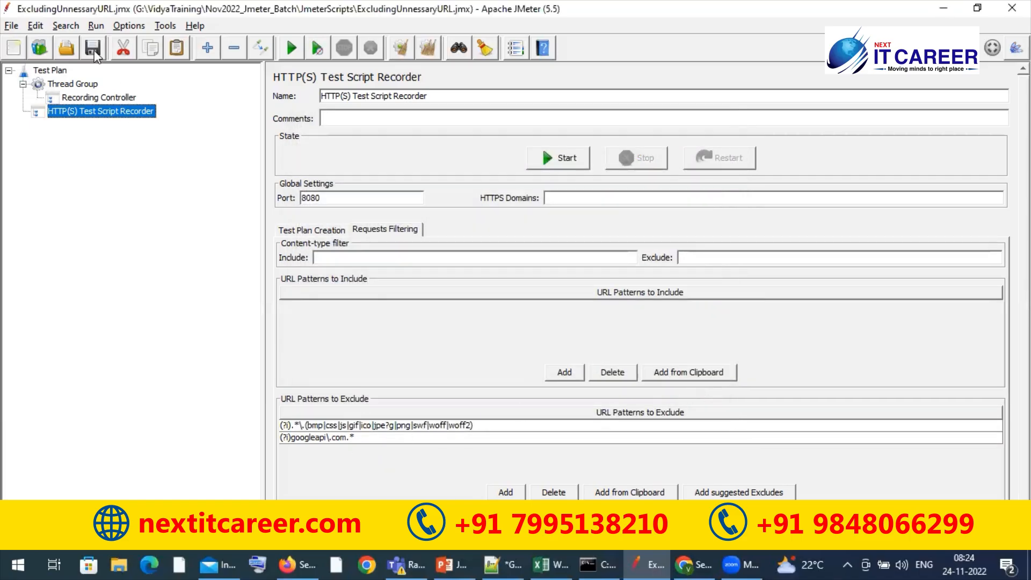
Add a View Results Tree listener under the HTTP(S) Test Script Recorder
right_click(129, 114)
mouse_move(262, 115)
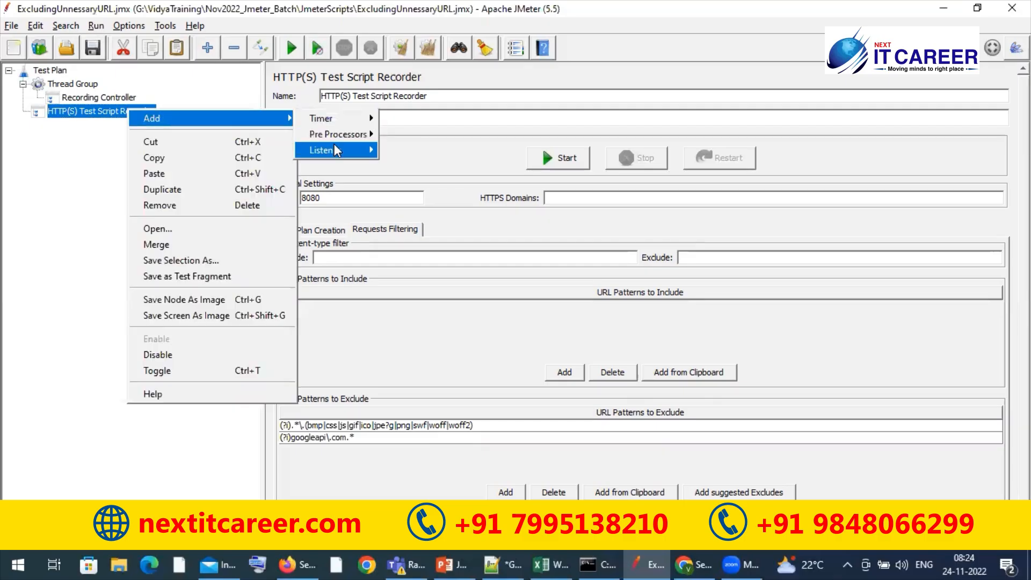
mouse_move(334, 145)
left_click(401, 153)
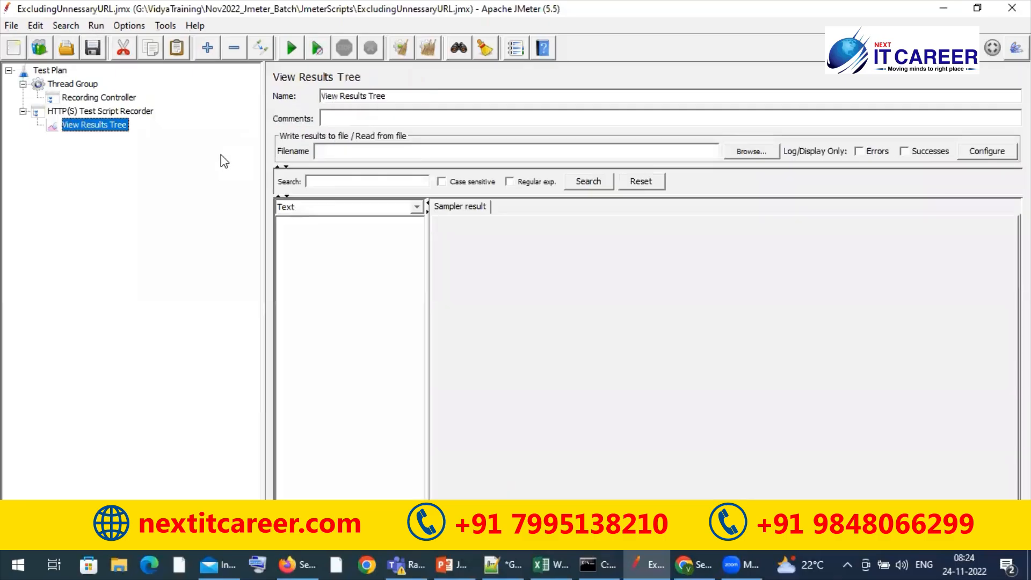
left_click(394, 149)
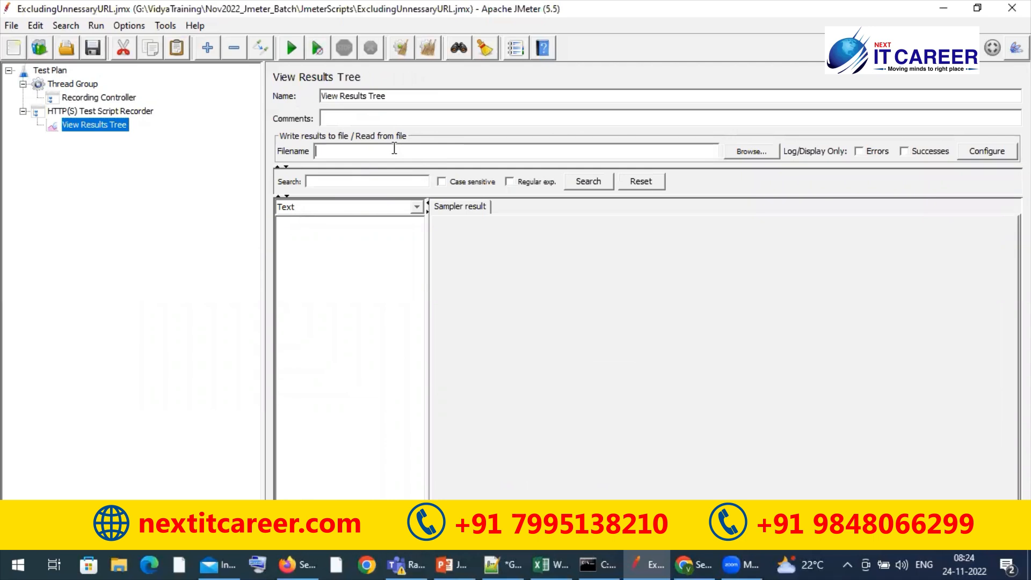
type("ExcludURL.xml")
triple_click(394, 149)
key("ctrl+c")
Set the View Results Tree to write results to ExcludingUnnessaryURL.xml in the JmeterScripts folder
left_click(755, 153)
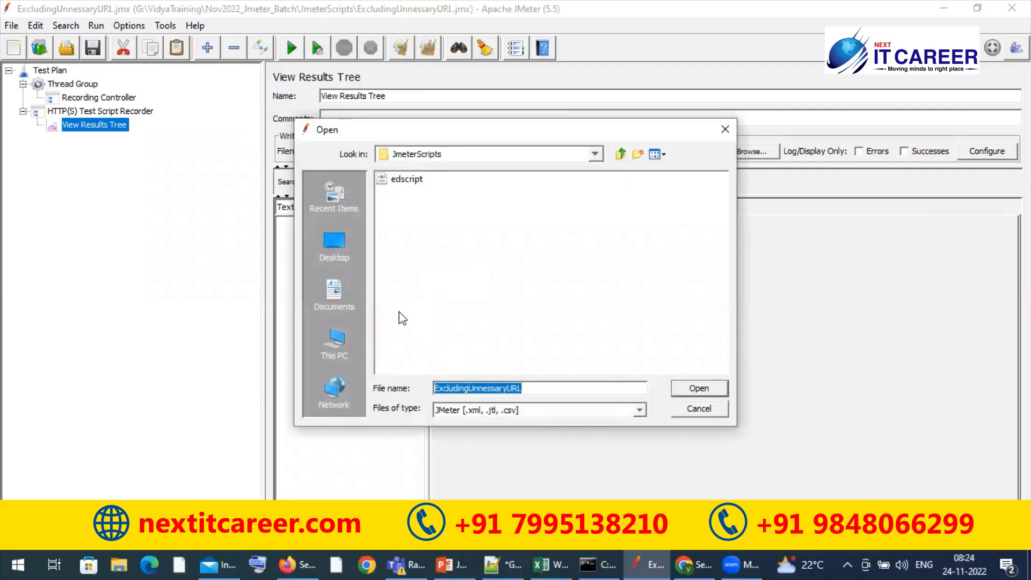
left_click(539, 390)
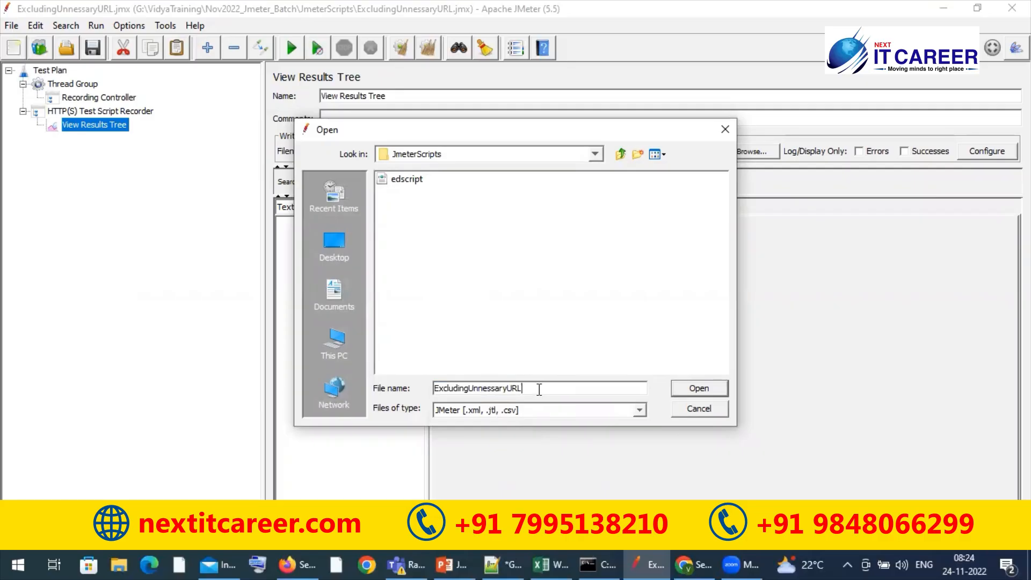
type(".xml")
left_click(693, 390)
left_click(498, 298)
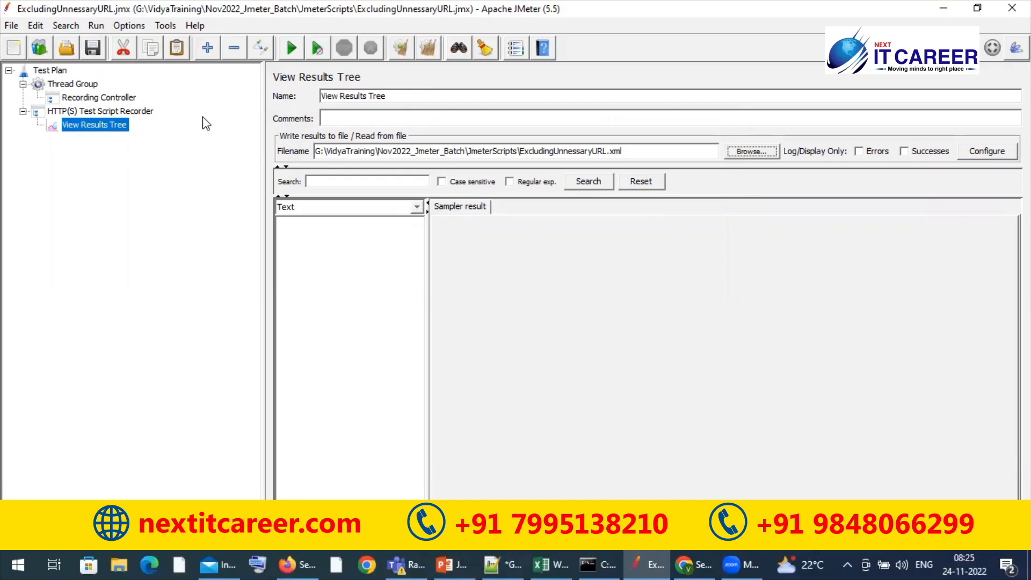
Start the HTTP(S) Test Script Recorder and switch to Firefox, moving the Transactions Control window off the address bar
left_click(106, 110)
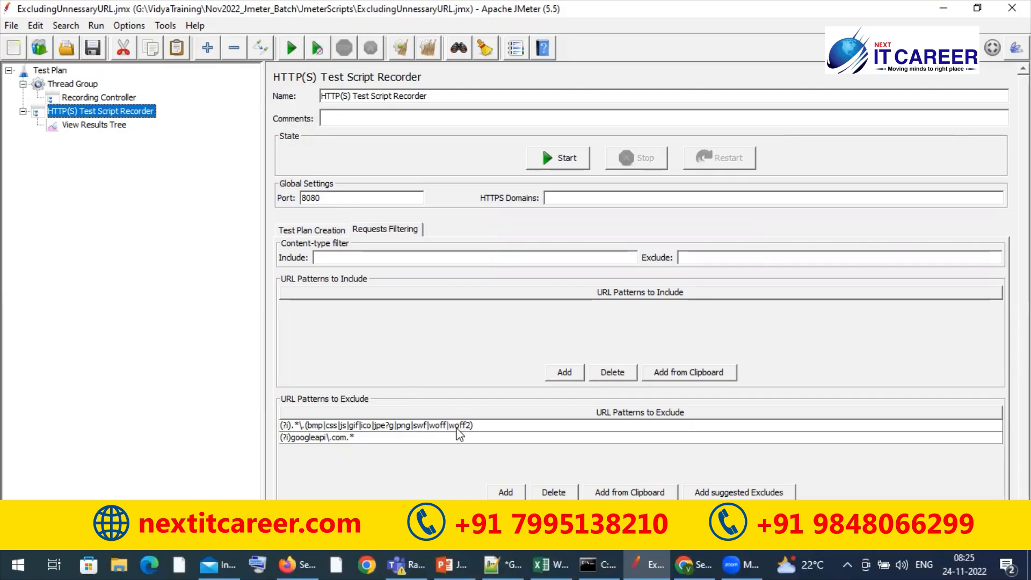
left_click(573, 163)
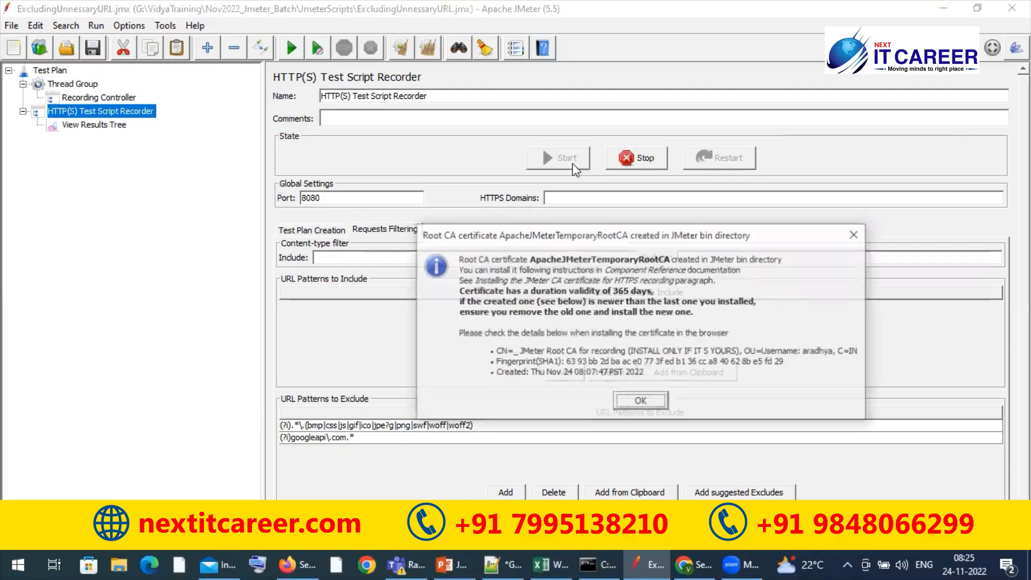
left_click(636, 402)
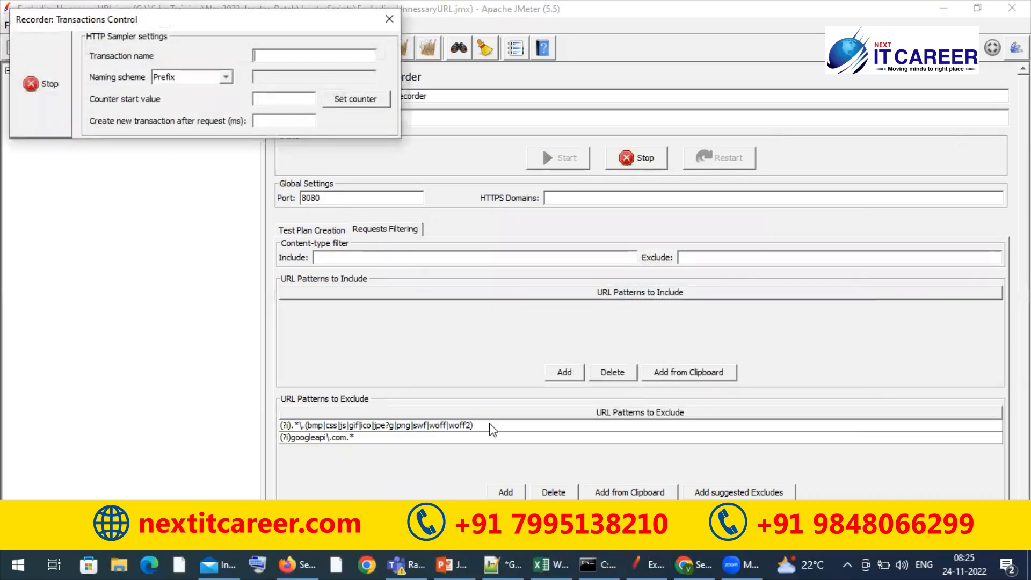
left_click(290, 564)
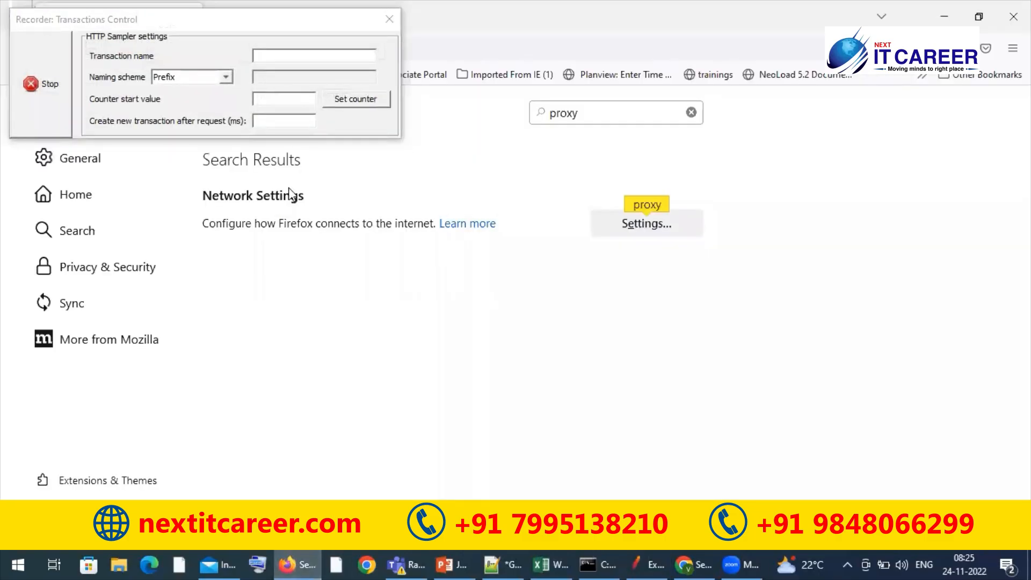
left_click_drag(281, 36, 253, 192)
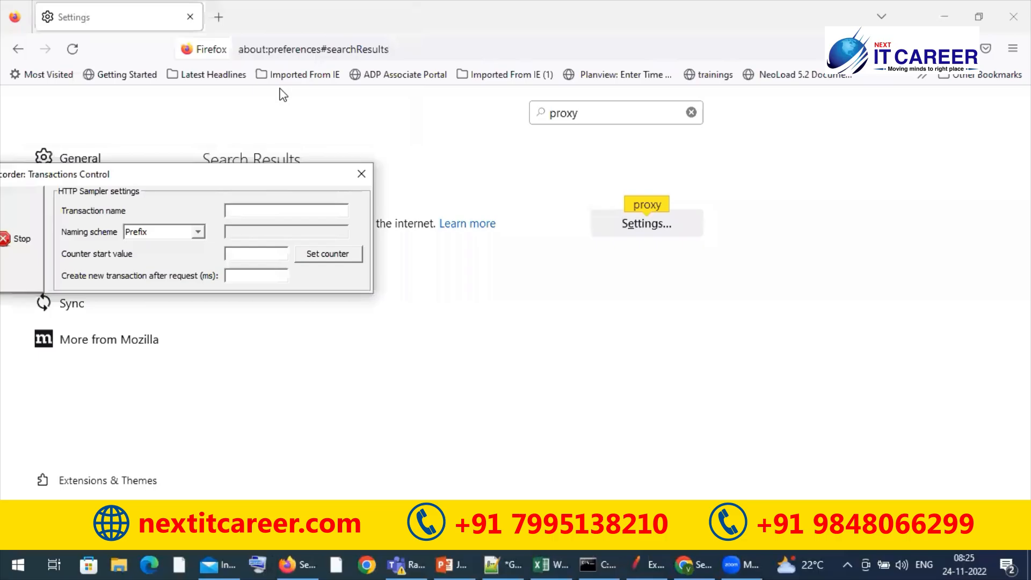
left_click(314, 51)
key("ctrl+v")
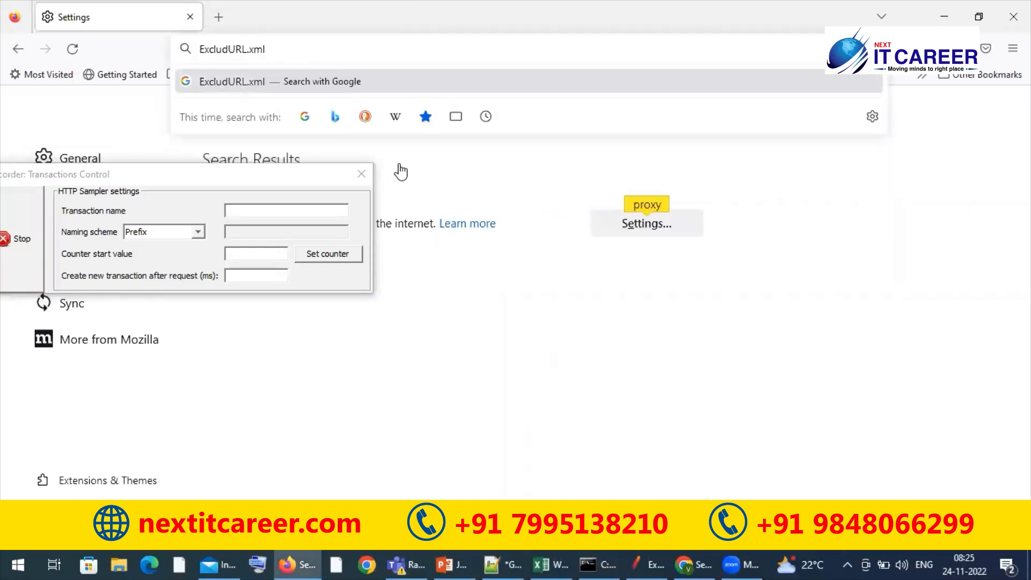
key("alt+Tab")
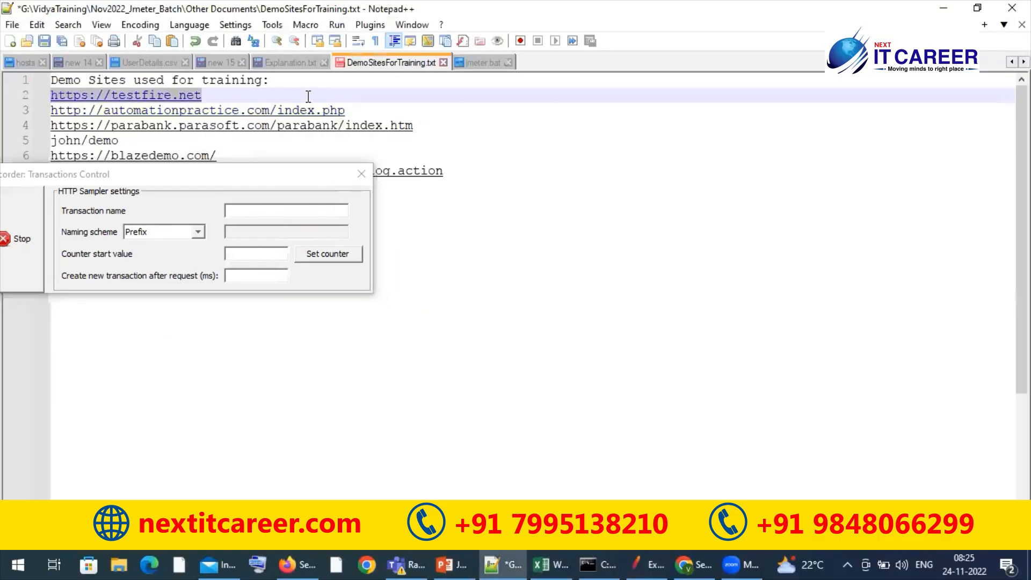
key("alt+Tab")
left_click(333, 58)
type("https://testfire.net")
key("Return")
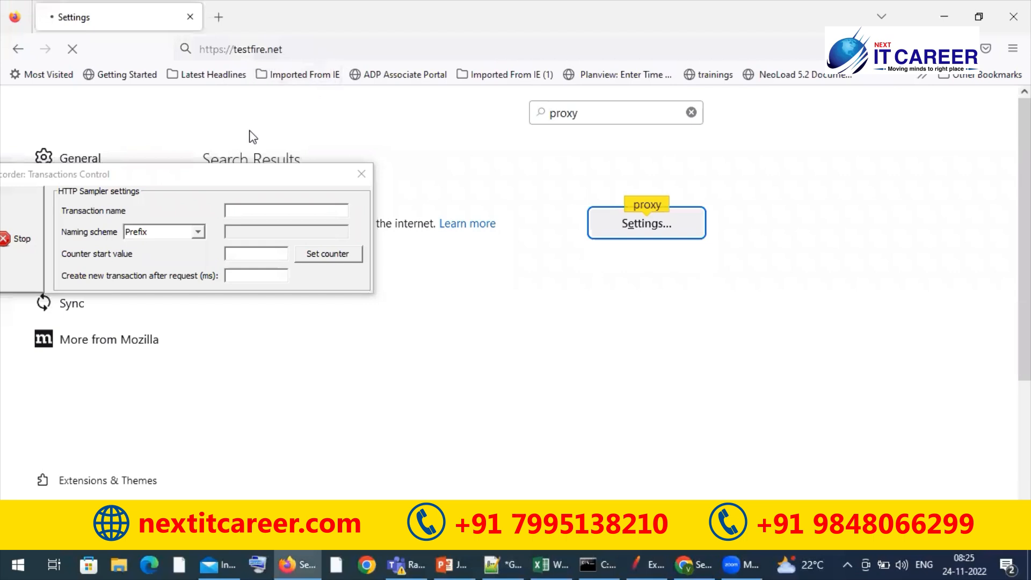
left_click(202, 208)
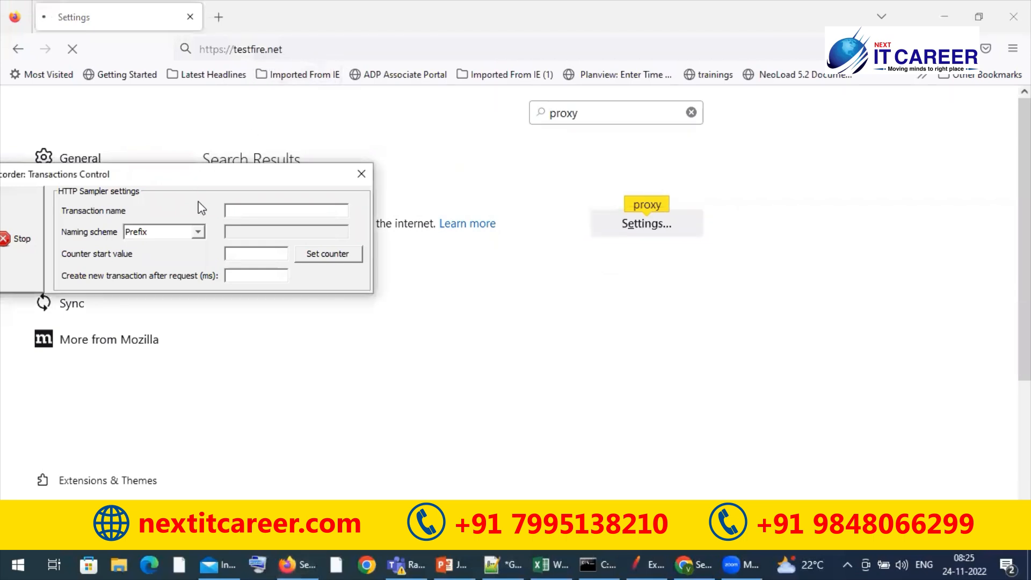
left_click_drag(310, 173, 371, 341)
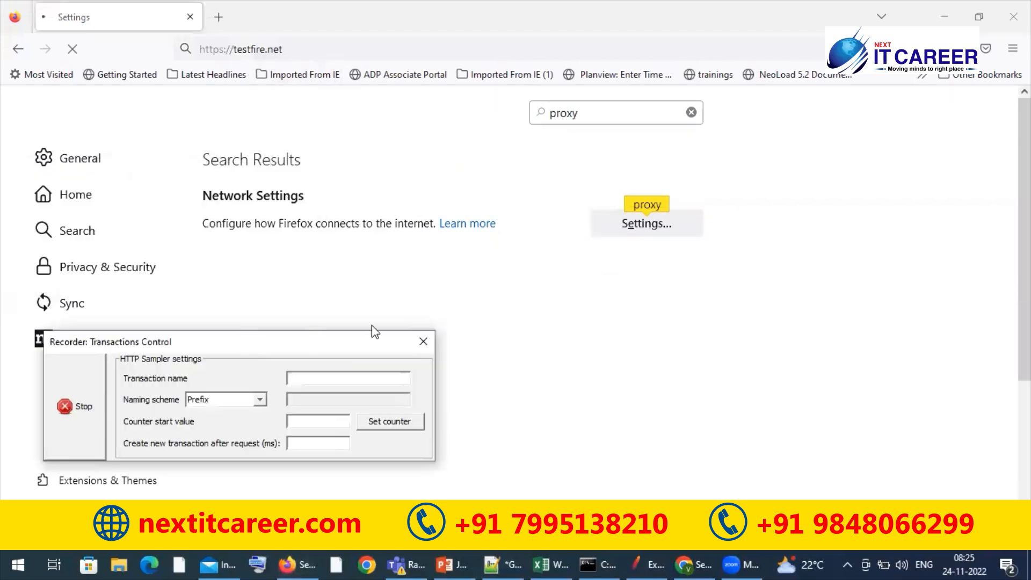
left_click(404, 319)
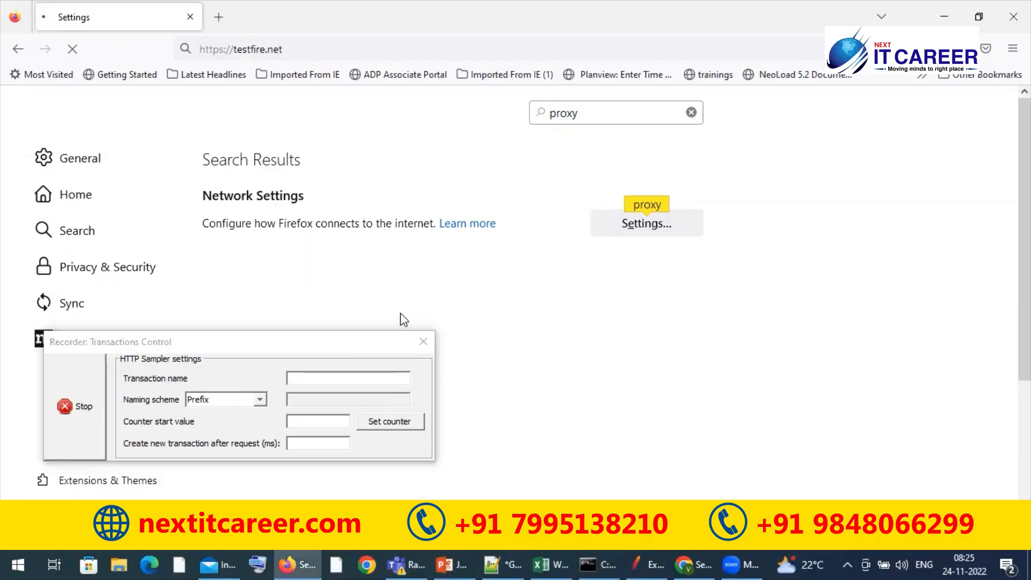
key("alt+Tab")
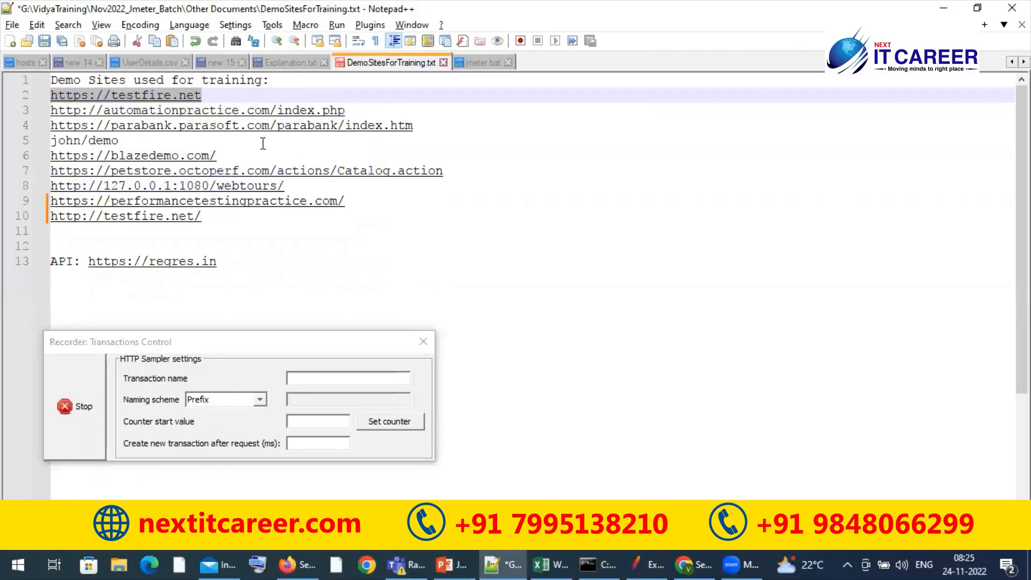
left_click(250, 154)
key("shift+Home")
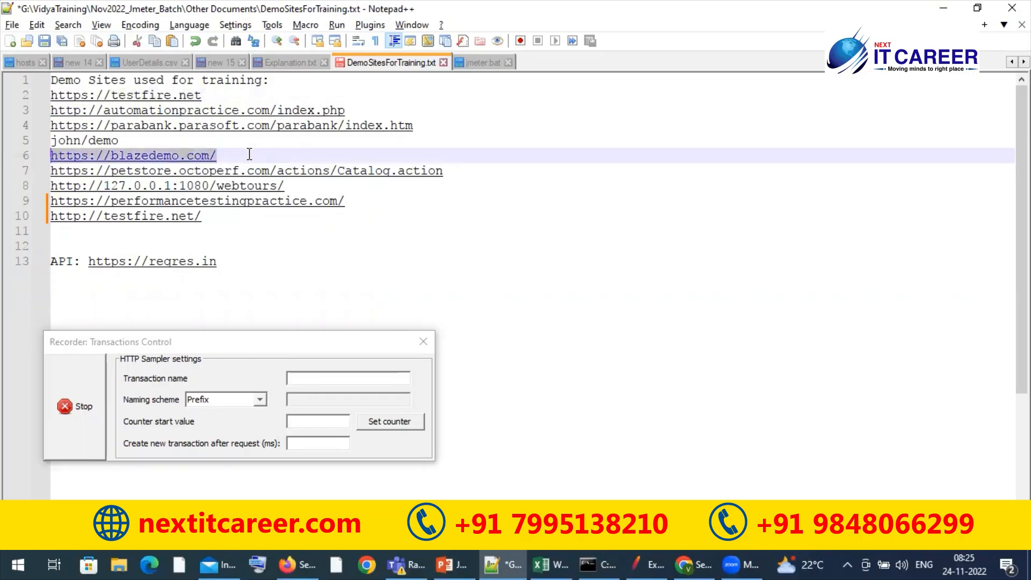
key("alt+Tab")
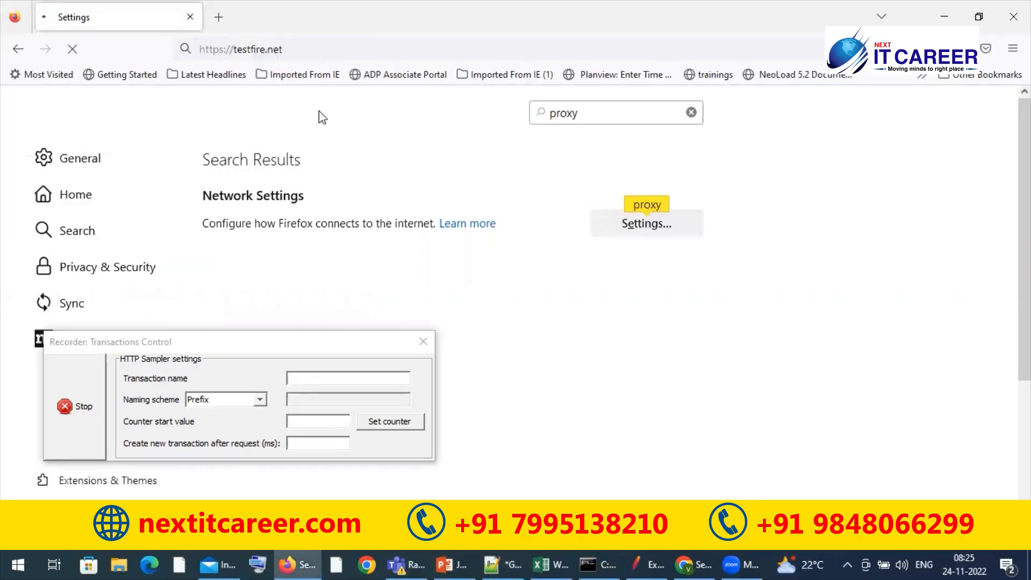
left_click(314, 49)
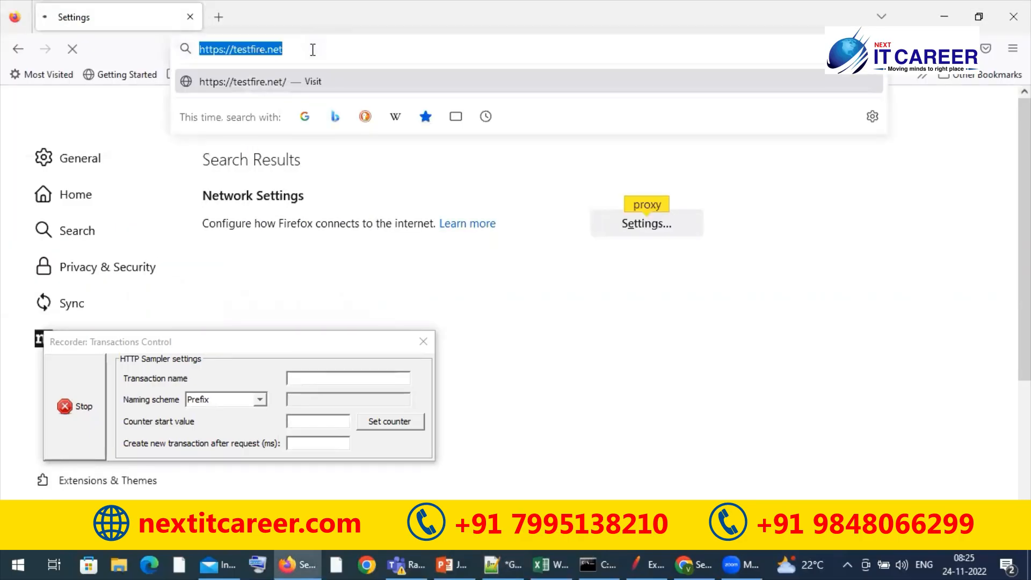
key("ctrl+v")
key("Return")
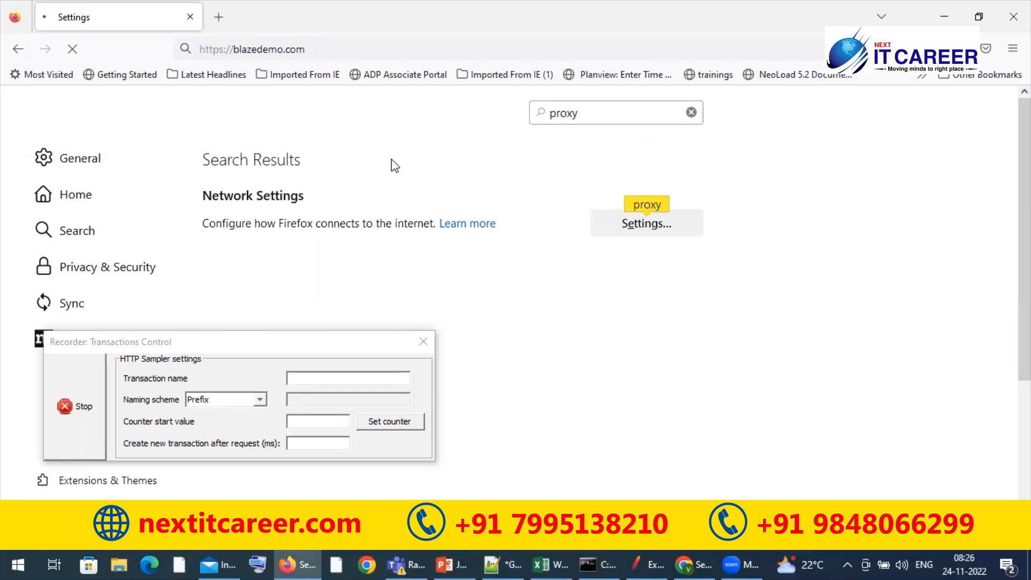
left_click(283, 346)
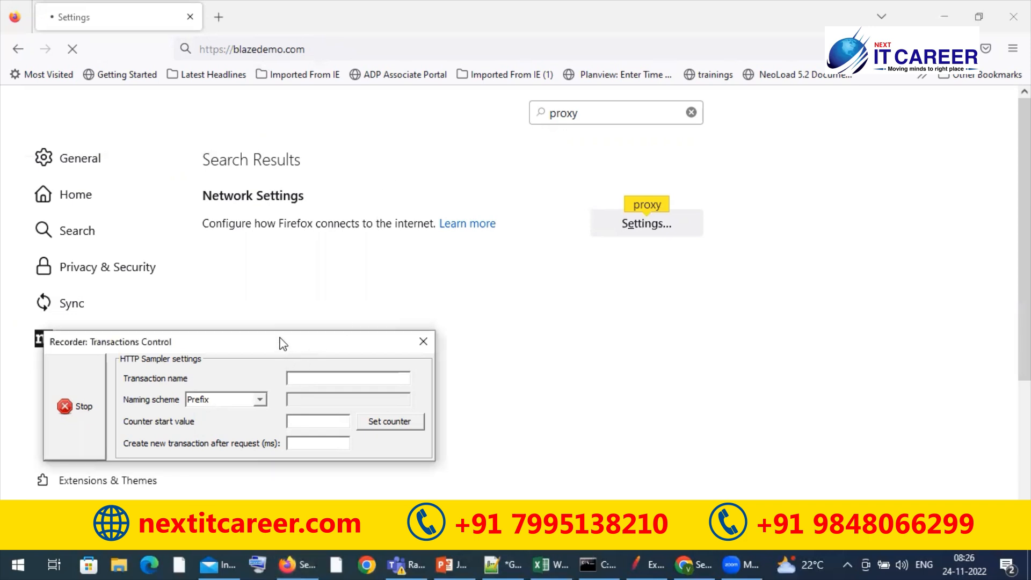
left_click_drag(283, 344, 834, 280)
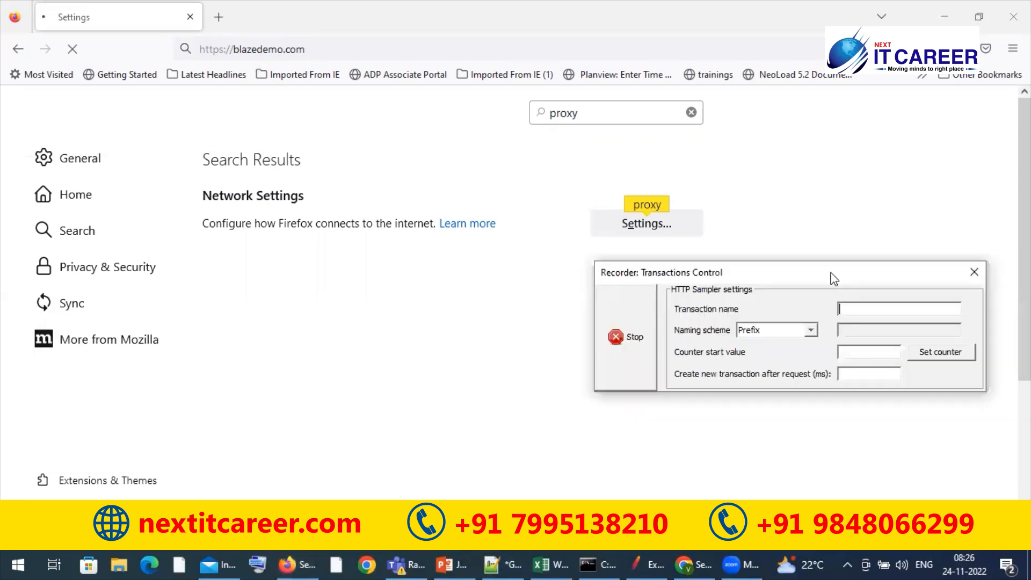
left_click(219, 18)
left_click(190, 16)
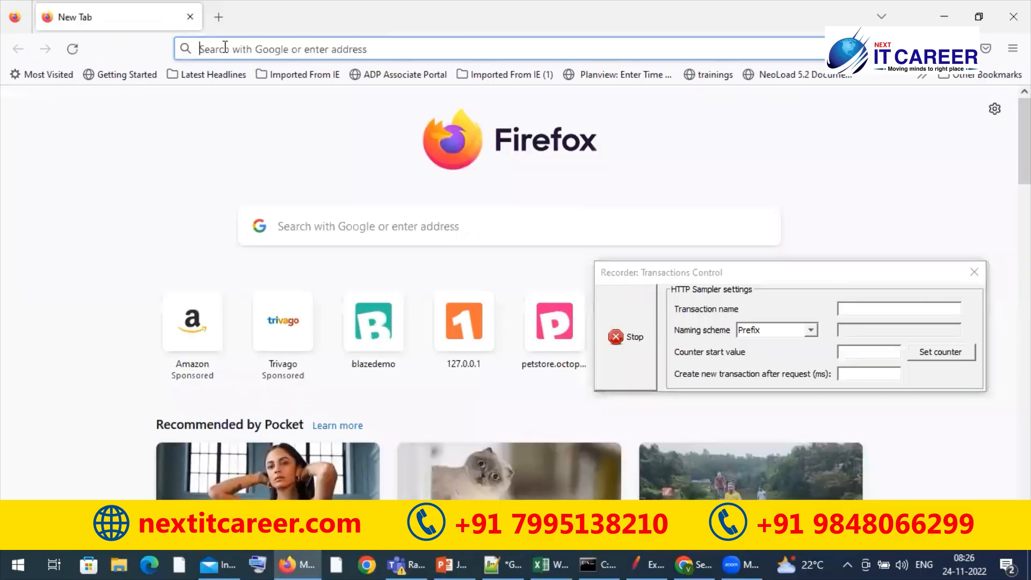
left_click(225, 47)
key("ctrl+v")
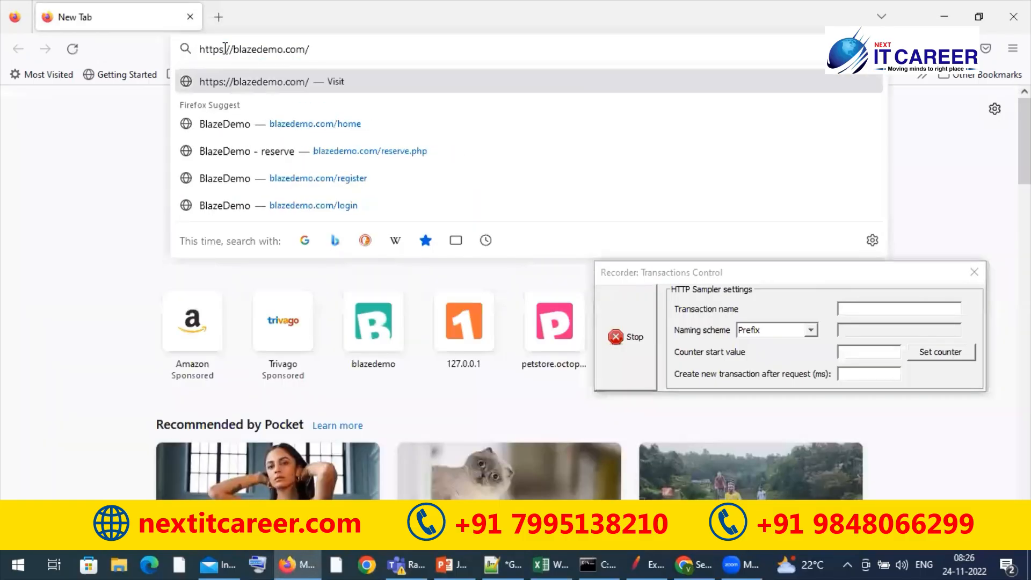
left_click(107, 244)
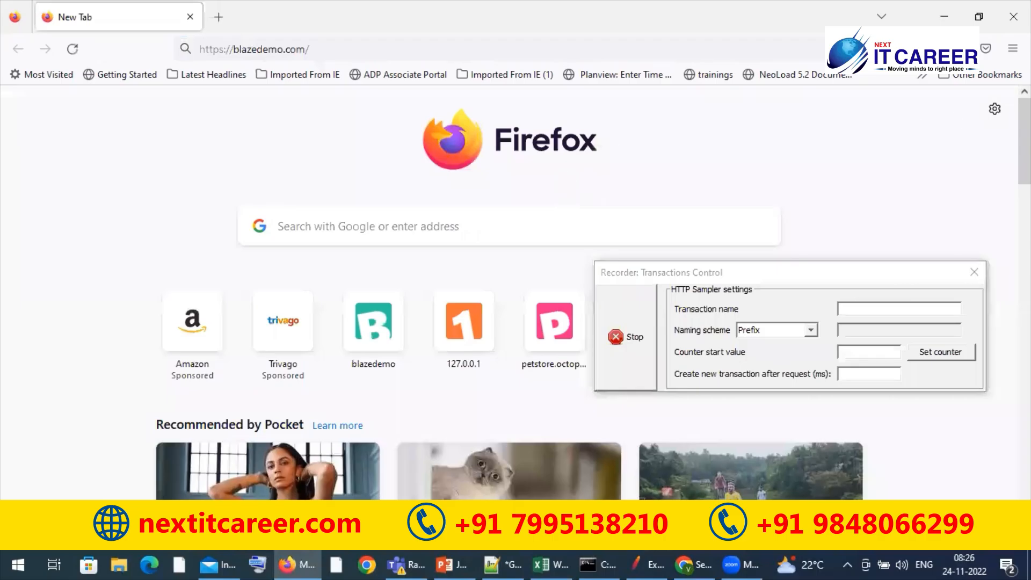
Search the Firefox settings for proxy and check the manual proxy configuration in the connection settings
left_click(1013, 48)
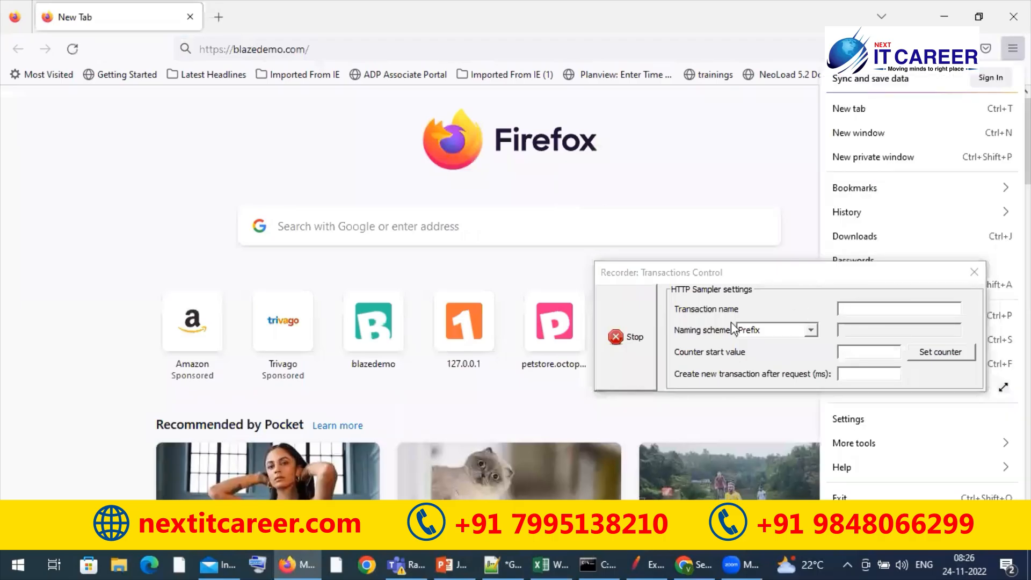
left_click_drag(736, 273, 578, 384)
left_click(1013, 48)
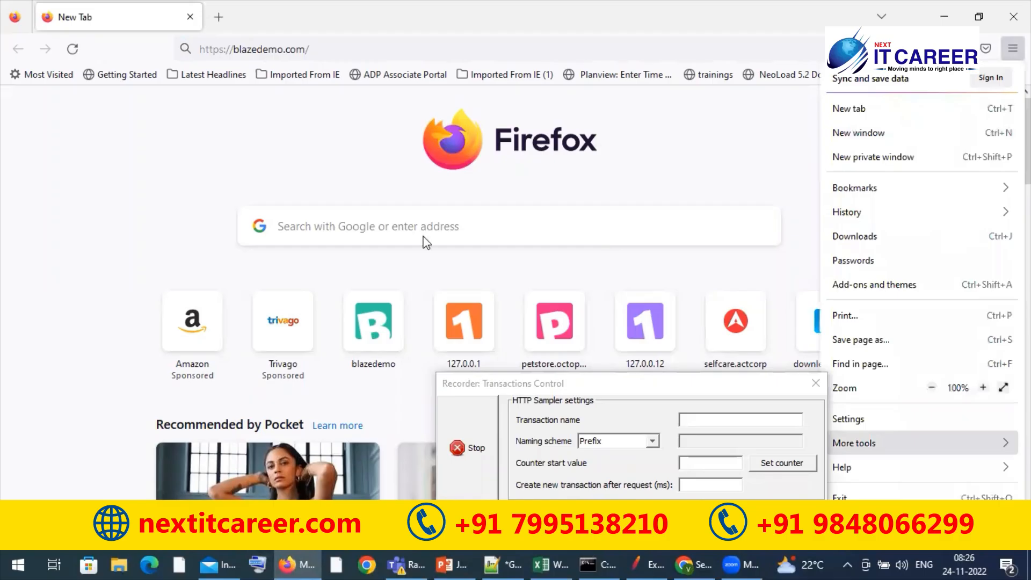
left_click(849, 419)
type("p")
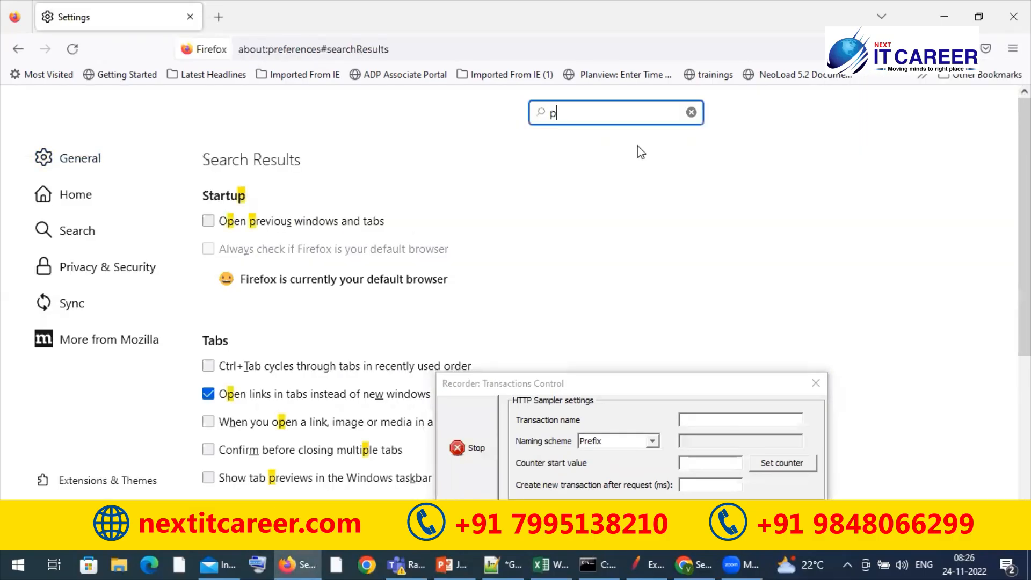
type("roxy")
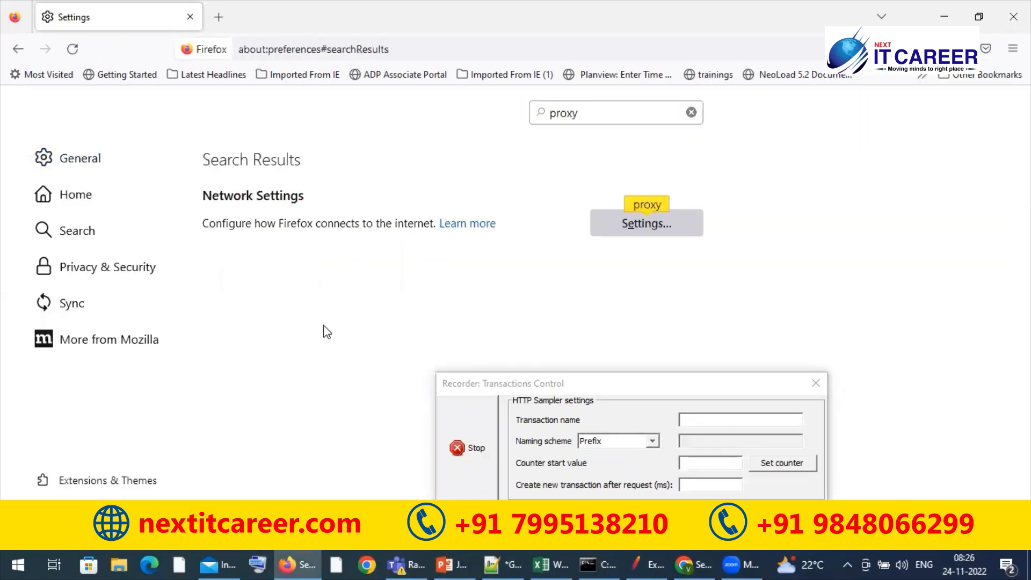
left_click(647, 224)
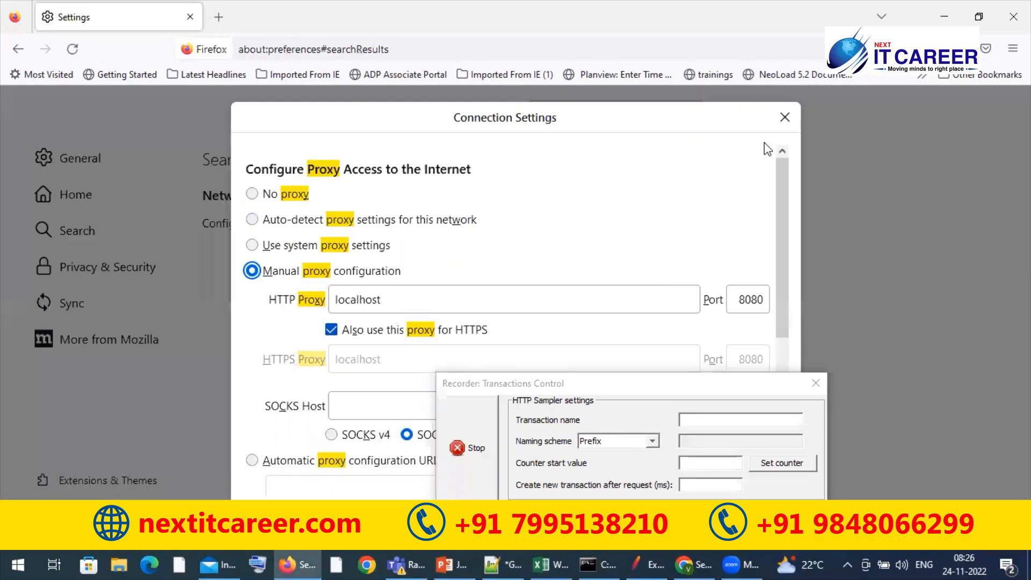
key("Escape")
left_click(435, 52)
key("ctrl+v")
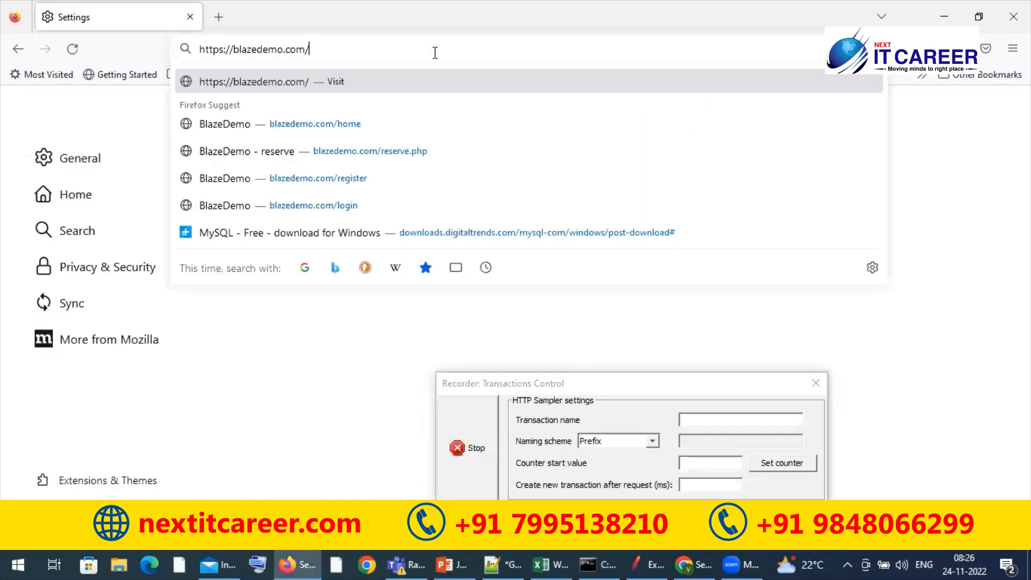
key("Return")
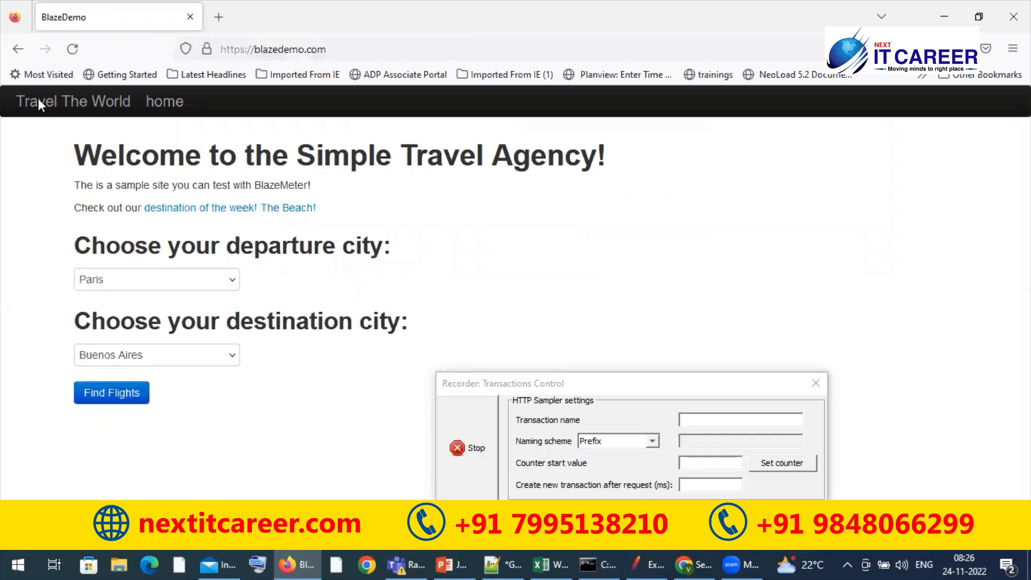
key("alt+Tab")
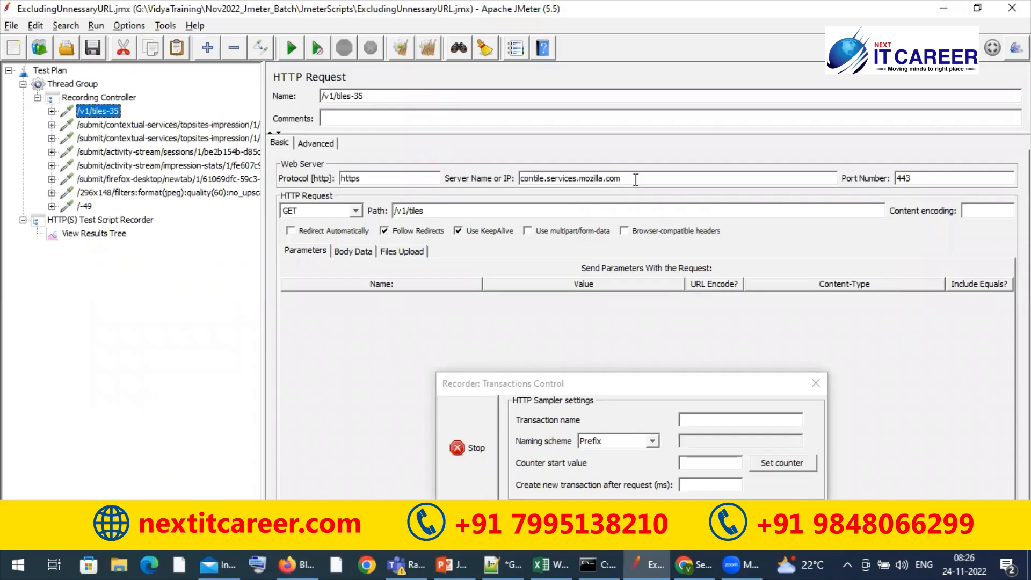
Examine the server names and bodies of the recorded requests from the first topsites-impression entry through the one after /-49
left_click(130, 125)
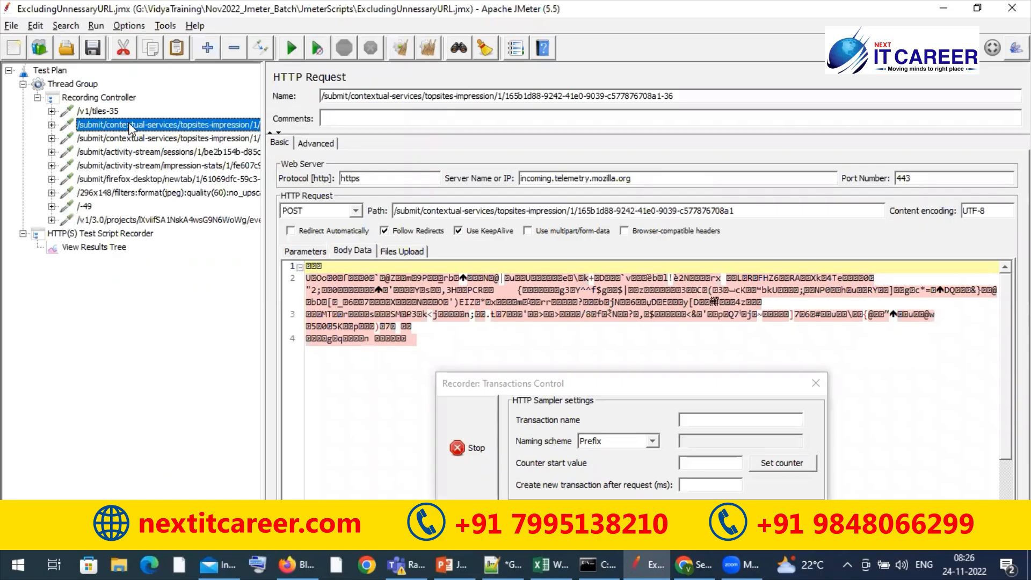
key("Down")
key("Down")
key("Down")
key("Down")
key("Down")
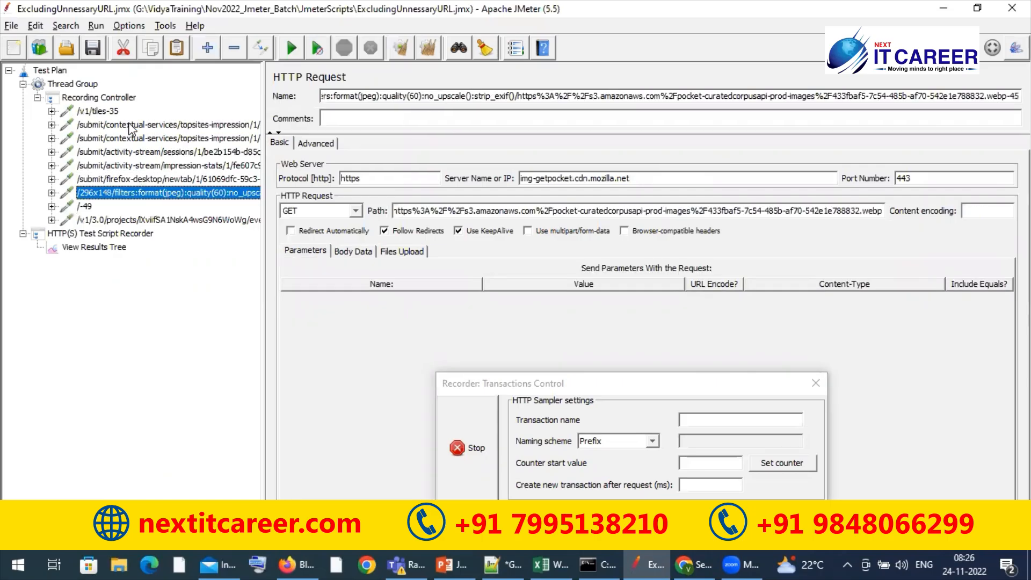
key("Down")
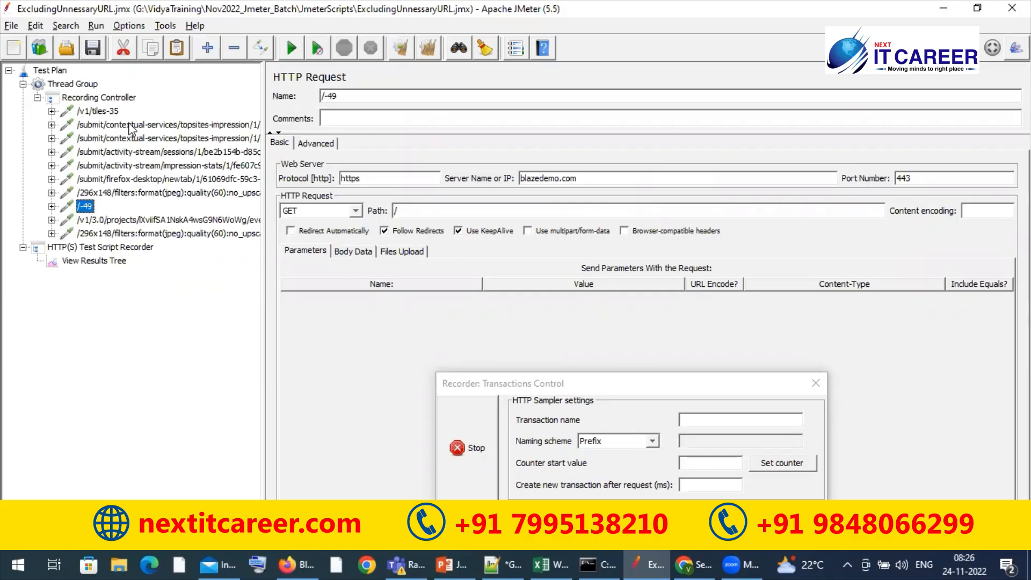
key("Down")
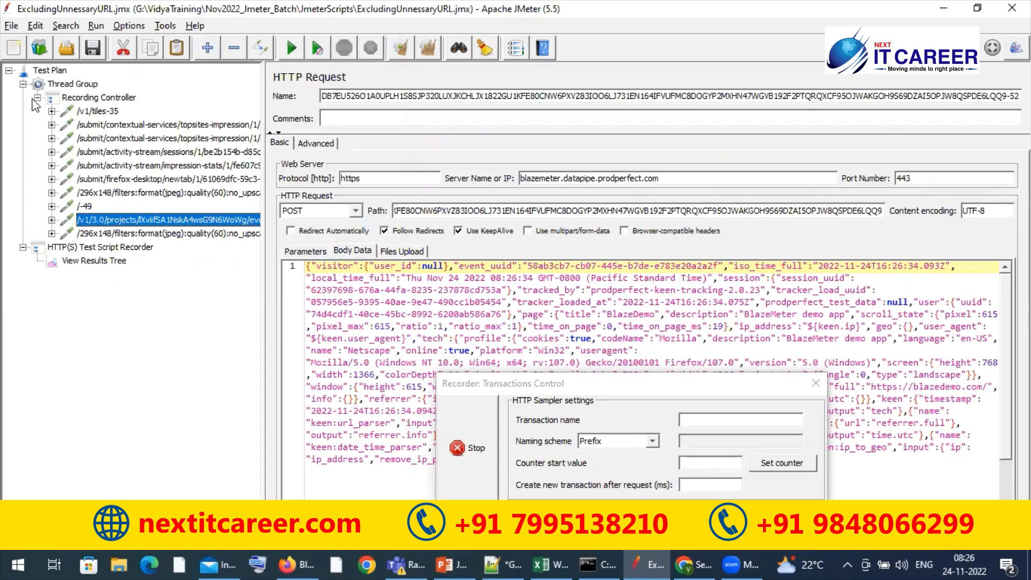
Find flights from Paris to Buenos Aires in Firefox and review the newly recorded /reserve.php and following requests in JMeter
key("alt+Tab")
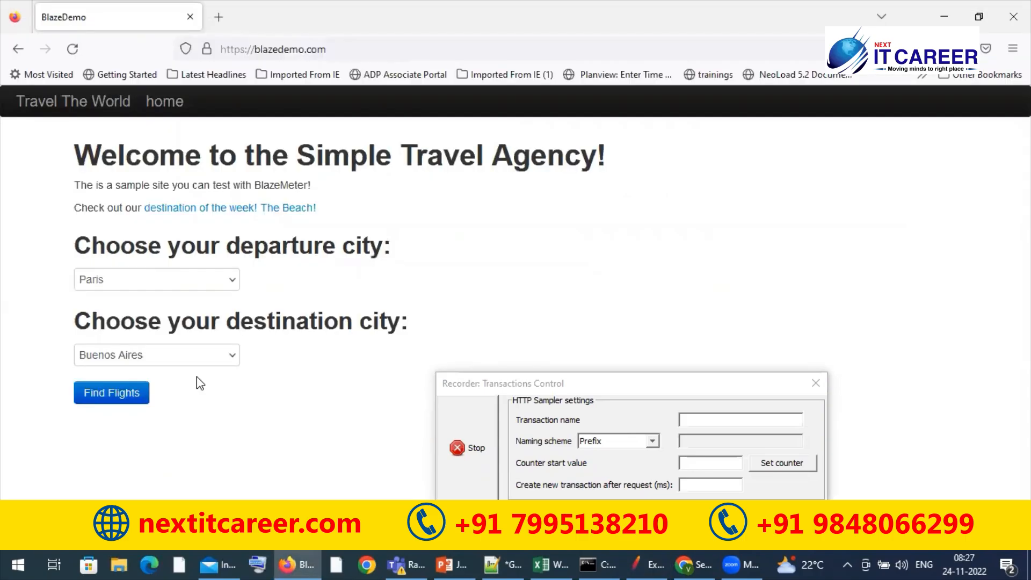
left_click(111, 398)
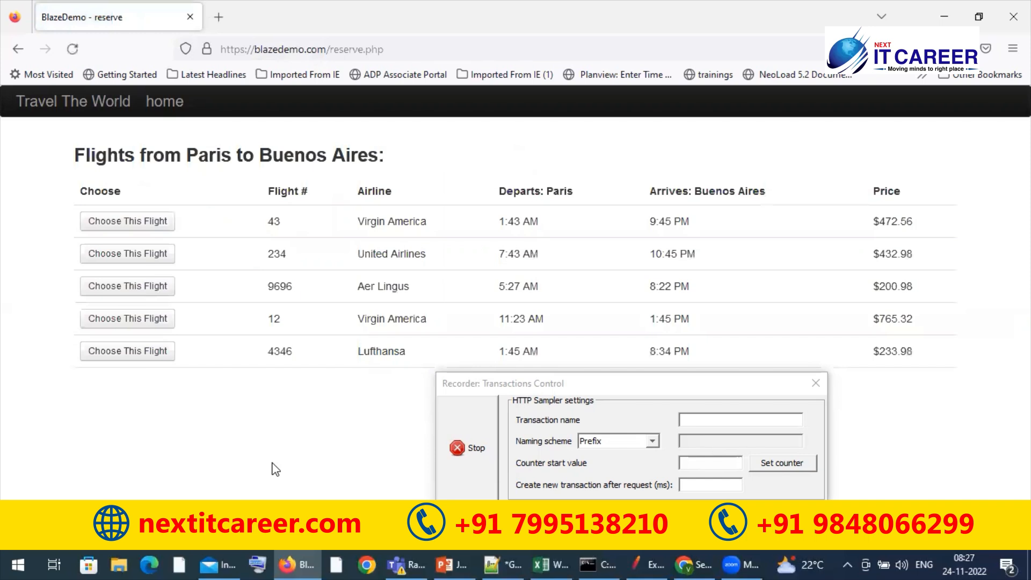
key("alt+Tab")
left_click(37, 97)
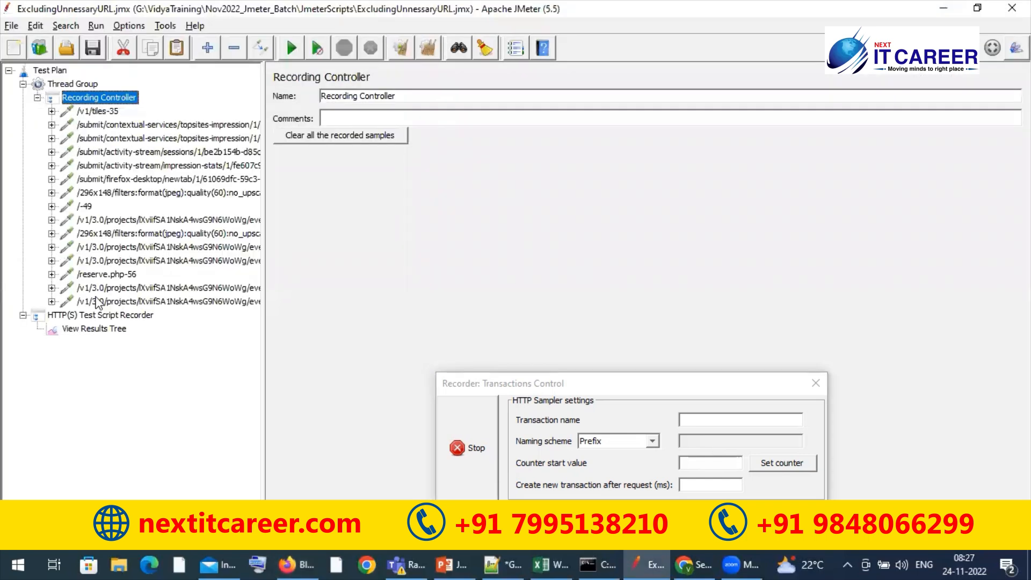
left_click(113, 275)
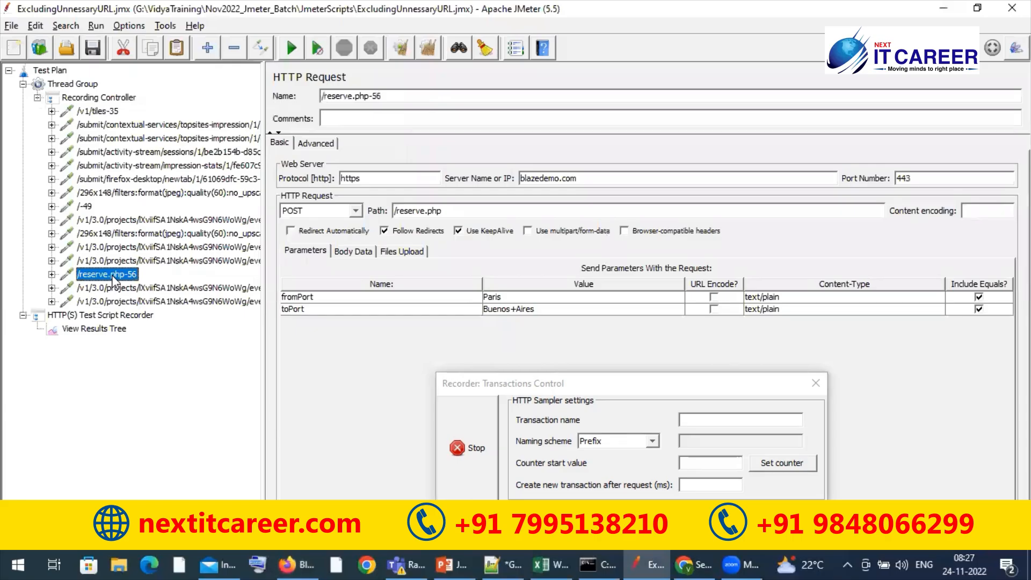
left_click(123, 285)
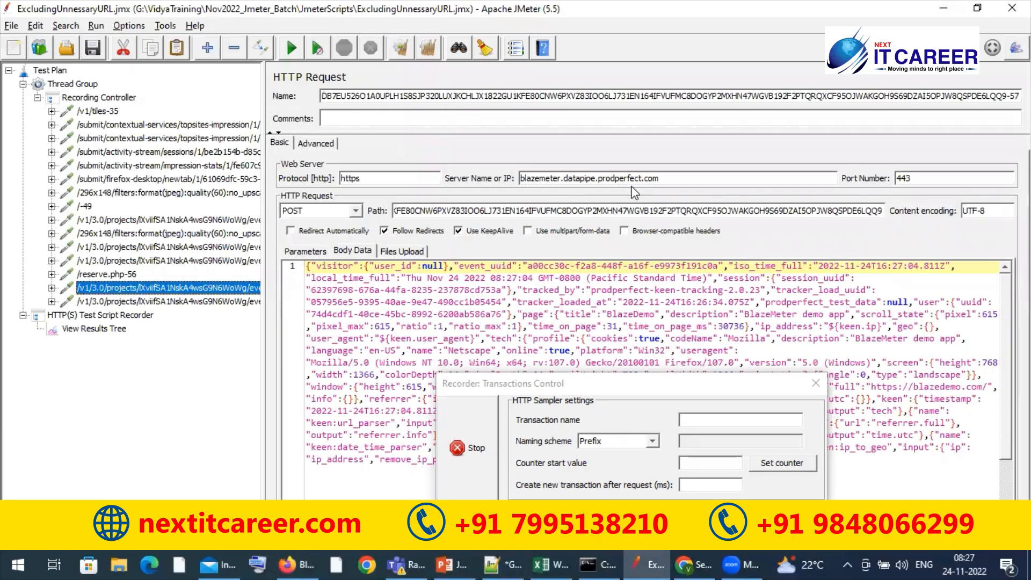
key("Down")
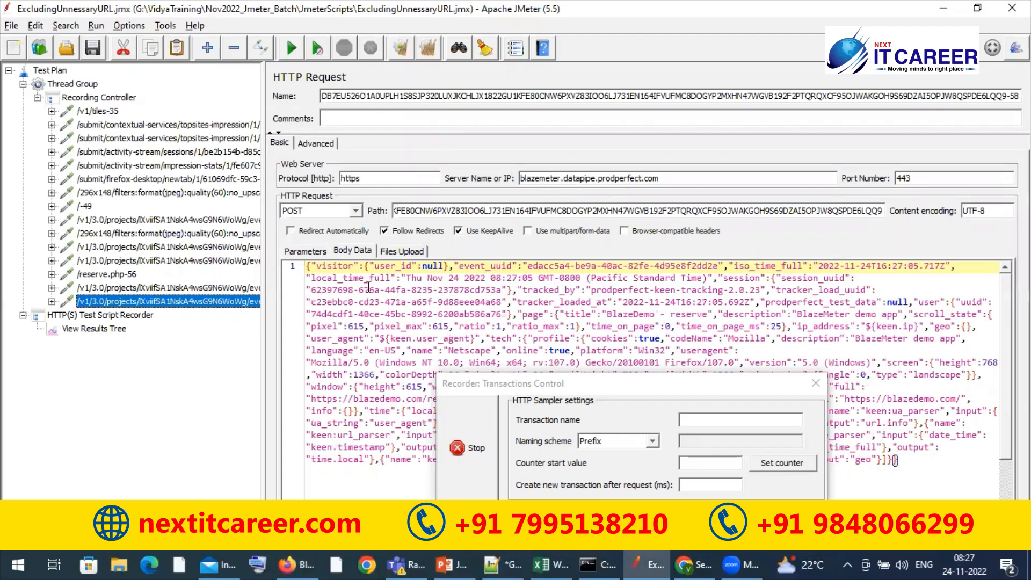
Choose Virgin America flight 43 in Firefox and review the requests recorded around /purchase.php in JMeter
key("alt+Tab")
left_click(110, 225)
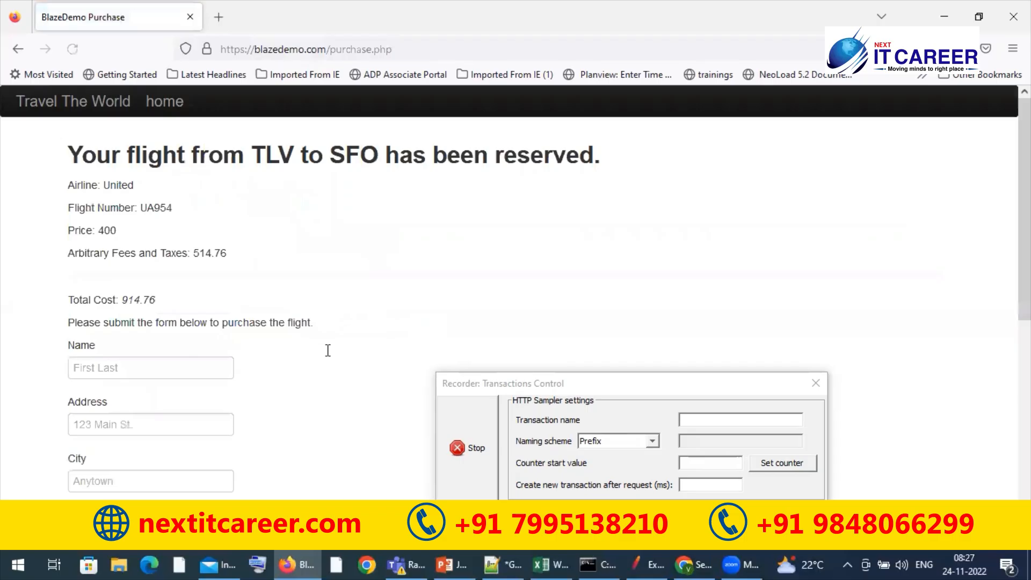
key("alt+Tab")
left_click(199, 318)
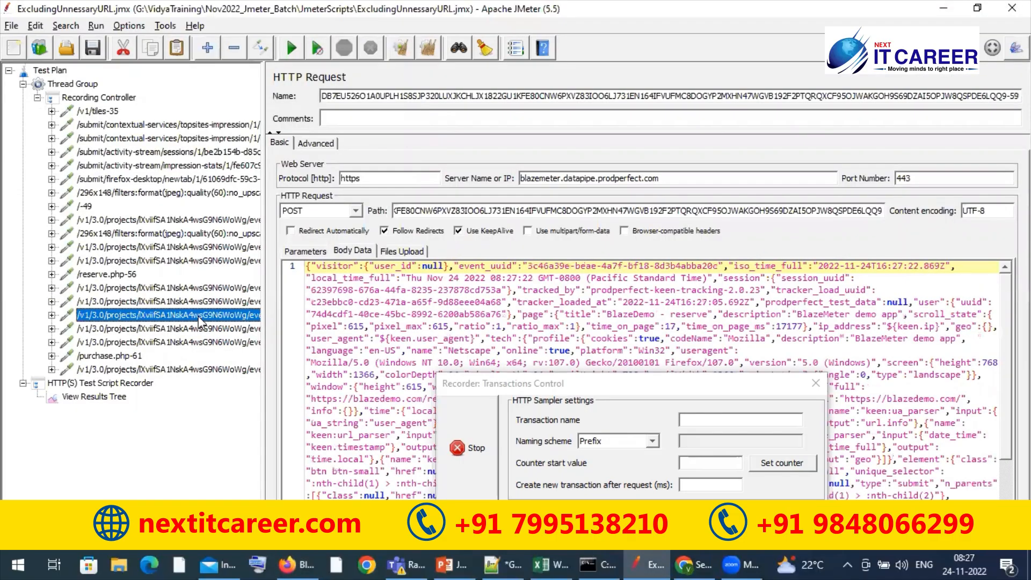
key("Down")
key("Down")
key("Down")
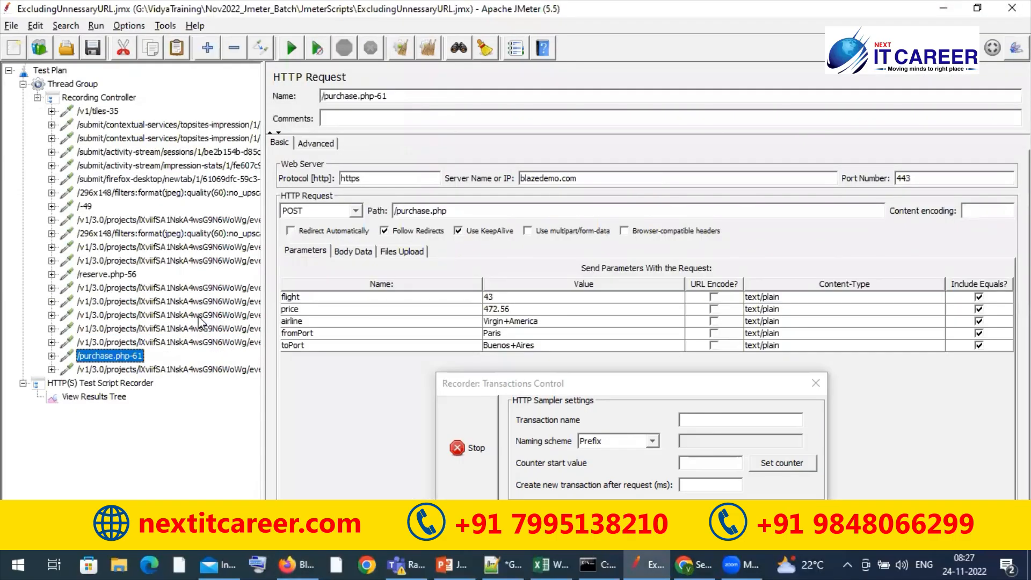
key("Down")
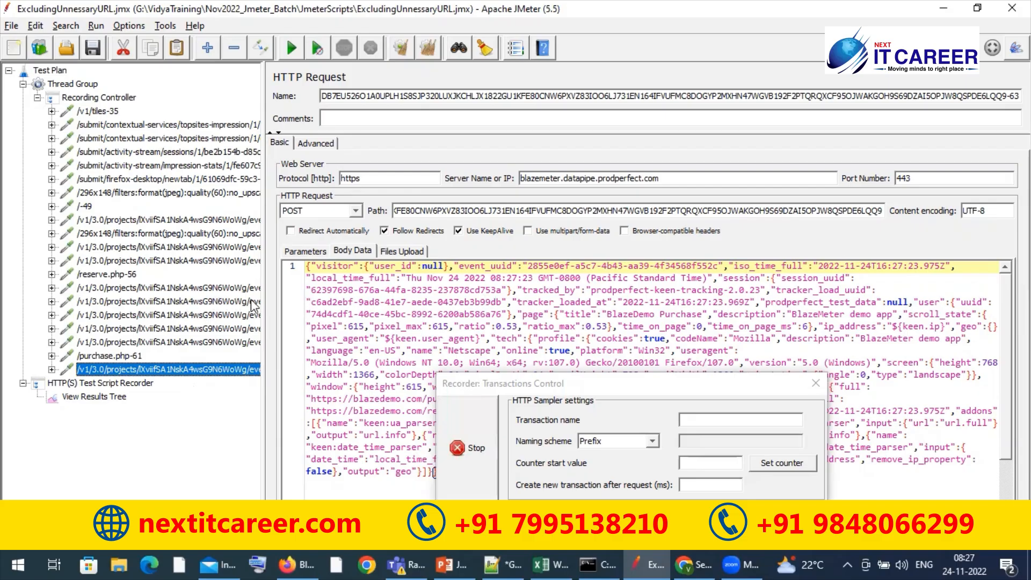
Copy prodperfect.com from the last recorded request's server name and open the HTTP(S) Test Script Recorder with its exclude patterns uncovered
scroll(260, 305, "right", 2)
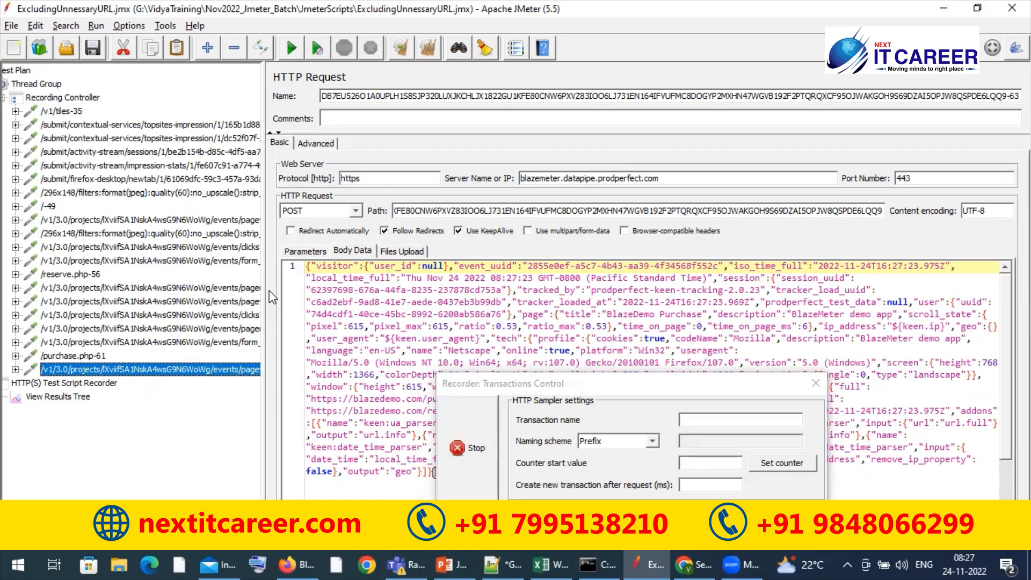
left_click_drag(266, 290, 232, 286)
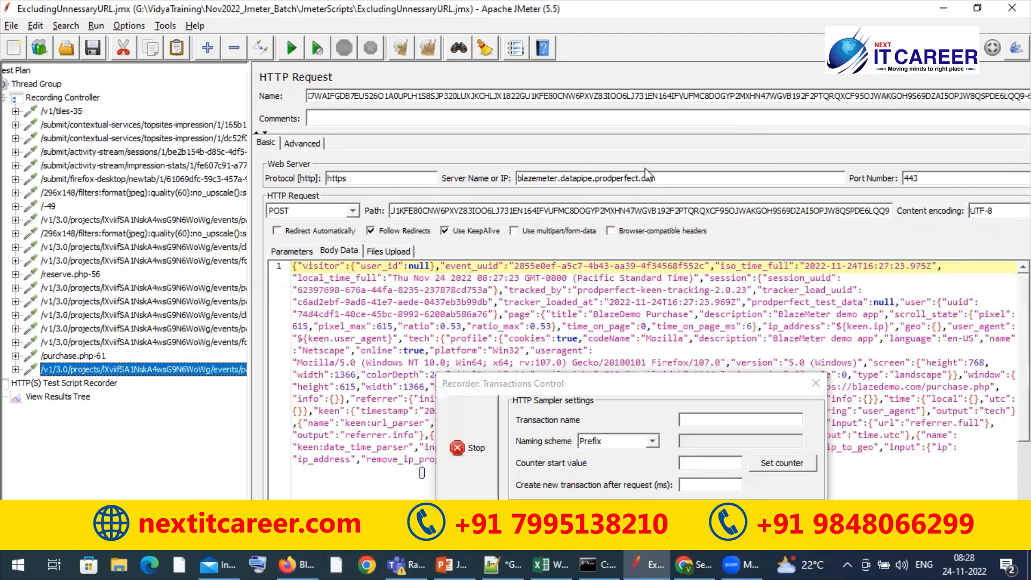
left_click_drag(596, 177, 665, 185)
key("ctrl+c")
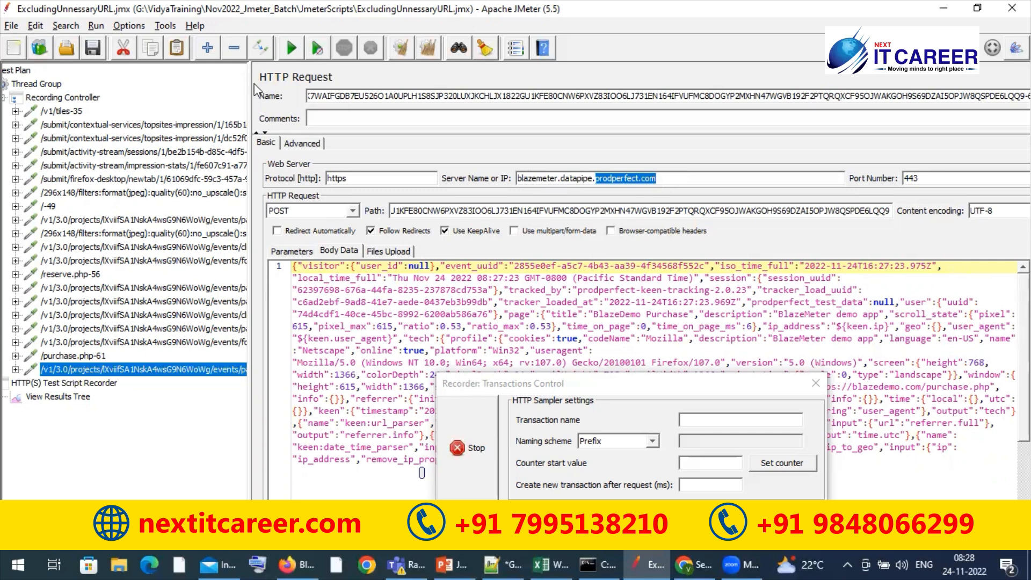
left_click(85, 385)
left_click_drag(505, 385, 625, 248)
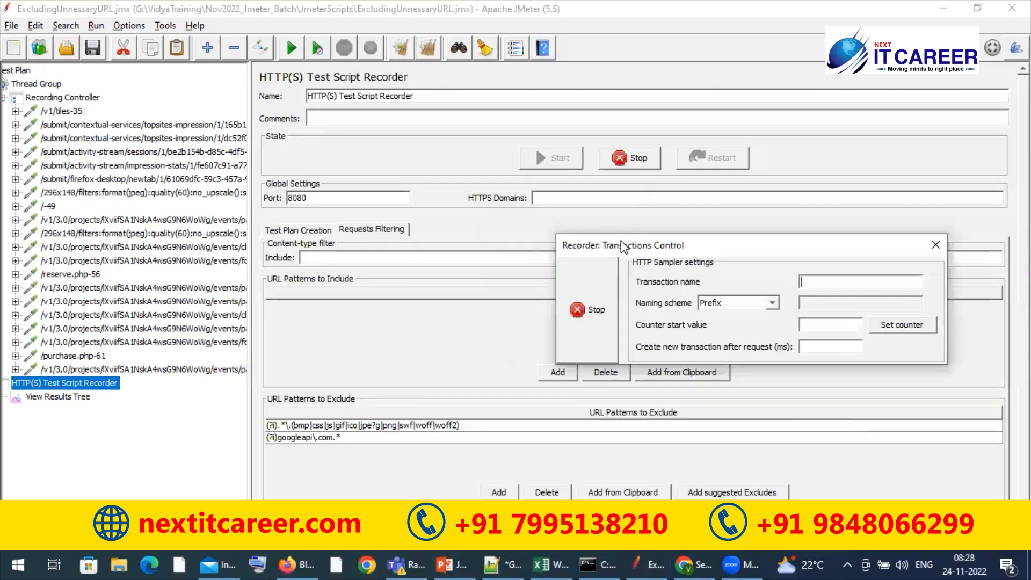
Add the URL exclude pattern (?i).*prodperfect\.com.* to the recorder and save the test plan
left_click(500, 492)
double_click(338, 450)
type("(")
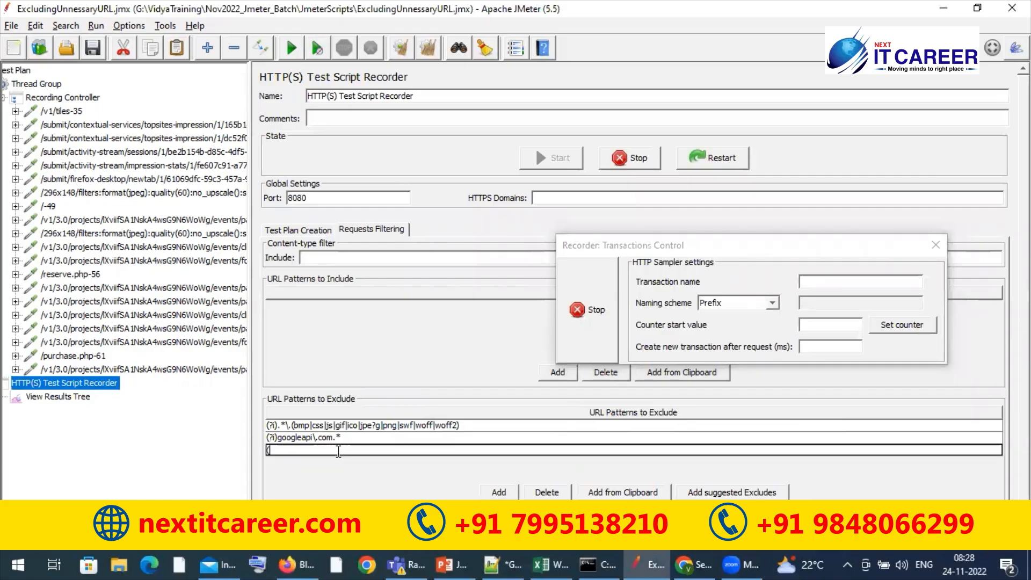
type("?i).*")
key("ctrl+v")
type(".*")
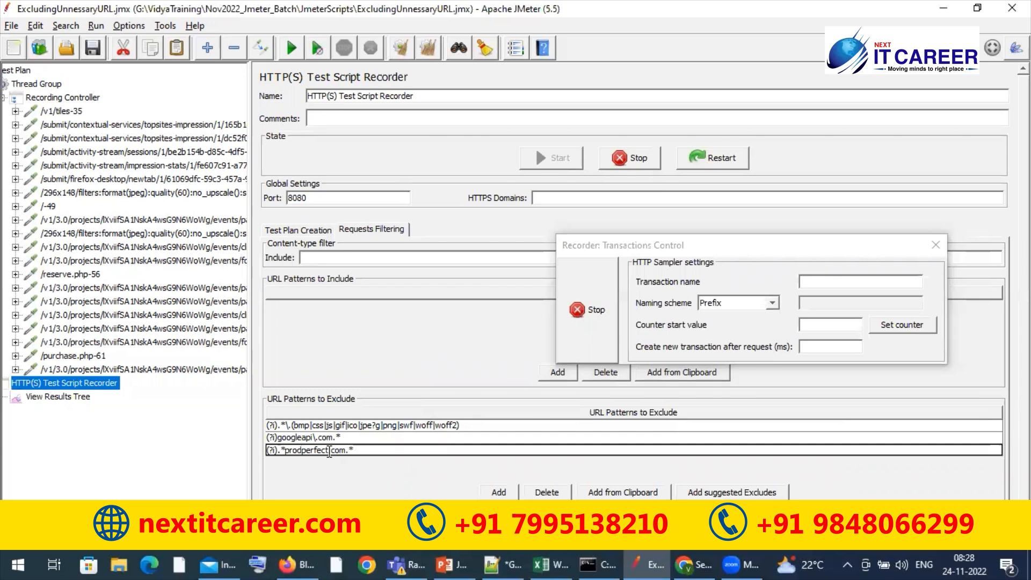
left_click(328, 451)
type("\\")
left_click(93, 44)
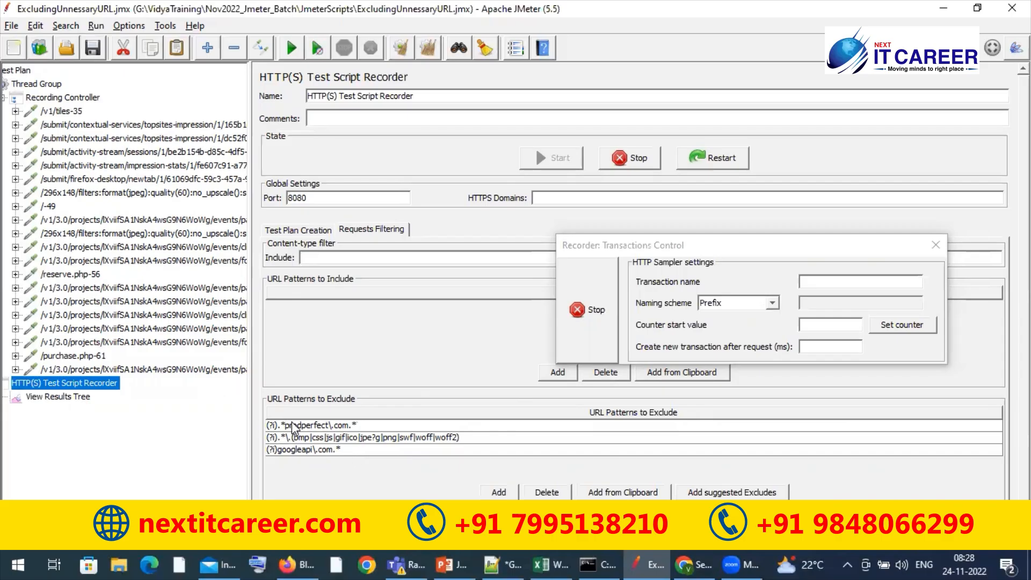
Compare the server names of the /reserve.php and /purchase.php requests with those of the /v1/3.0/projects requests between them
left_click(63, 98)
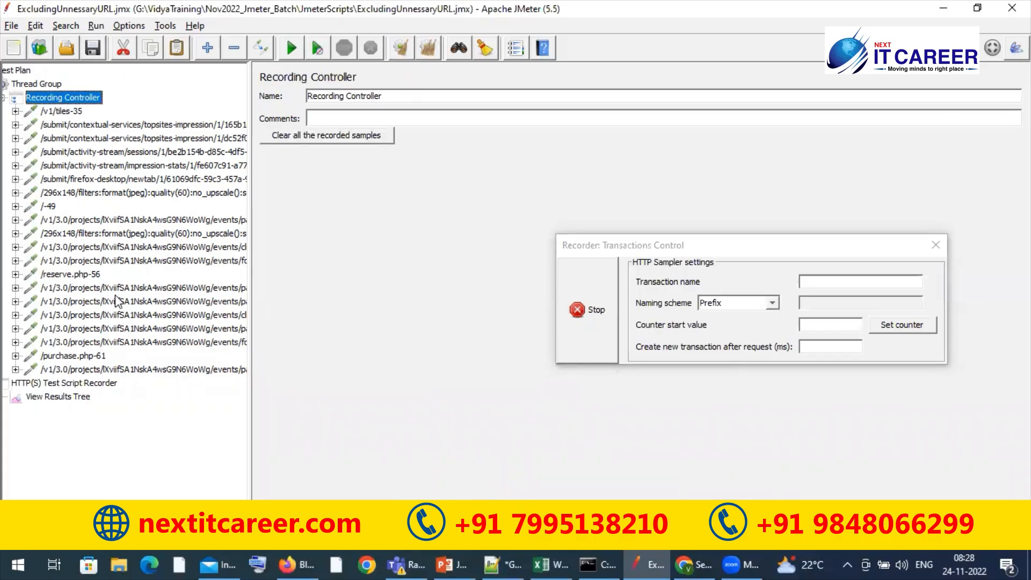
left_click(89, 274)
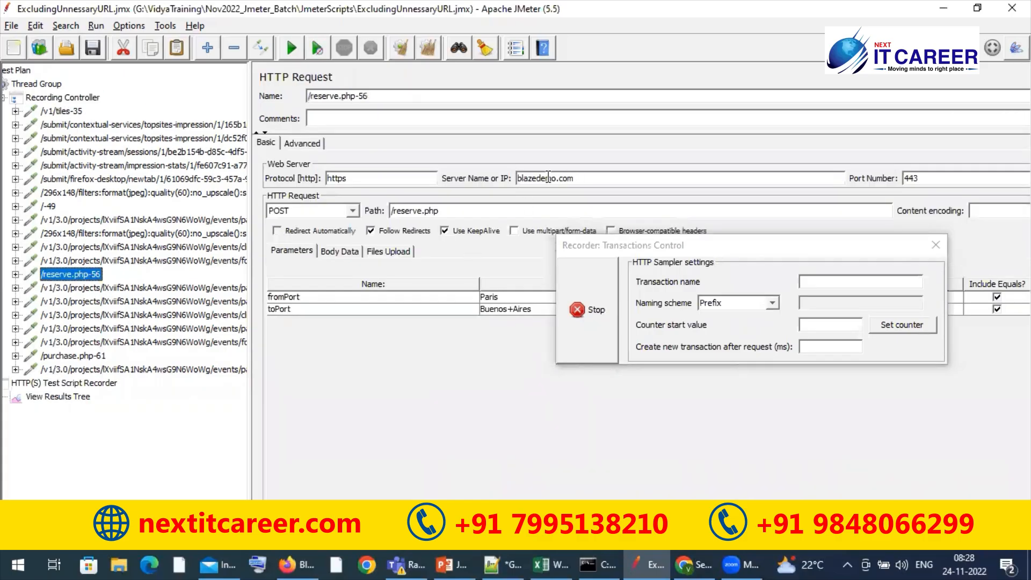
left_click(115, 290)
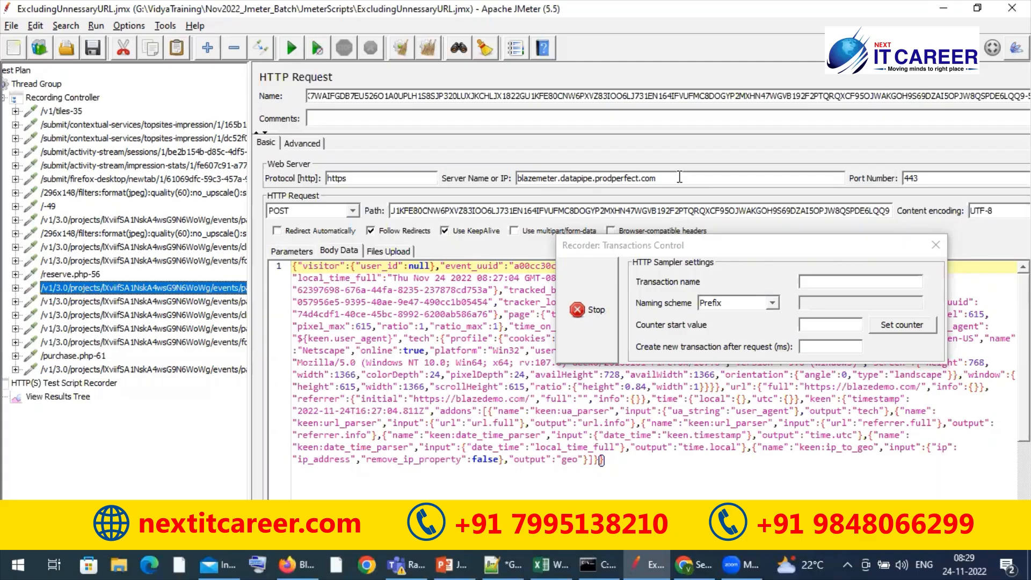
left_click(80, 273)
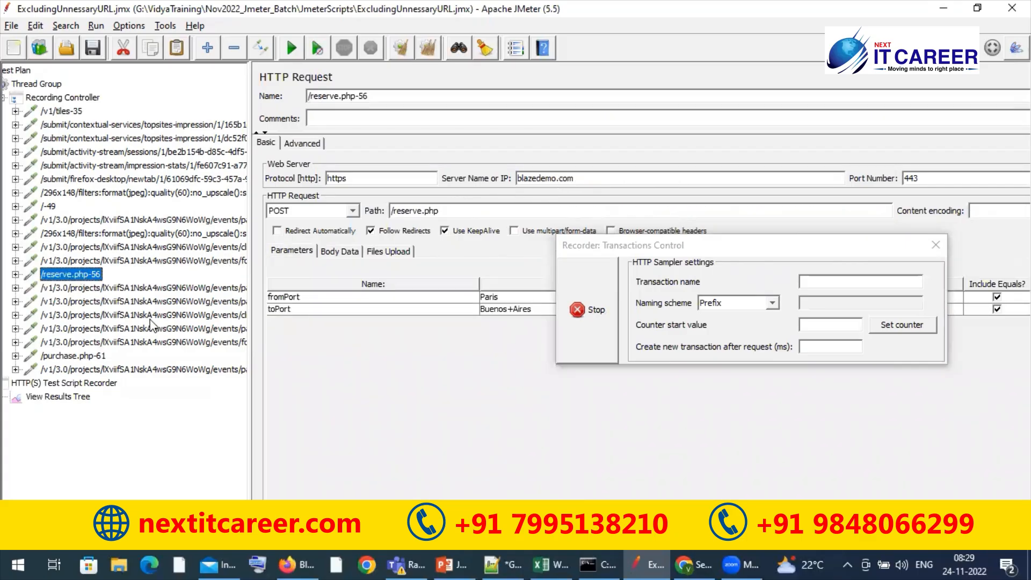
left_click(142, 289)
key("Down")
key("Down")
key("Down")
key("Down")
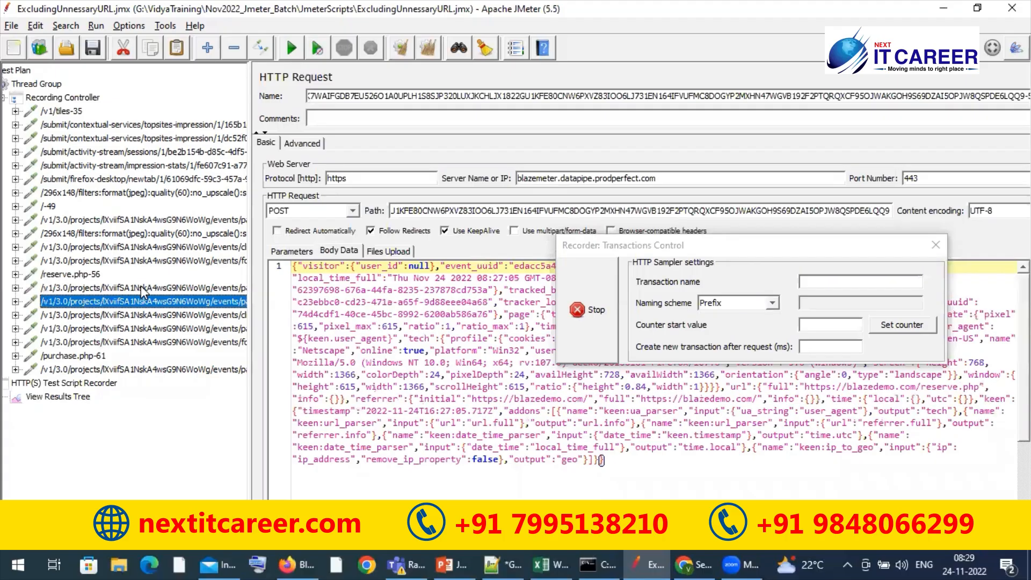
key("Down")
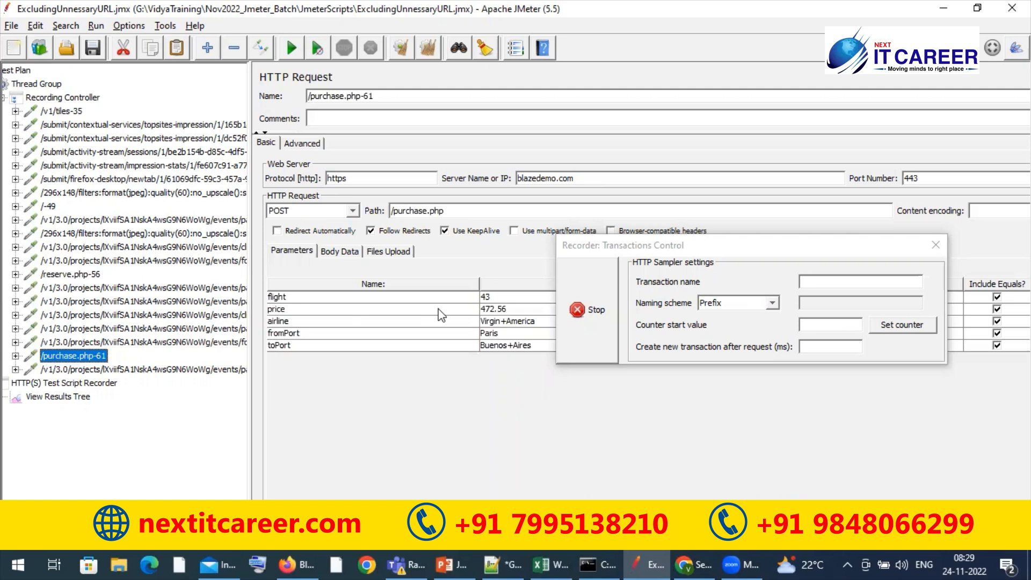
Stop the recording and disable the five /v1/3.0/projects requests between /reserve.php-56 and /purchase.php-61
left_click(606, 311)
left_click(606, 311)
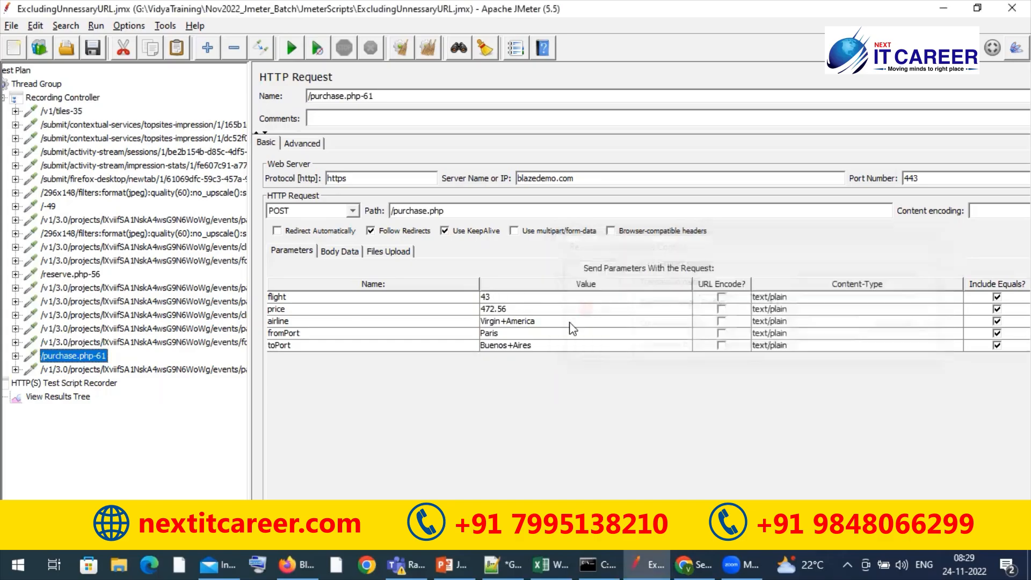
left_click(84, 290)
left_click(104, 346, "shift")
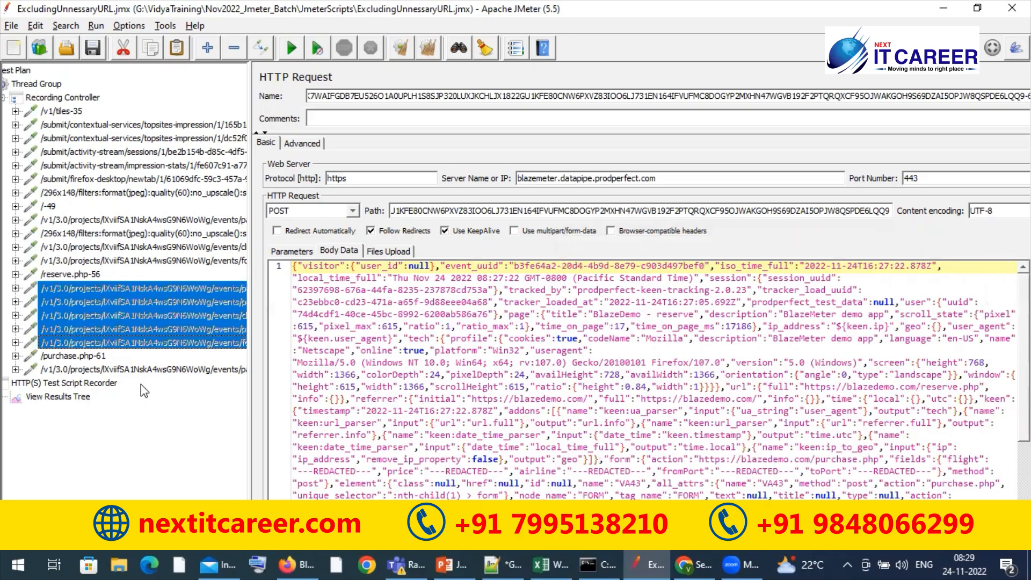
left_click(92, 275)
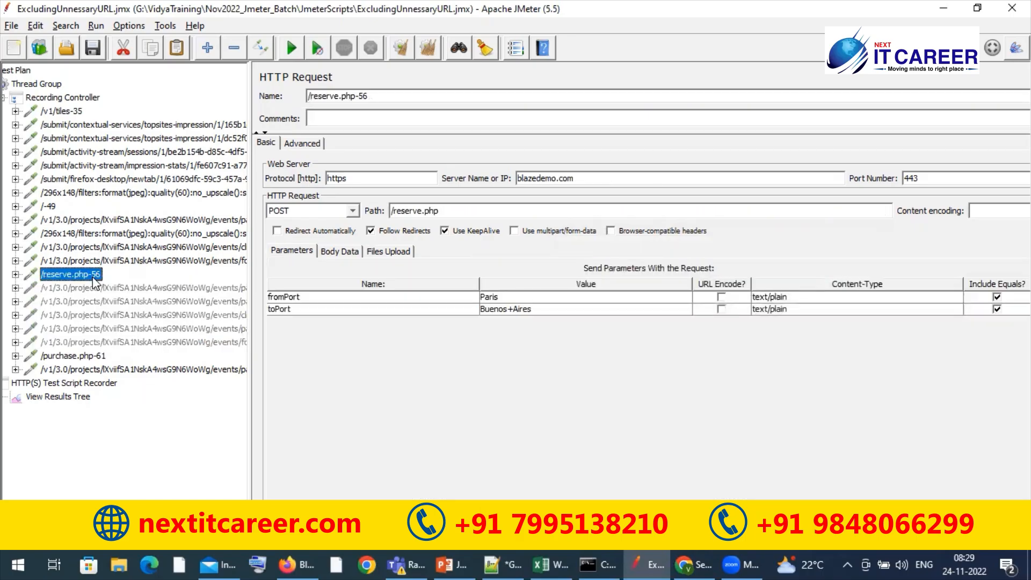
Delete the five disabled /v1/3.0/projects requests between /reserve.php-56 and /purchase.php-61
left_click(105, 292)
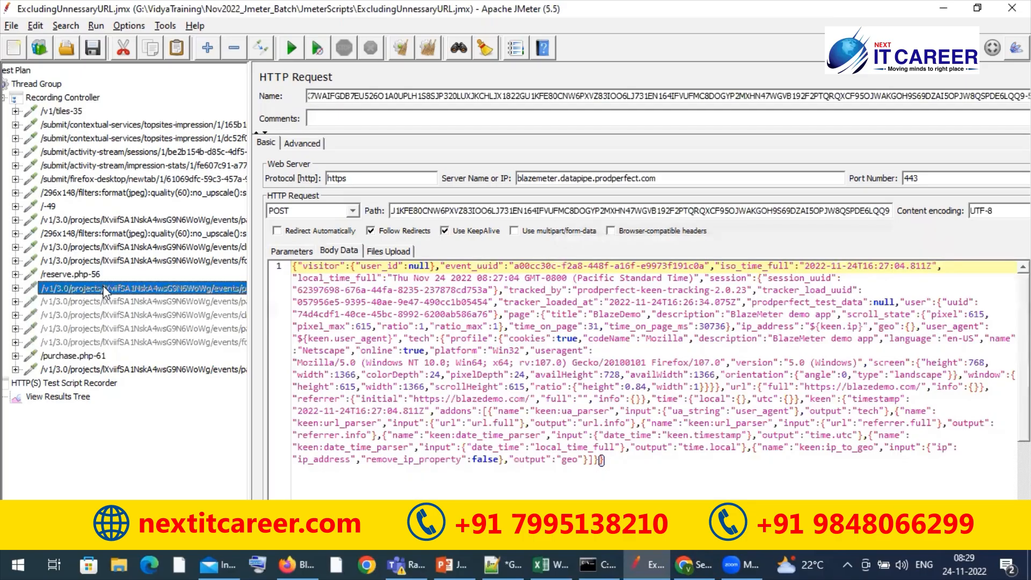
left_click(102, 343, "shift")
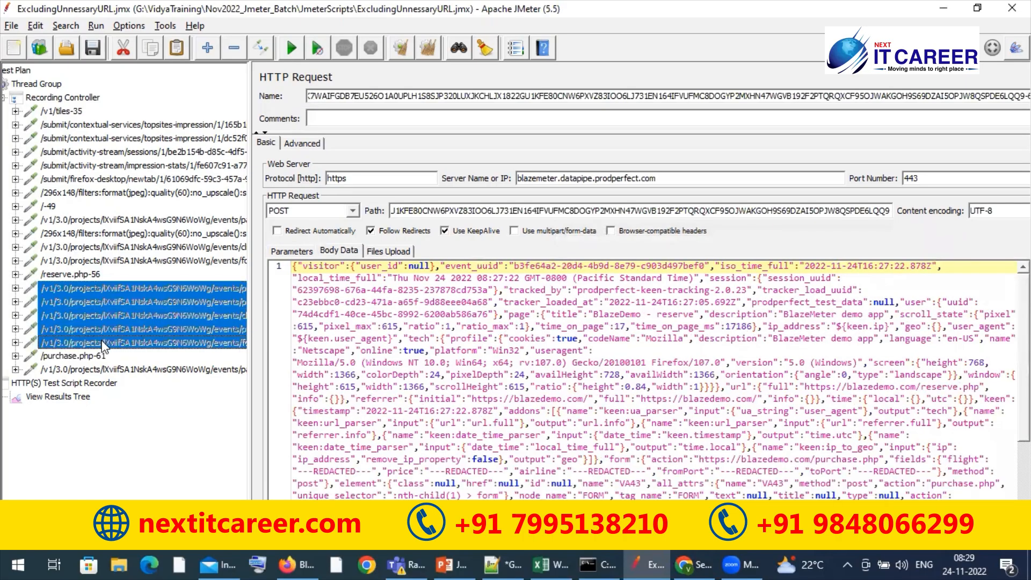
key("Delete")
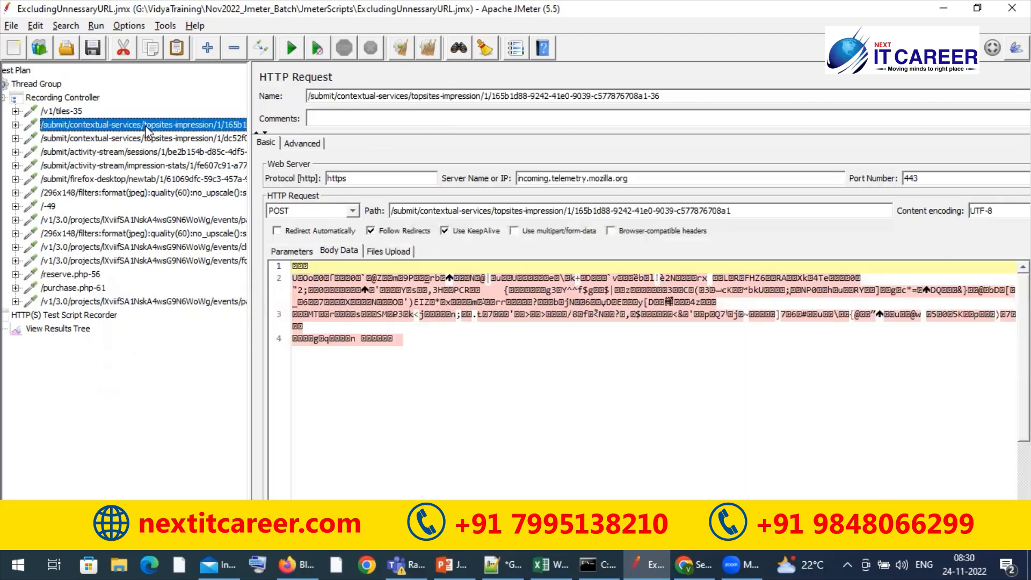
Disable the six recorded Mozilla requests between /v1/tiles-35 and /-49
left_click(144, 125)
left_click(121, 193)
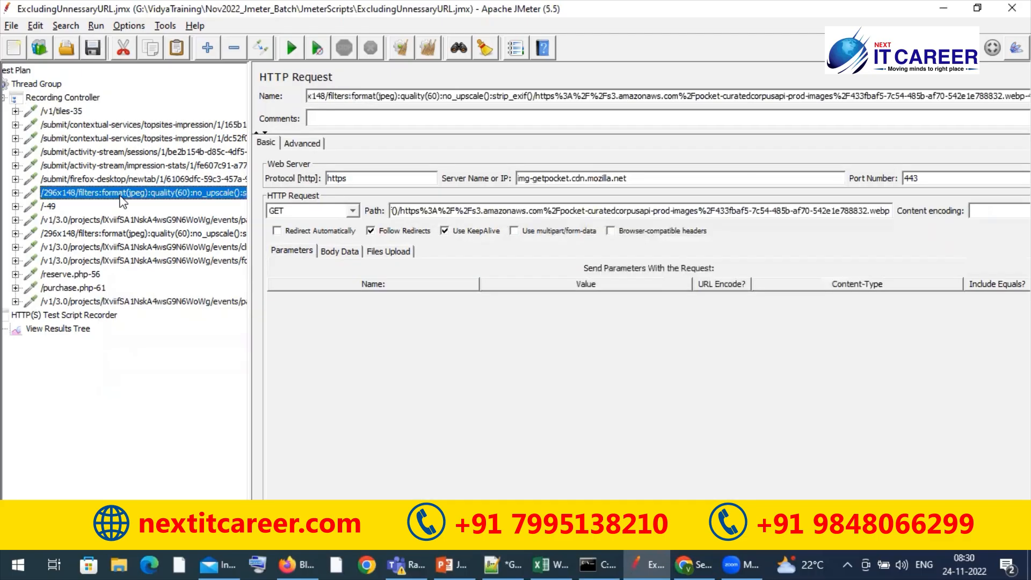
left_click(138, 125, "shift")
key("ctrl+t")
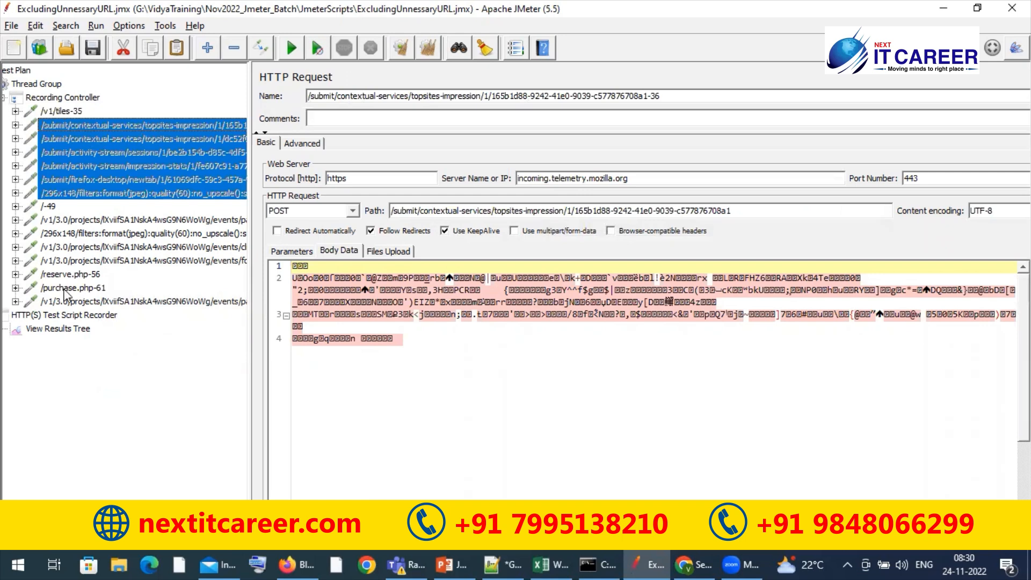
left_click(12, 539)
left_click(13, 539)
left_click(12, 539)
left_click(12, 539)
left_click(12, 540)
left_click(12, 540)
left_click(11, 540)
left_click(11, 540)
left_click(11, 540)
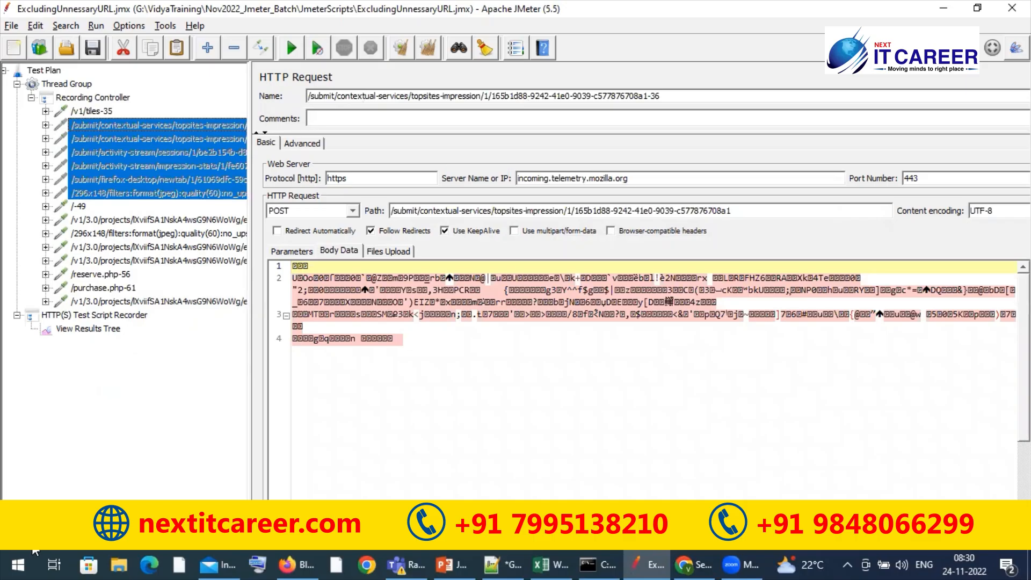
left_click(11, 540)
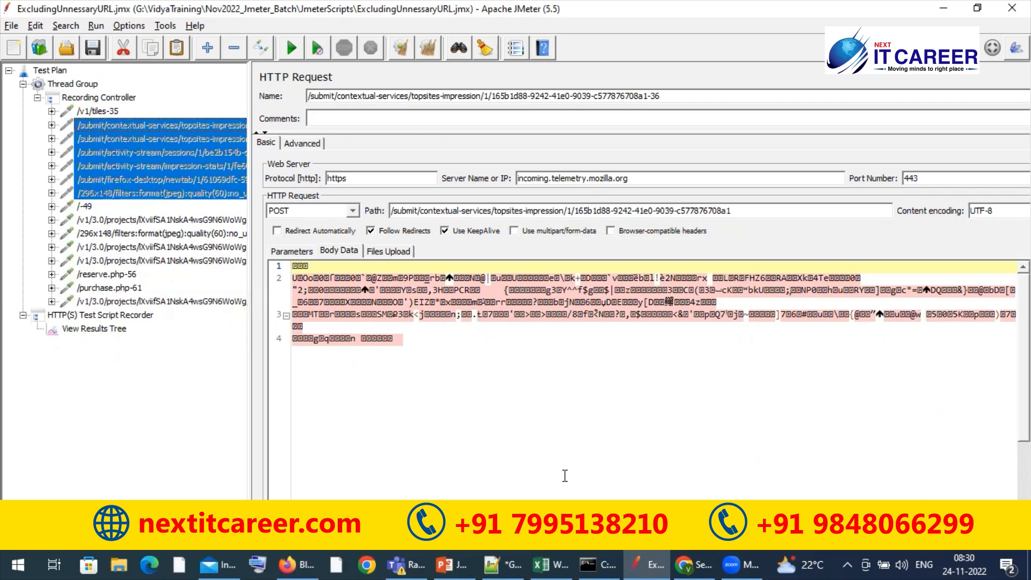
Switch to the open Chrome window, close it and return to the JMeter test plan
left_click(300, 557)
left_click(300, 556)
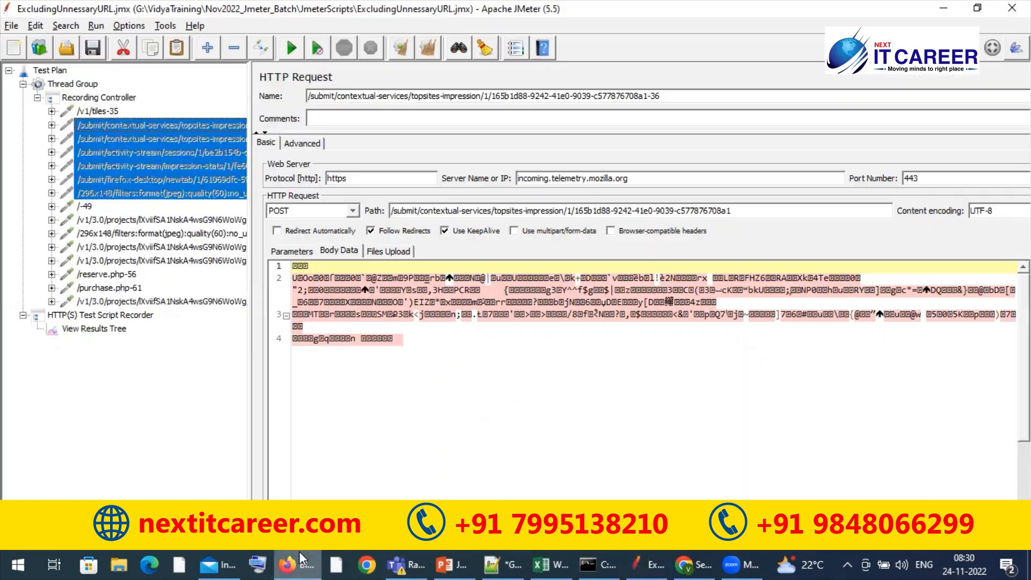
left_click(676, 562)
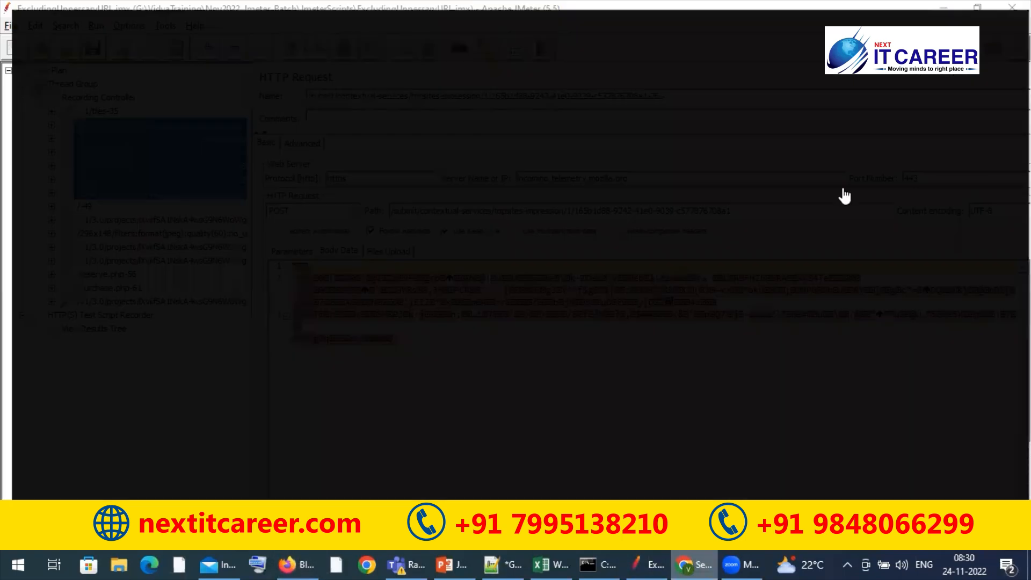
left_click(1012, 7)
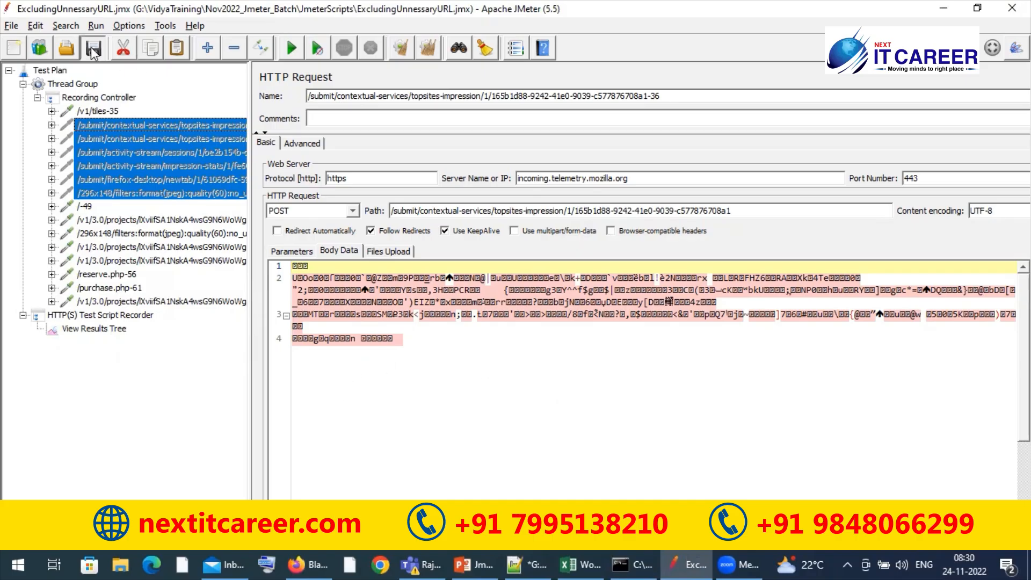
Add a second Thread Group to the Test Plan and place it directly below the existing Thread Group
left_click(23, 85)
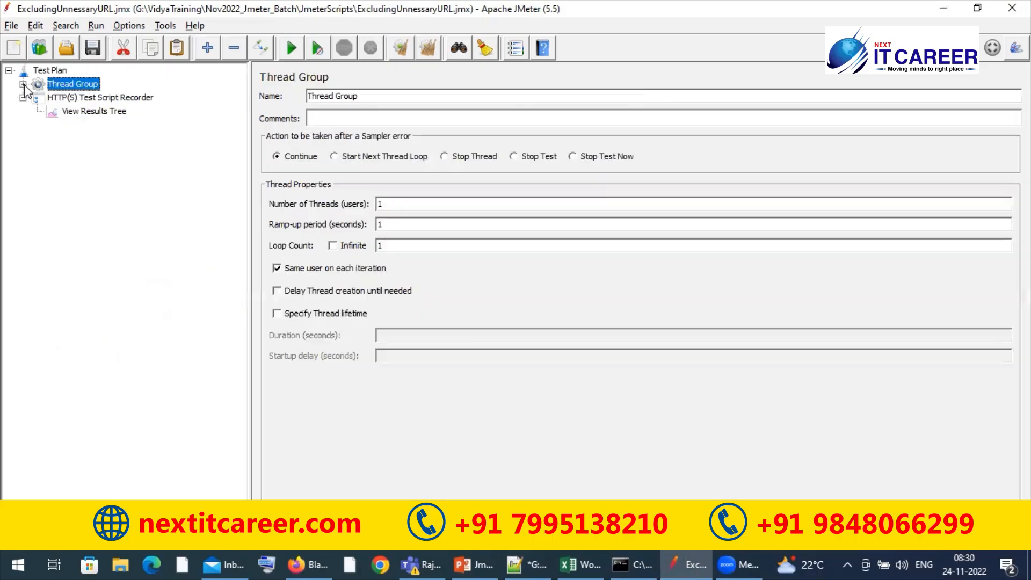
right_click(50, 71)
mouse_move(107, 81)
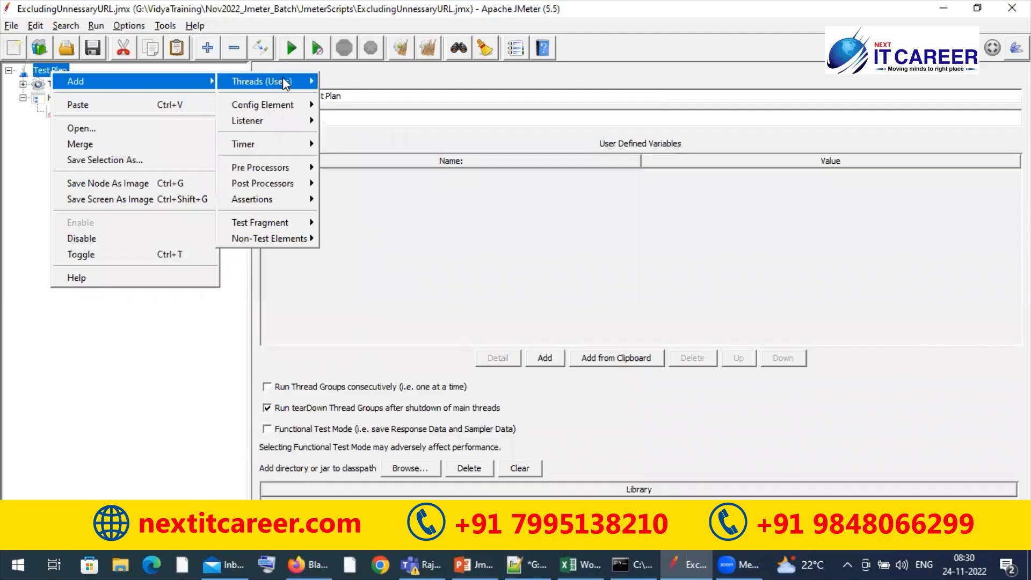
mouse_move(282, 82)
left_click(346, 95)
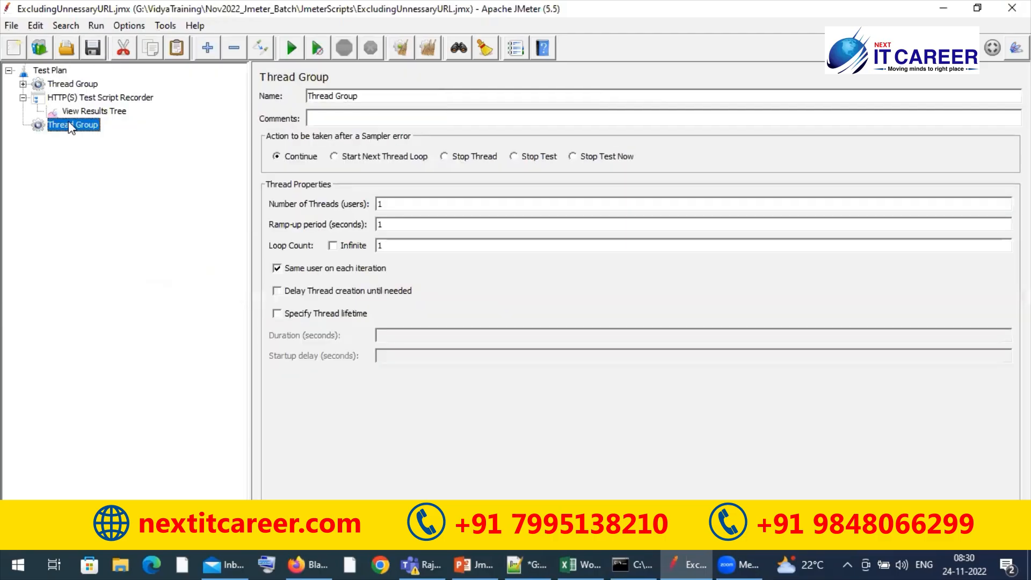
left_click_drag(69, 124, 78, 90)
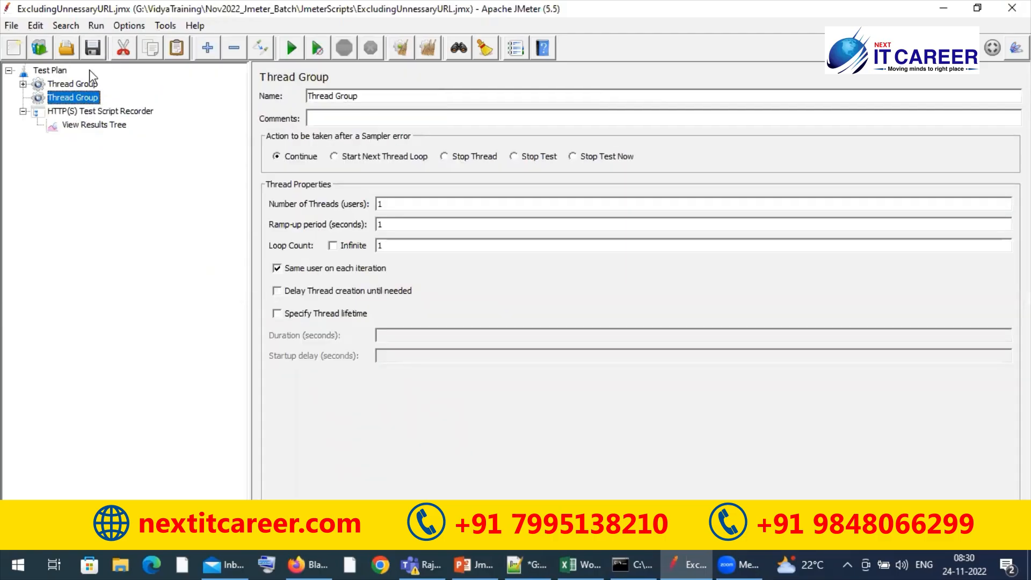
right_click(87, 101)
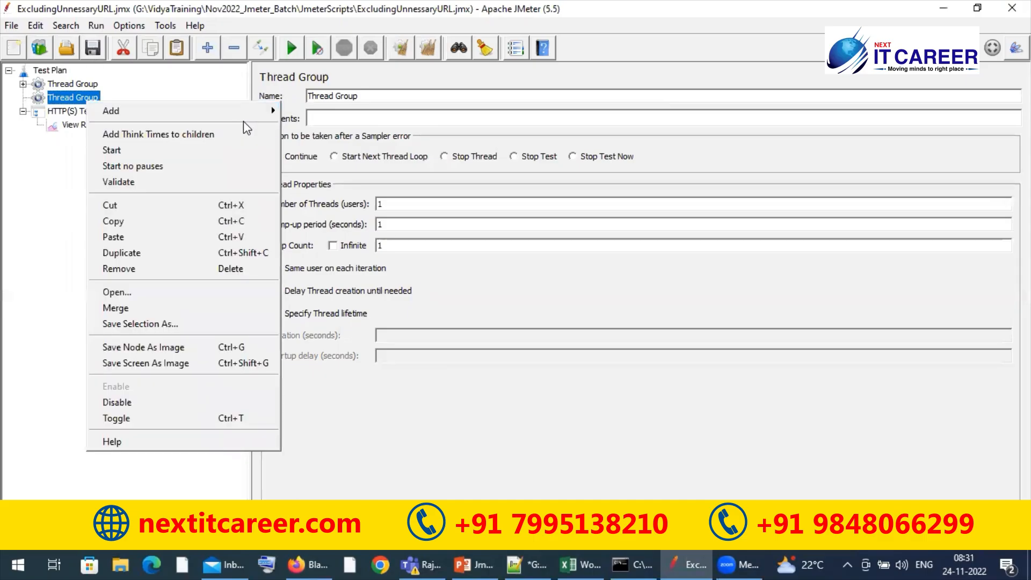
mouse_move(243, 113)
mouse_move(320, 124)
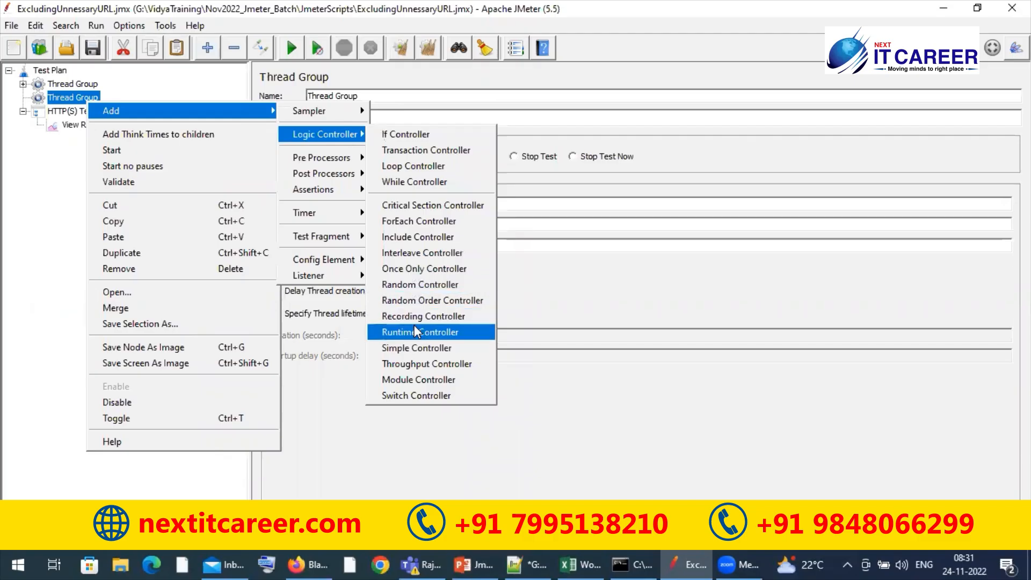
left_click(422, 285)
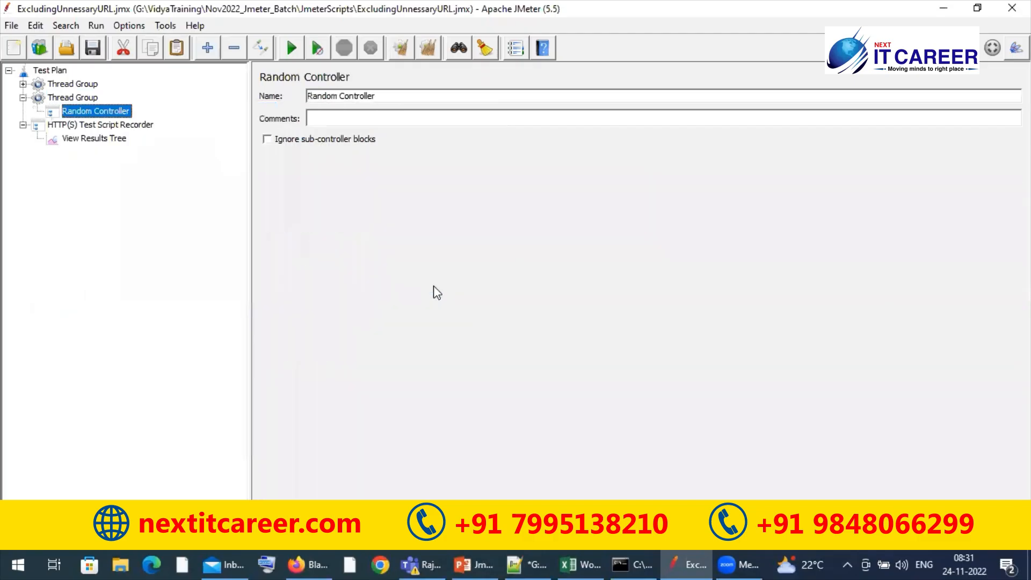
key("Delete")
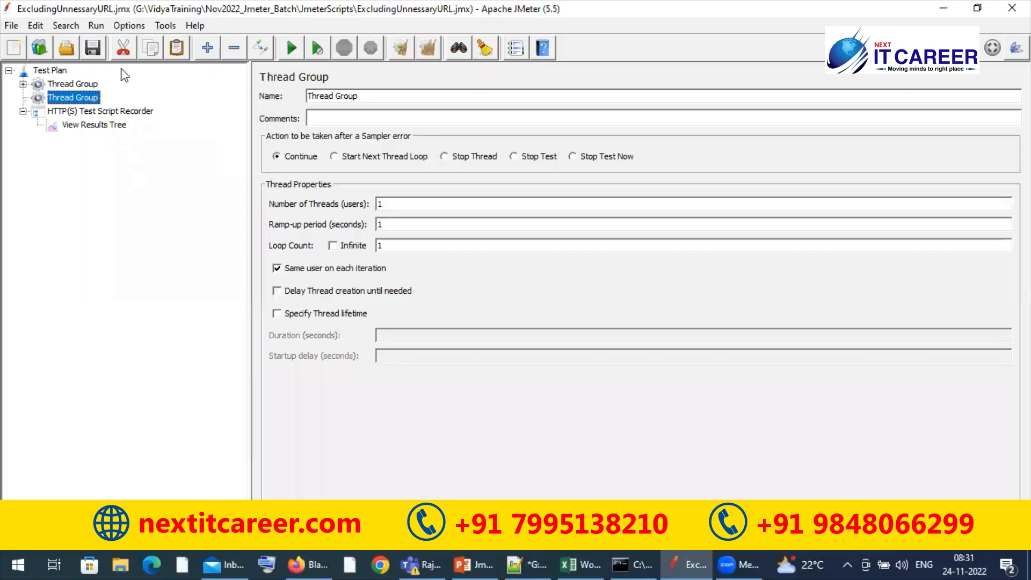
Add a Recording Controller to the second Thread Group
right_click(89, 102)
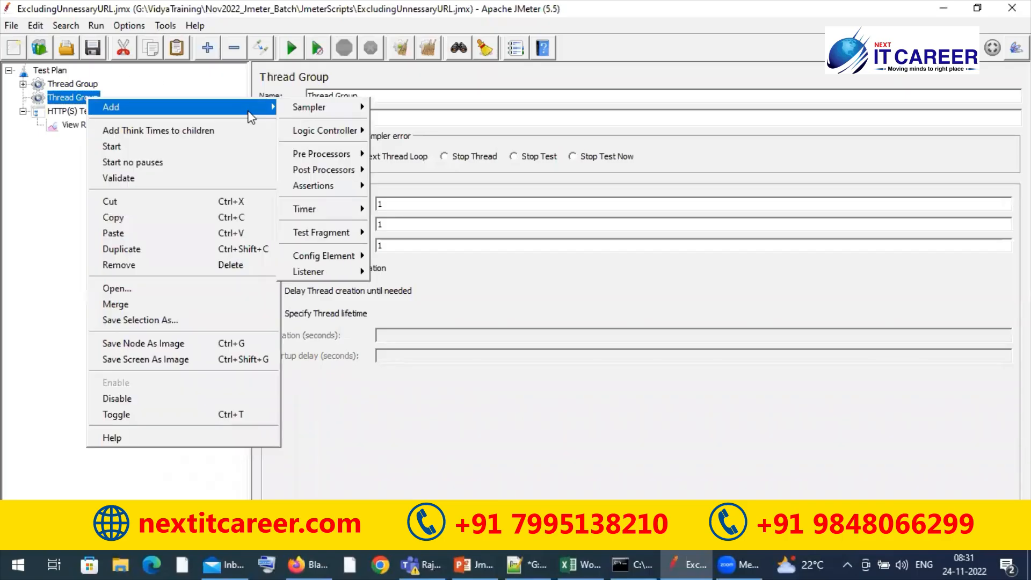
mouse_move(337, 128)
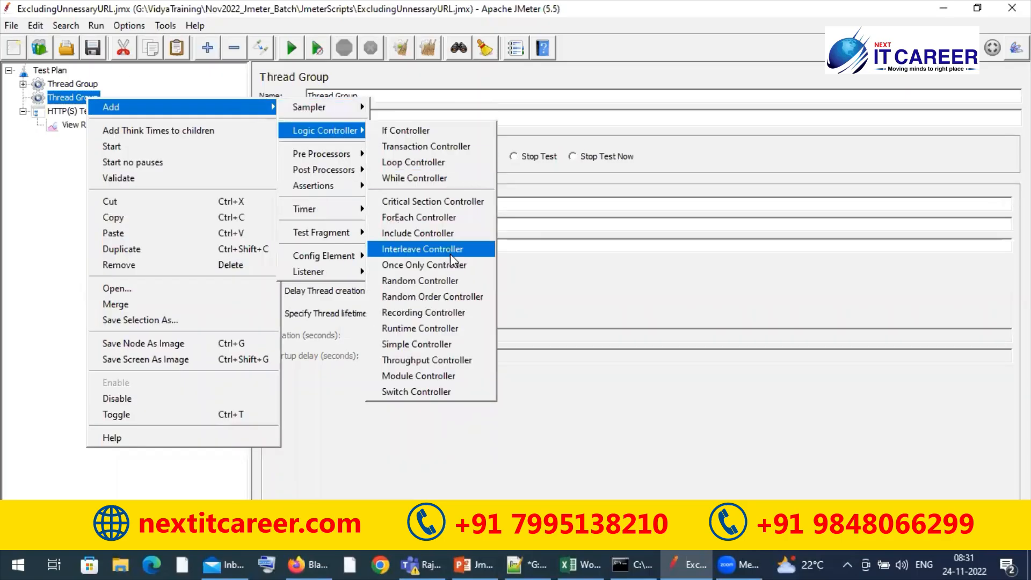
left_click(435, 317)
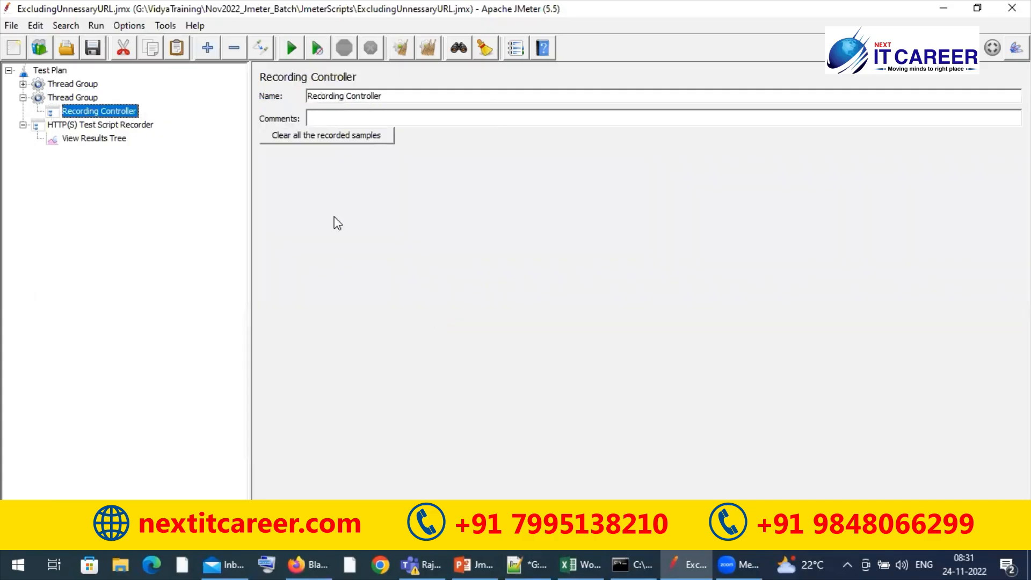
Rename the first Thread Group as Exclude and the second one as Include
left_click(80, 84)
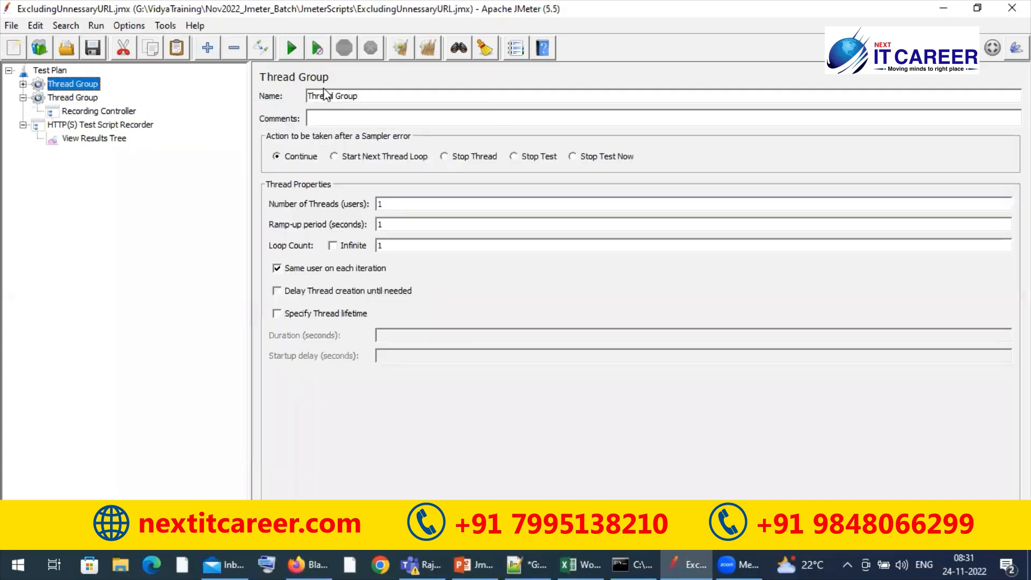
triple_click(352, 95)
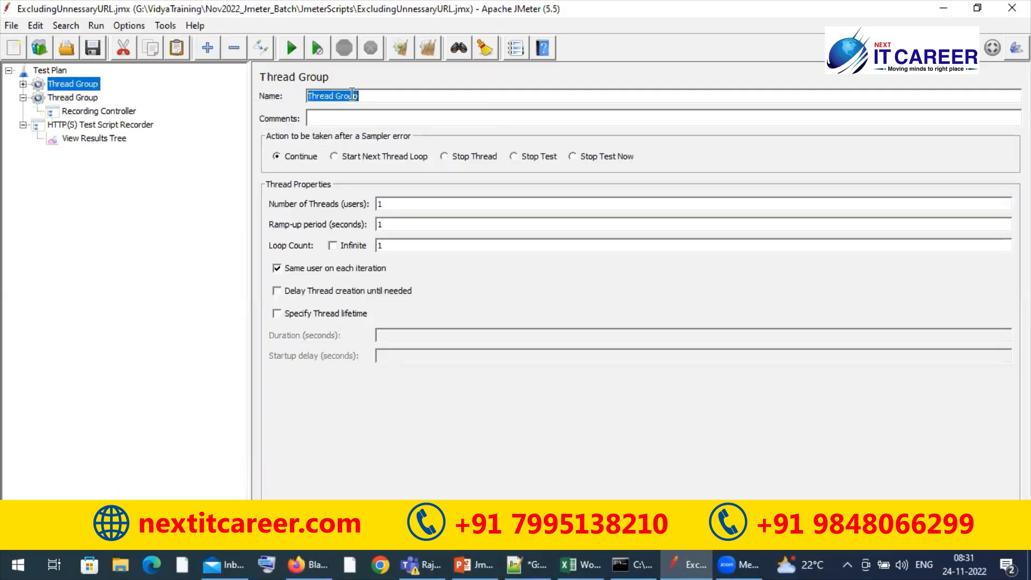
type("Exclude")
left_click(96, 99)
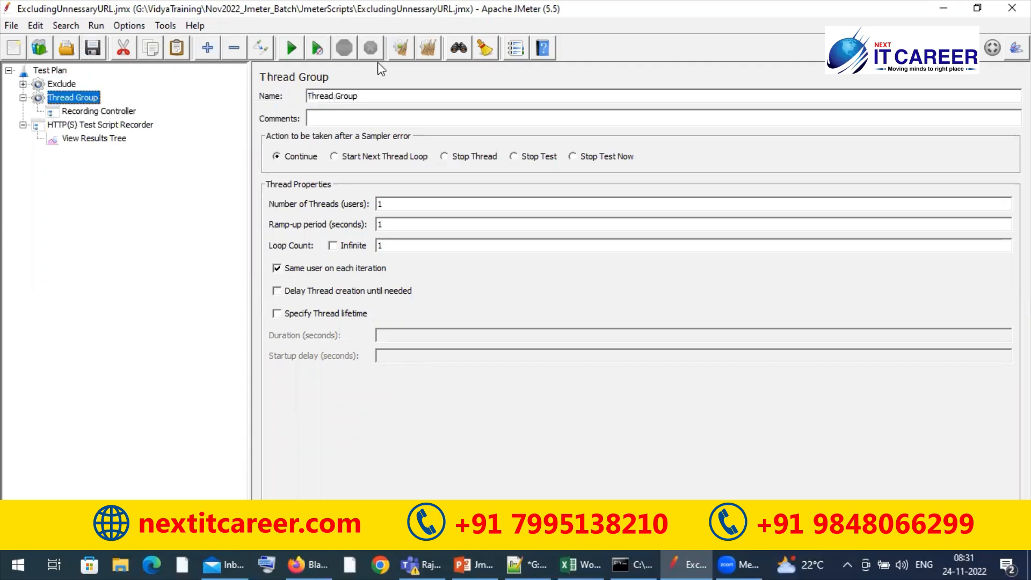
triple_click(365, 92)
type("Include")
left_click(106, 113)
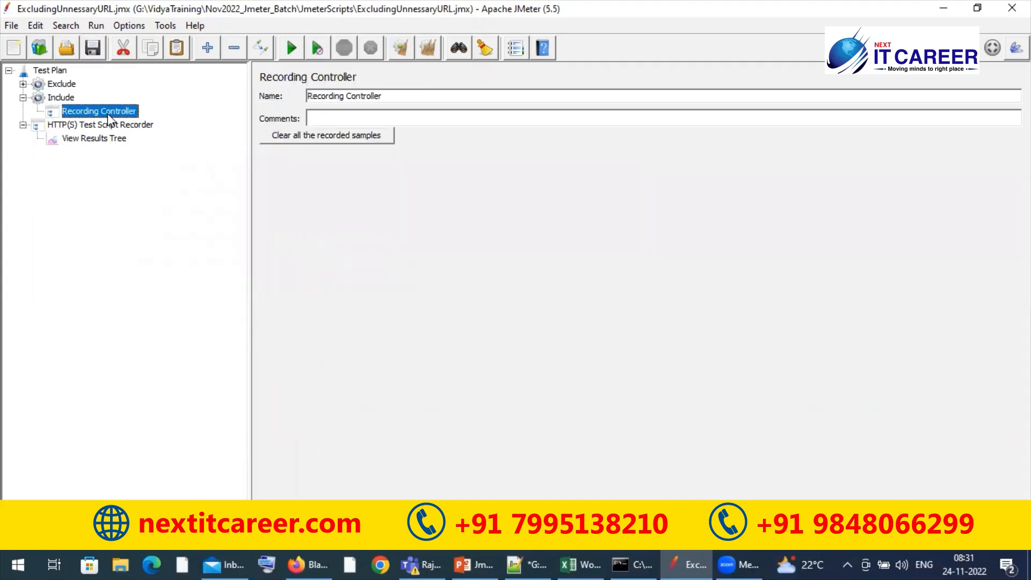
Set the Test Script Recorder's target controller to Test Plan > Include and its grouping to Put each group in a new transaction controller
left_click(103, 126)
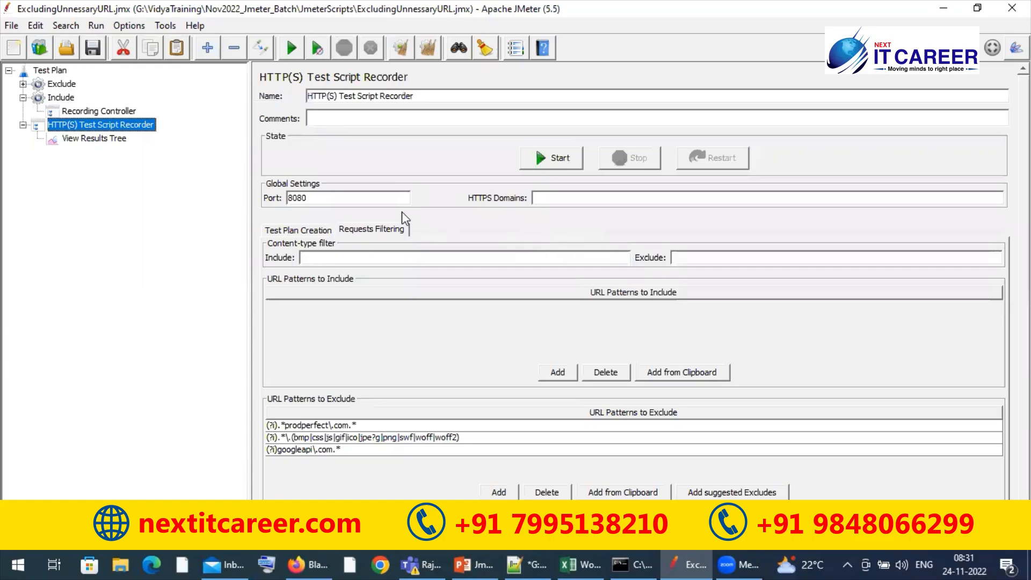
left_click(298, 231)
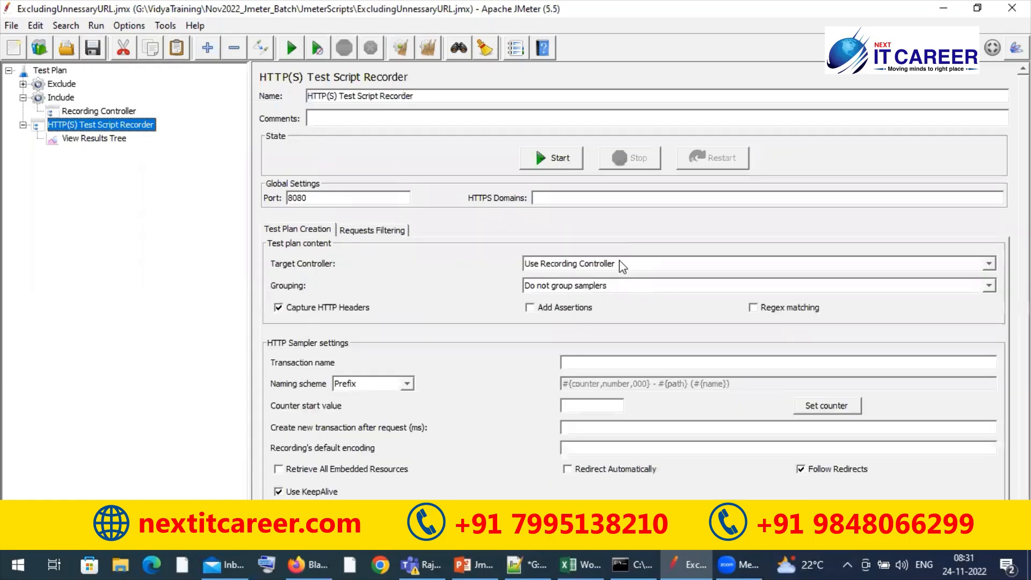
left_click(618, 263)
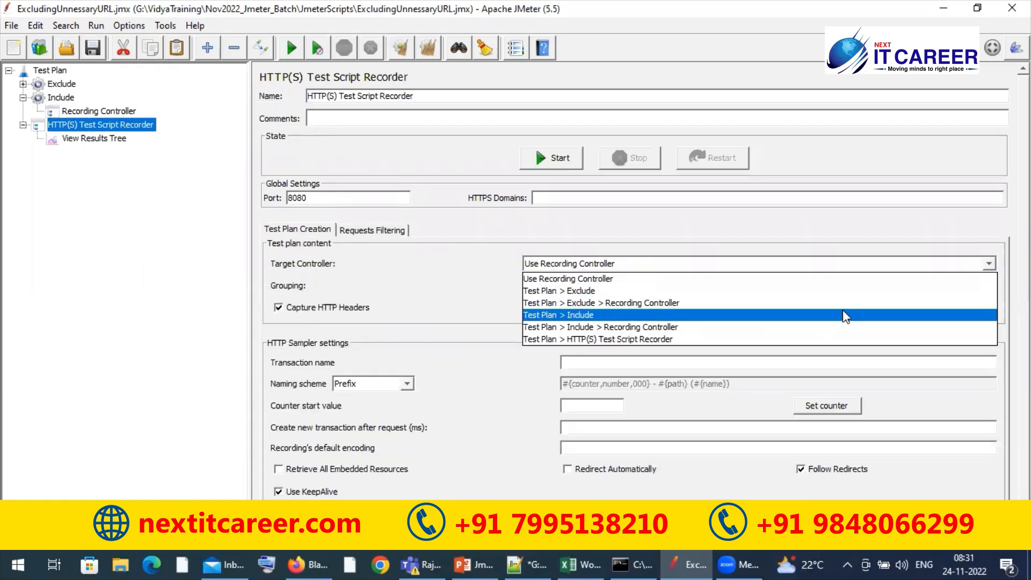
left_click(735, 315)
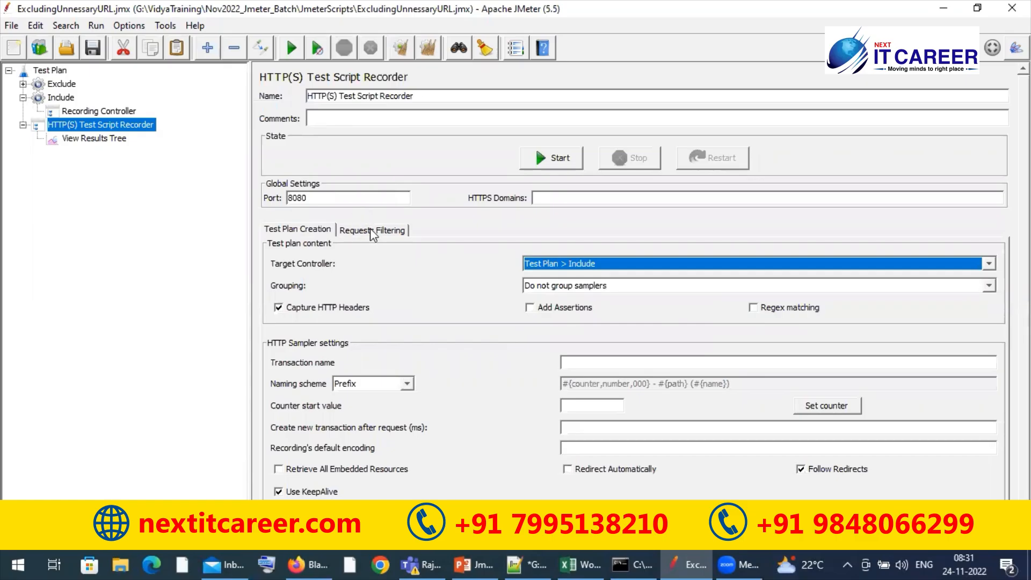
left_click(579, 285)
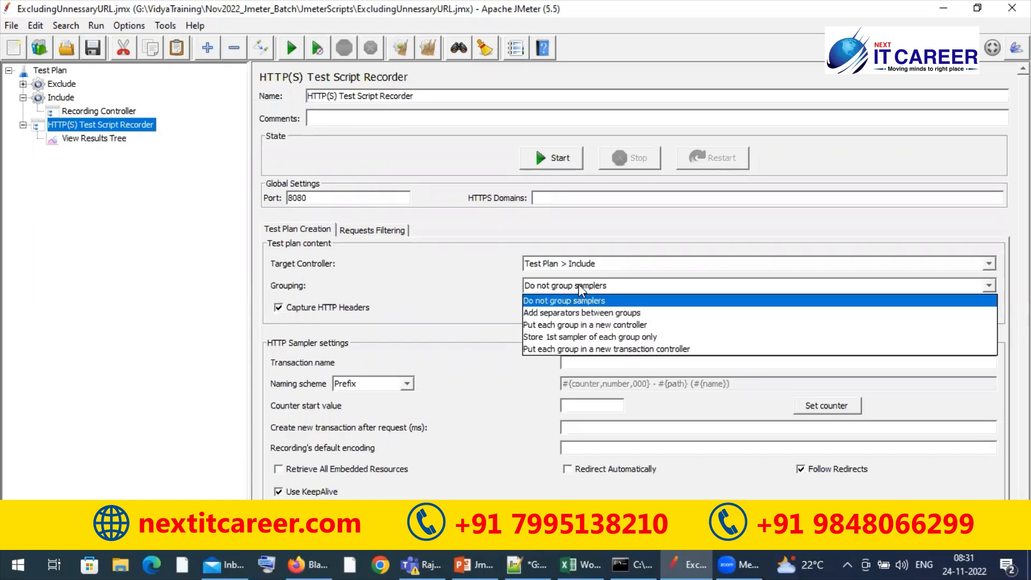
left_click(593, 350)
Add the URL exclude pattern (?i).*mozilla\.net.* to the recorder's request filtering and save the test plan
left_click(358, 230)
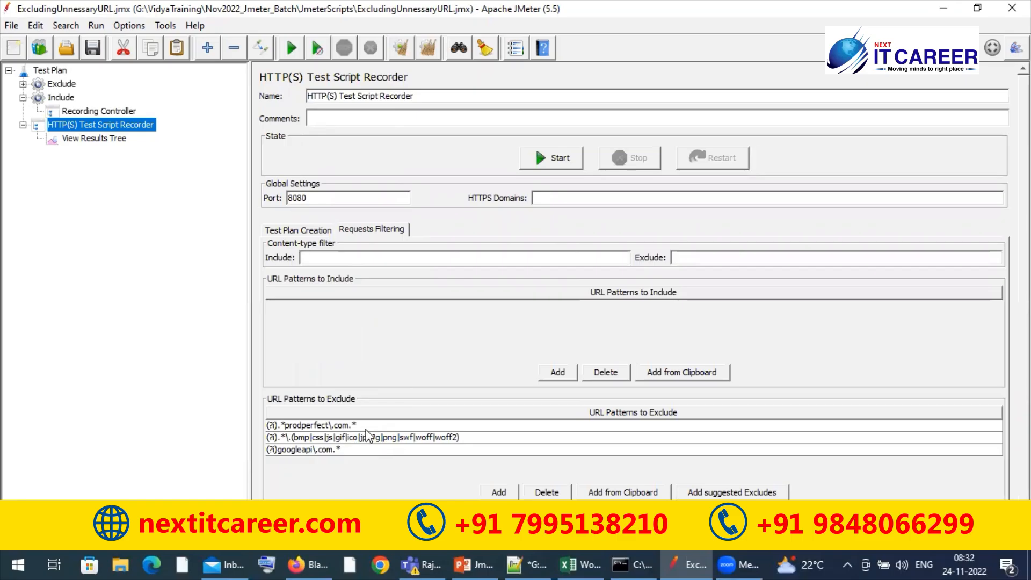
left_click(499, 492)
double_click(375, 461)
type("(")
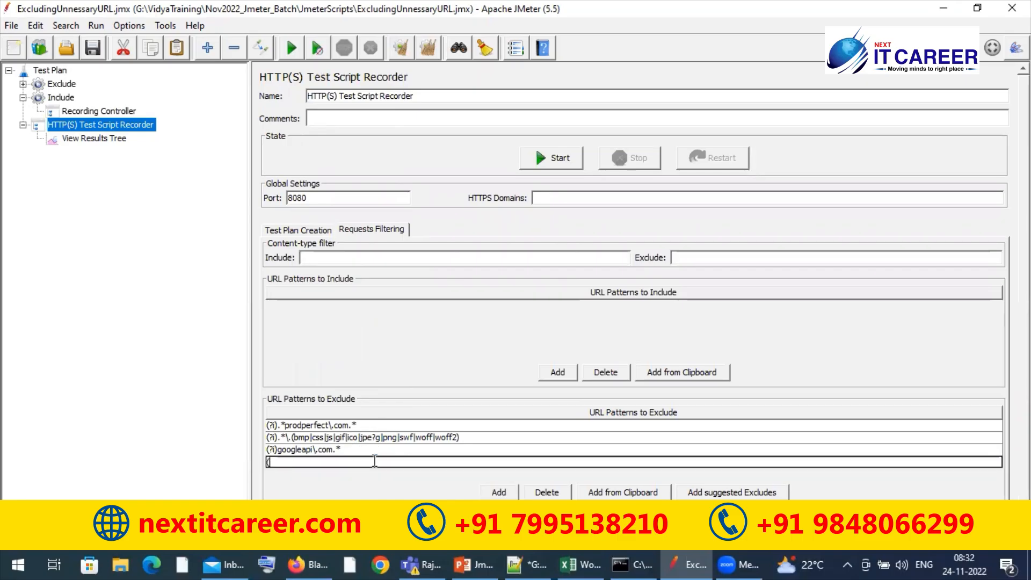
type("?i).*mozilla.net")
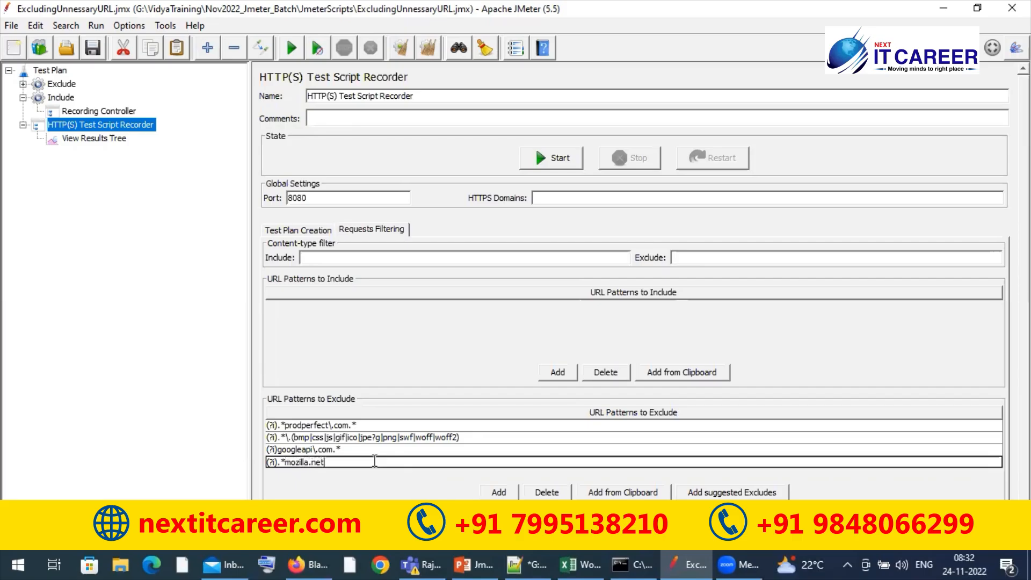
type(".*")
key("Left")
key("Left")
key("Left")
type("\\")
left_click(92, 49)
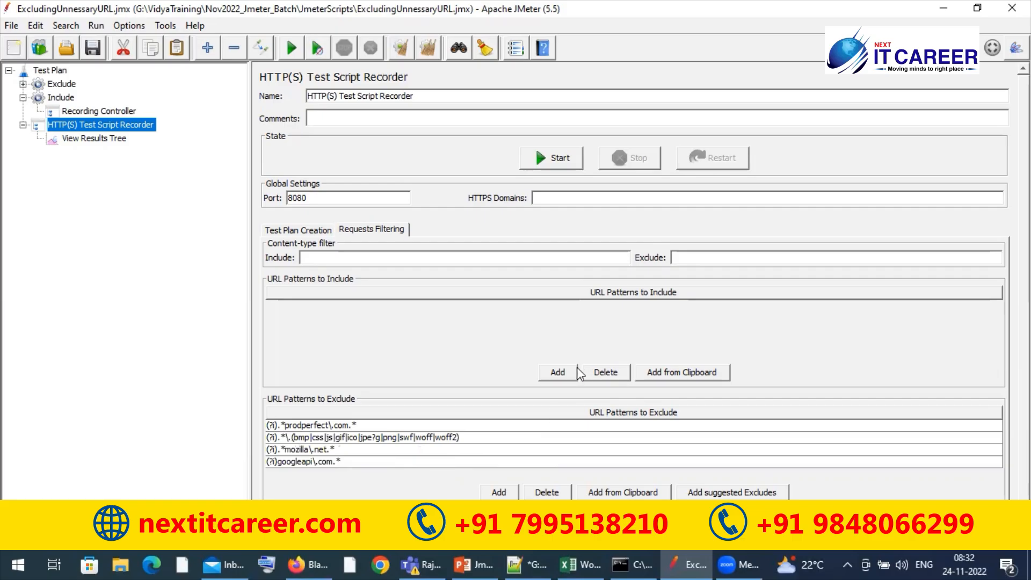
Add a new URL pattern to include and begin it with (?i)
left_click(558, 371)
left_click(395, 310)
double_click(393, 305)
type("(")
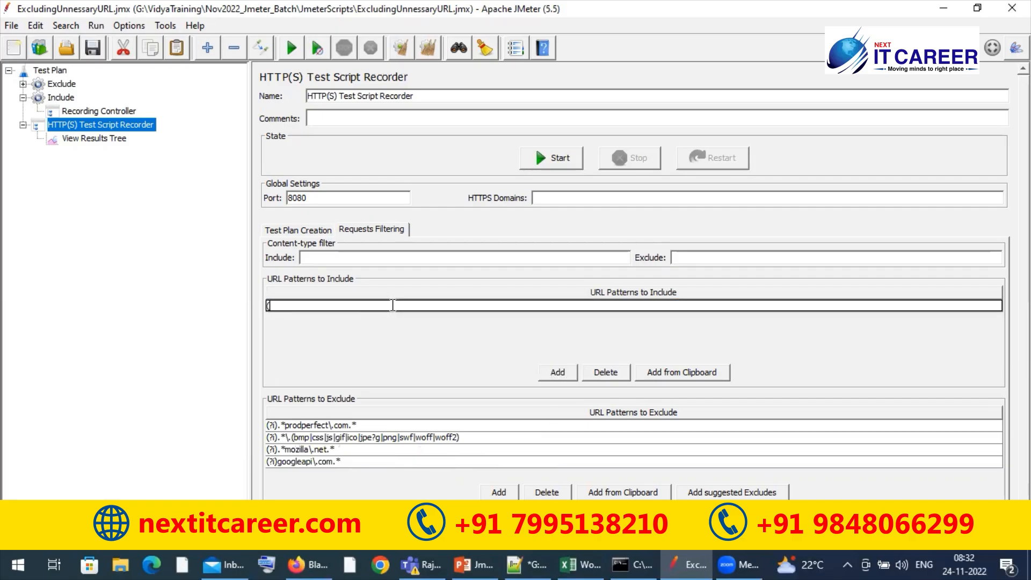
type("?i)")
Copy the host name blazedemo.com from the demo site list DemoSitesForTraining.txt in Notepad++
left_click(298, 562)
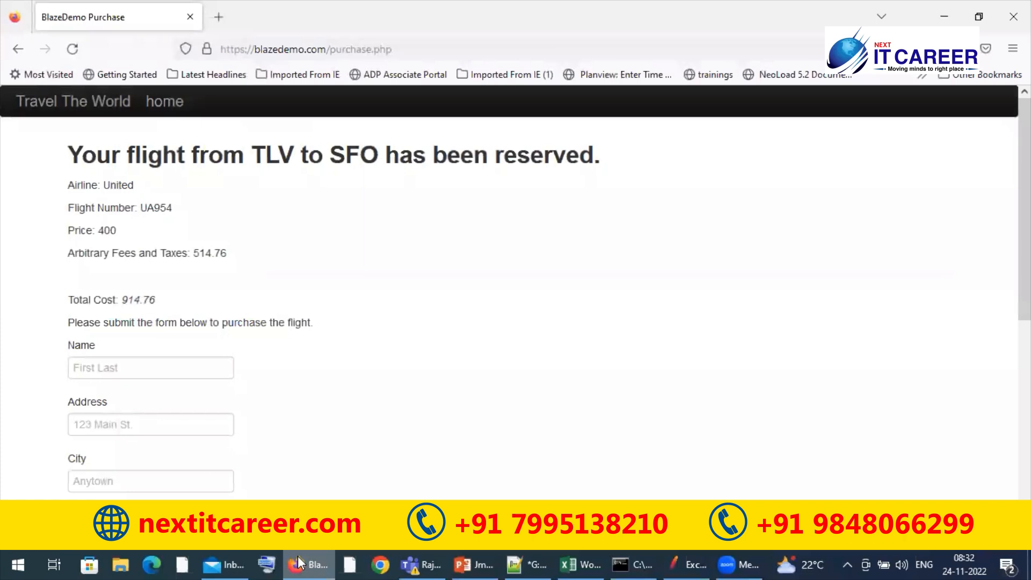
left_click(298, 558)
left_click(530, 562)
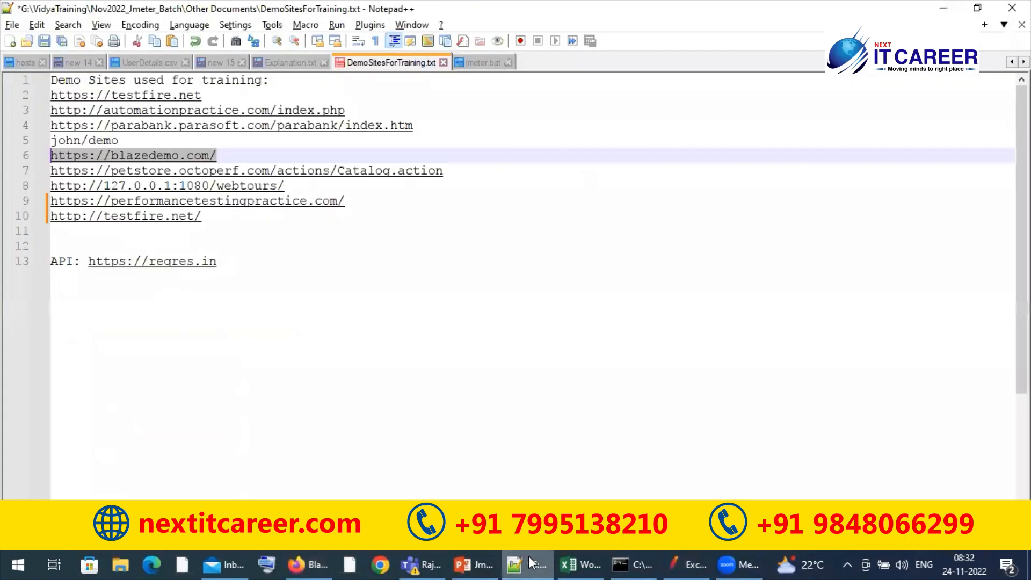
left_click(210, 156)
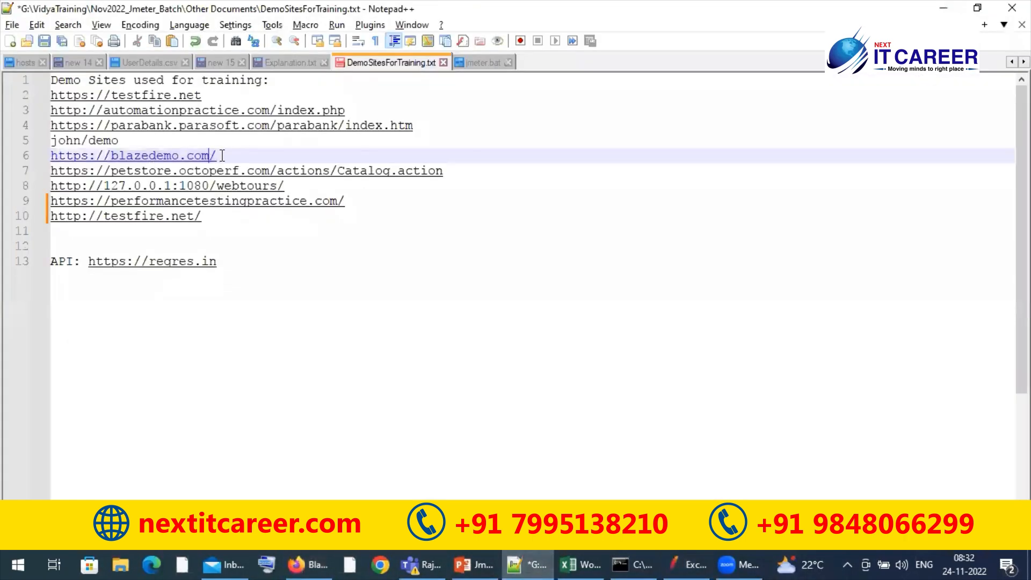
key("shift+Left")
key("shift+Left")
key("shift+Left")
key("shift+Left")
key("shift+Left")
key("shift+Left")
key("shift+Left")
key("shift+Left")
key("shift+Left")
key("shift+Left")
key("shift+Left")
key("shift+Left")
key("shift+Left")
key("shift+Left")
key("shift+Left")
key("shift+Left")
key("shift+Right")
key("shift+Right")
key("shift+Right")
key("shift+Right")
key("shift+Left")
key("ctrl+c")
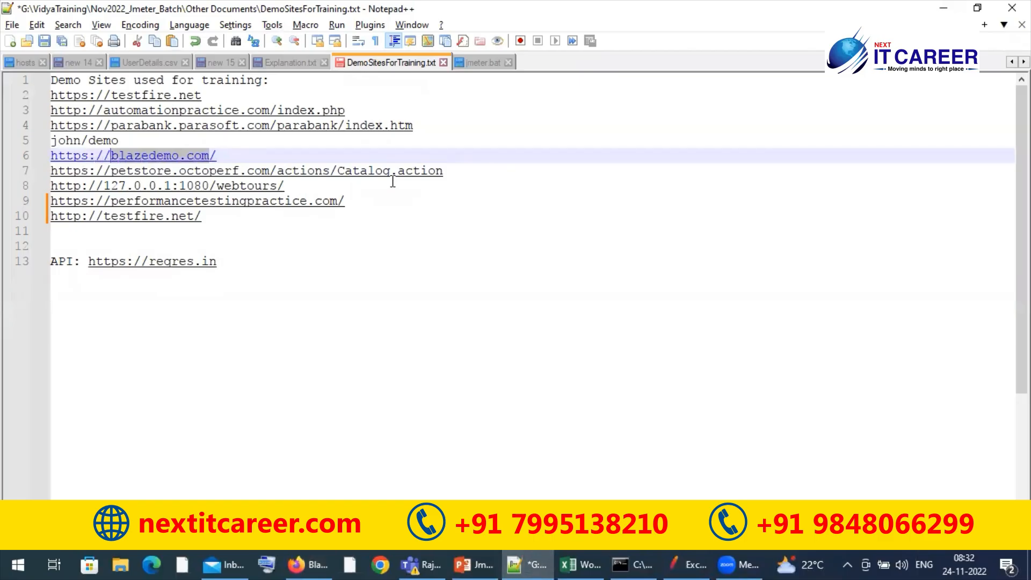
Return to JMeter, complete the include pattern as (?i)blazedemo.com.* and save the test plan
key("alt+Tab")
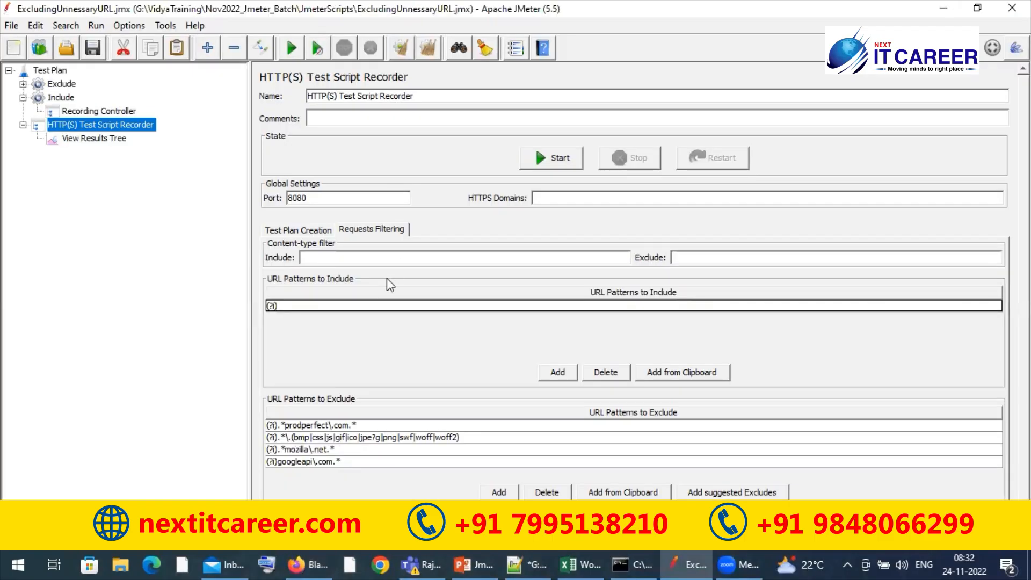
key("ctrl+v")
type(".*")
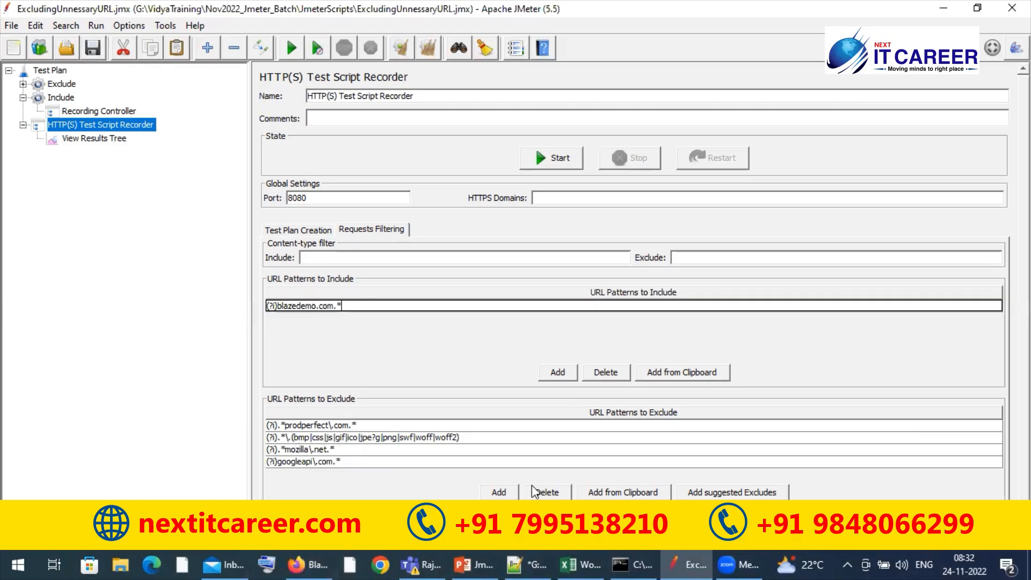
left_click(473, 562)
left_click(473, 559)
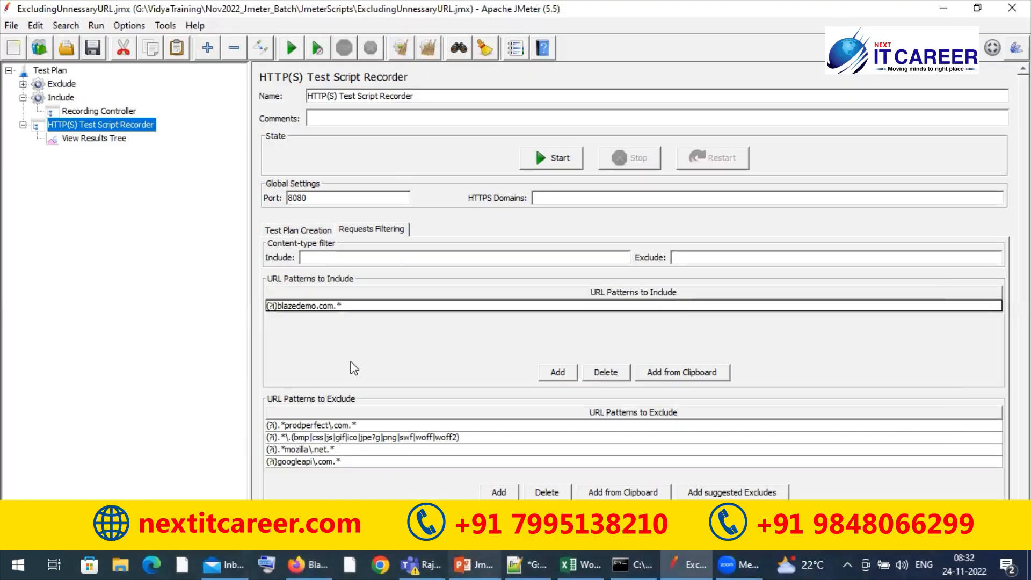
left_click(92, 50)
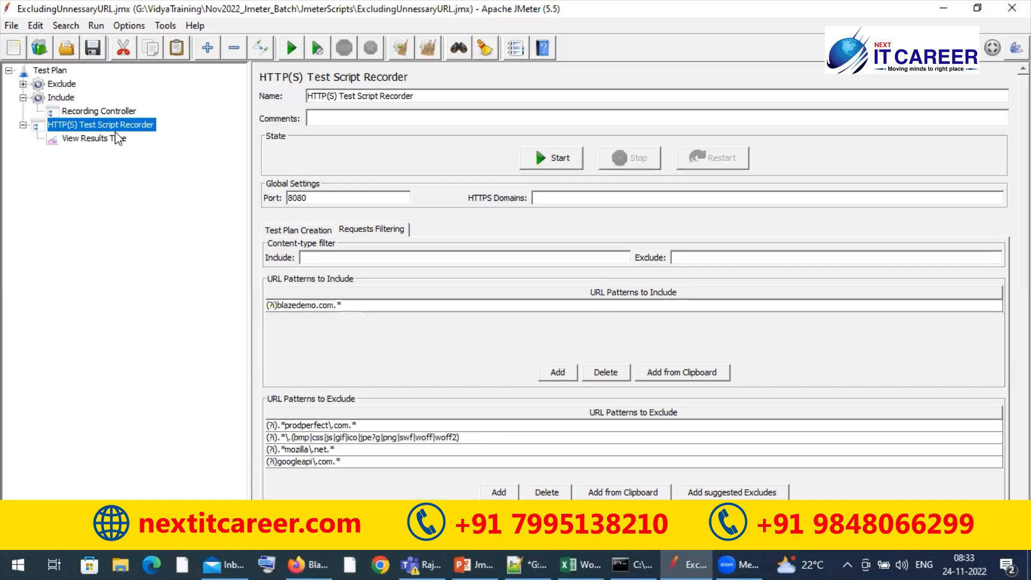
Start the HTTP(S) Test Script Recorder on port 8080 and acknowledge the root CA certificate notice
left_click(106, 113)
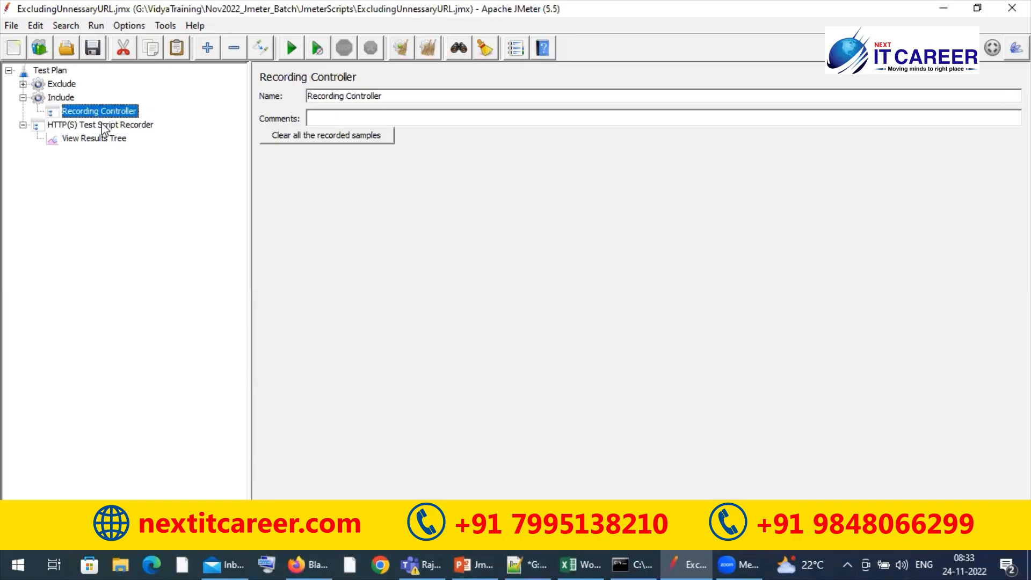
left_click(104, 128)
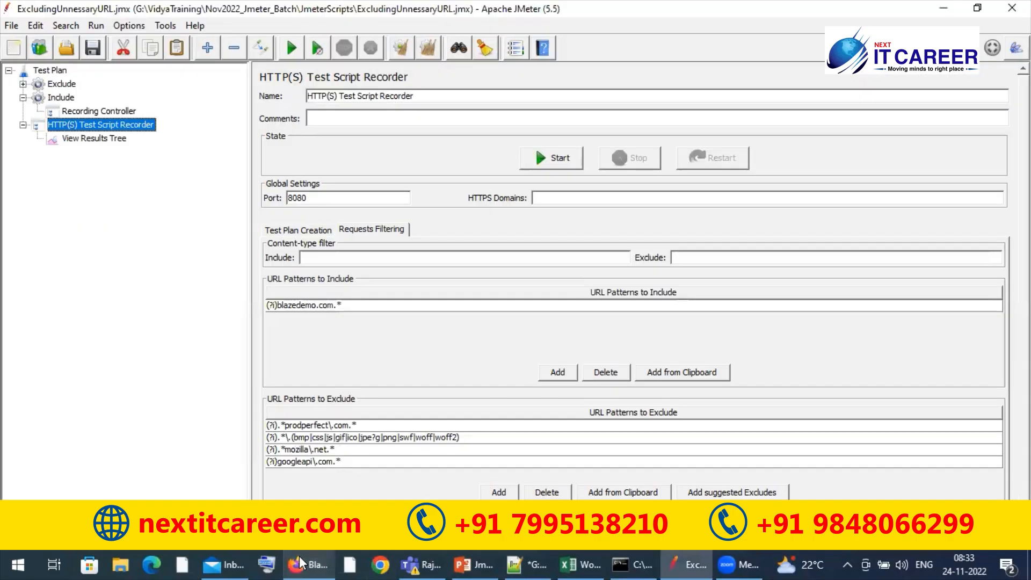
left_click(558, 161)
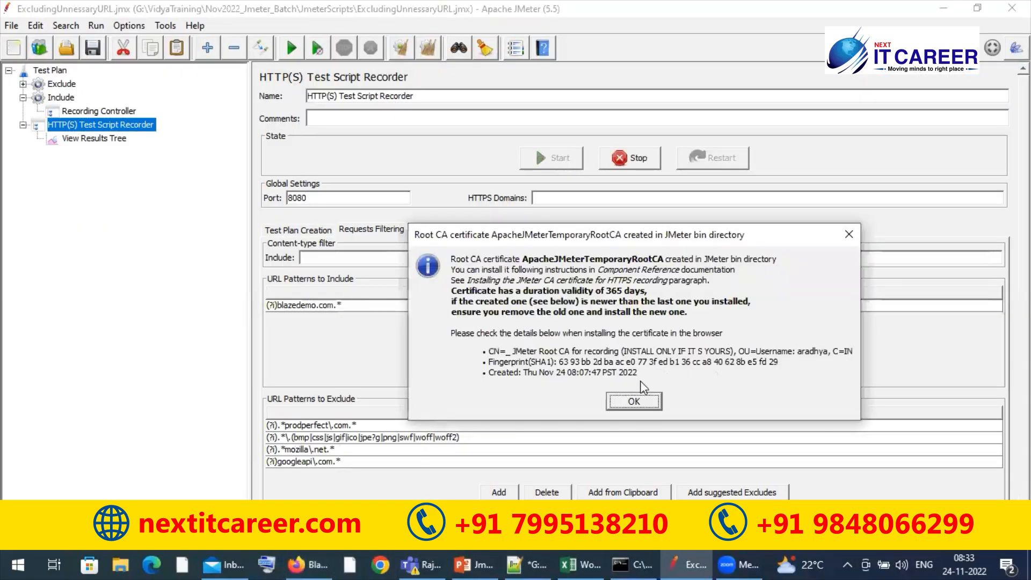
left_click(642, 404)
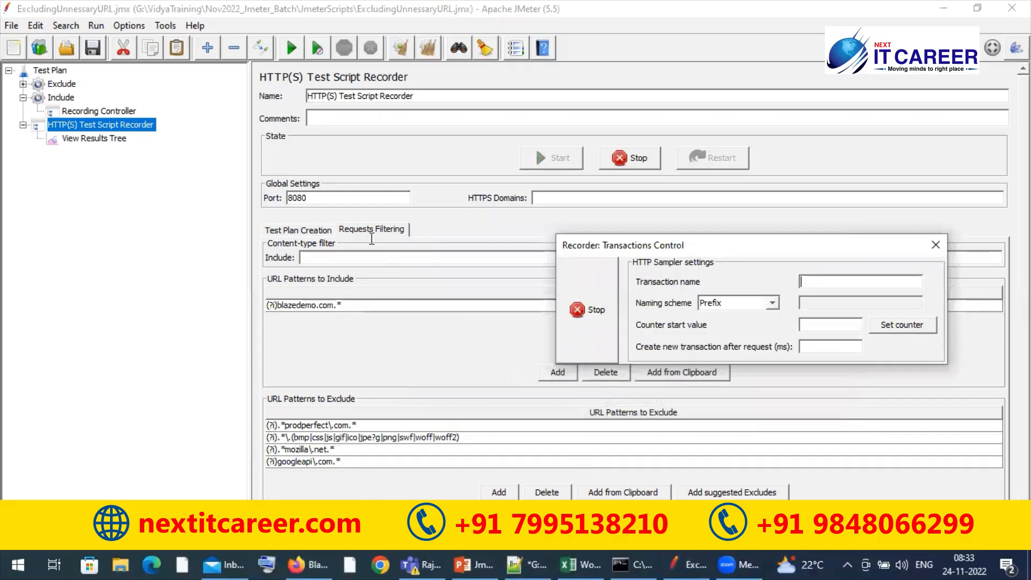
Switch to Firefox and load blazedemo.com so the recorder captures the home page request
key("alt+Tab")
triple_click(268, 159)
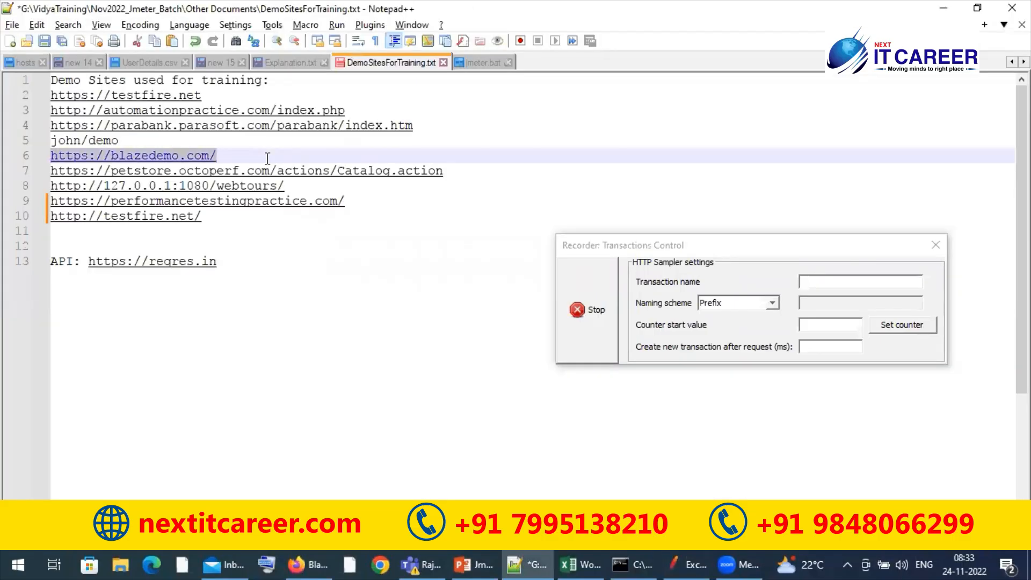
key("alt+Tab")
key("alt+Tab")
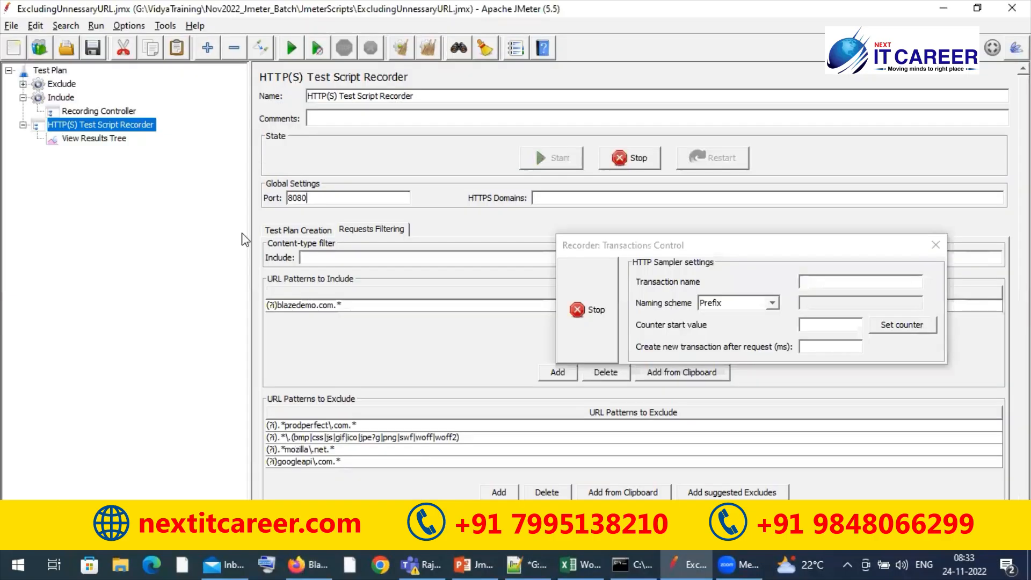
key("alt+Tab")
left_click(283, 49)
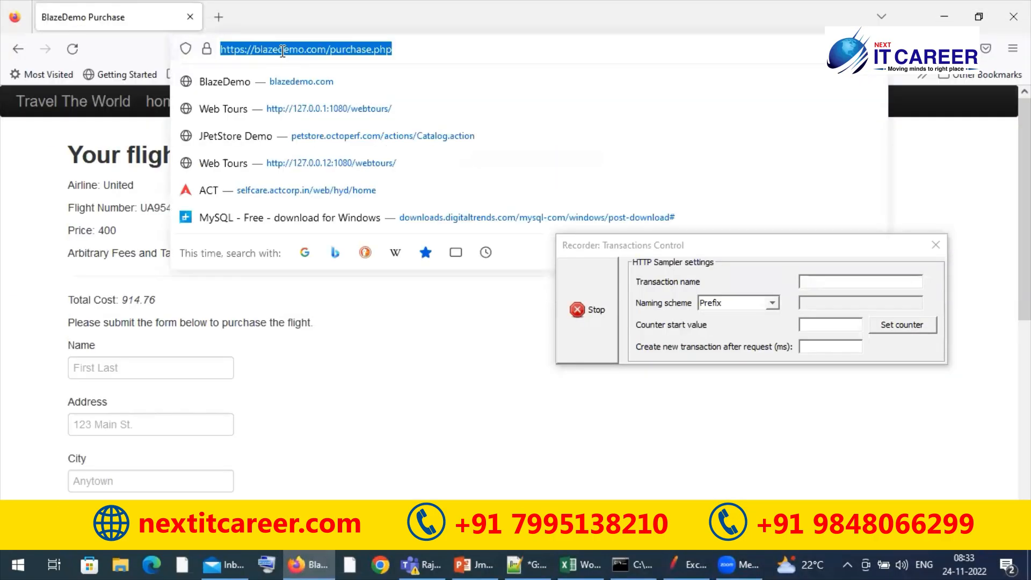
type("blazedemo.com")
key("Return")
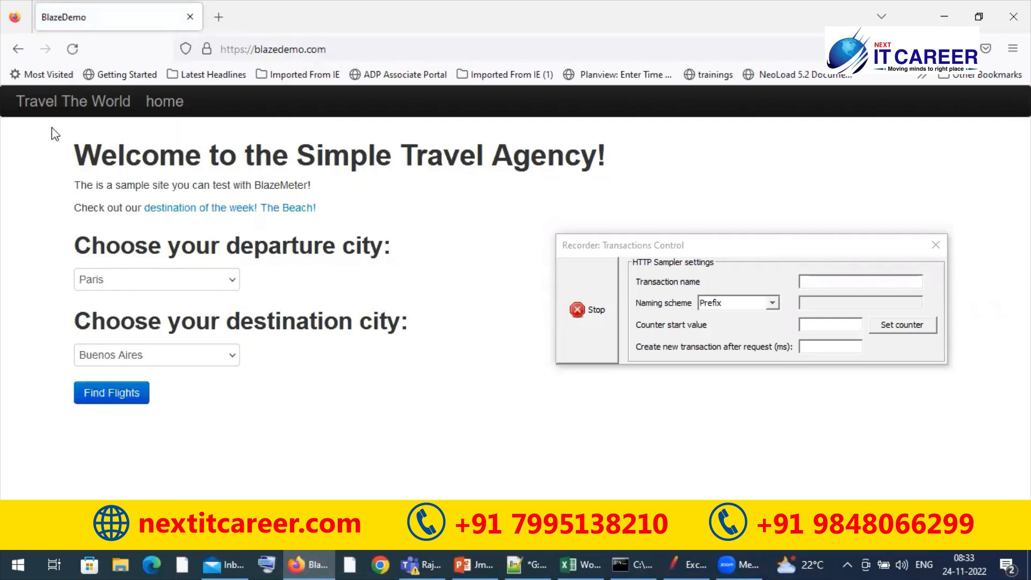
Return to JMeter and inspect the home page request recorded under the Include thread group
key("alt+Tab")
left_click(80, 138)
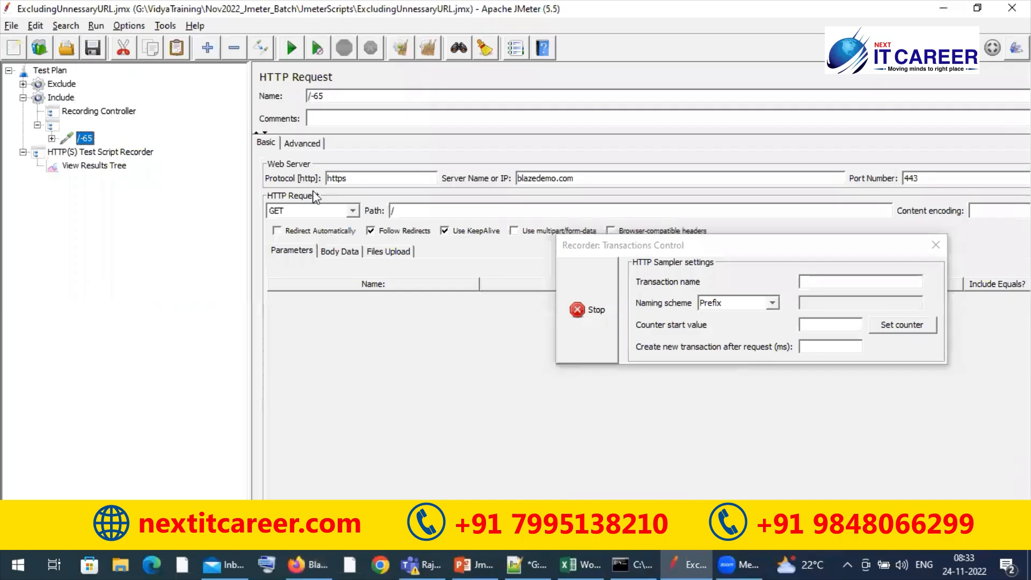
left_click(52, 139)
left_click(51, 138)
Find flights from Paris to Buenos Aires in Firefox and check the recorded /reserve.php request in JMeter
key("alt+Tab")
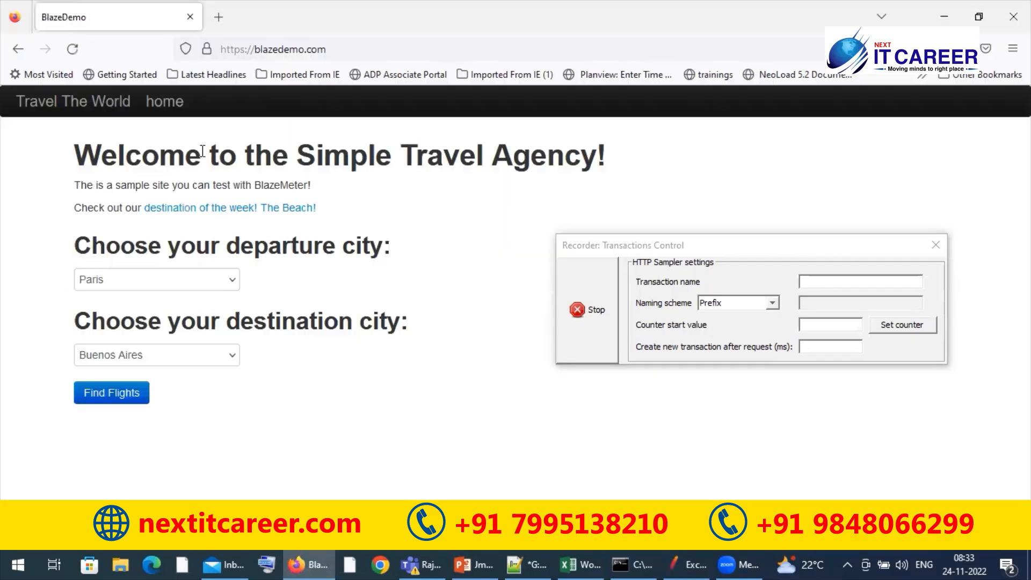
left_click(112, 396)
key("alt+Tab")
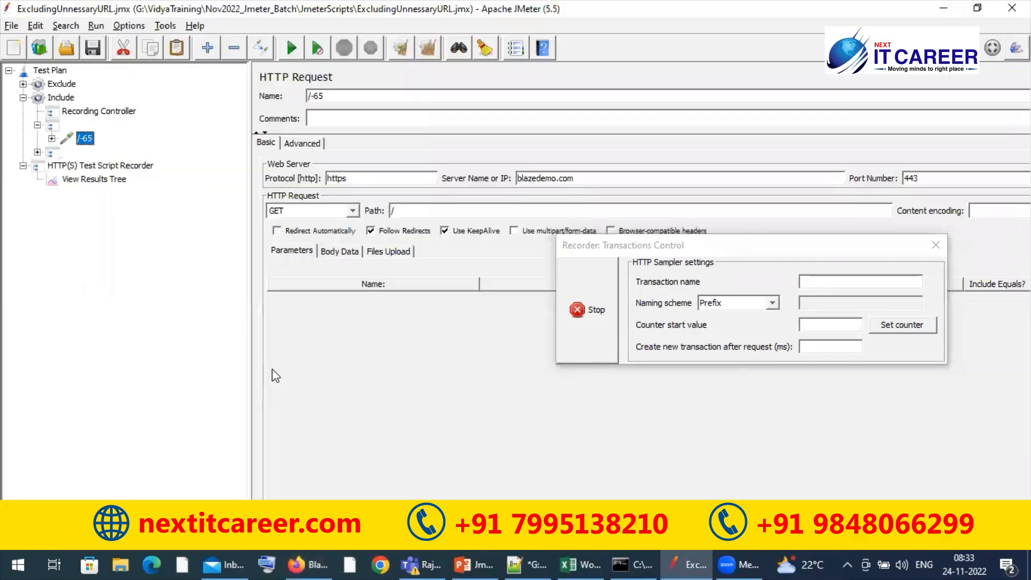
left_click(38, 152)
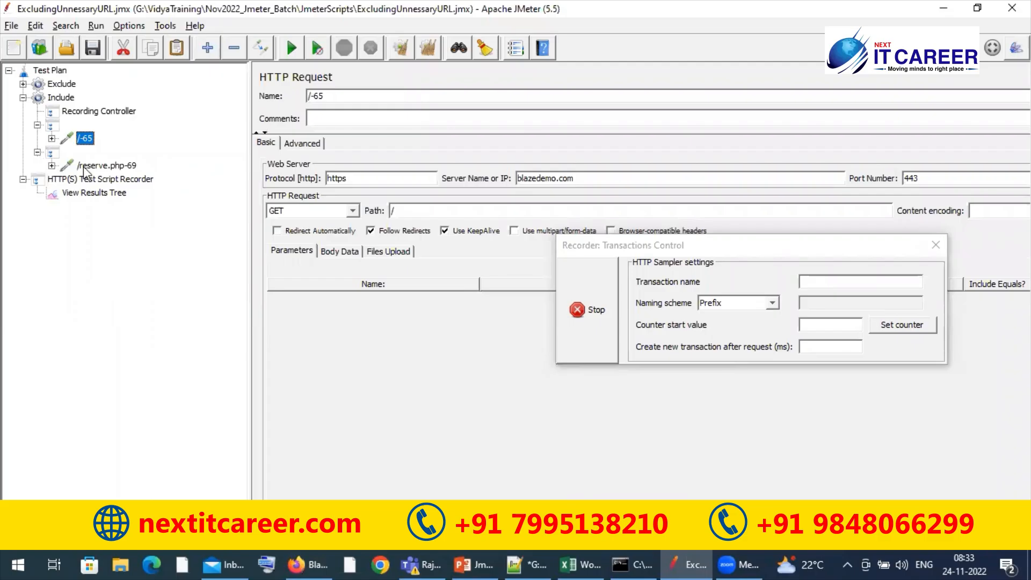
left_click(99, 166)
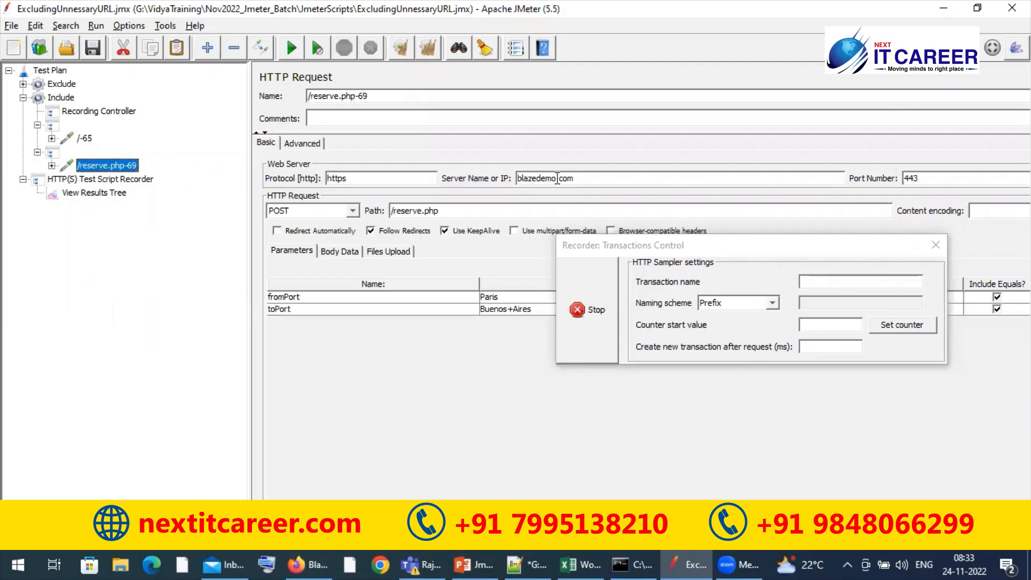
Choose Virgin America flight 43 in Firefox and check the recorded /purchase.php request in JMeter, moving the recorder dialog off its parameters
key("alt+Tab")
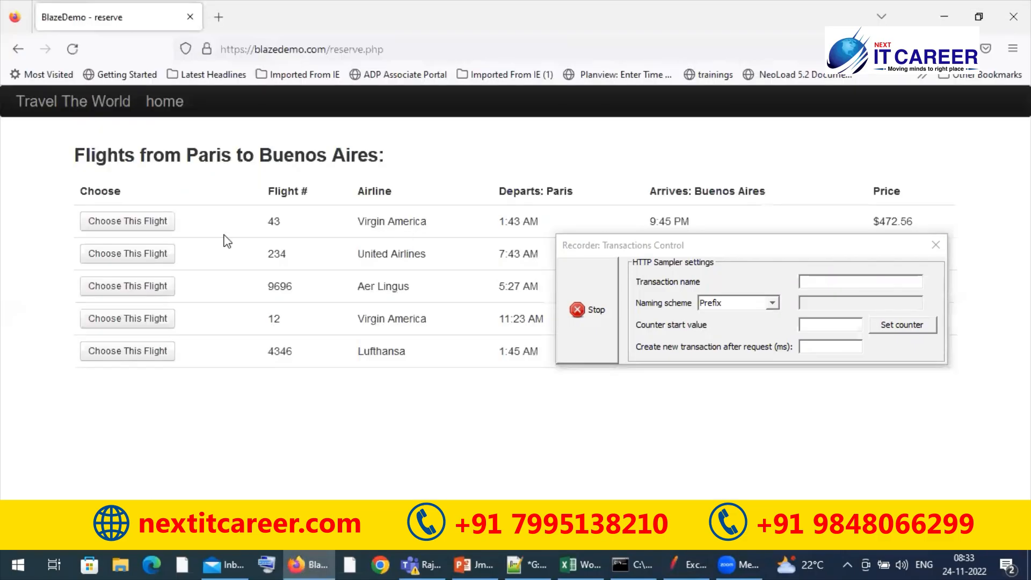
left_click(146, 224)
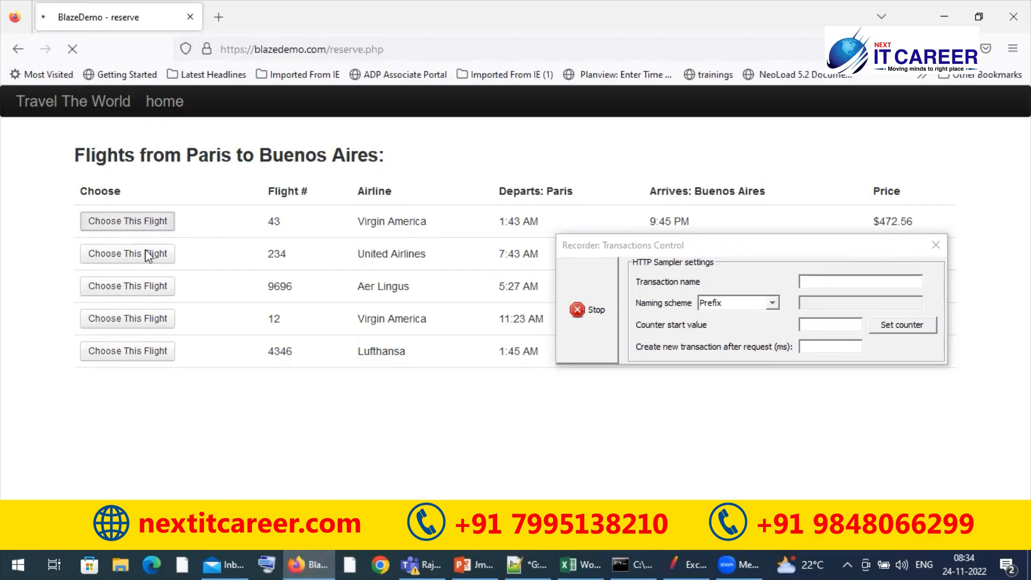
key("alt+Tab")
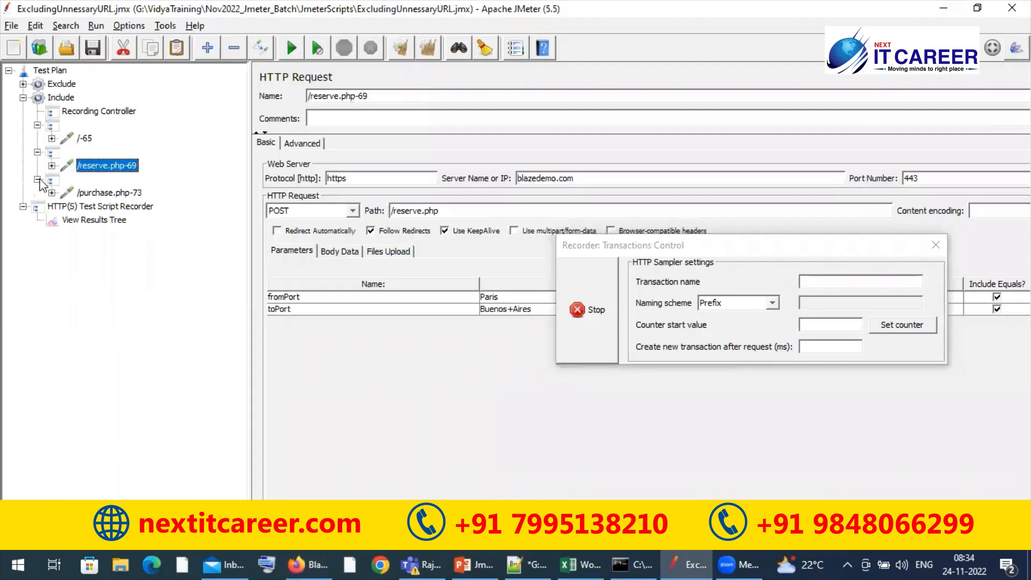
left_click(98, 194)
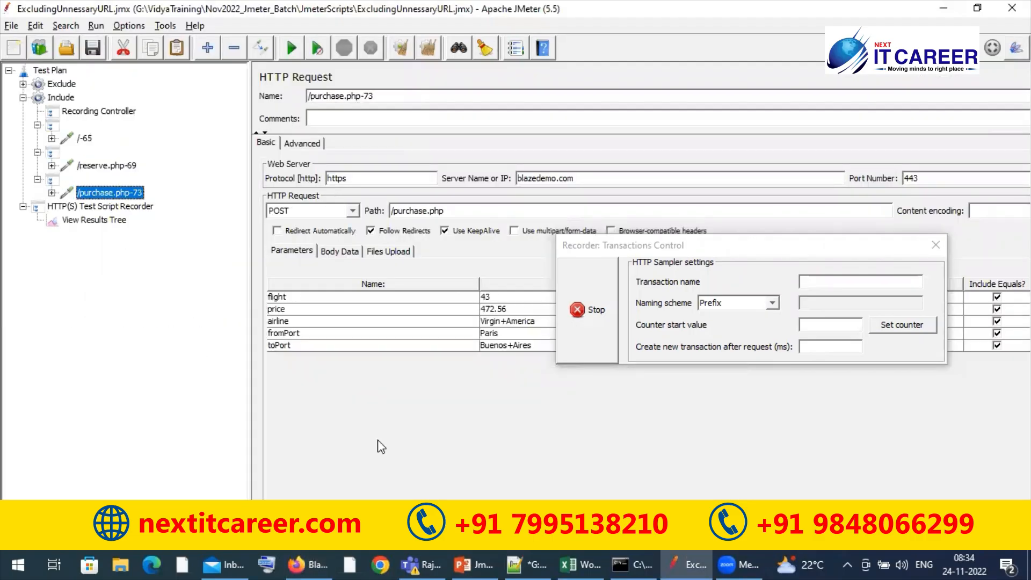
left_click_drag(775, 254, 754, 39)
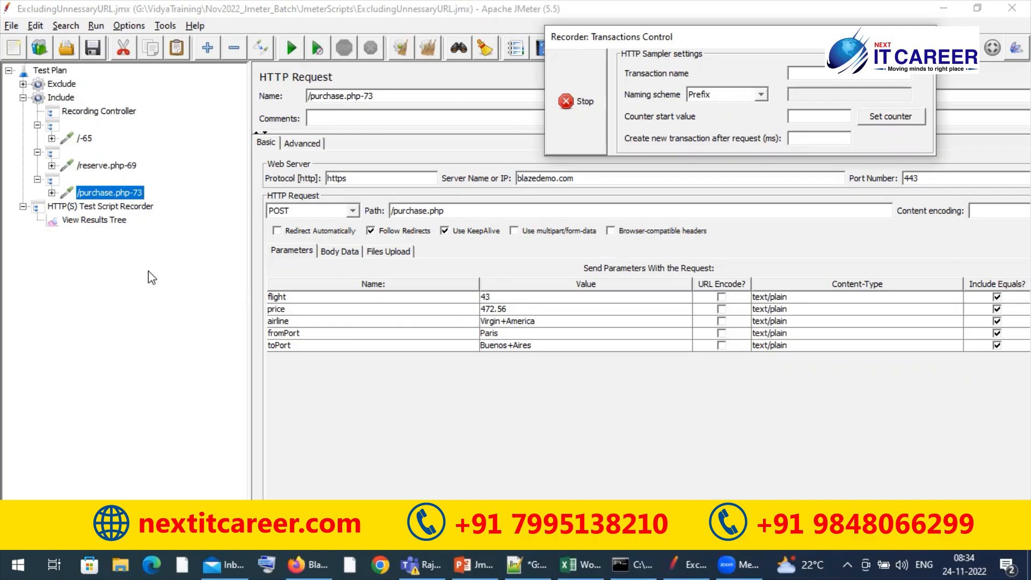
left_click(247, 276)
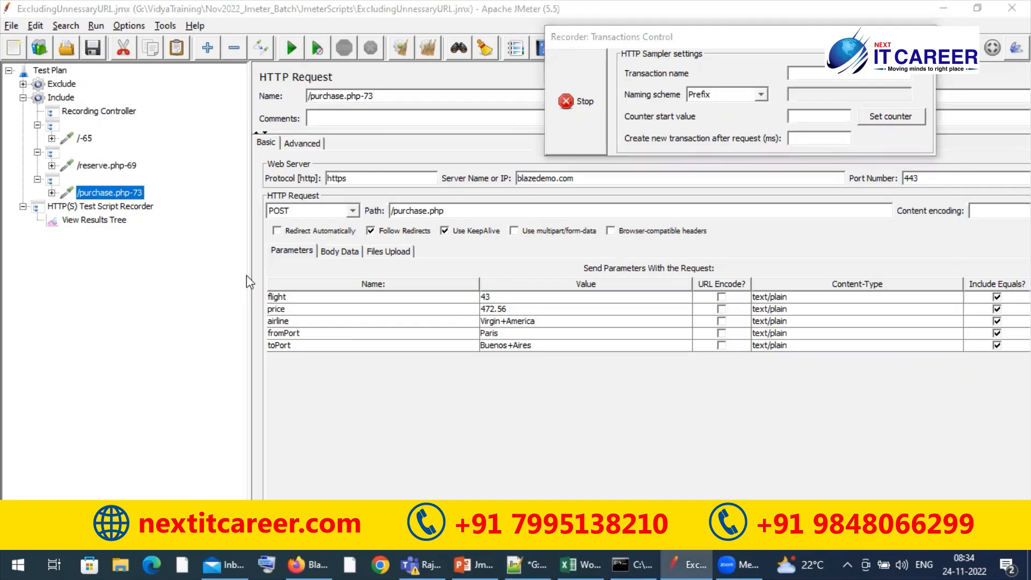
Fill in the name, address and city on the BlazeDemo purchase form in Firefox and submit the flight purchase
key("alt+Tab")
left_click(133, 368)
type("hghj")
left_click(129, 423)
type("nbd")
scroll(620, 369, "down", 1)
scroll(620, 258, "down", 3)
left_click(195, 277)
type("jkdkdj")
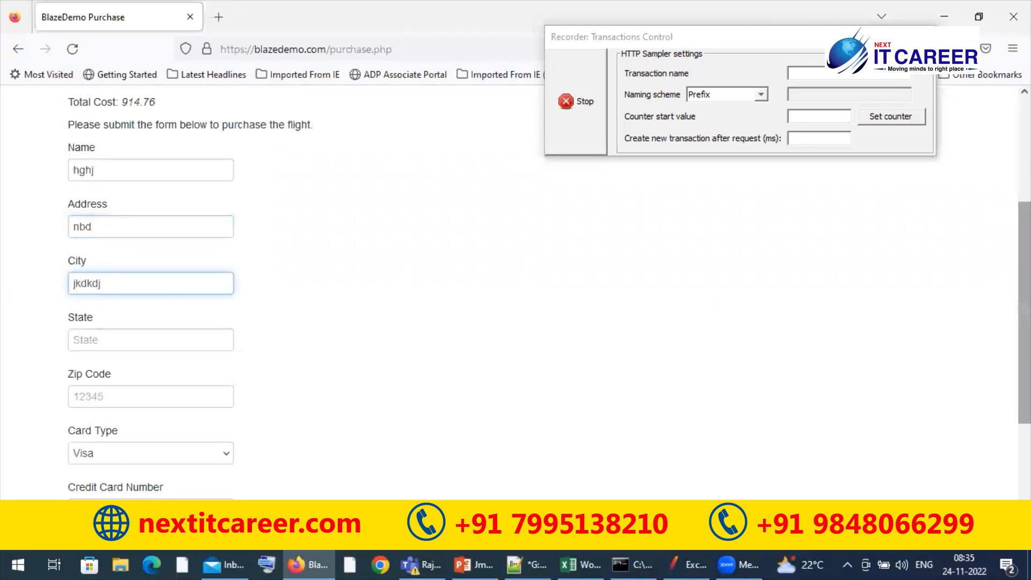
scroll(534, 453, "down", 4)
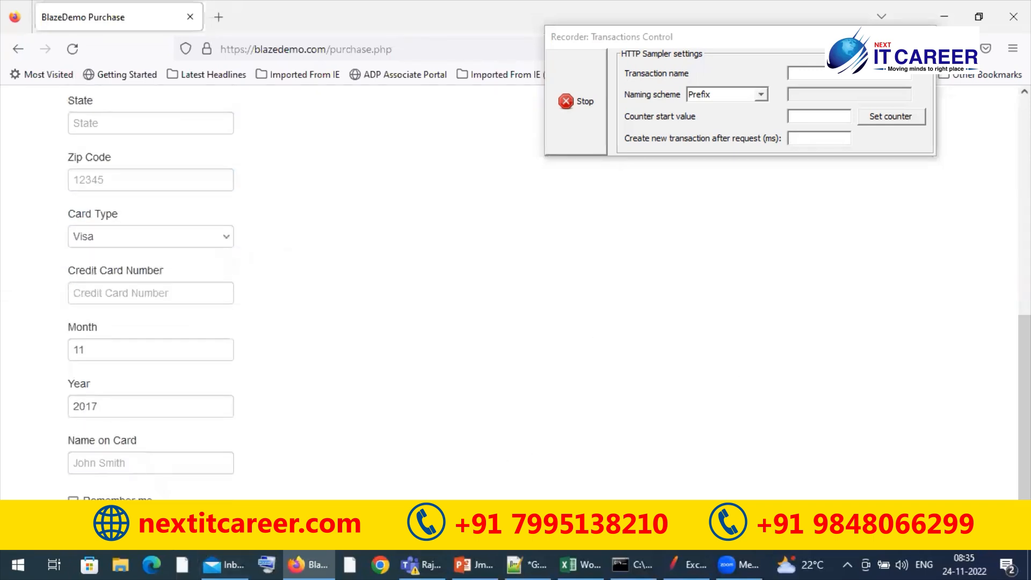
left_click(116, 527)
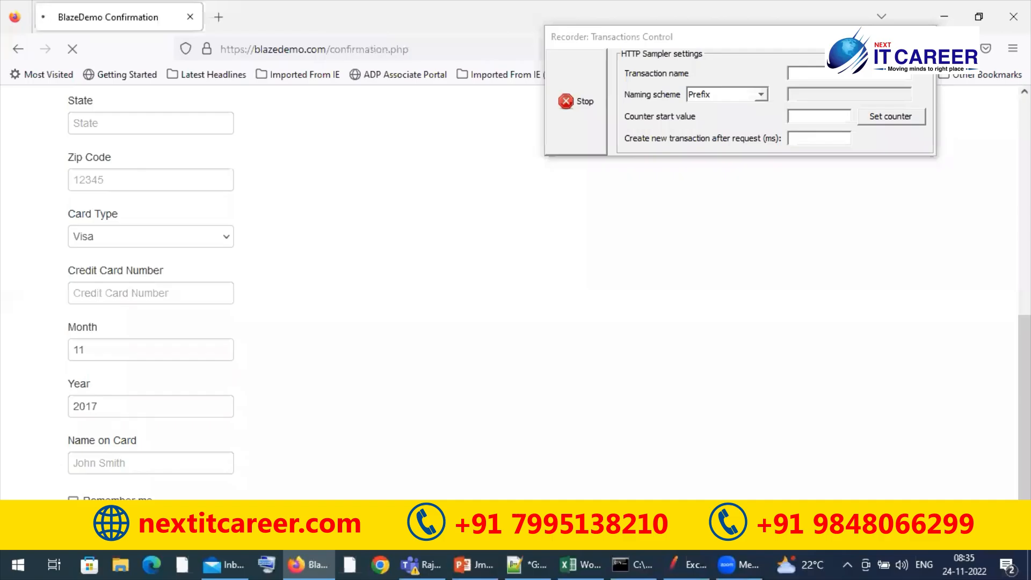
Switch to JMeter, inspect the recorded /confirmation.php request and its parameters, and collapse the Include thread group
key("alt+Tab")
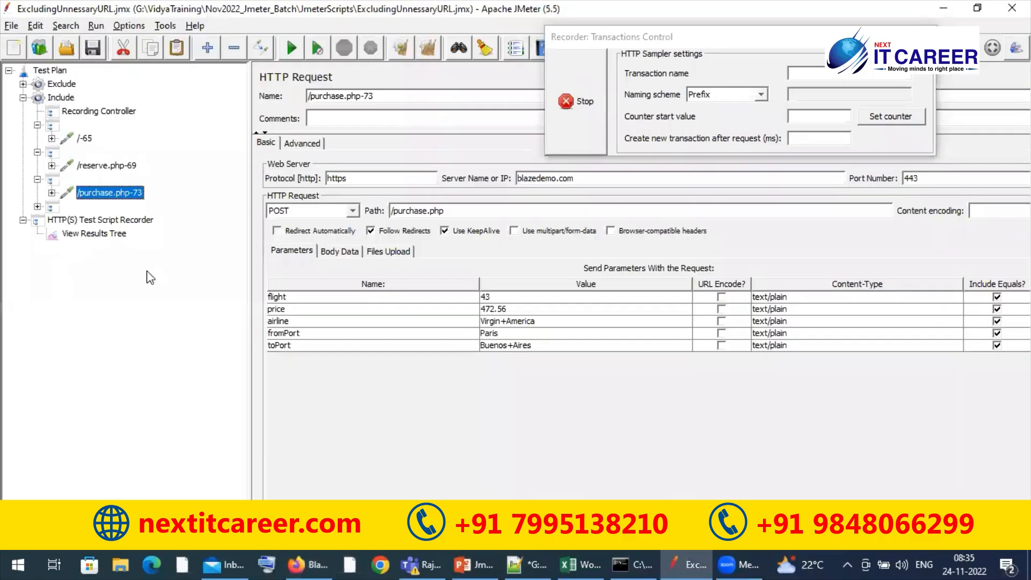
left_click(102, 220)
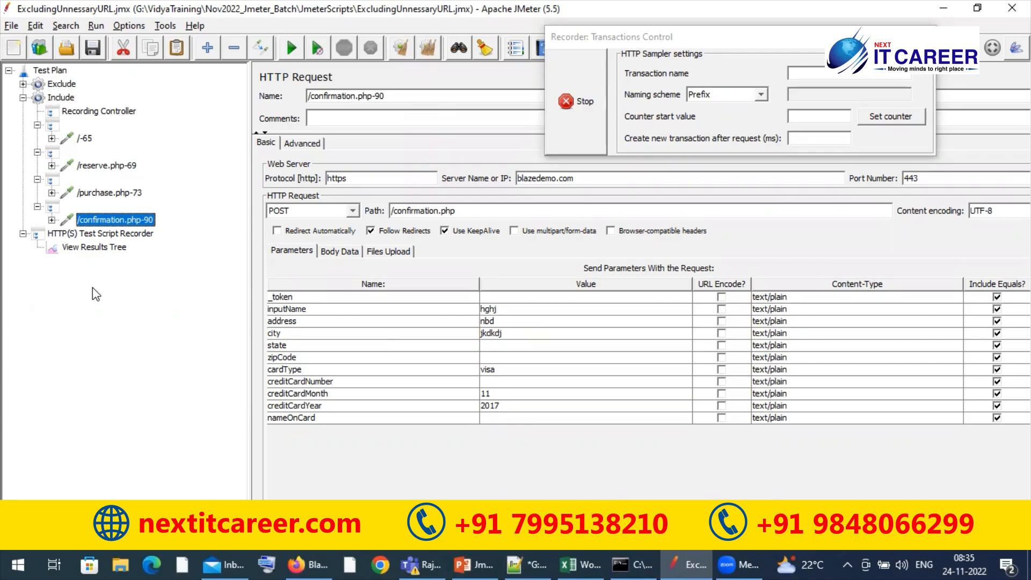
left_click(22, 97)
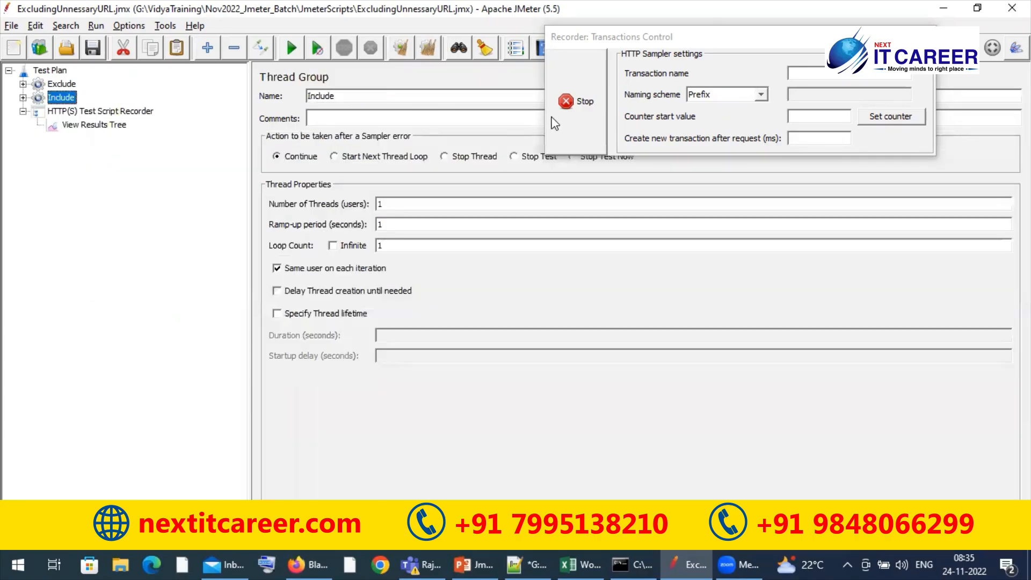
Stop the HTTP(S) Test Script Recorder's running recording session
left_click(569, 113)
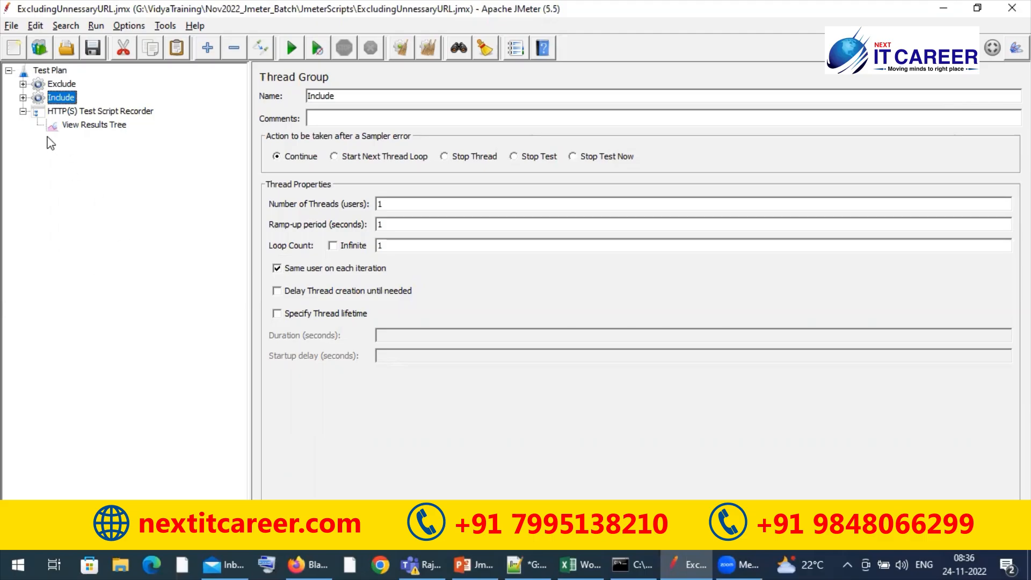
left_click(24, 112)
left_click(23, 111)
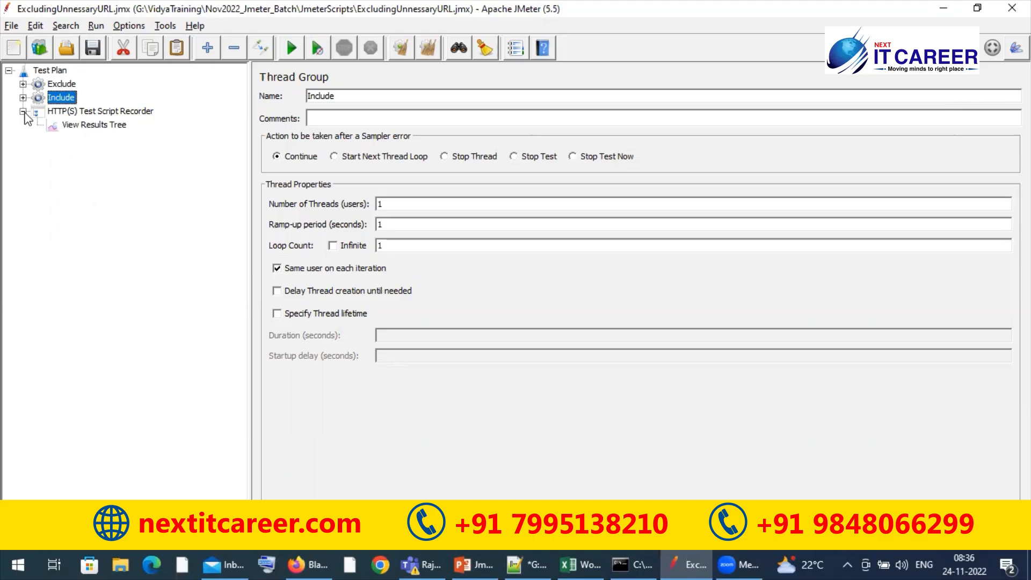
Switch to Firefox, search its settings for "certi" and open the Certificate Manager
left_click(382, 564)
left_click(309, 564)
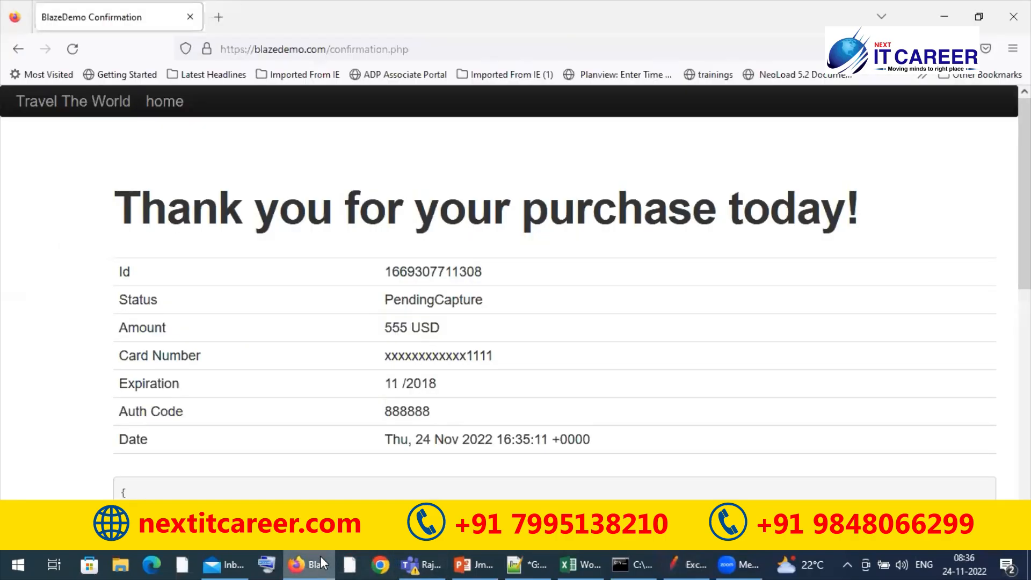
left_click(1013, 49)
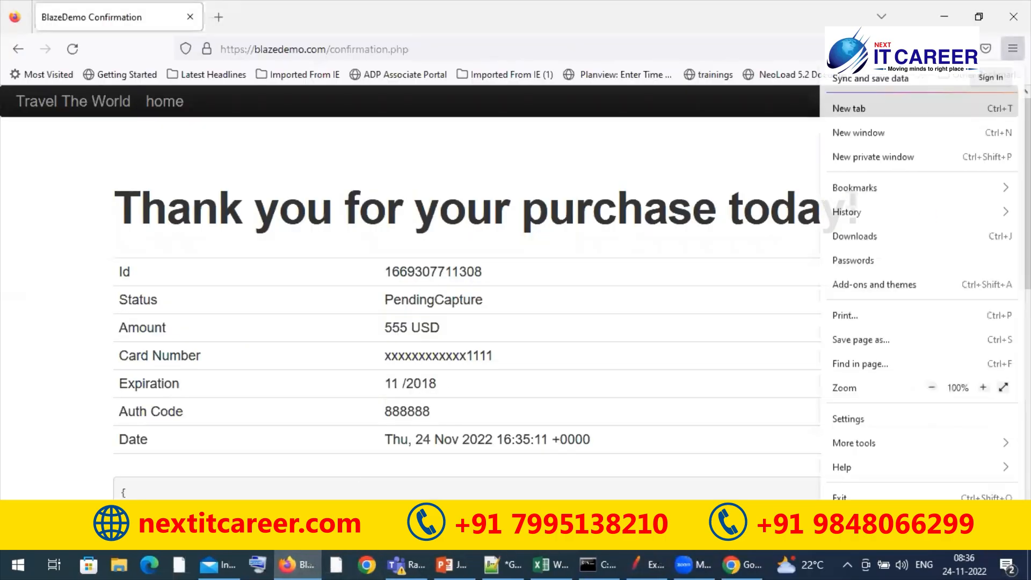
left_click(877, 413)
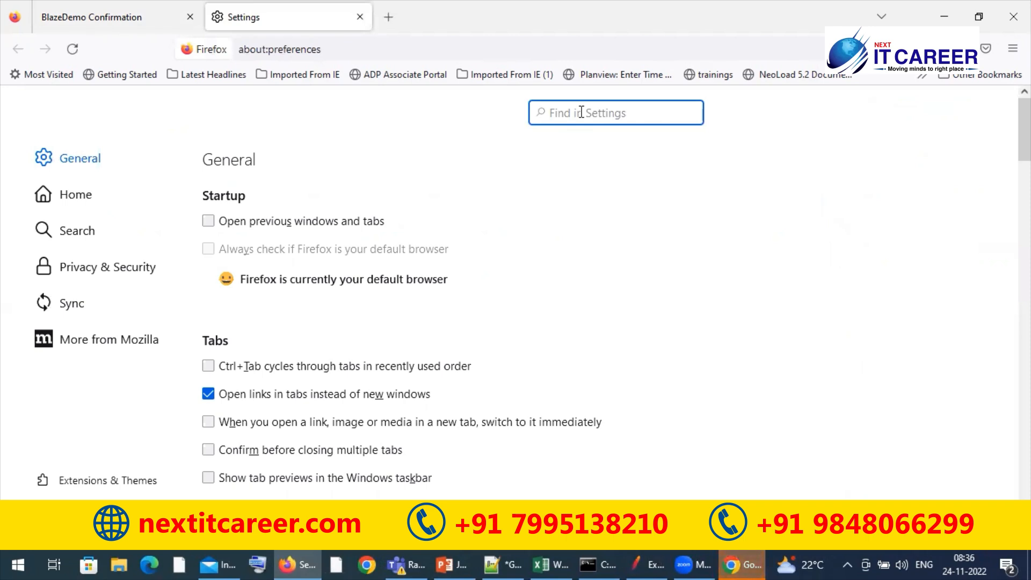
type("certi")
left_click(627, 234)
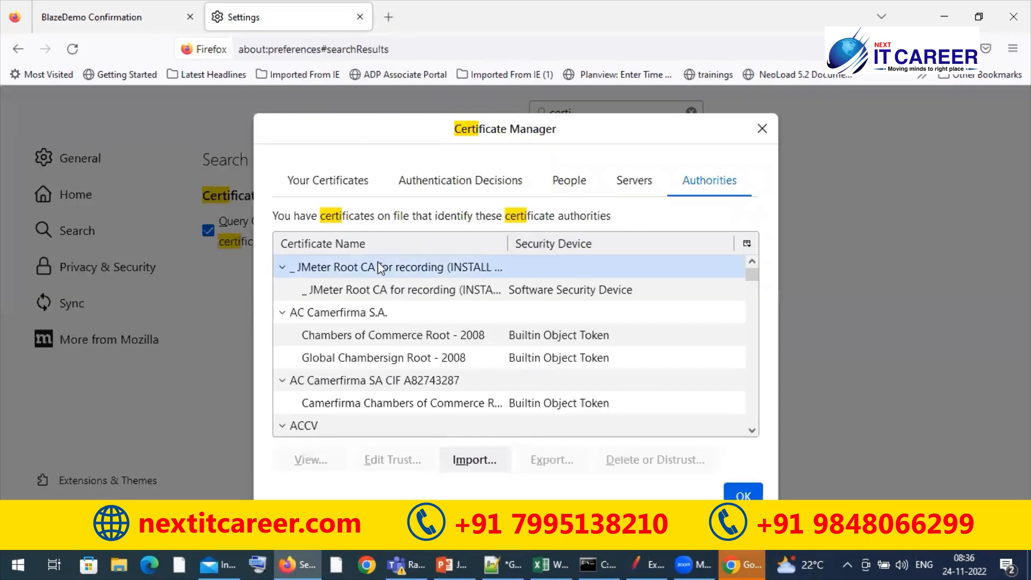
View the JMeter Root CA for recording certificate and examine its Not Before and Not After validity dates
left_click(365, 290)
left_click(313, 462)
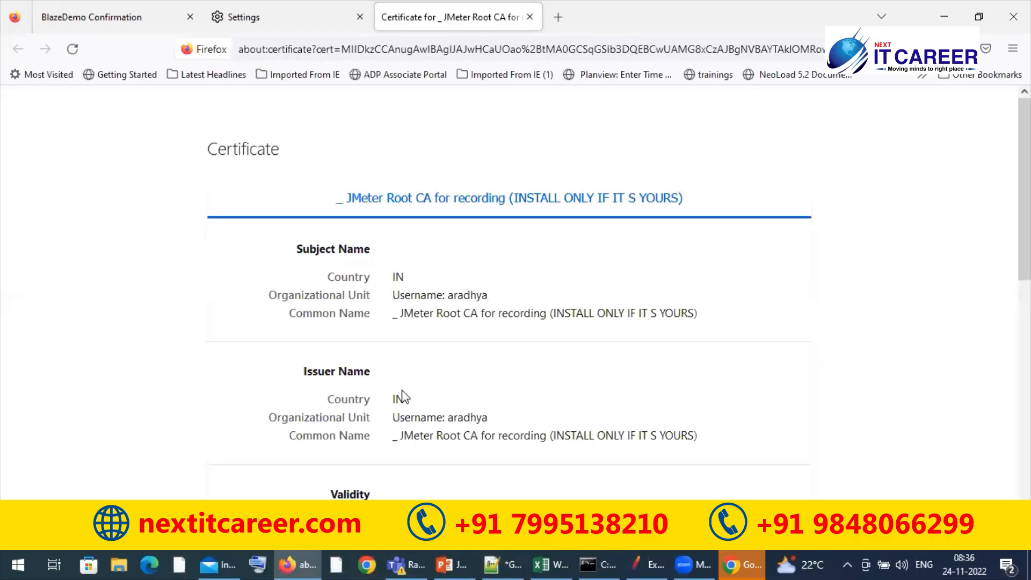
scroll(651, 226, "down", 5)
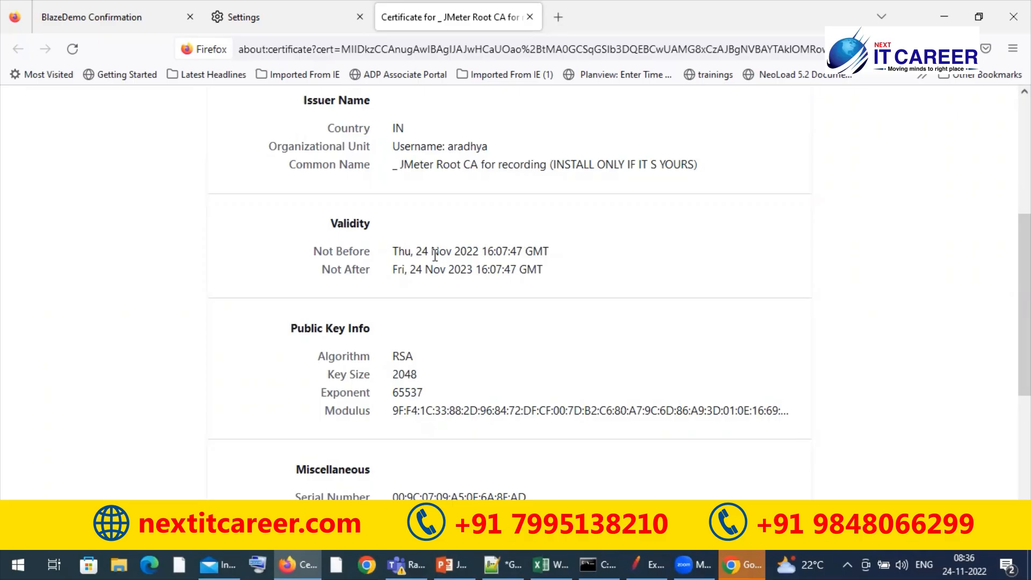
left_click_drag(421, 252, 473, 251)
left_click(517, 245)
left_click_drag(395, 271, 478, 270)
left_click(483, 294)
left_click_drag(314, 251, 398, 262)
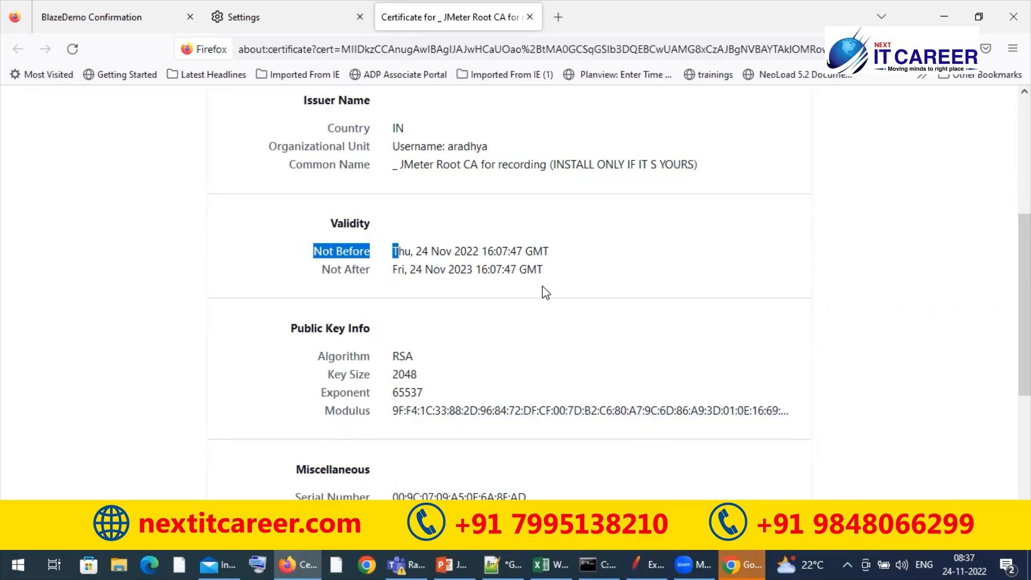
left_click(556, 279)
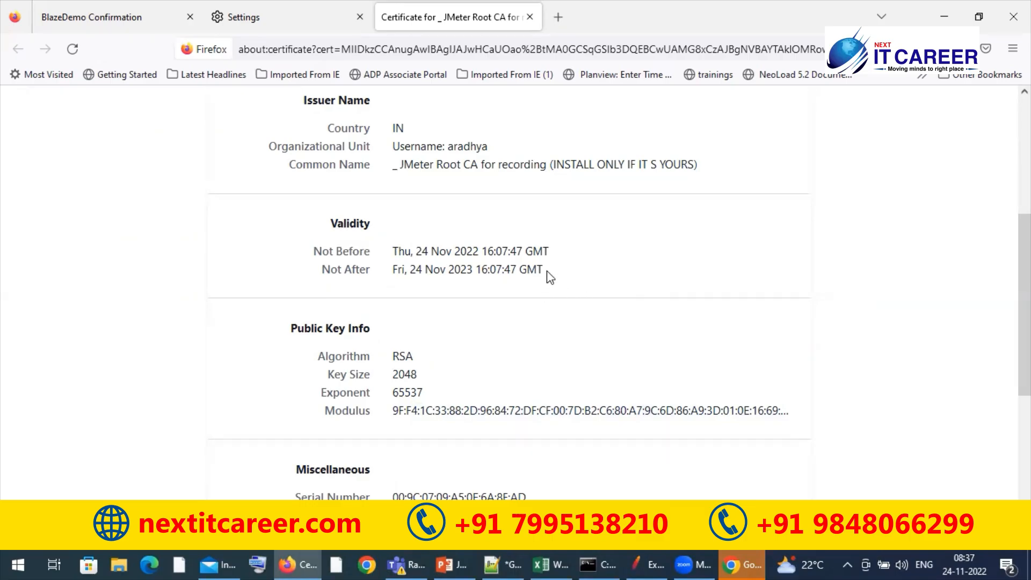
Highlight the Not Before date in the certificate's Validity section
left_click_drag(547, 271, 480, 251)
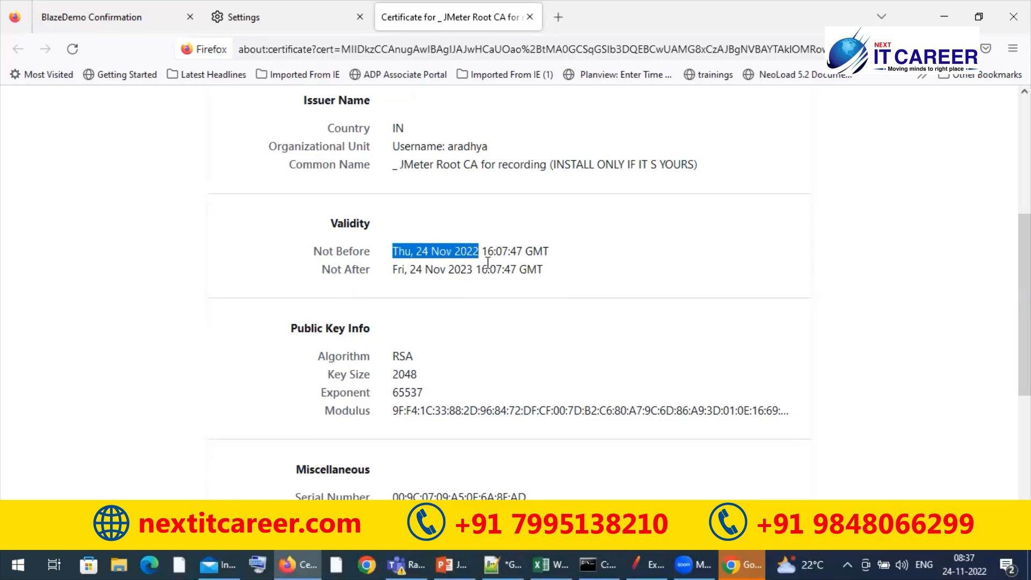
left_click(545, 285)
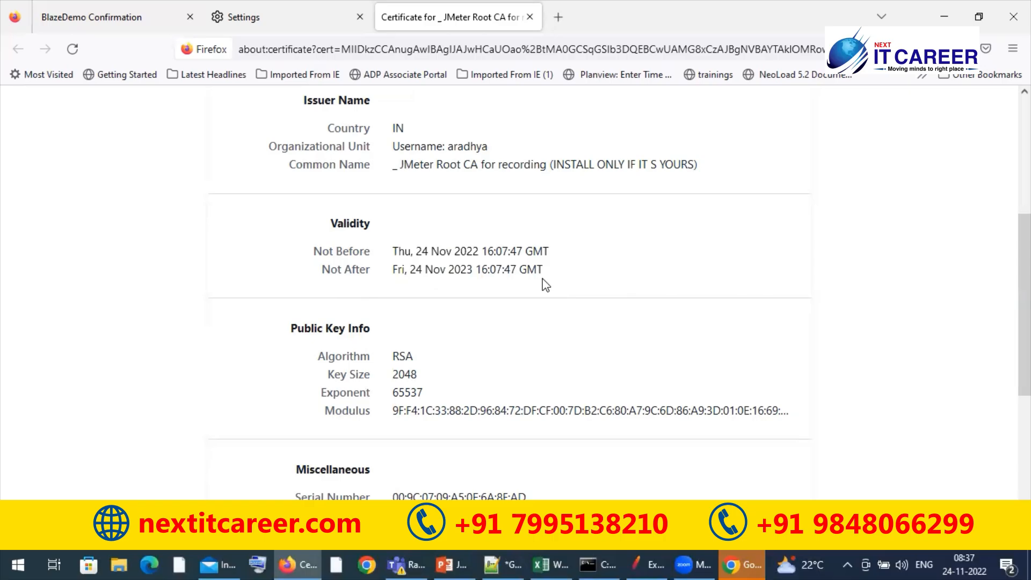
Open jmeter.properties from the bin folder of apache-jmeter-5.5 on the E: drive in Notepad++
left_click(119, 564)
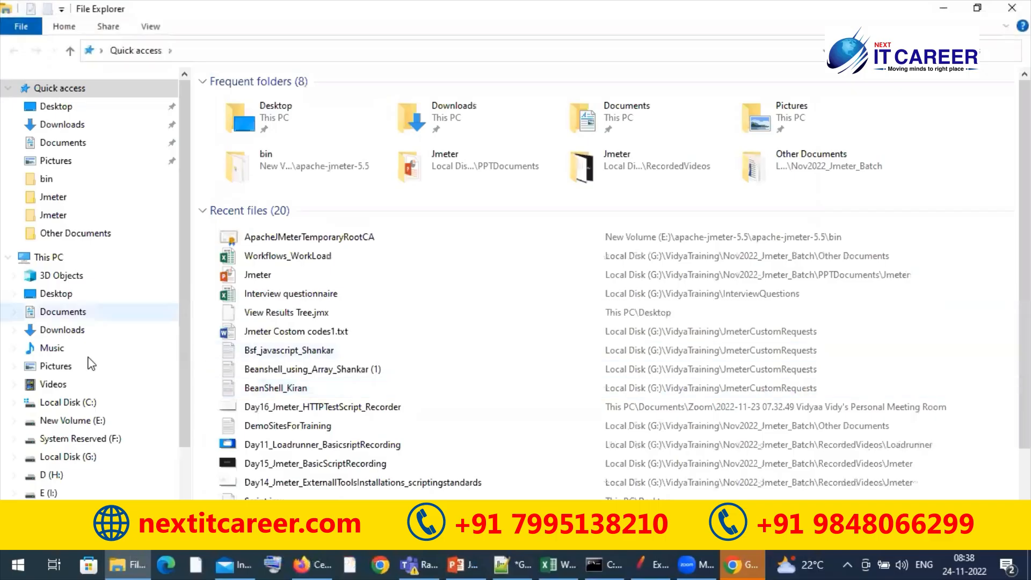
left_click(74, 425)
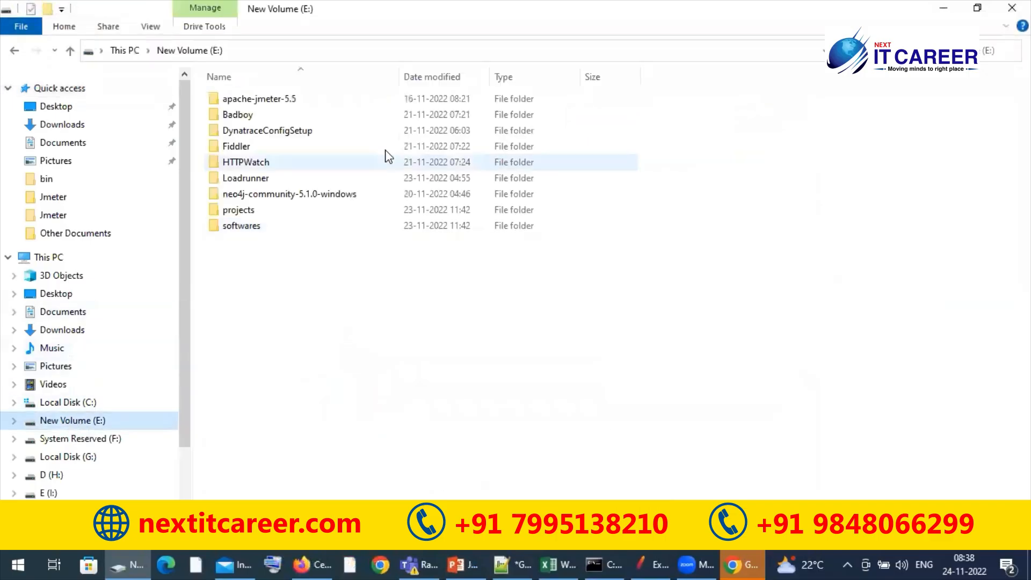
left_click(316, 102)
double_click(316, 102)
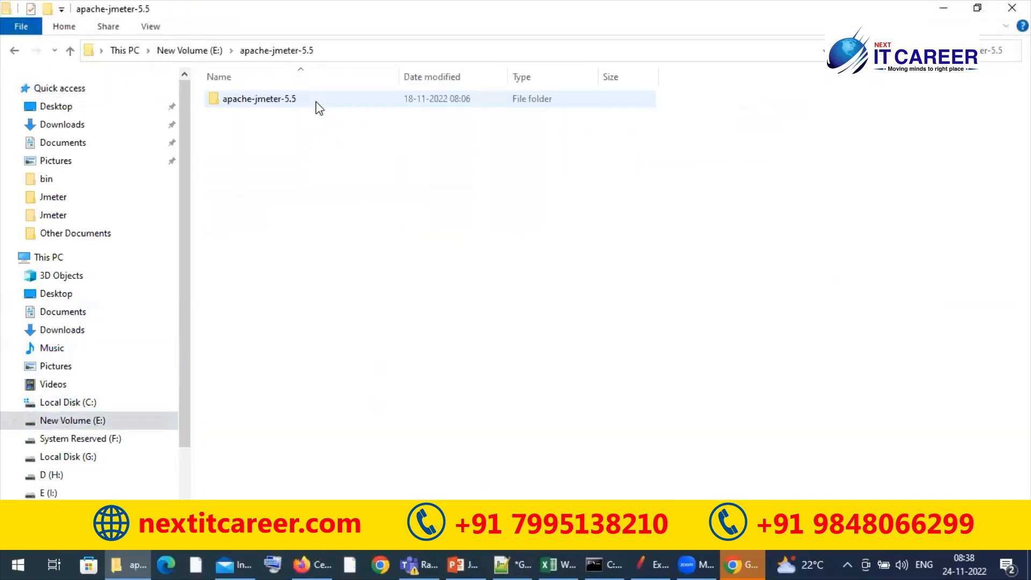
double_click(295, 102)
double_click(272, 116)
left_click(268, 336)
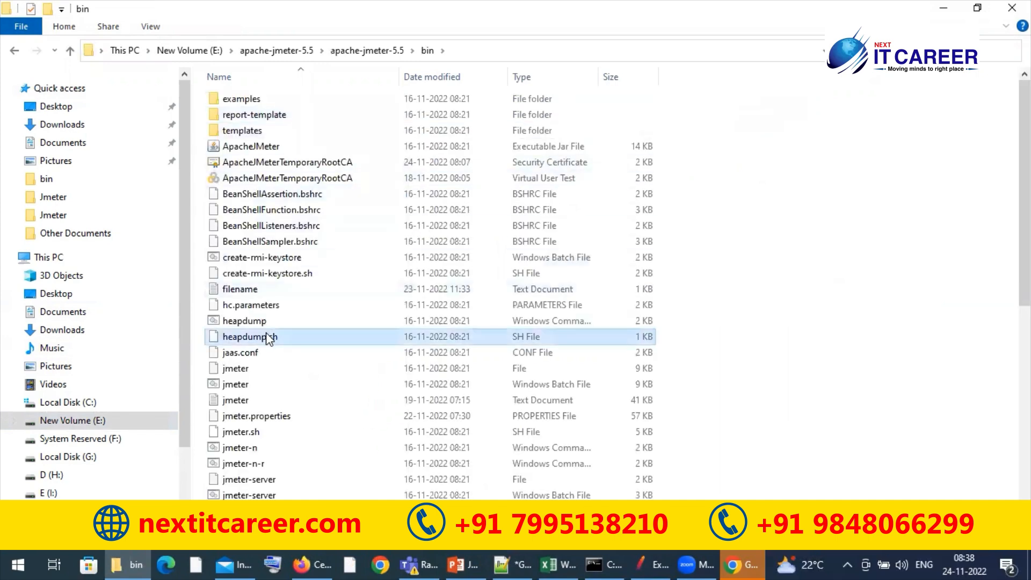
left_click(277, 416)
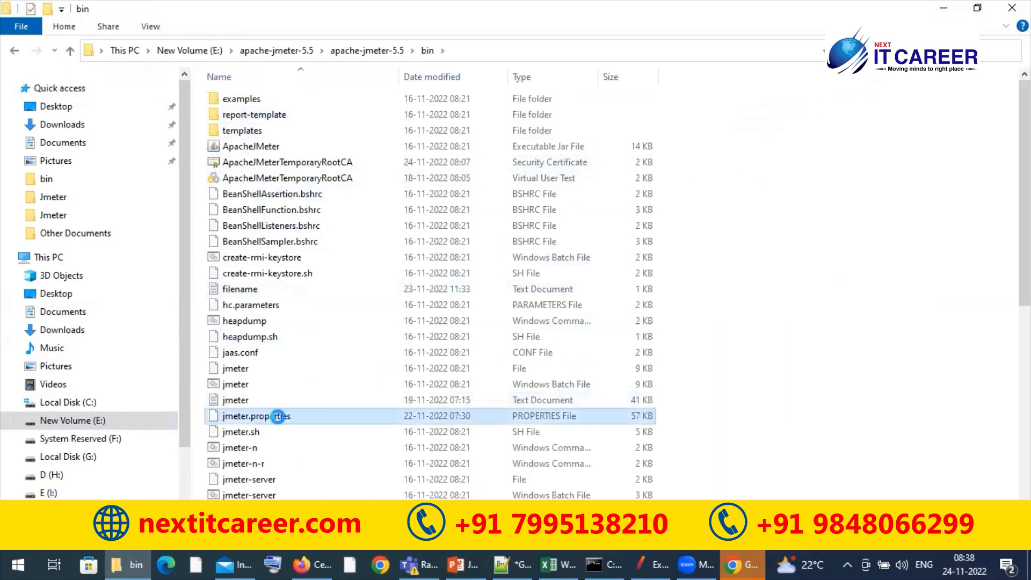
right_click(278, 416)
left_click(357, 219)
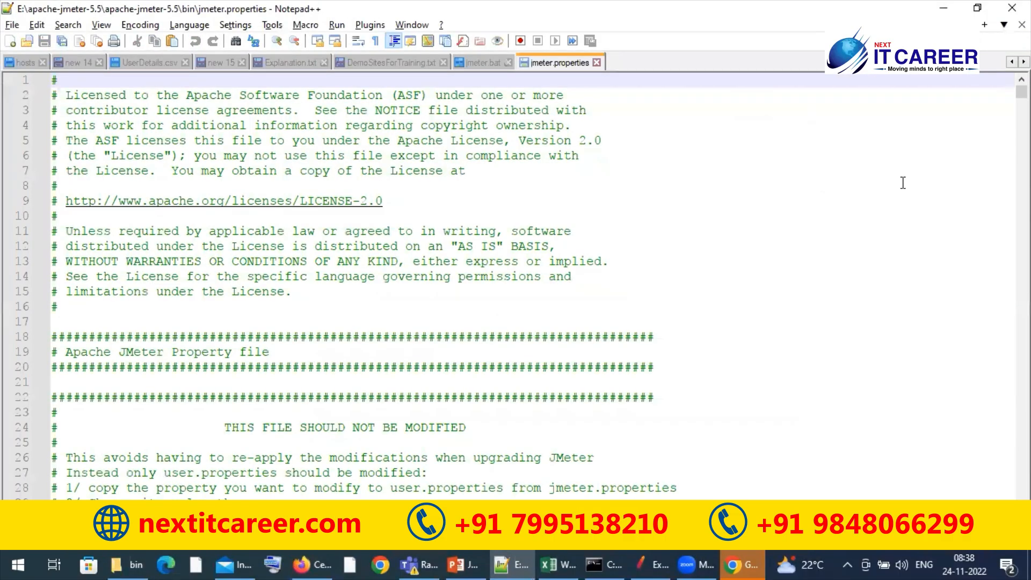
Search the file for "validity", examine the proxy.cert.validity property, then close jmeter.properties and minimize Notepad++
key("ctrl+f")
type("validity")
key("Return")
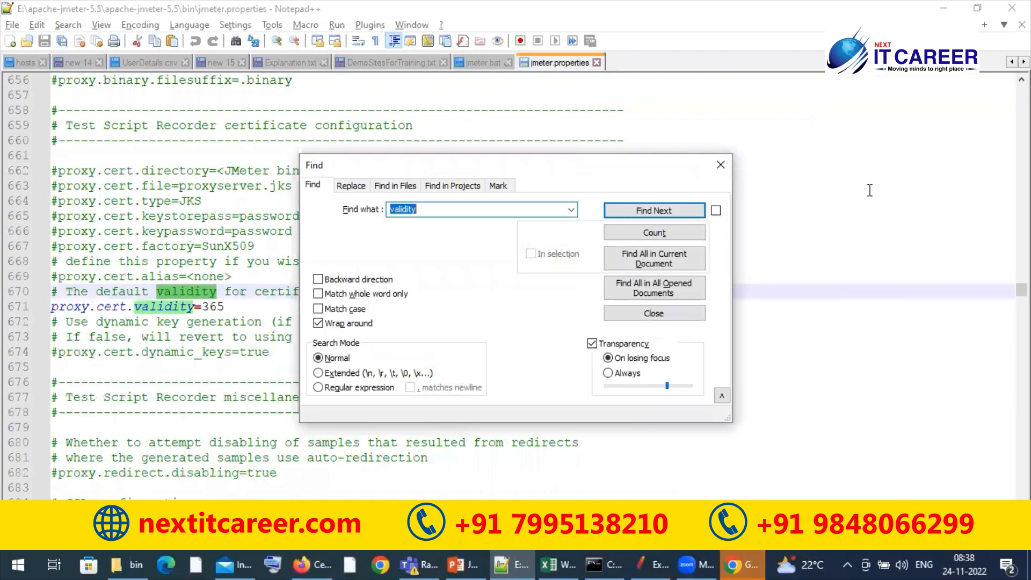
left_click(720, 164)
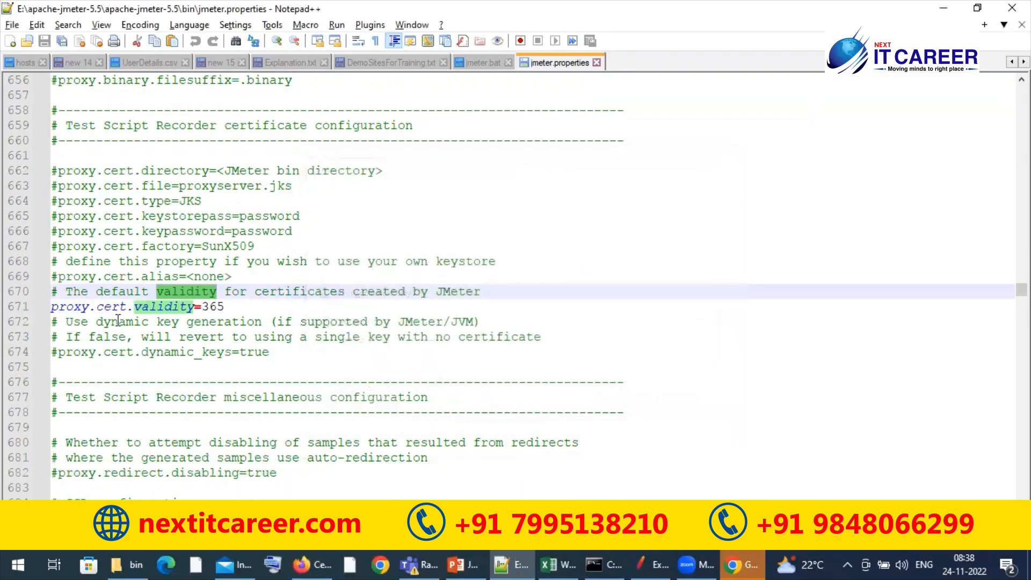
left_click(54, 307)
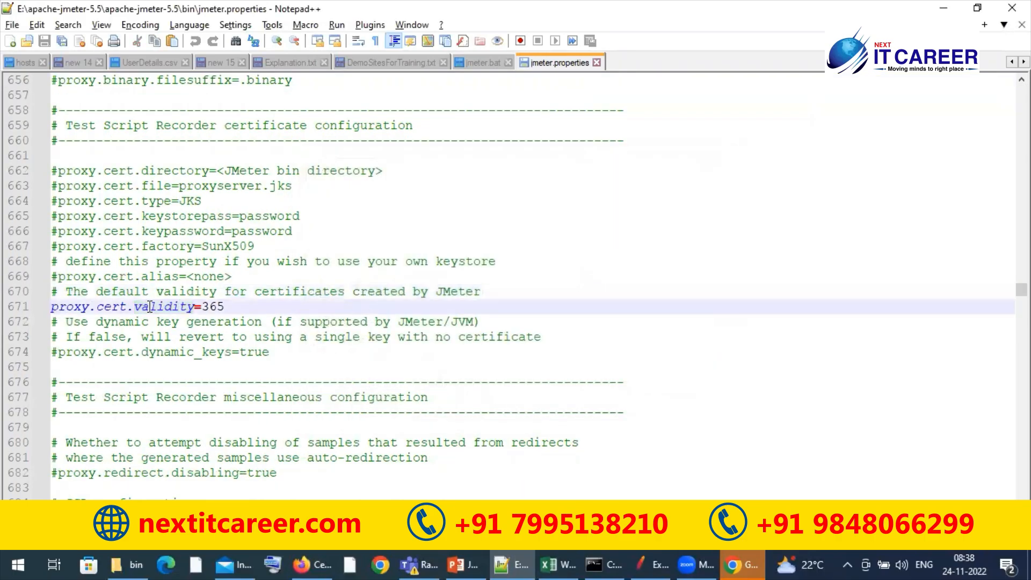
left_click(232, 307)
left_click(597, 62)
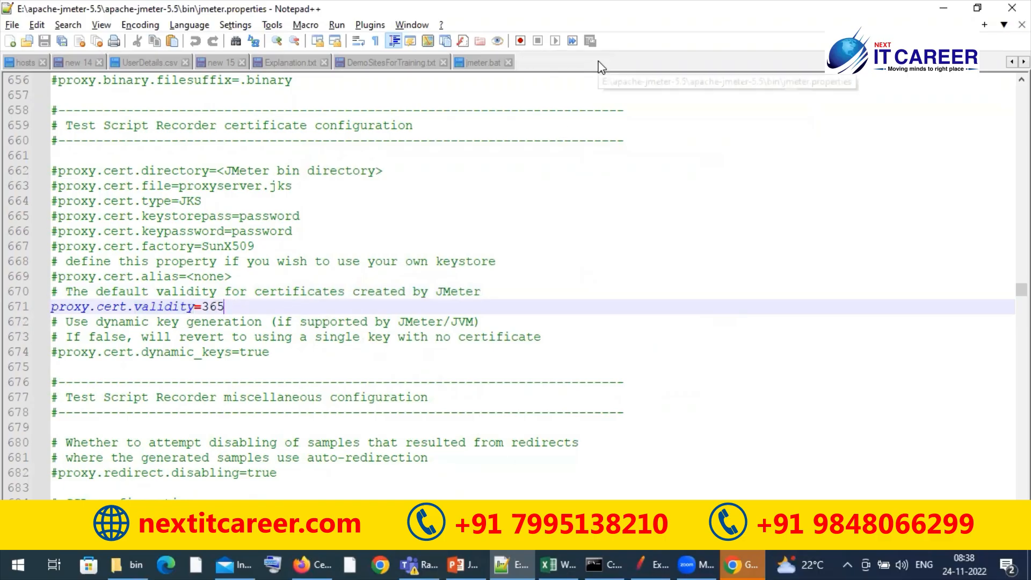
left_click(944, 8)
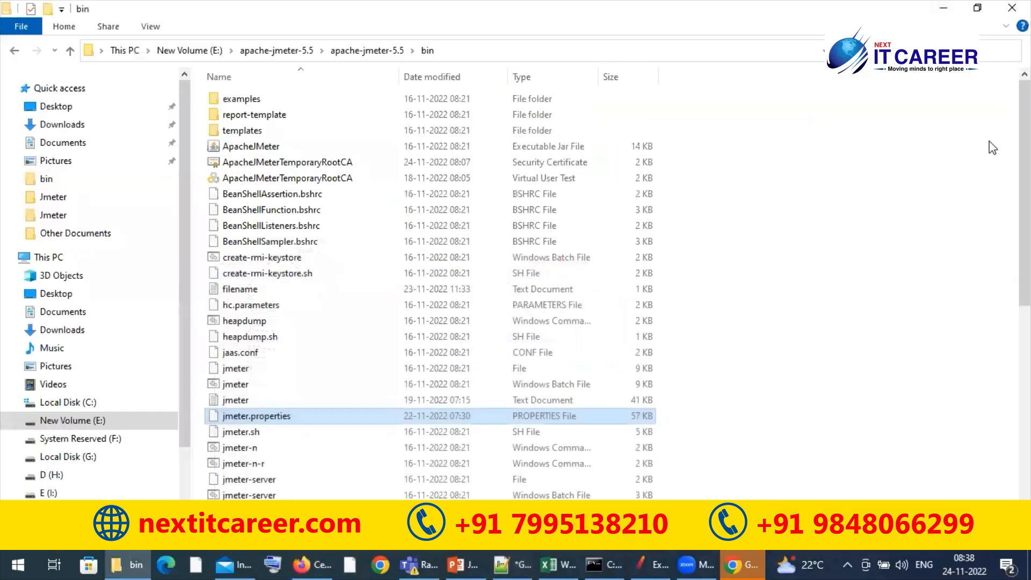
Check the heap advice in JMeter's command console, minimize it, and open the jmeter Windows batch file in Notepad++
scroll(990, 145, "down", 1)
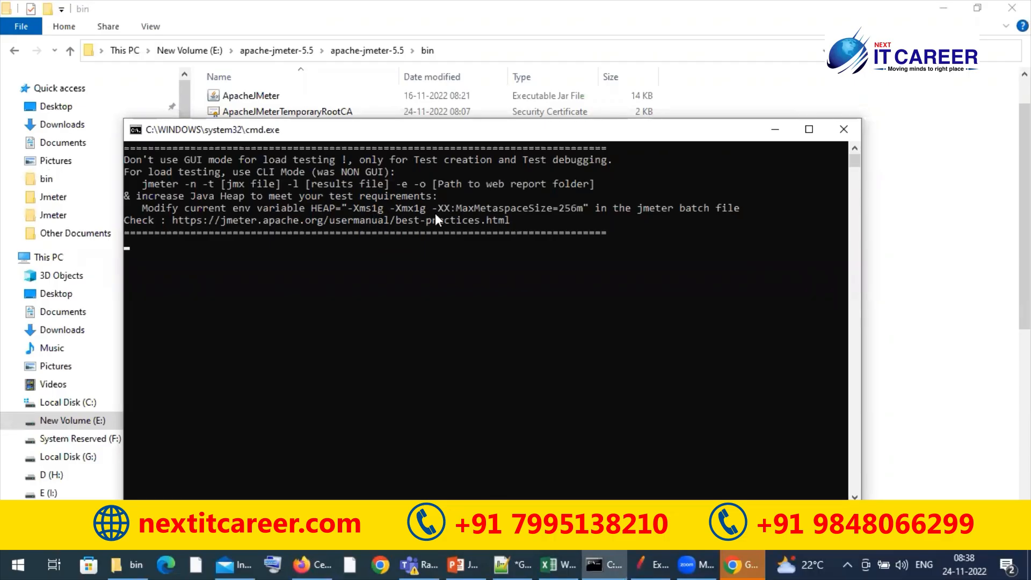
left_click(769, 133)
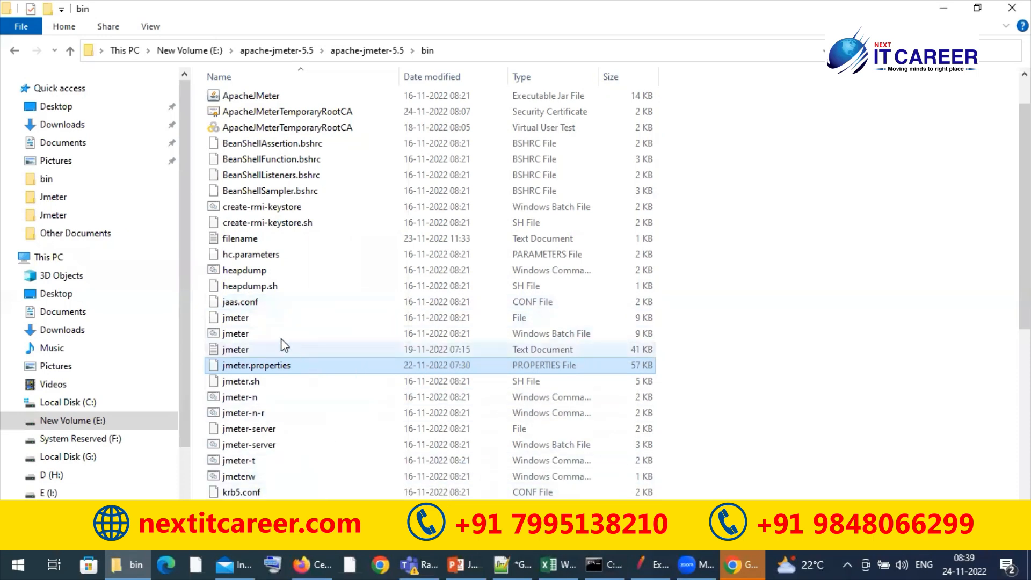
left_click(316, 333)
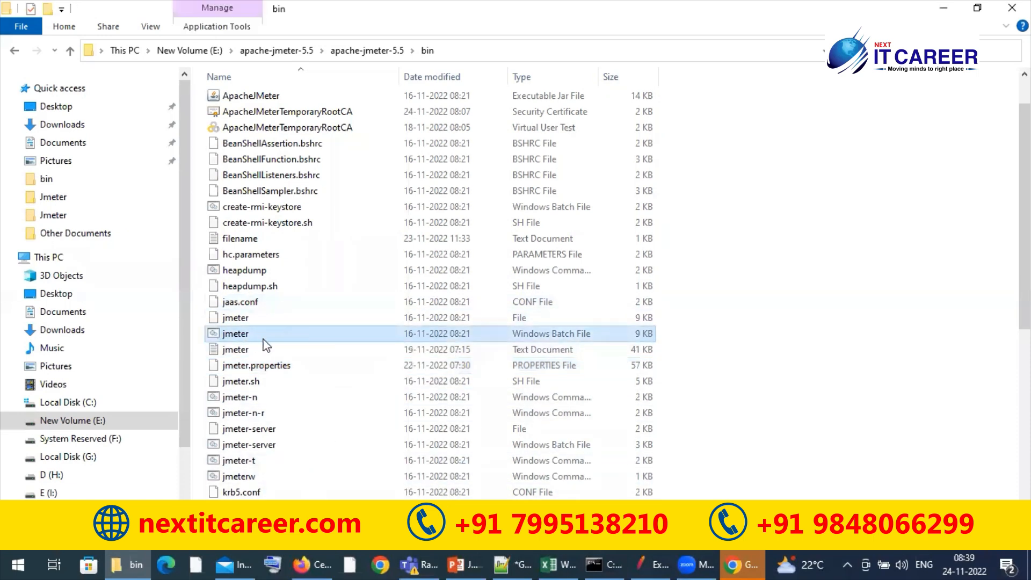
right_click(306, 335)
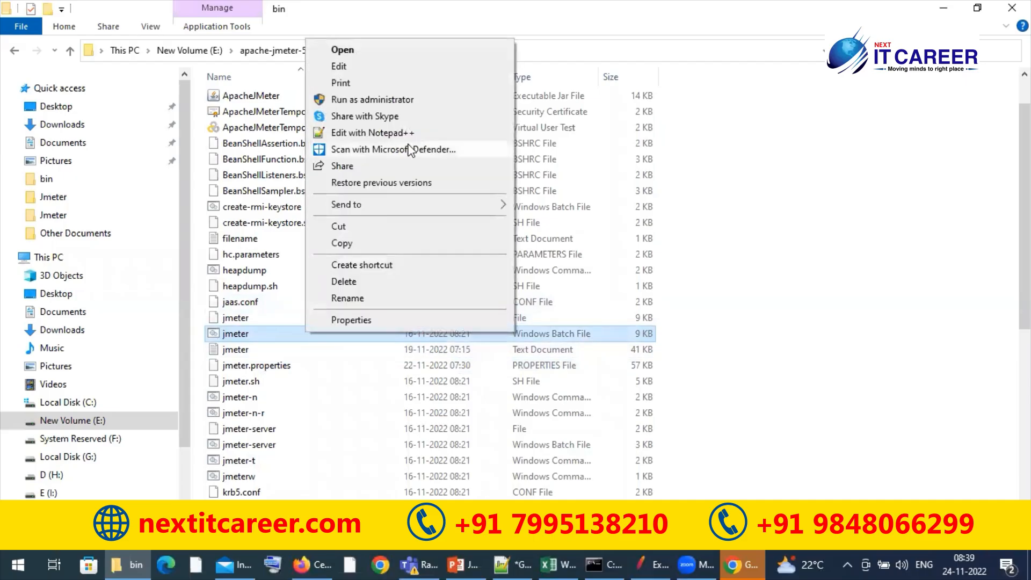
left_click(390, 133)
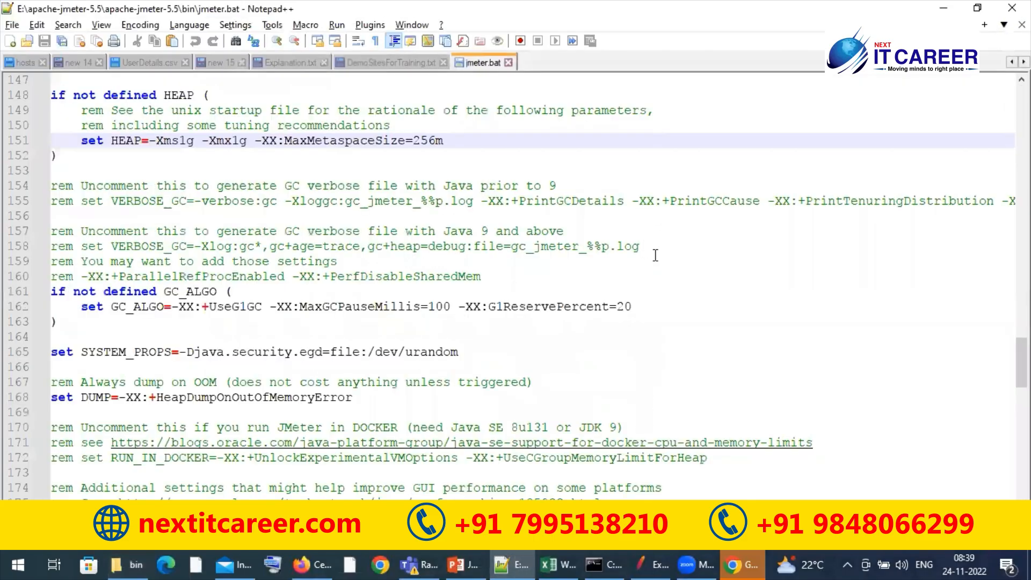
Look through jmeter.bat from its opening comments to the HEAP block and examine the -Xms and -Xmx settings
left_click_drag(1022, 359, 1021, 102)
scroll(516, 287, "down", 20)
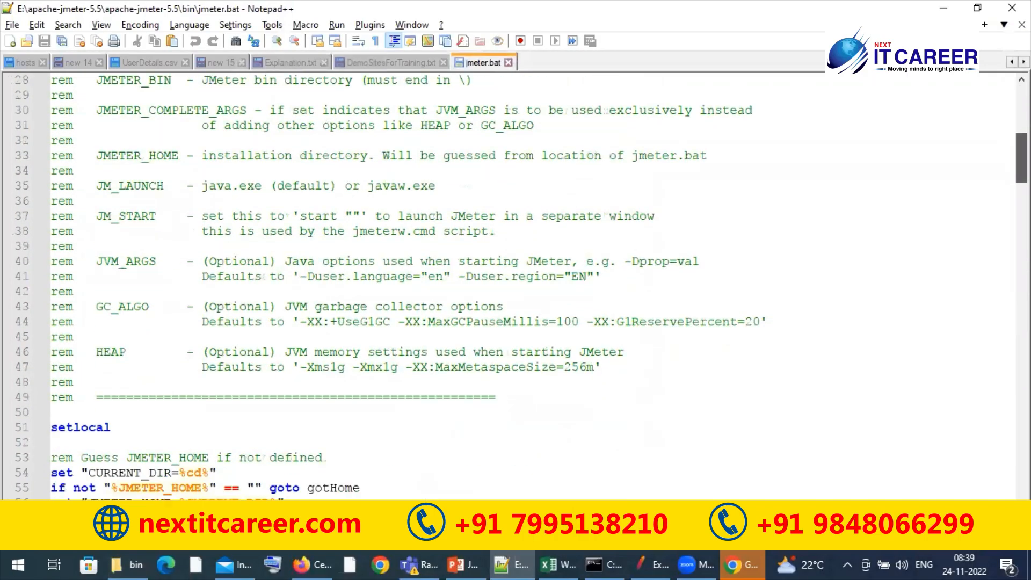
scroll(516, 287, "down", 10)
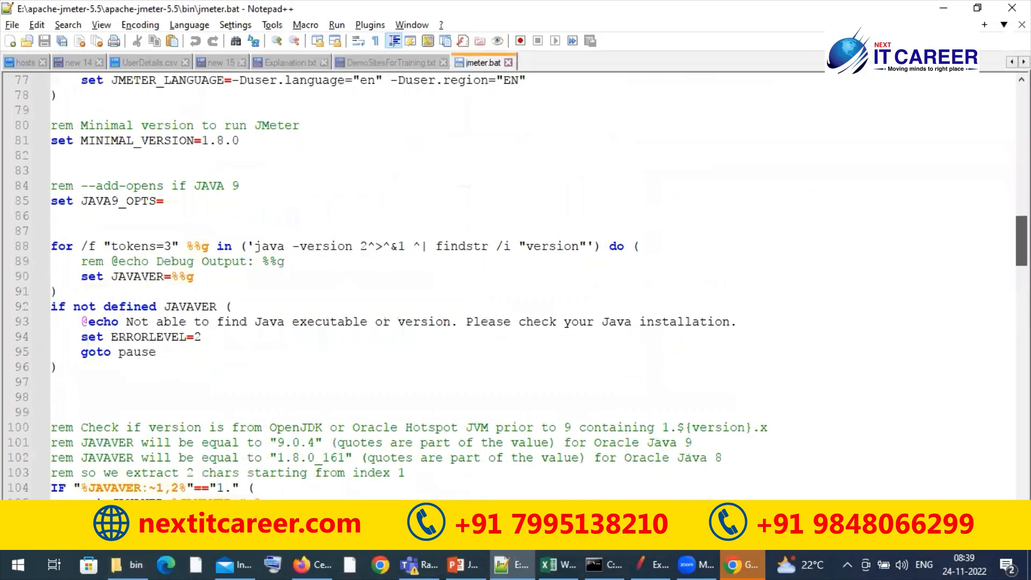
scroll(516, 288, "down", 5)
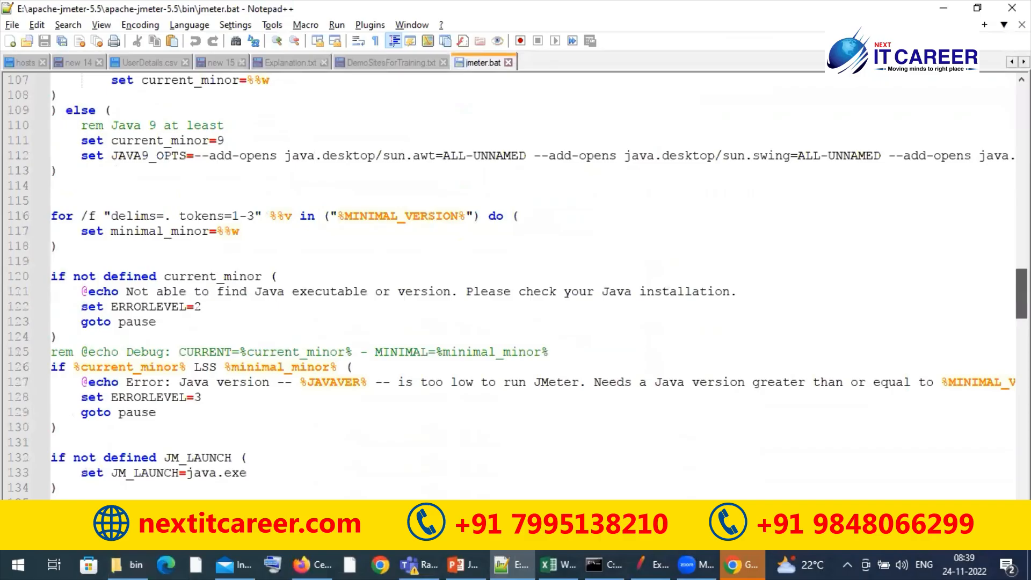
scroll(515, 288, "down", 8)
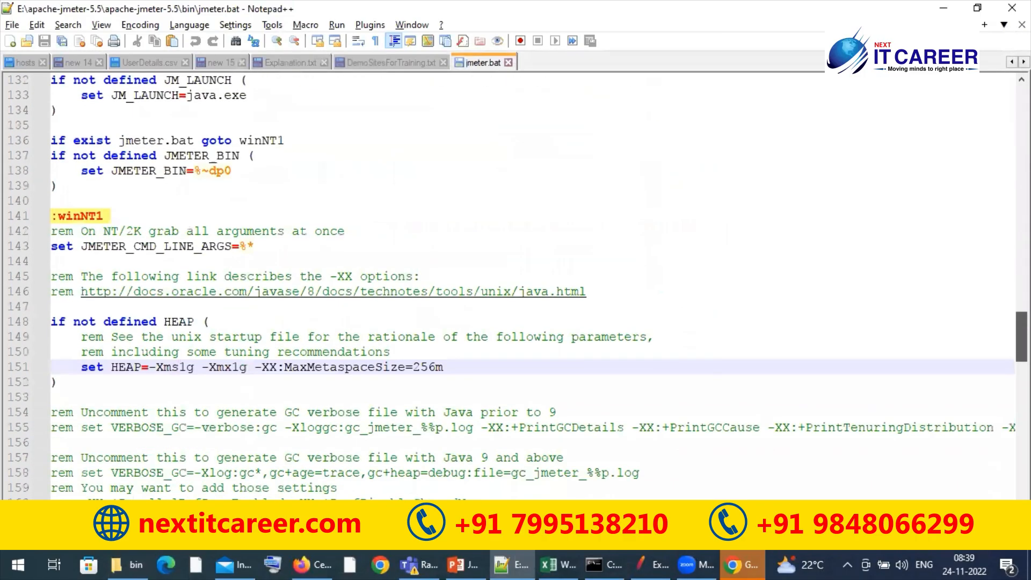
scroll(424, 285, "down", 2)
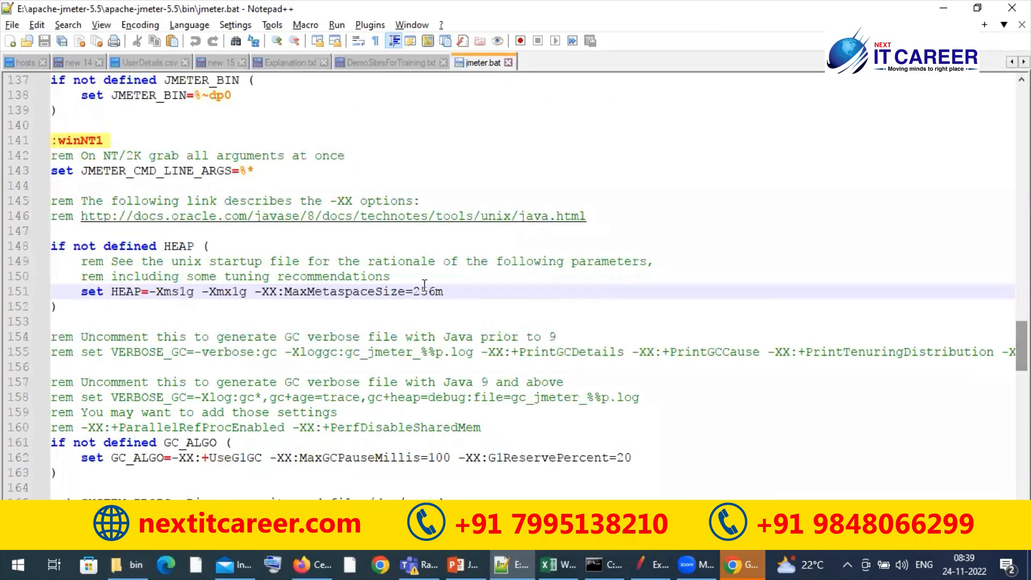
double_click(179, 246)
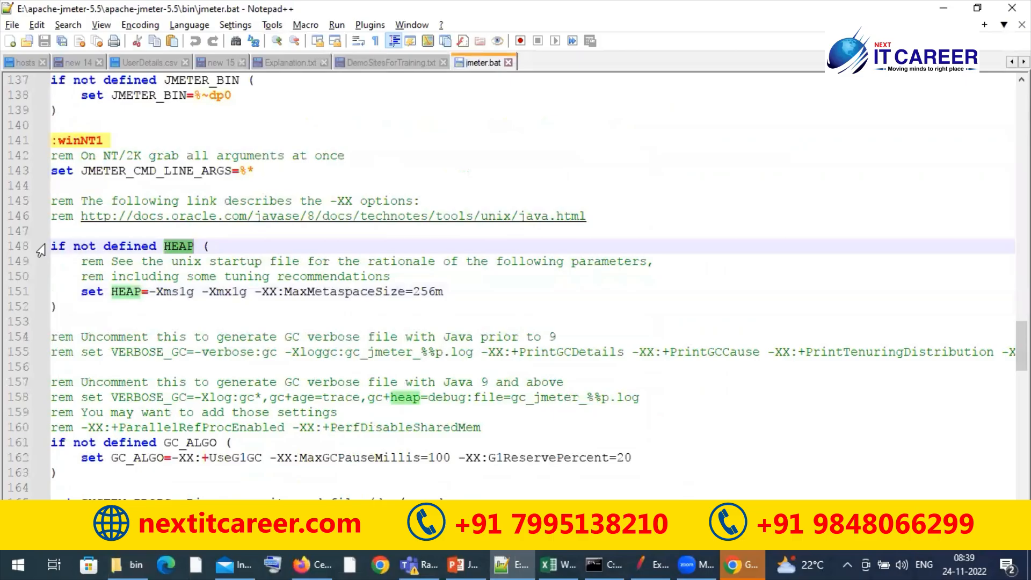
left_click(167, 265)
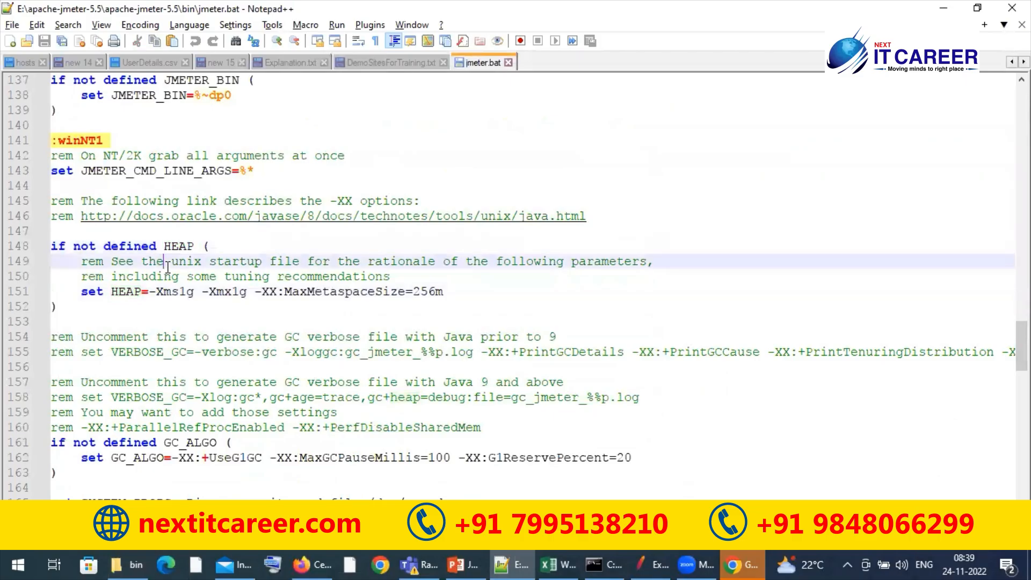
left_click(188, 294)
left_click(234, 294)
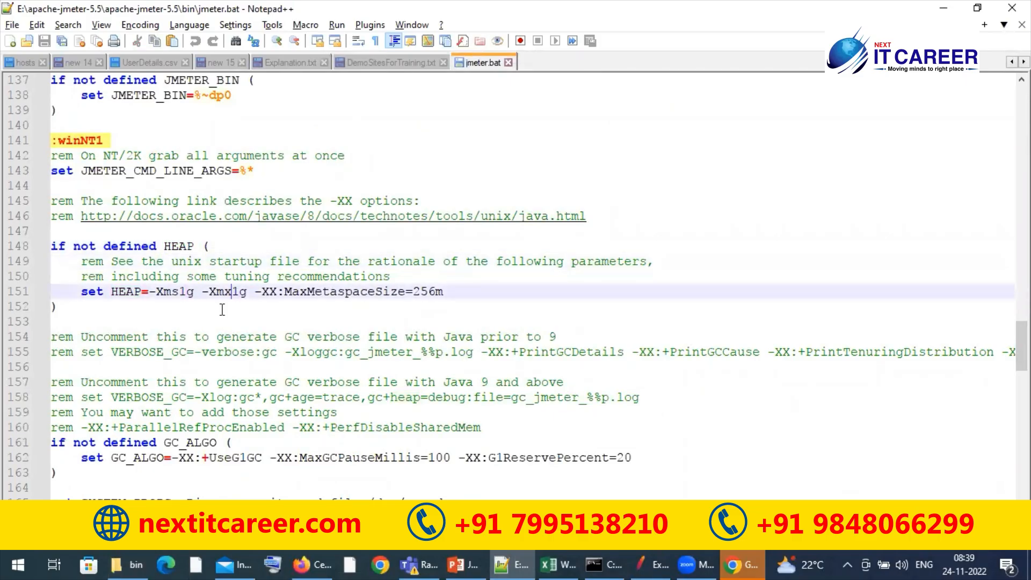
Change the heap line in jmeter.bat to -Xms2g and -Xmx2g
left_click(187, 292)
key("BackSpace")
type("2")
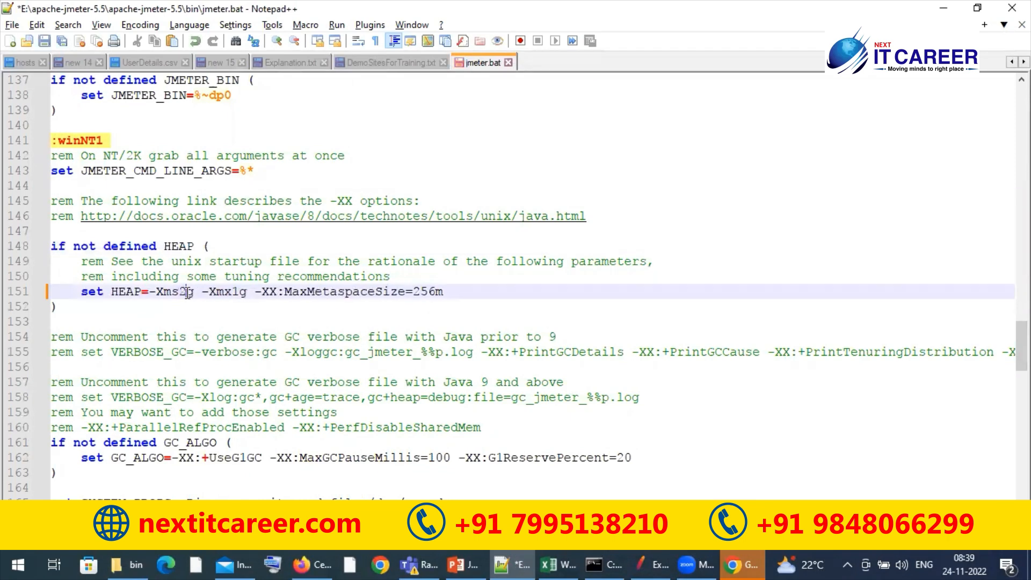
left_click(240, 292)
key("BackSpace")
type("2")
Switch to JMeter, review earlier entries in the log viewer, and minimize its window
left_click(638, 563)
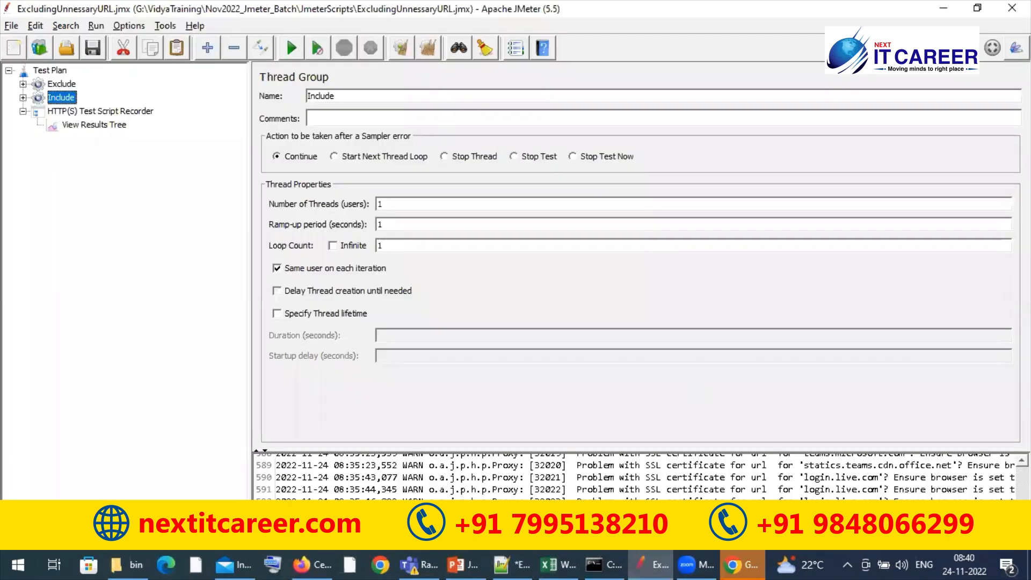
left_click(541, 480)
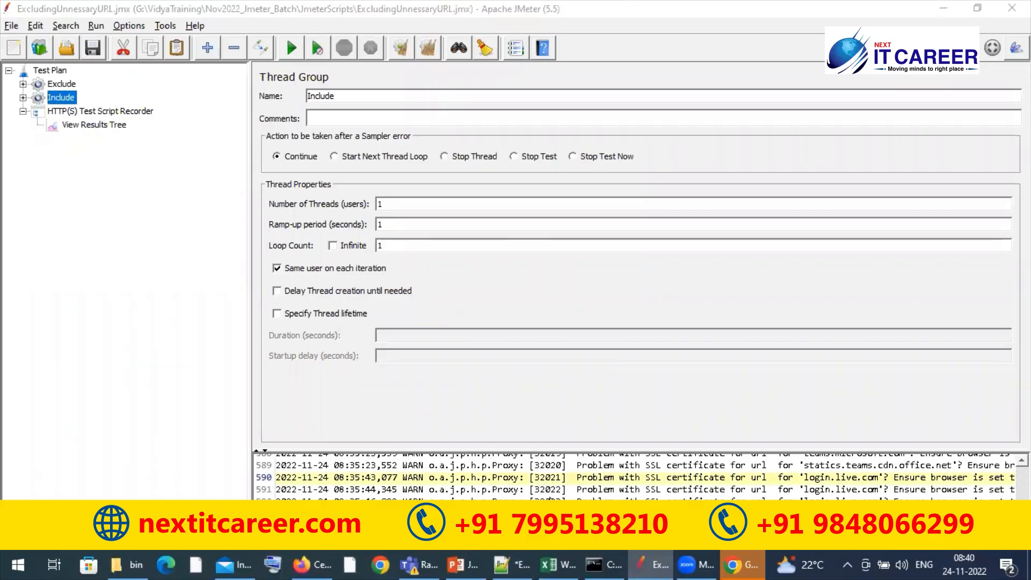
scroll(550, 495, "up", 5)
scroll(550, 496, "up", 9)
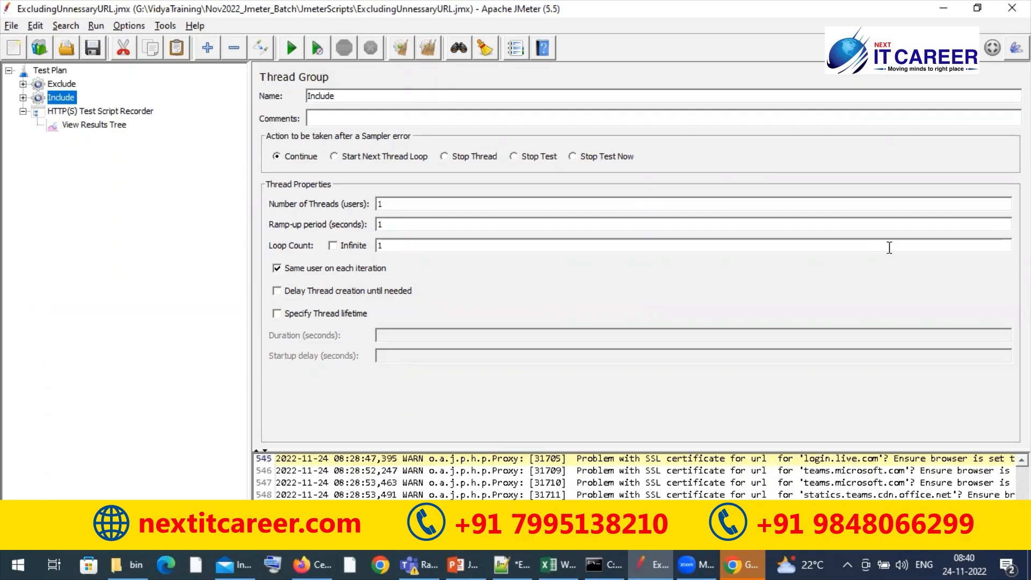
left_click(944, 8)
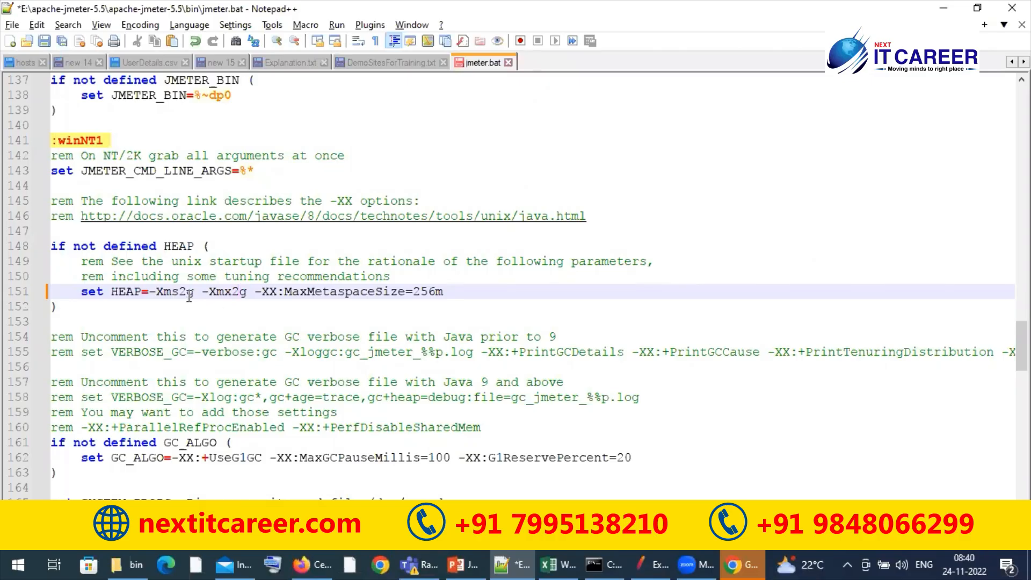
Save the edited jmeter.bat and close the file
left_click(228, 326)
key("ctrl+s")
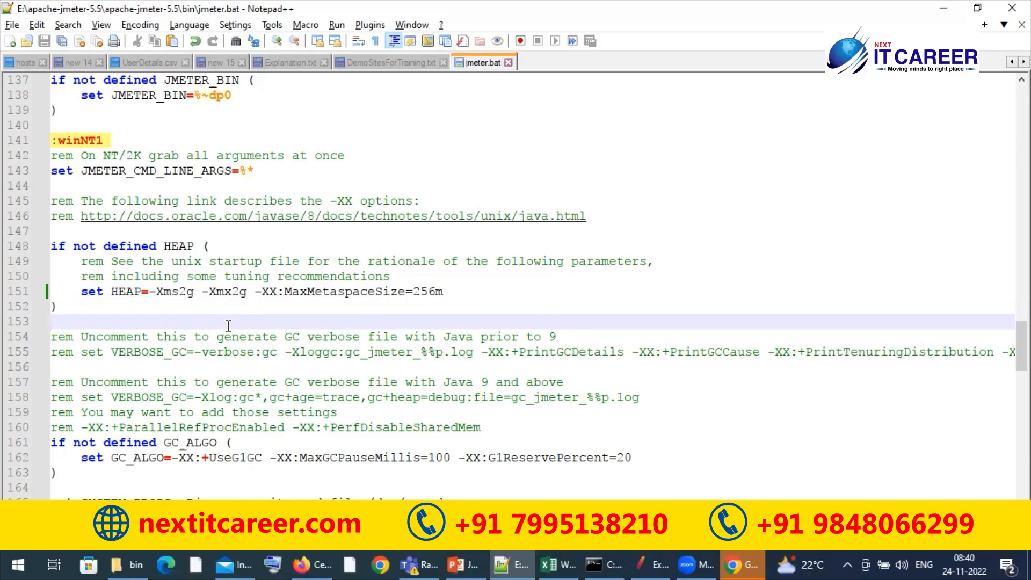
left_click(181, 293)
left_click(206, 309)
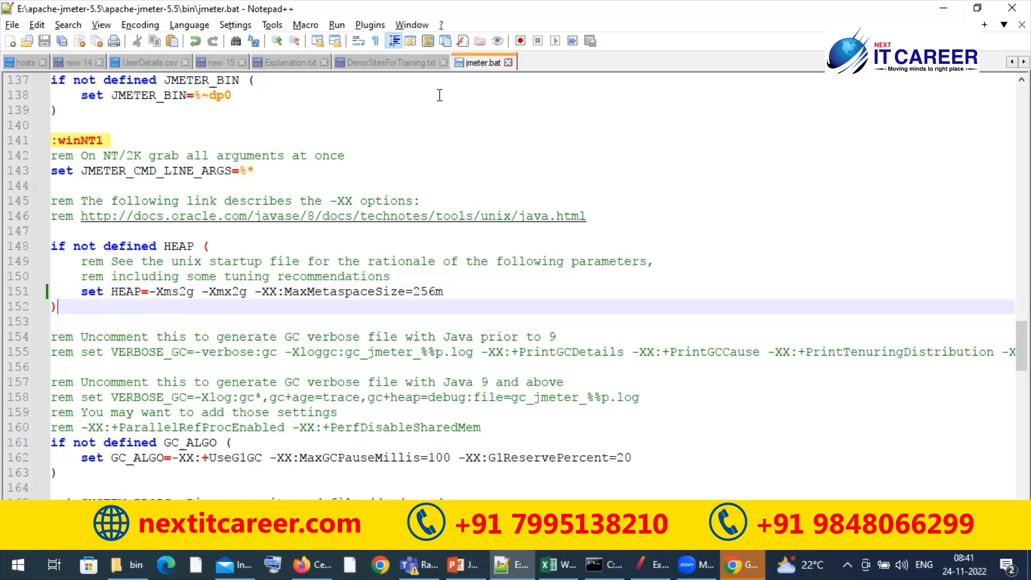
key("ctrl+w")
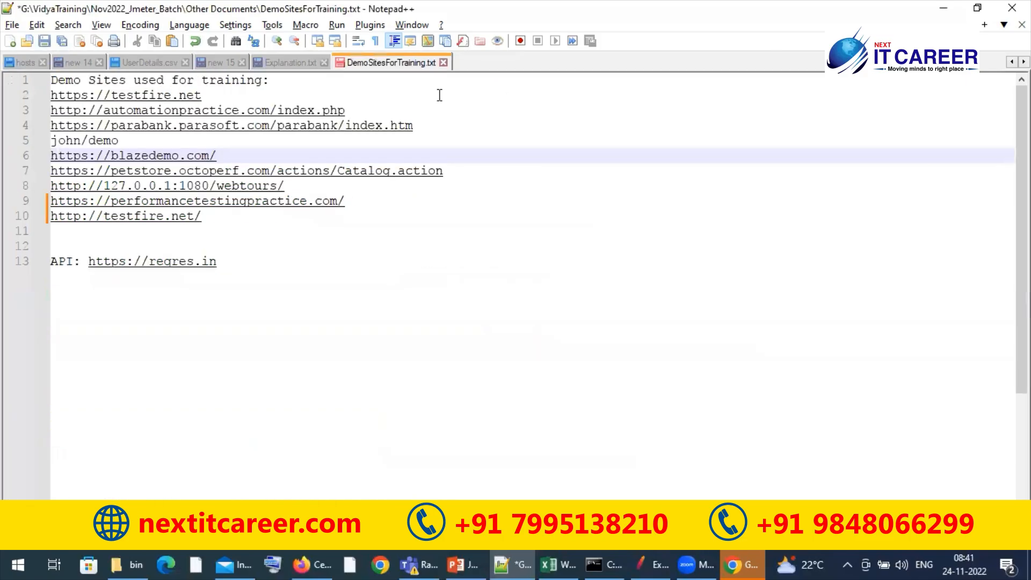
Bring up the Chrome profile chooser window and close it
left_click(737, 563)
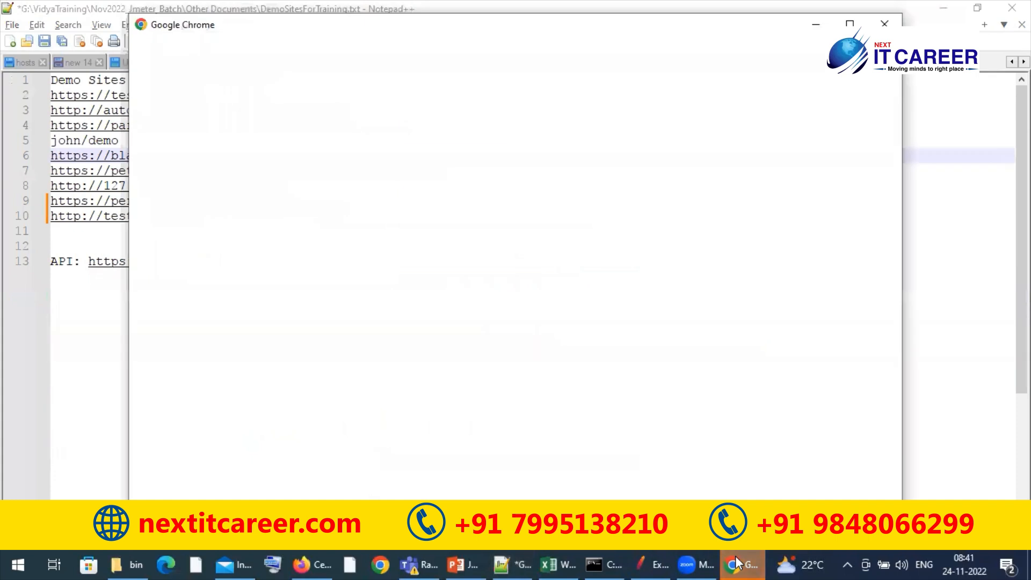
left_click(884, 24)
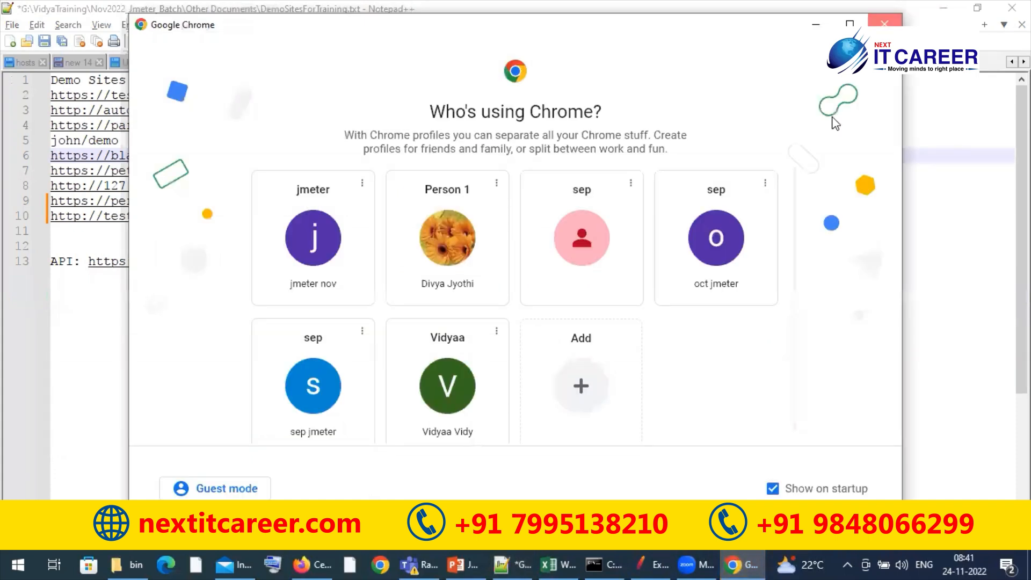
Switch to JMeter and restart it, saving the unsaved changes to the ExcludingUnnessaryURL.jmx test plan
left_click(693, 564)
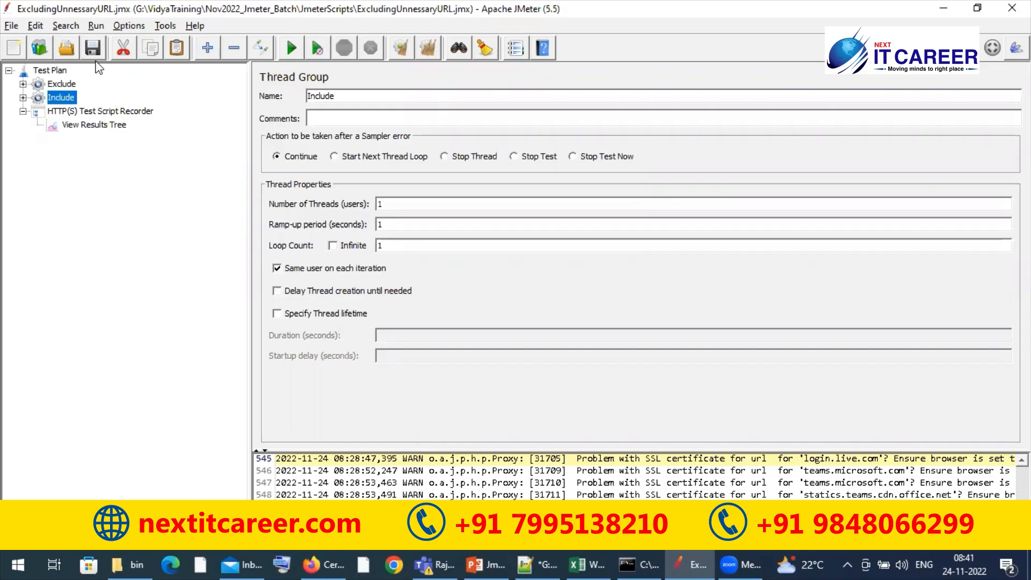
left_click(11, 26)
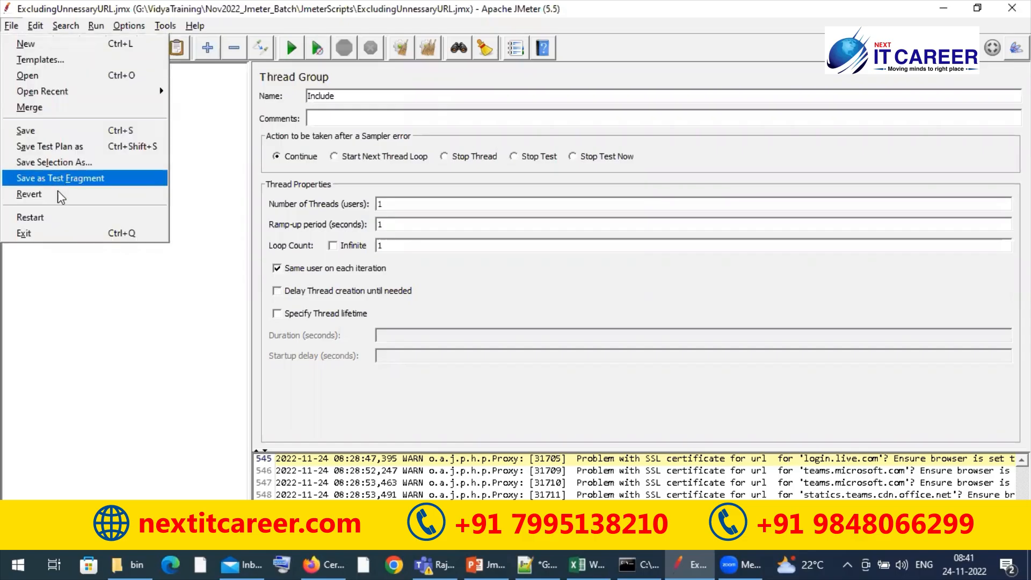
left_click(42, 214)
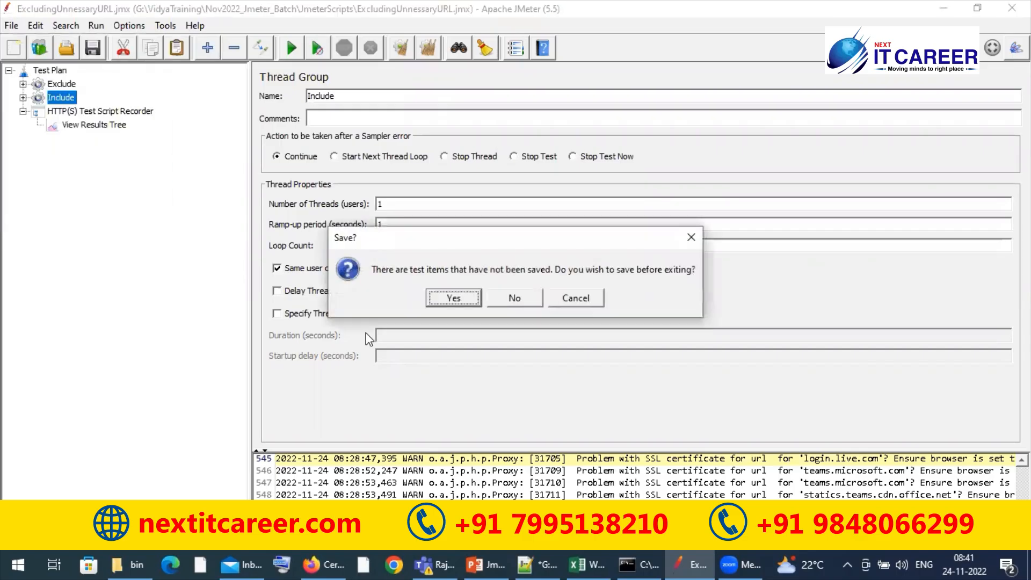
left_click(457, 299)
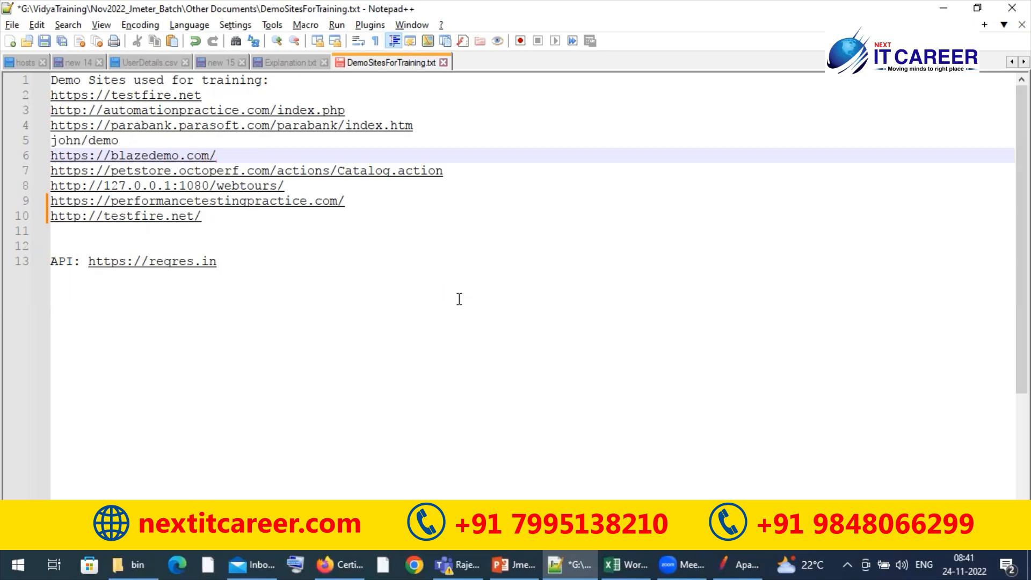
Switch to the Jmeter presentation in PowerPoint
left_click(534, 558)
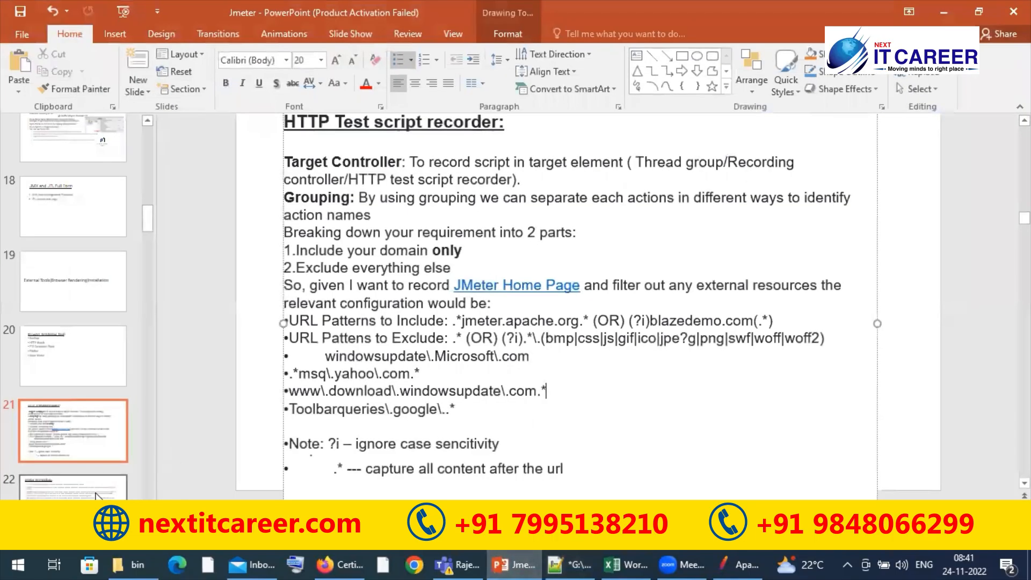
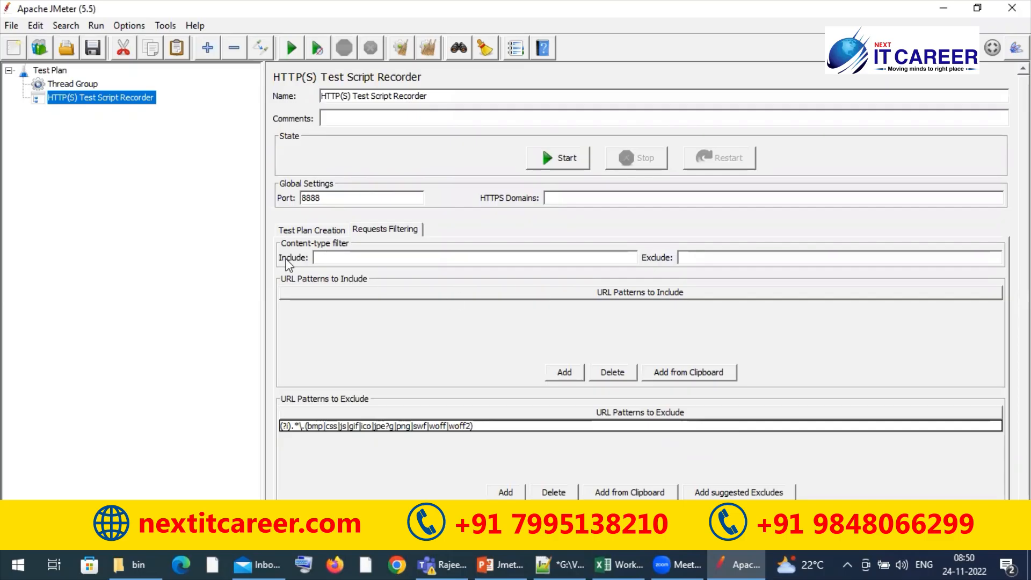
Reopen the recent test plan ExcludingUnnessaryURL.jmx, discarding the unsaved items of the current plan
left_click(12, 25)
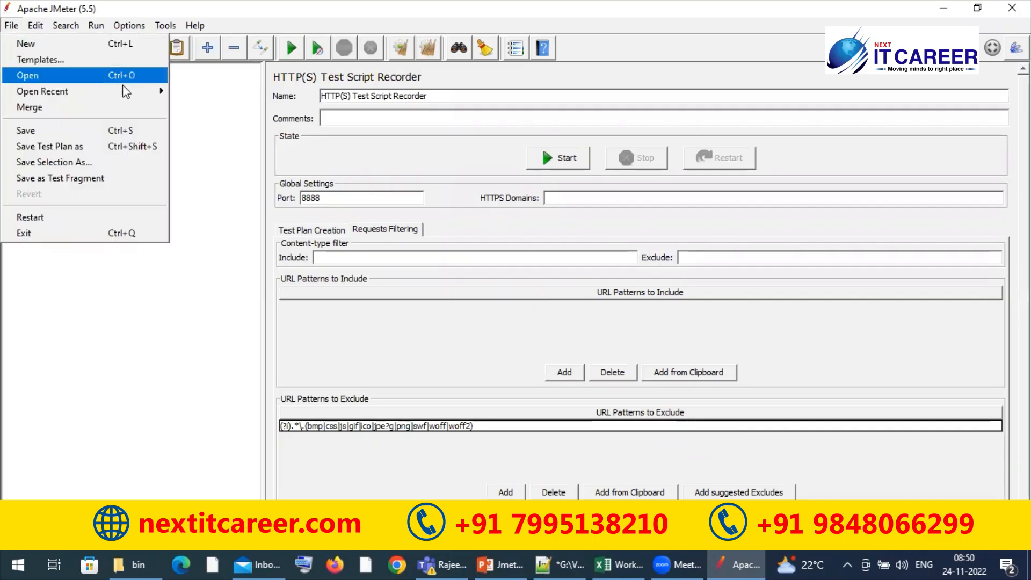
mouse_move(123, 92)
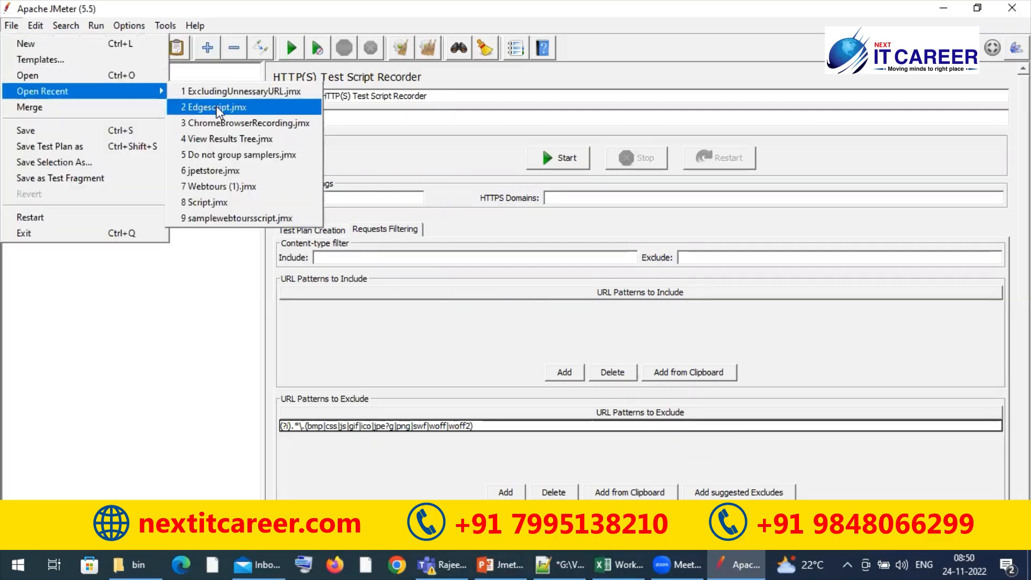
left_click(226, 94)
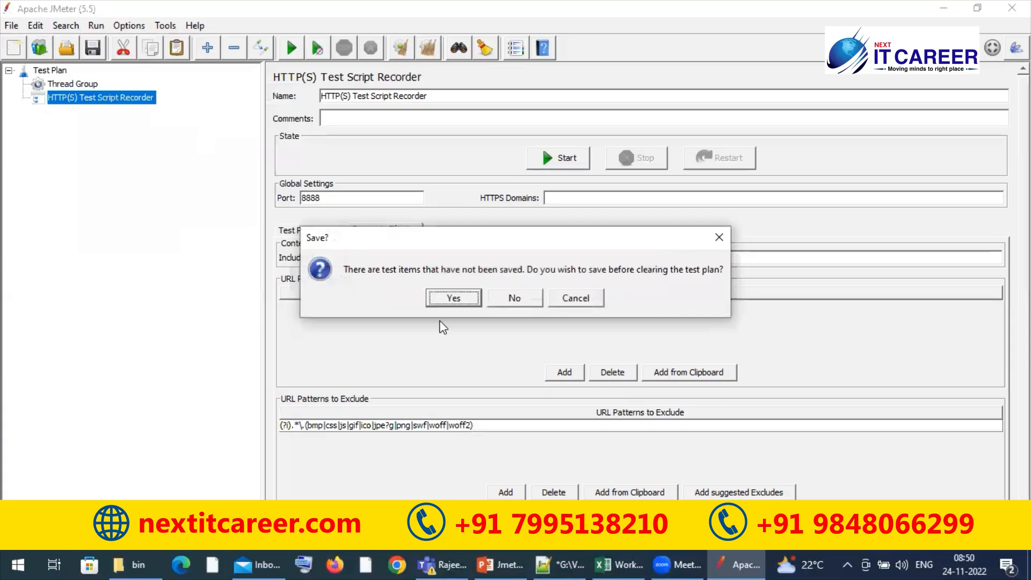
left_click(508, 301)
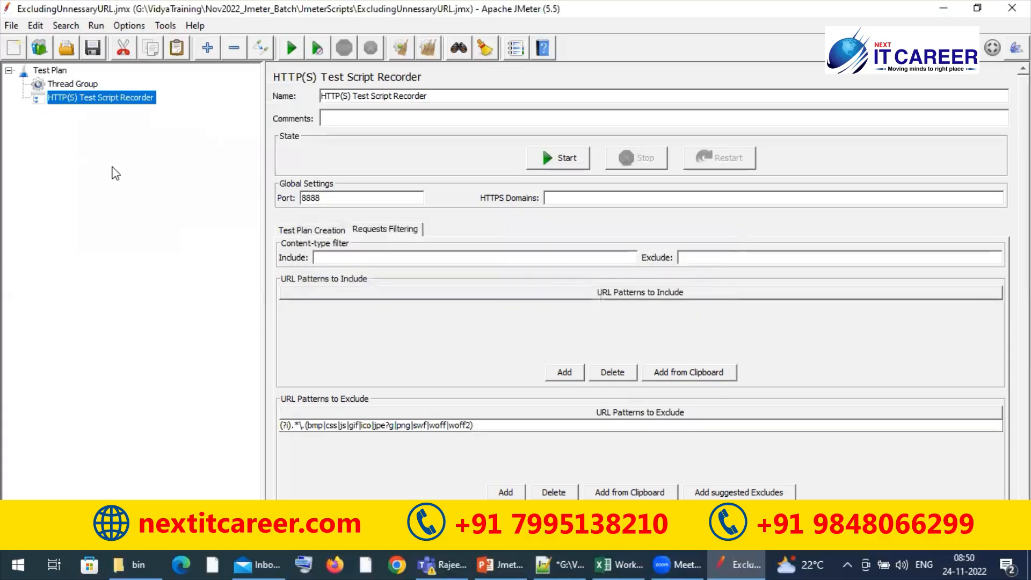
Expand the Exclude thread group and its Recording Controller, and view the advanced settings of the /v1/tiles-35 request
left_click(22, 84)
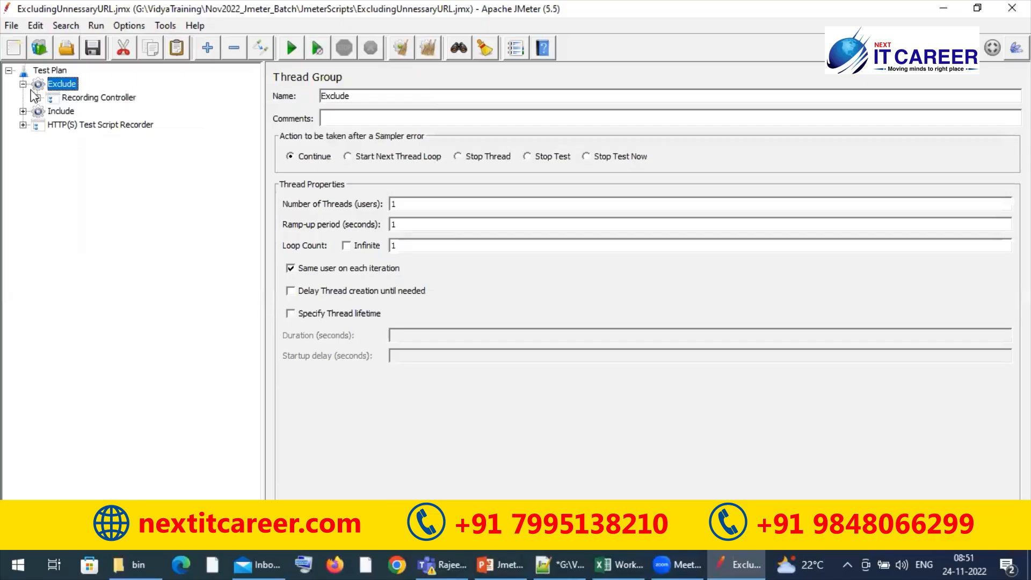
left_click(38, 97)
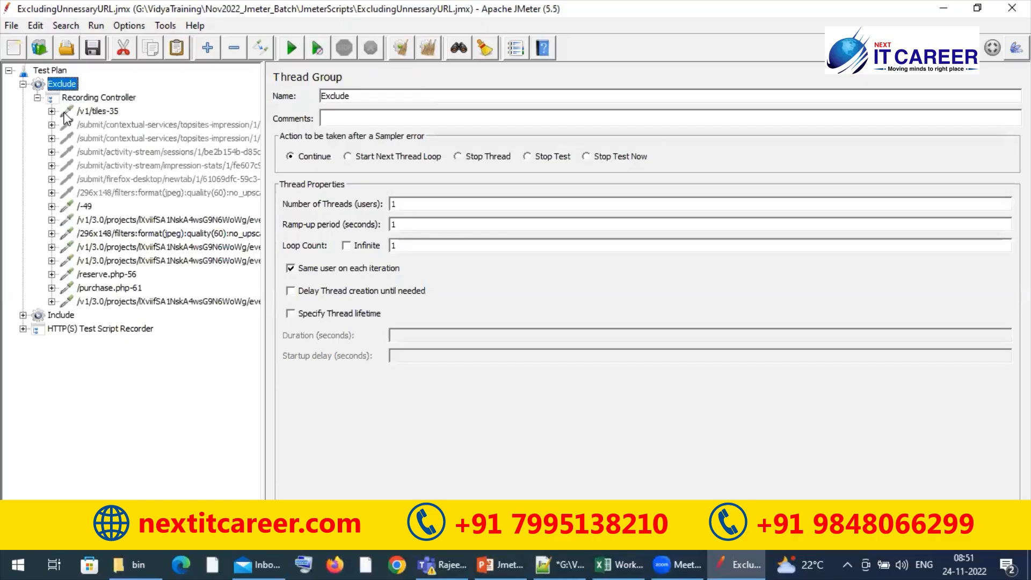
left_click(96, 112)
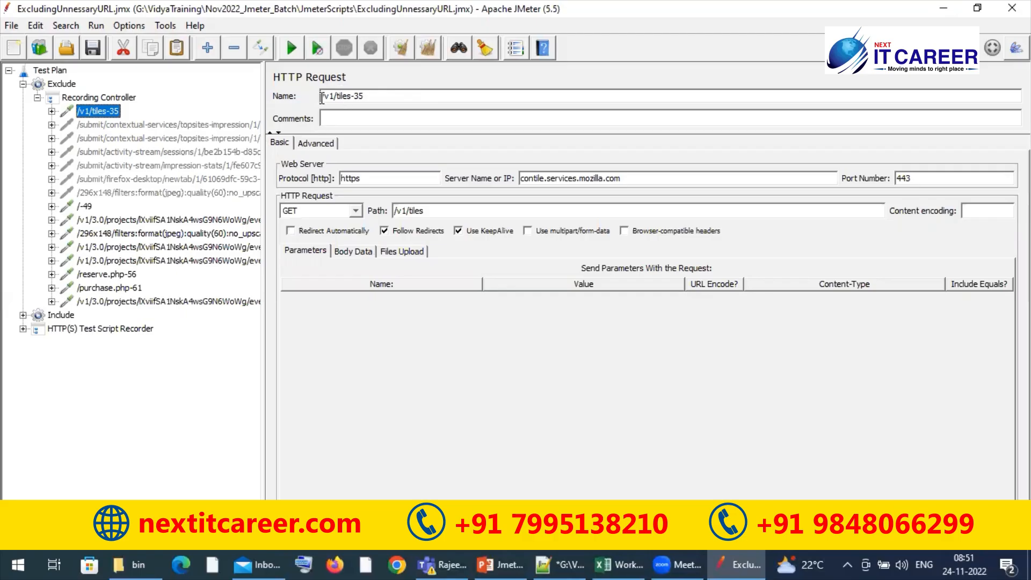
left_click(322, 143)
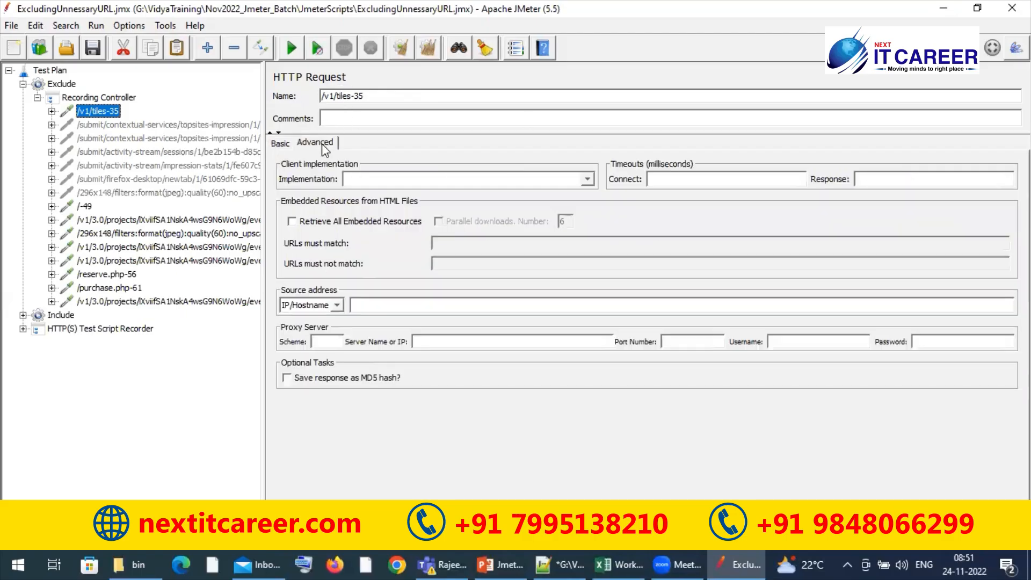